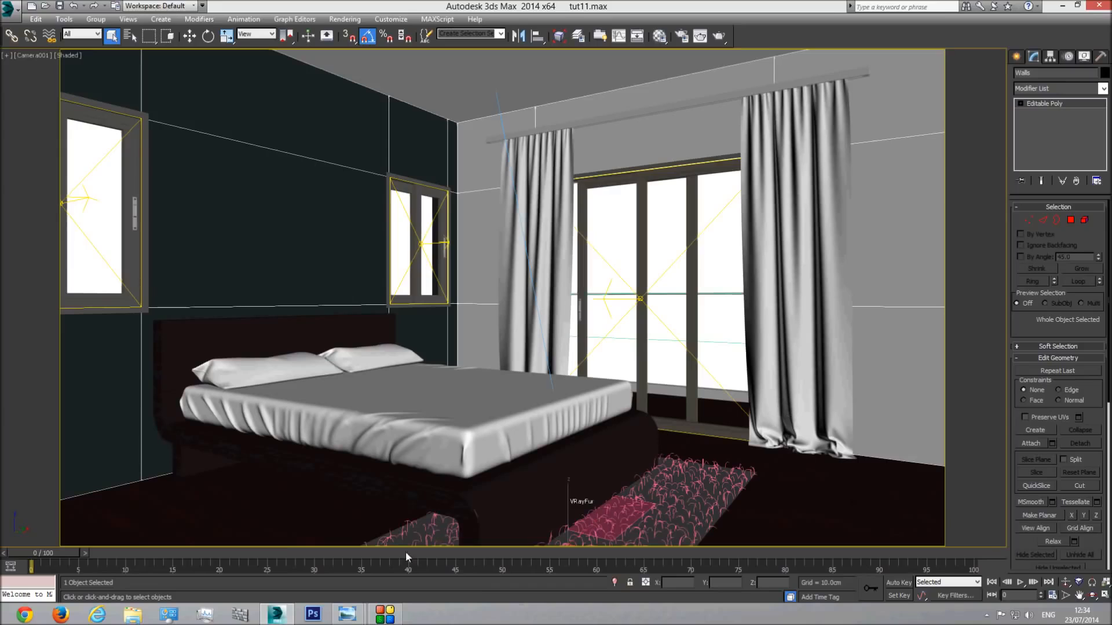
Step: Examine the bedding, pillows and throw in the modern-bed-designs.jpg reference photo, and return to the 3ds Max scene
left_click(434, 528)
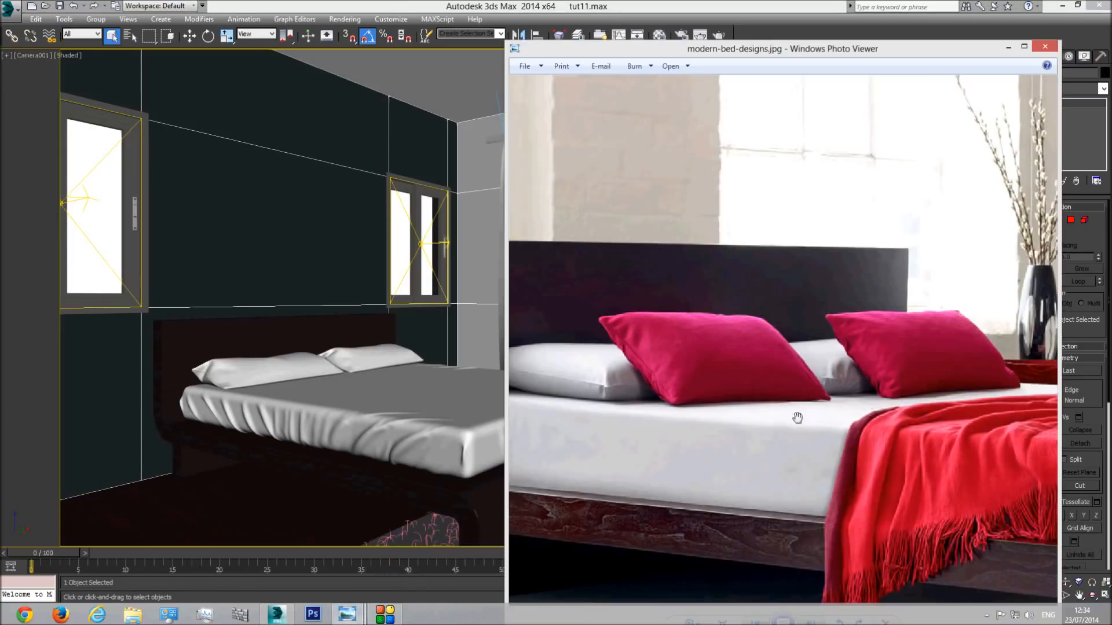
scroll(753, 347, "up", 2)
scroll(766, 335, "down", 2)
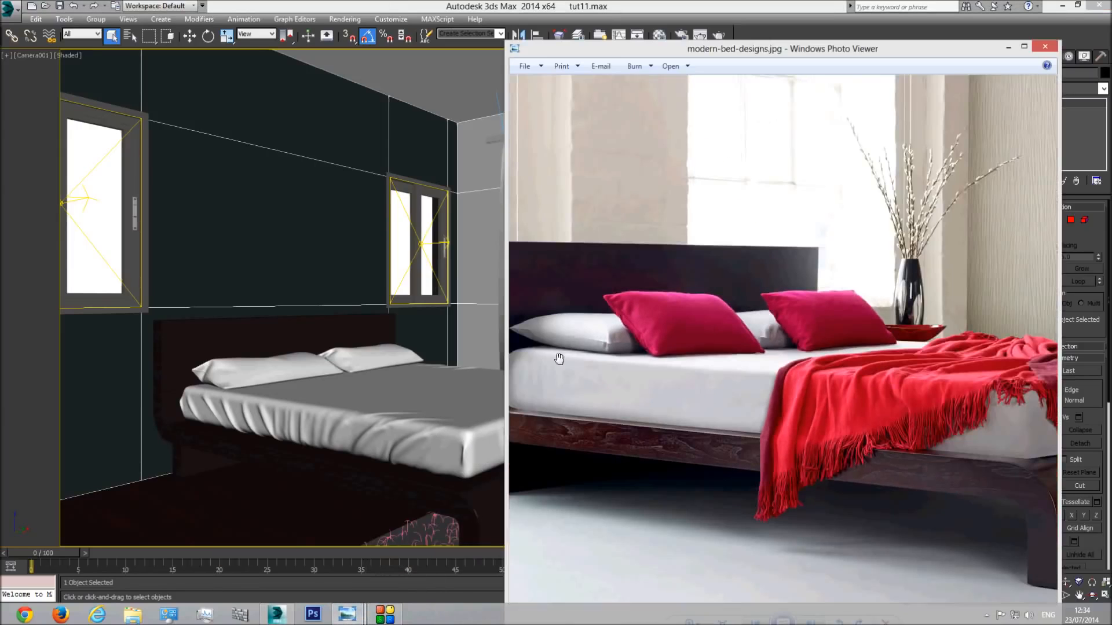
scroll(747, 339, "up", 2)
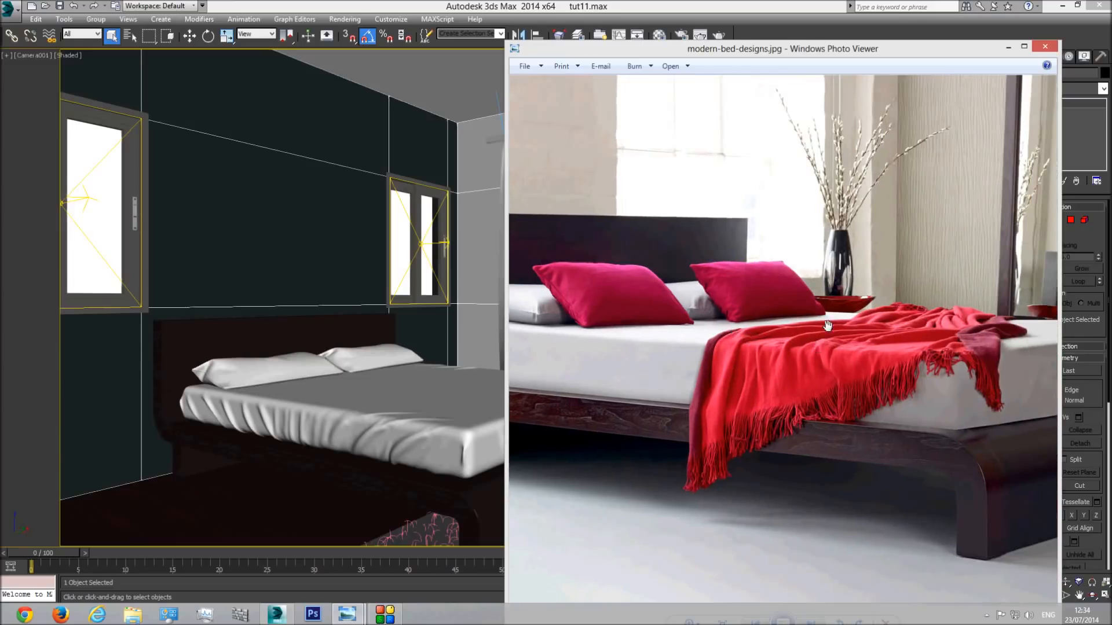
scroll(819, 355, "up", 1)
left_click_drag(819, 355, 747, 370)
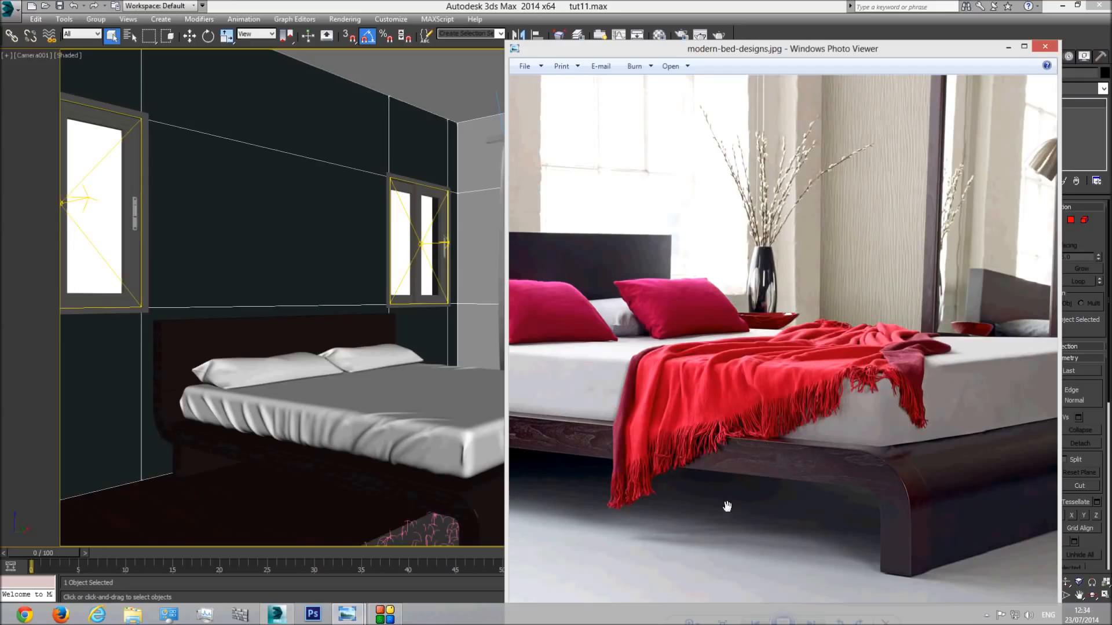
left_click_drag(686, 356, 791, 354)
left_click(453, 4)
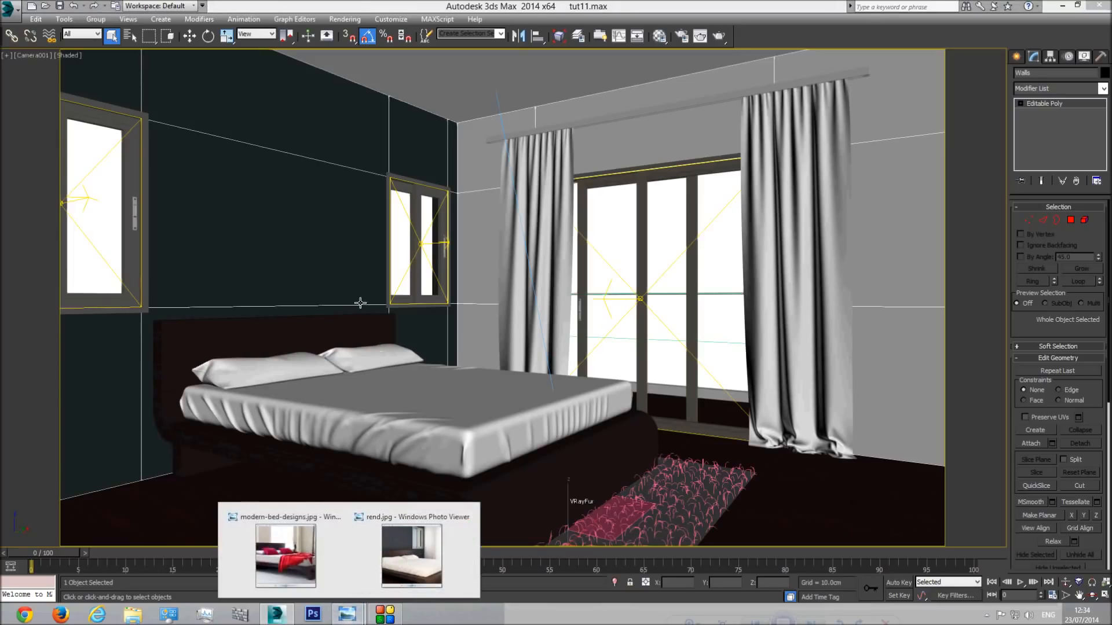
Step: Examine the sheets, pillows and bed base in the rend.jpg render, and return to the 3ds Max scene
left_click(412, 547)
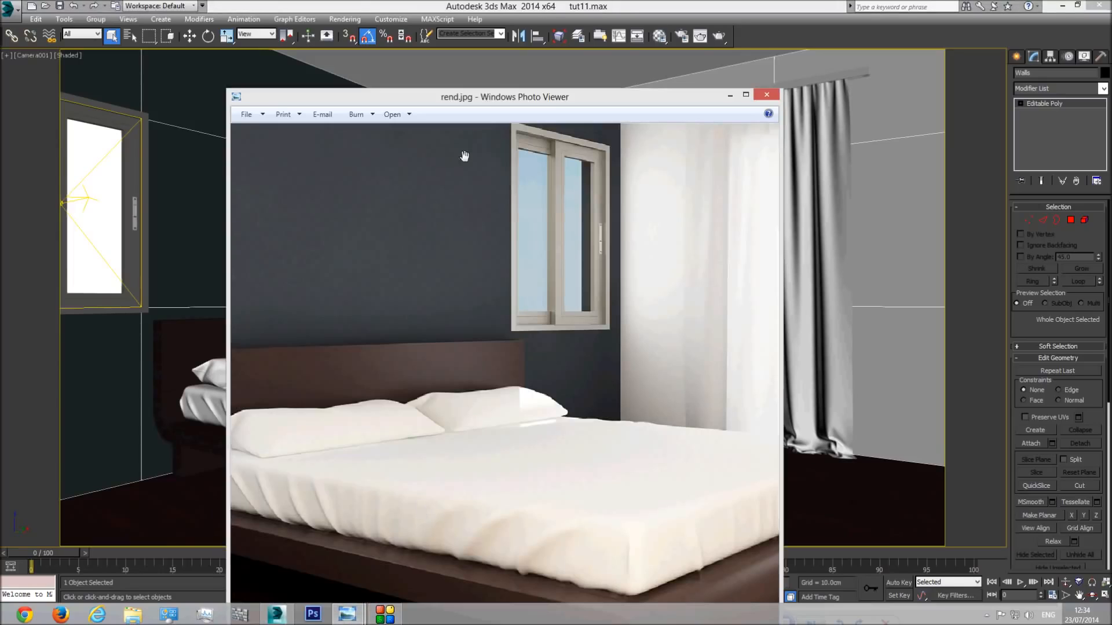
left_click_drag(491, 99, 734, 51)
scroll(811, 454, "down", 3)
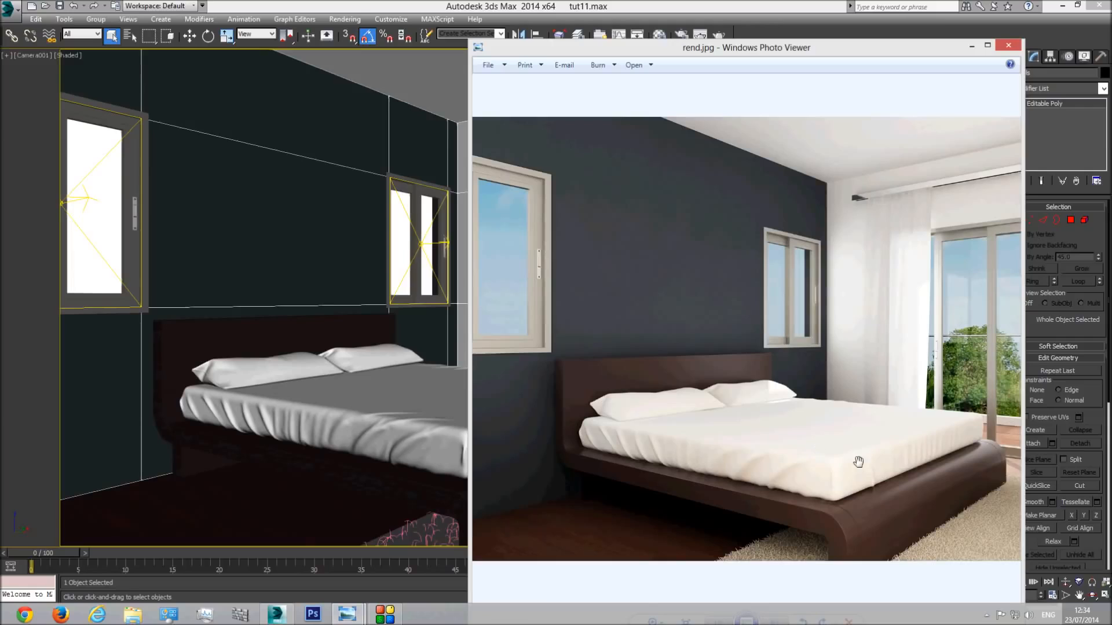
scroll(786, 453, "up", 2)
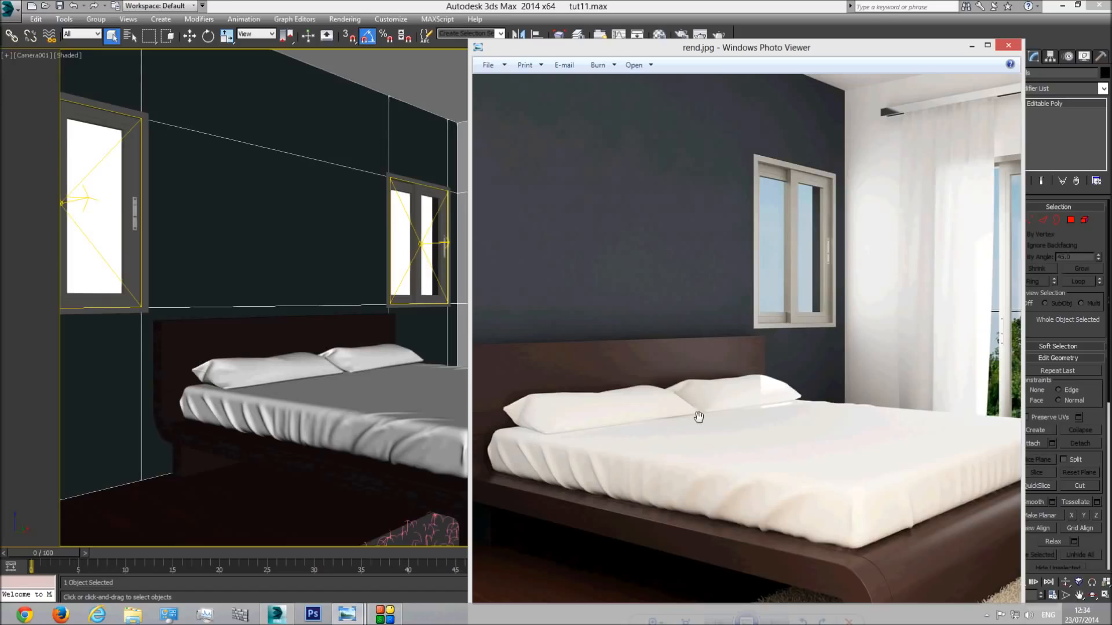
left_click_drag(750, 452, 689, 422)
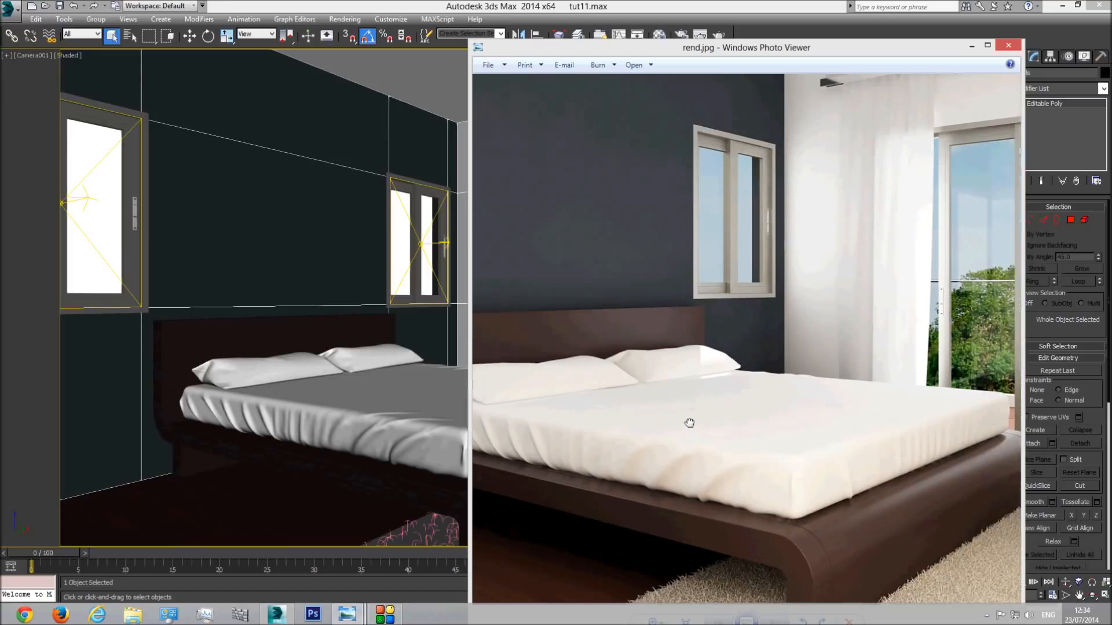
left_click_drag(774, 453, 685, 397)
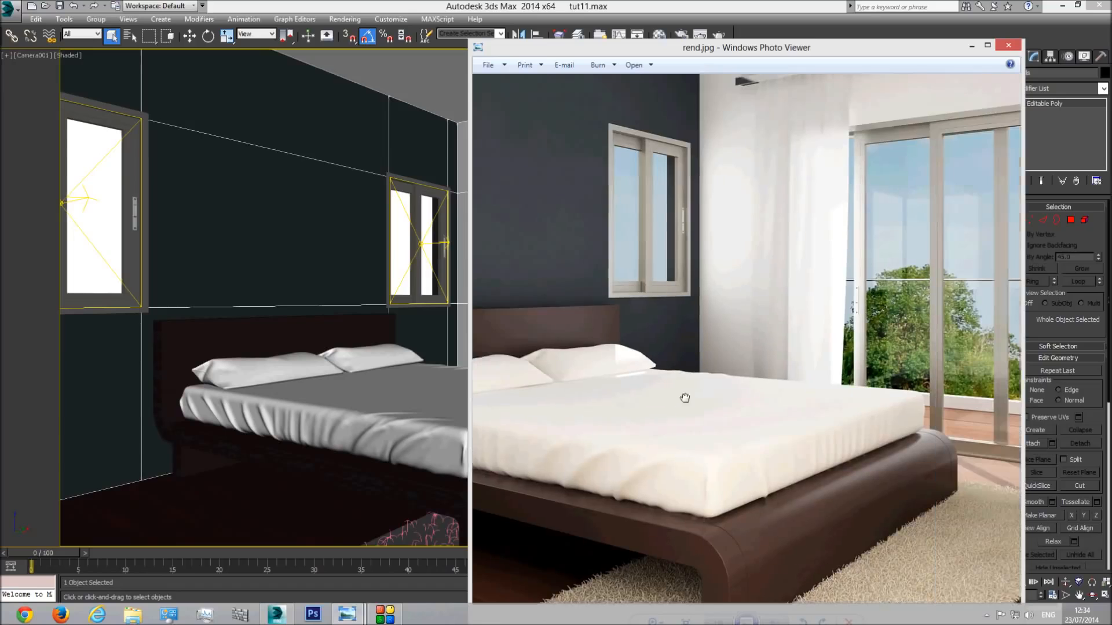
left_click_drag(543, 446, 583, 453)
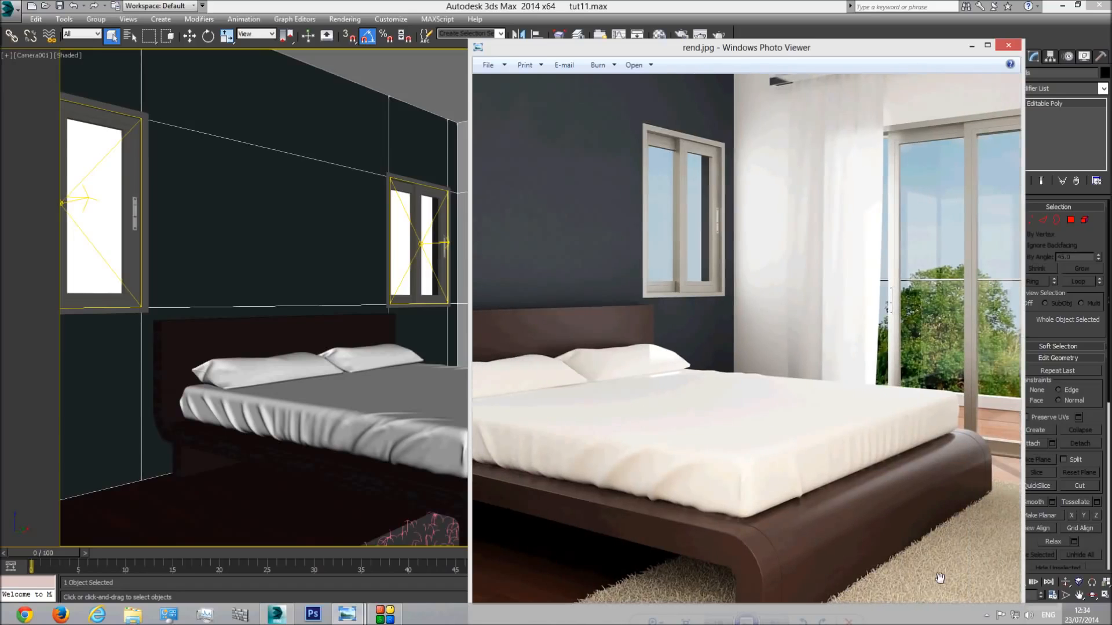
left_click_drag(1000, 550, 963, 534)
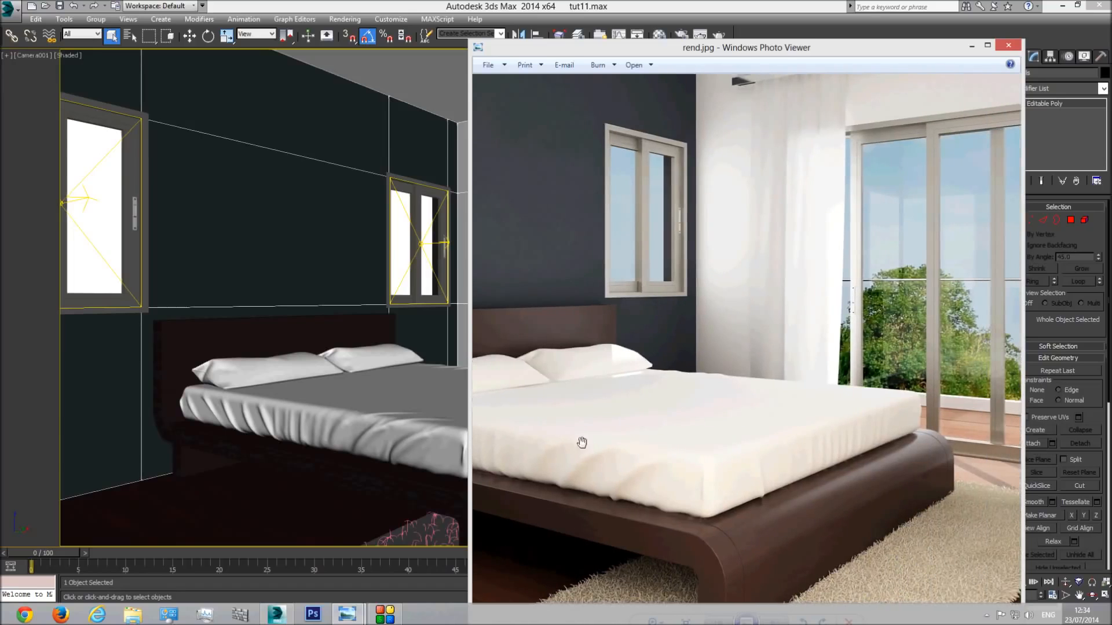
left_click_drag(579, 441, 770, 470)
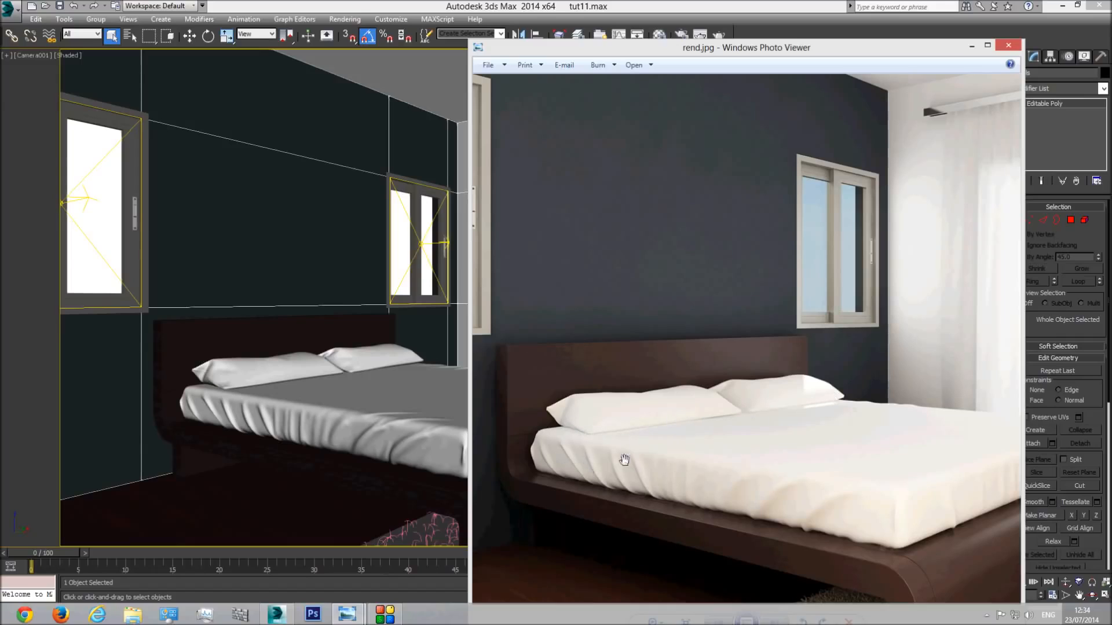
left_click(619, 4)
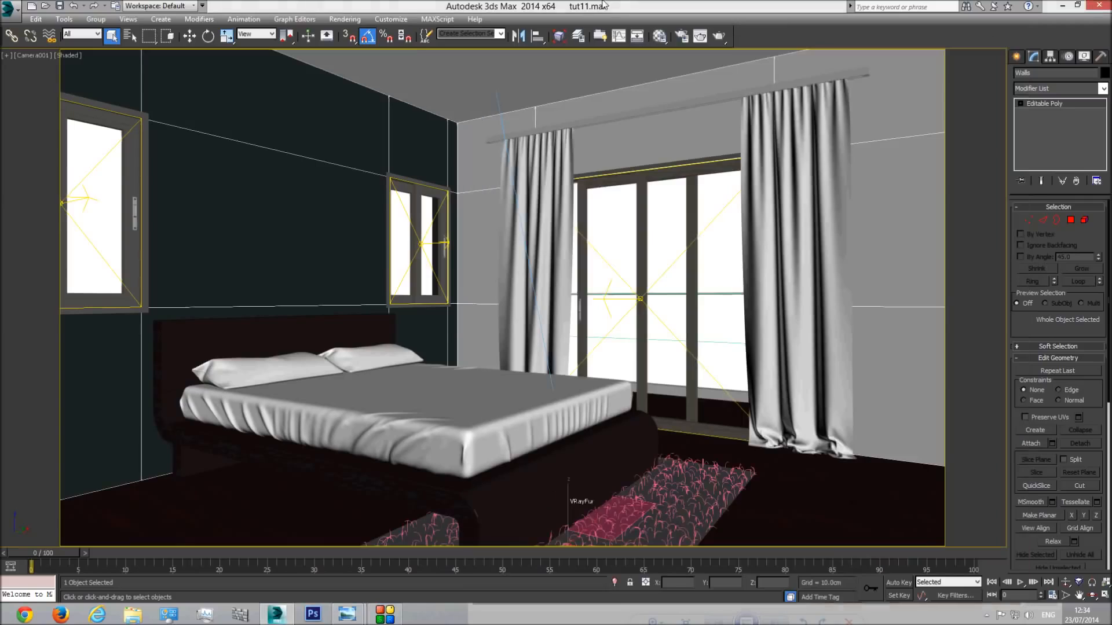
Step: Convert the Met and sheet material to a VRayBlendMtl, keeping the old material as sub-material
left_click(659, 36)
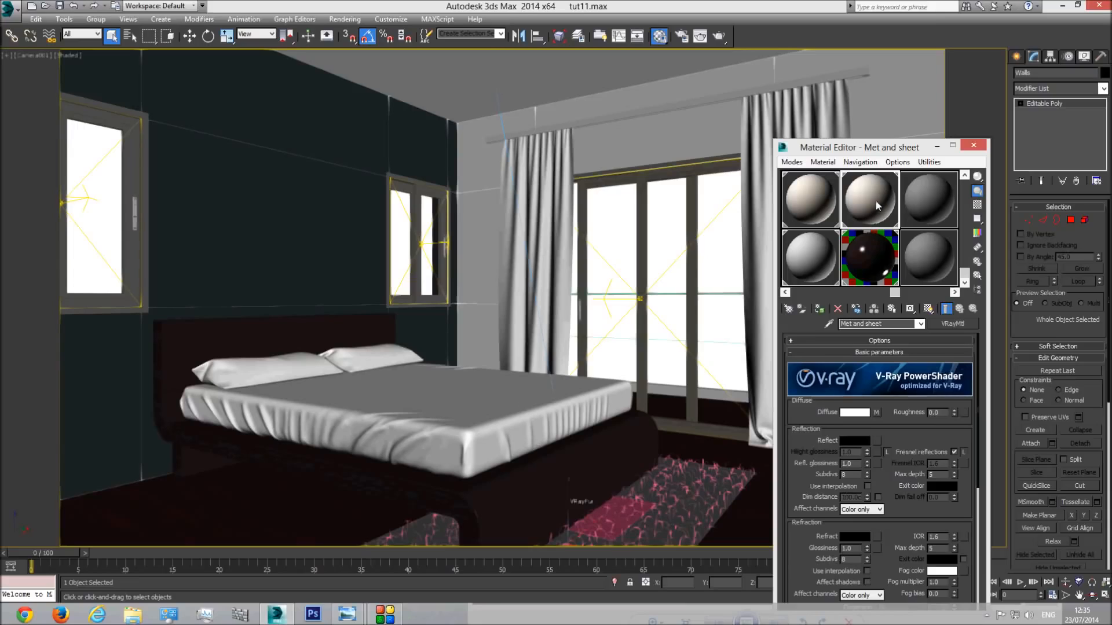
left_click(438, 421)
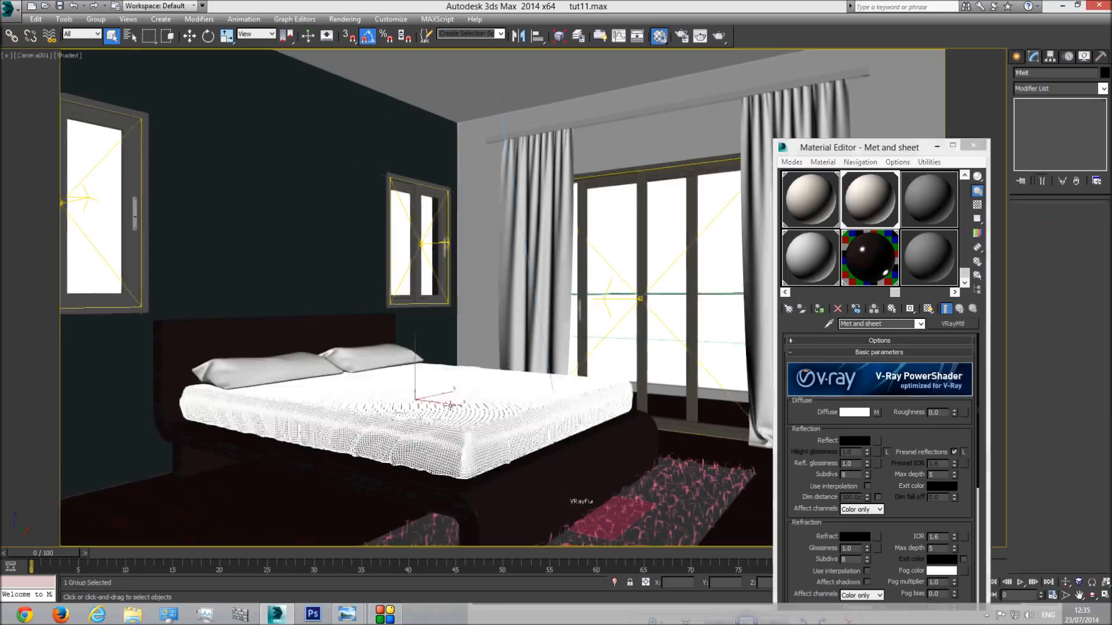
left_click(374, 359)
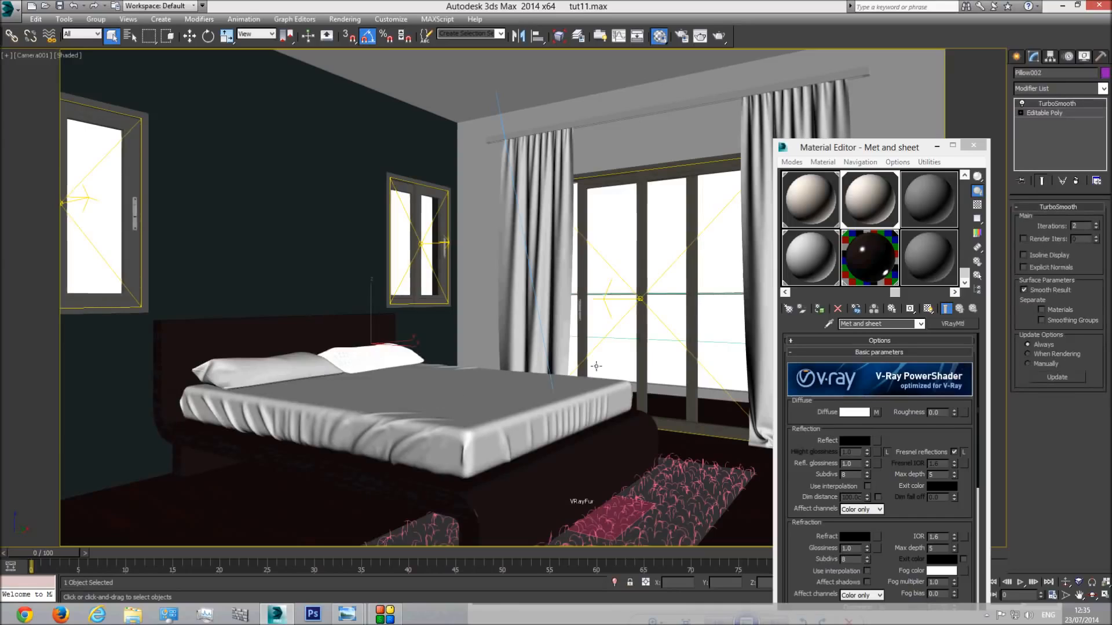
left_click(944, 323)
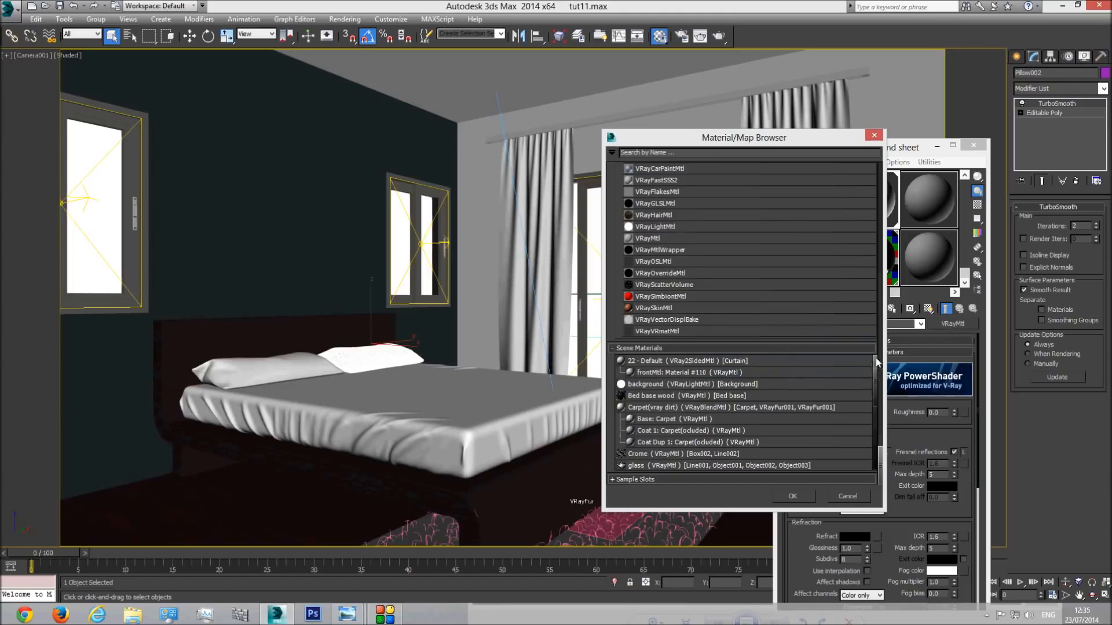
left_click_drag(882, 470, 882, 441)
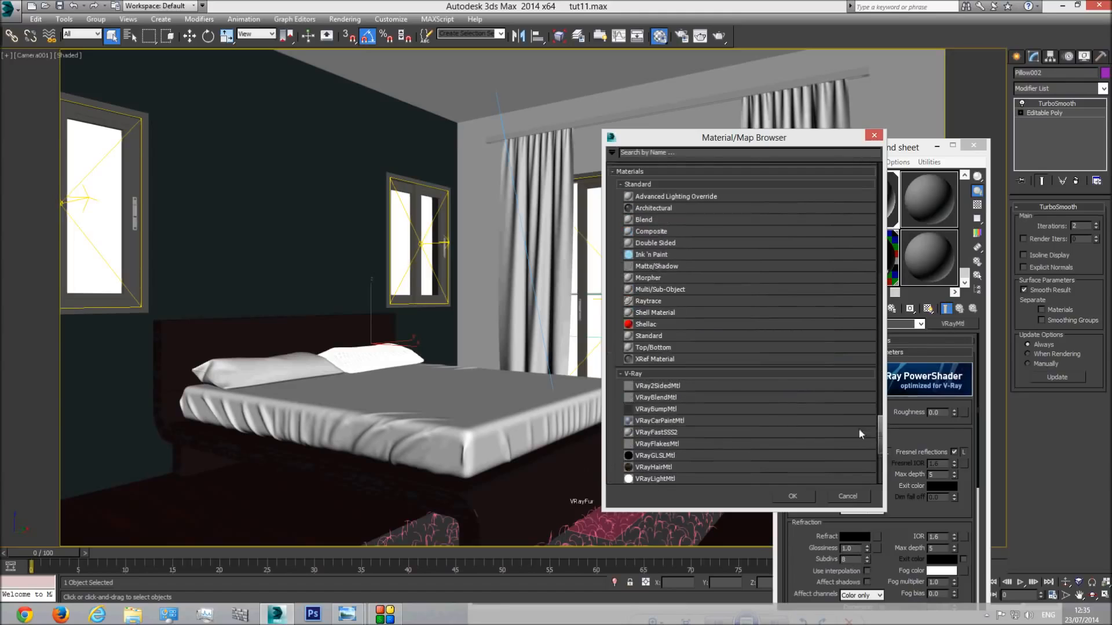
double_click(662, 400)
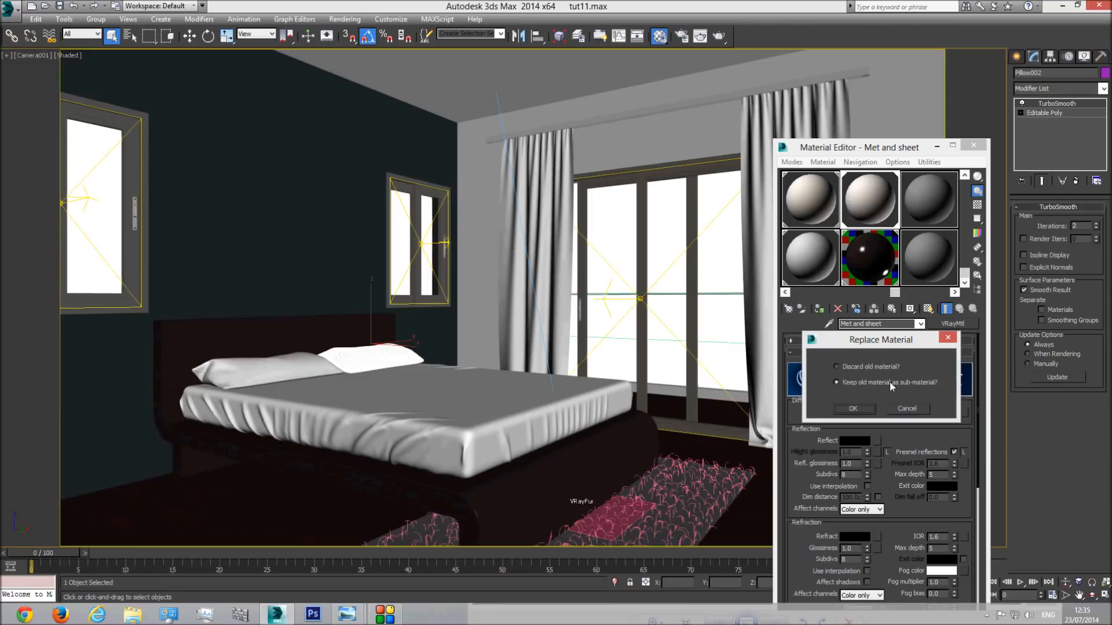
left_click(858, 409)
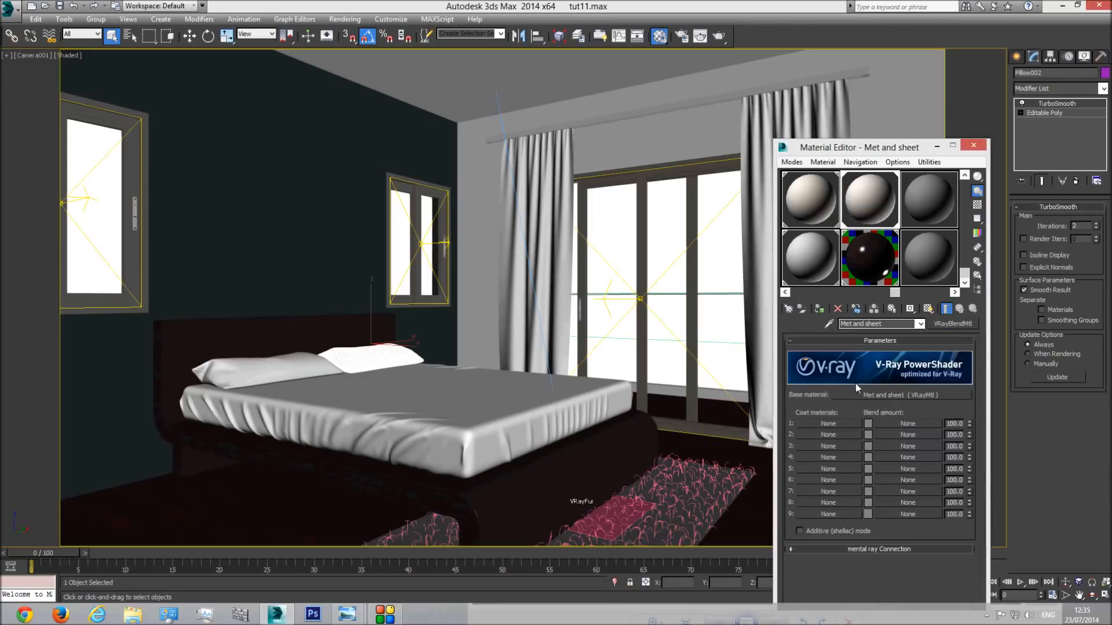
Step: Copy the base material into the first coat slot as a copy and name it Met and sheet(ocluded)
left_click_drag(885, 399, 837, 424)
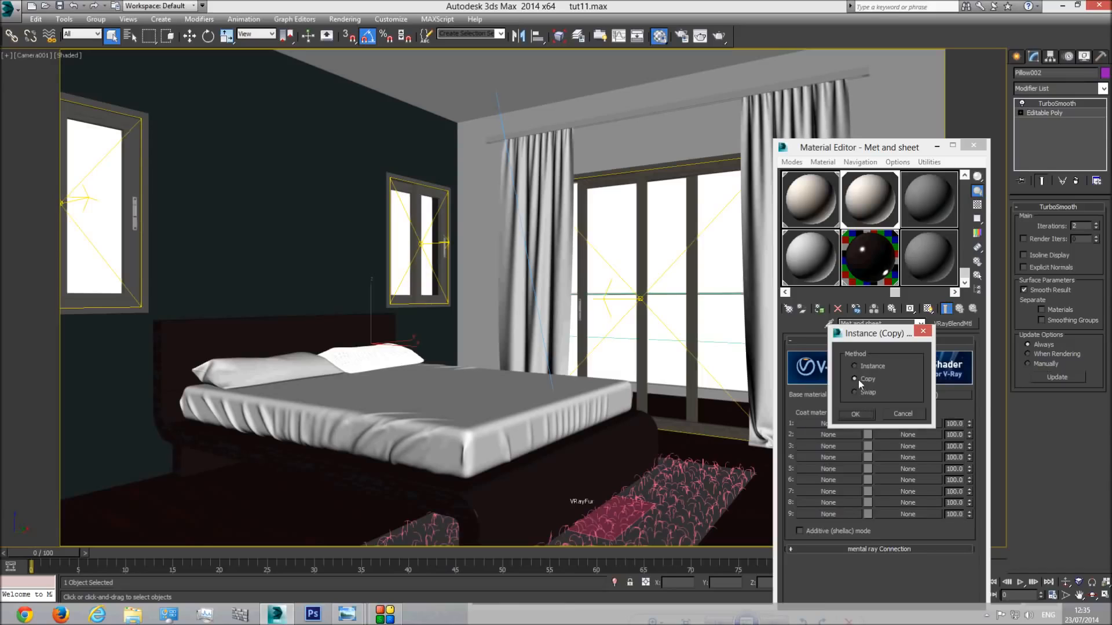
left_click(856, 413)
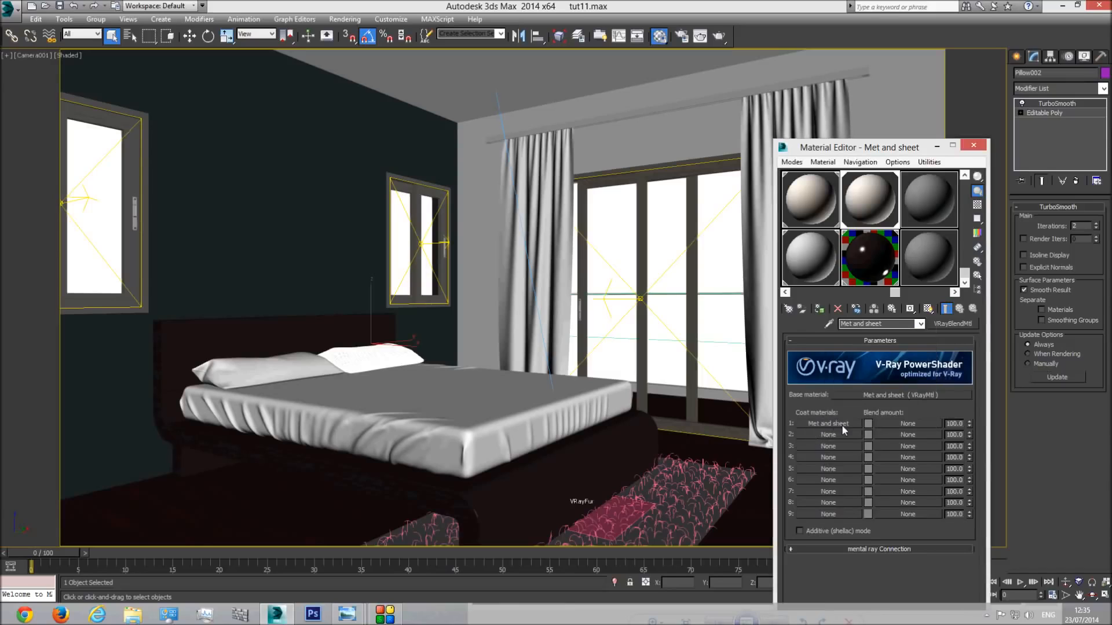
left_click(844, 426)
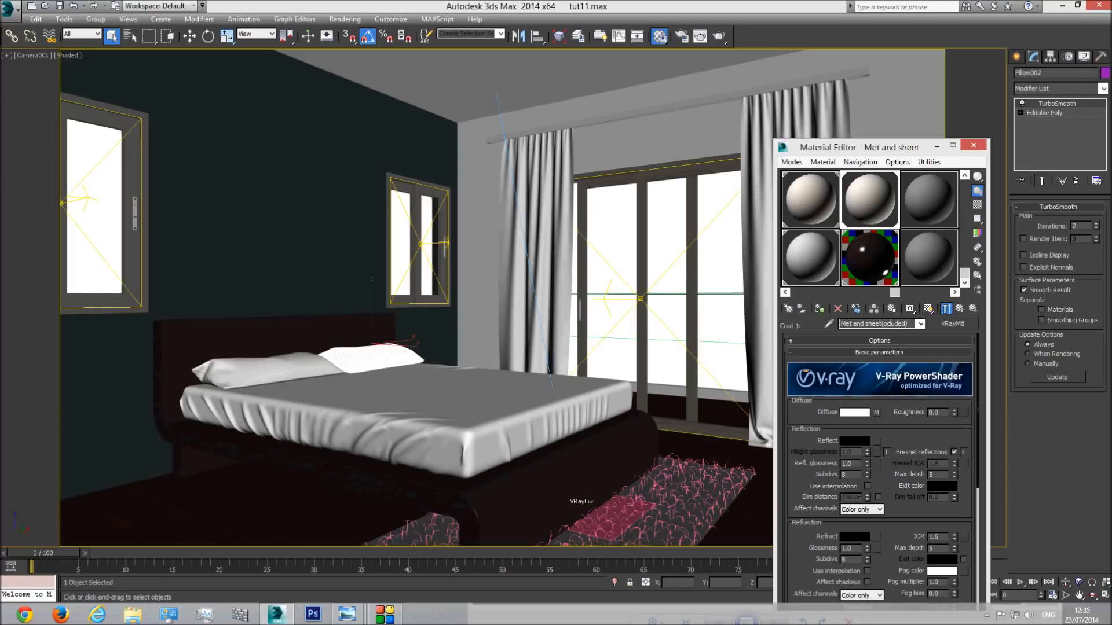
Step: In the coat material's diffuse Falloff map, darken both the front and side colors to a value of 157
left_click(876, 412)
left_click(803, 366)
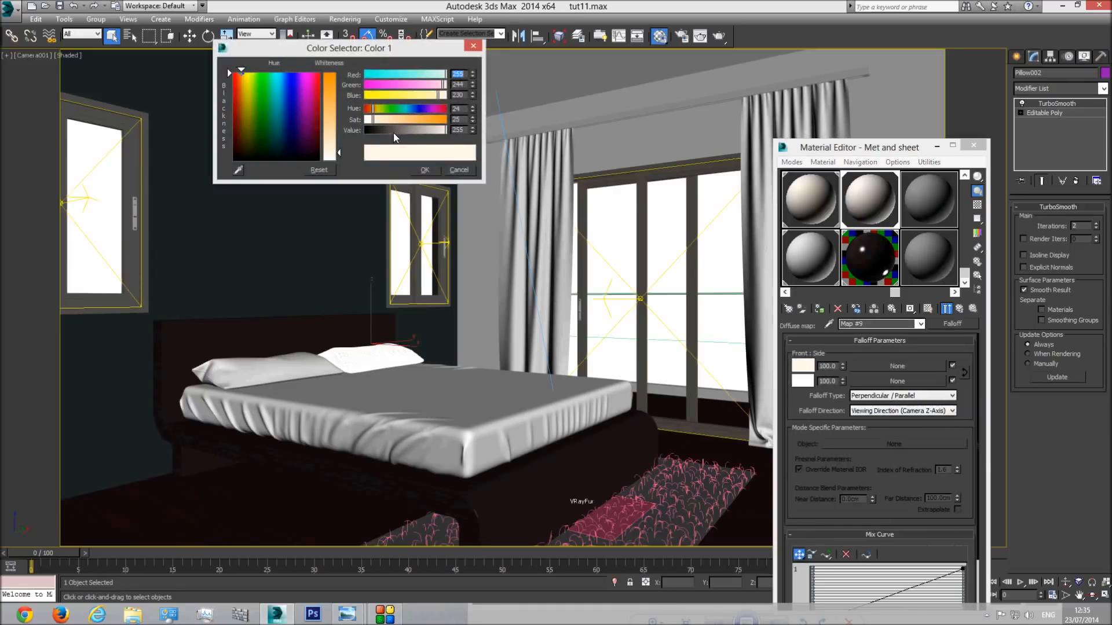
left_click_drag(446, 132, 414, 132)
left_click(424, 170)
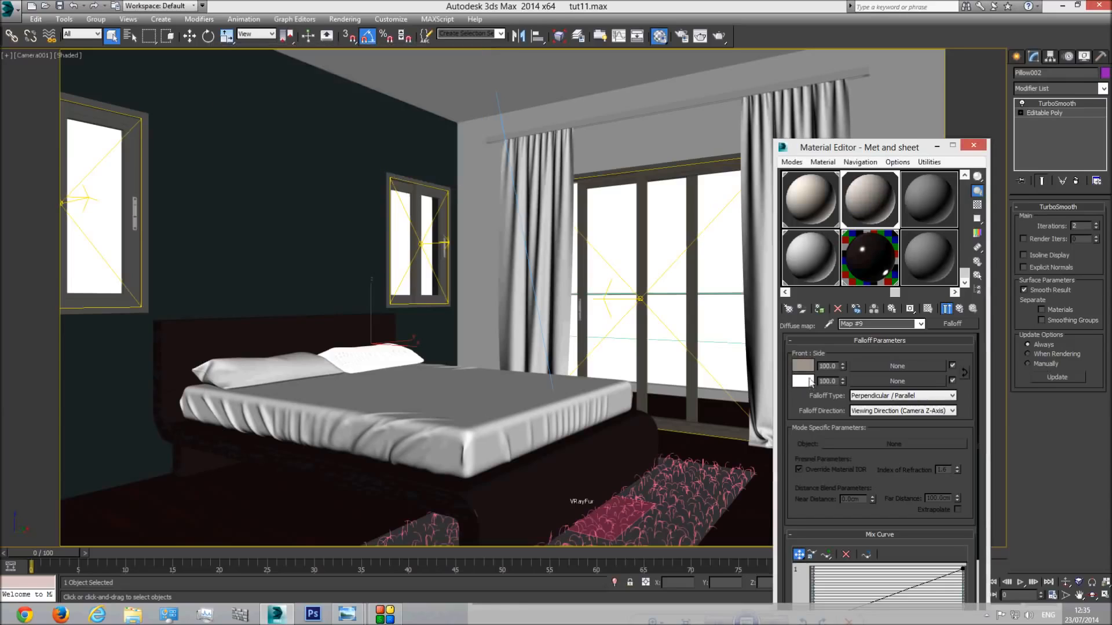
left_click(809, 381)
left_click_drag(445, 132, 415, 137)
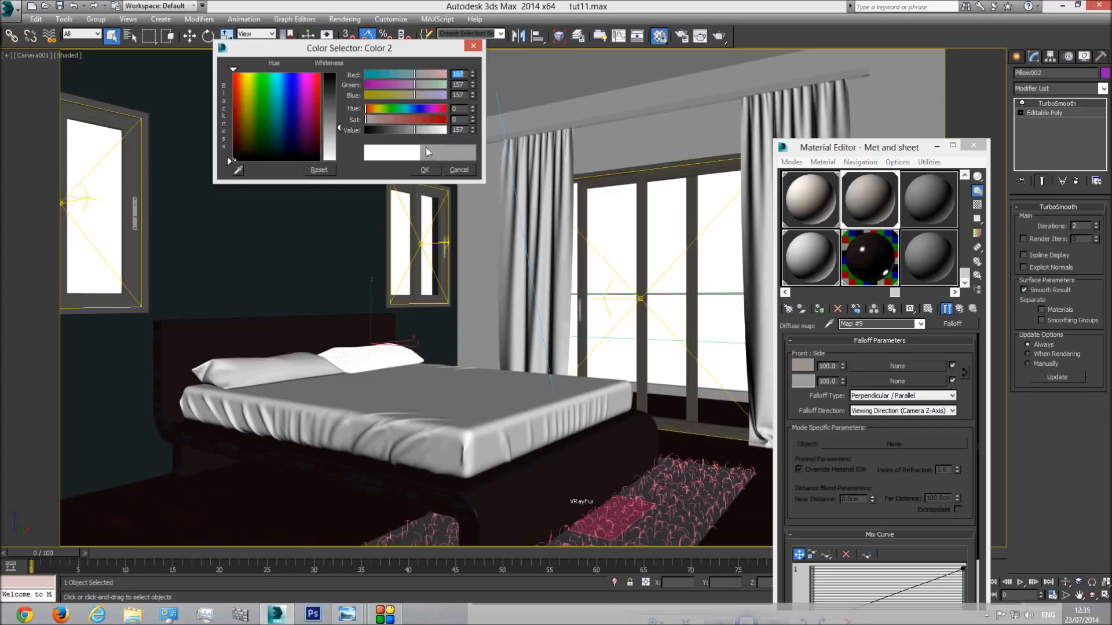
left_click(425, 169)
Step: Darken the Falloff map's front color slightly further and return to the top level of the Met and sheet blend material
left_click(803, 365)
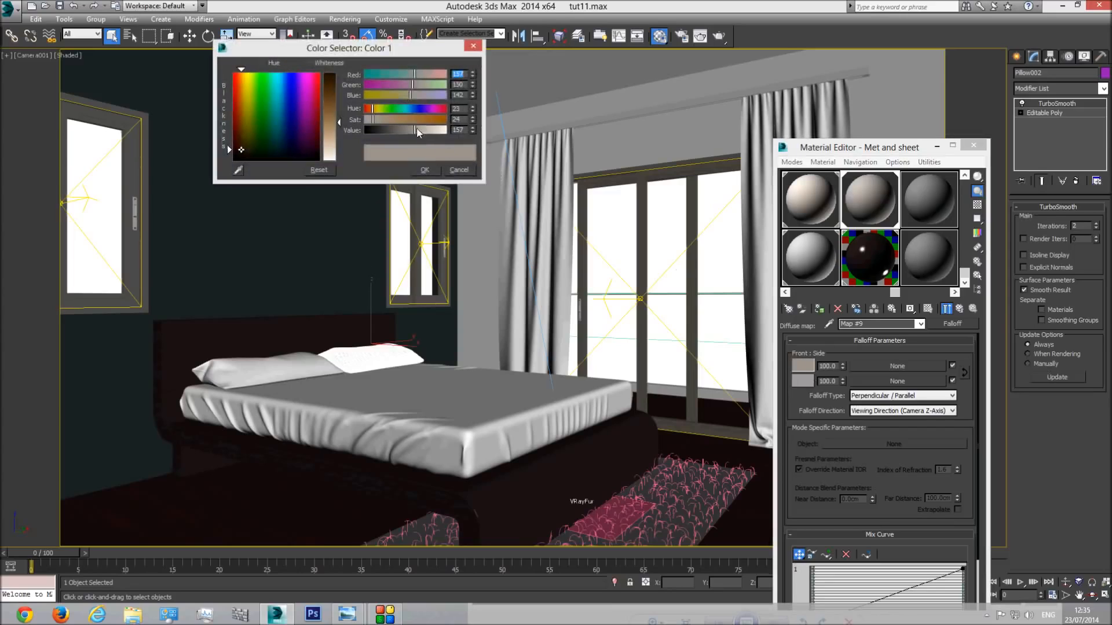
left_click_drag(412, 135, 410, 136)
left_click(425, 170)
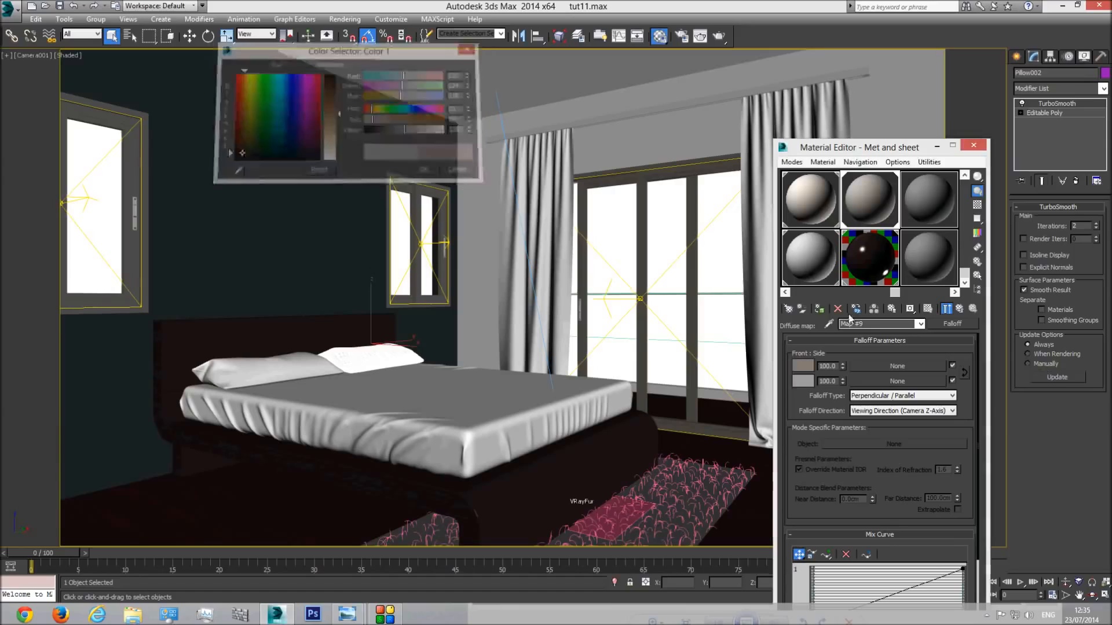
left_click(894, 325)
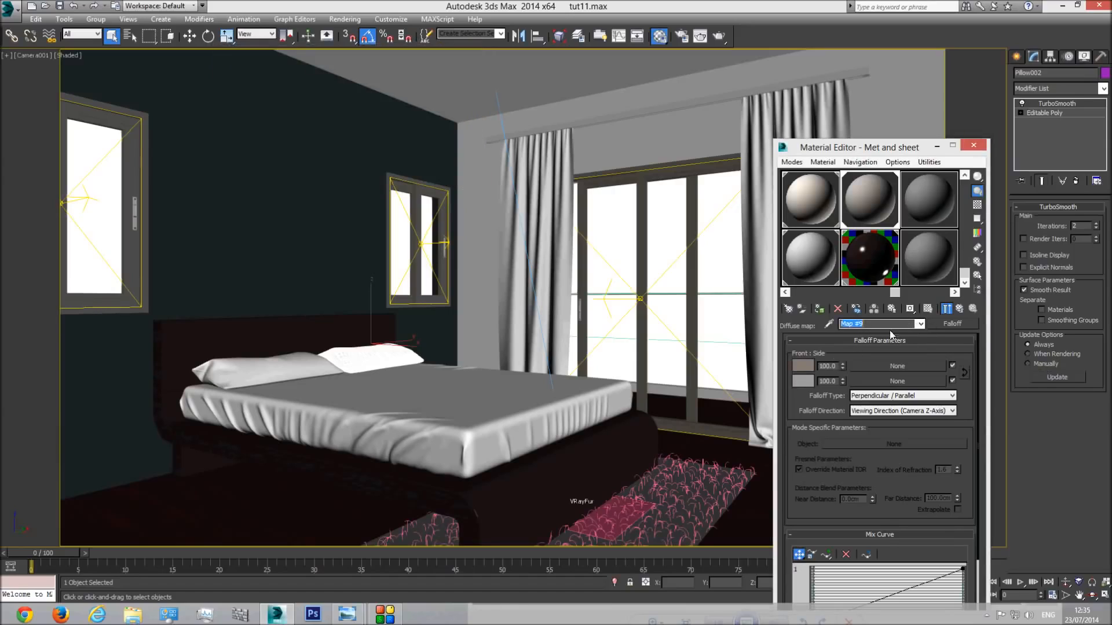
left_click(921, 324)
left_click(886, 333)
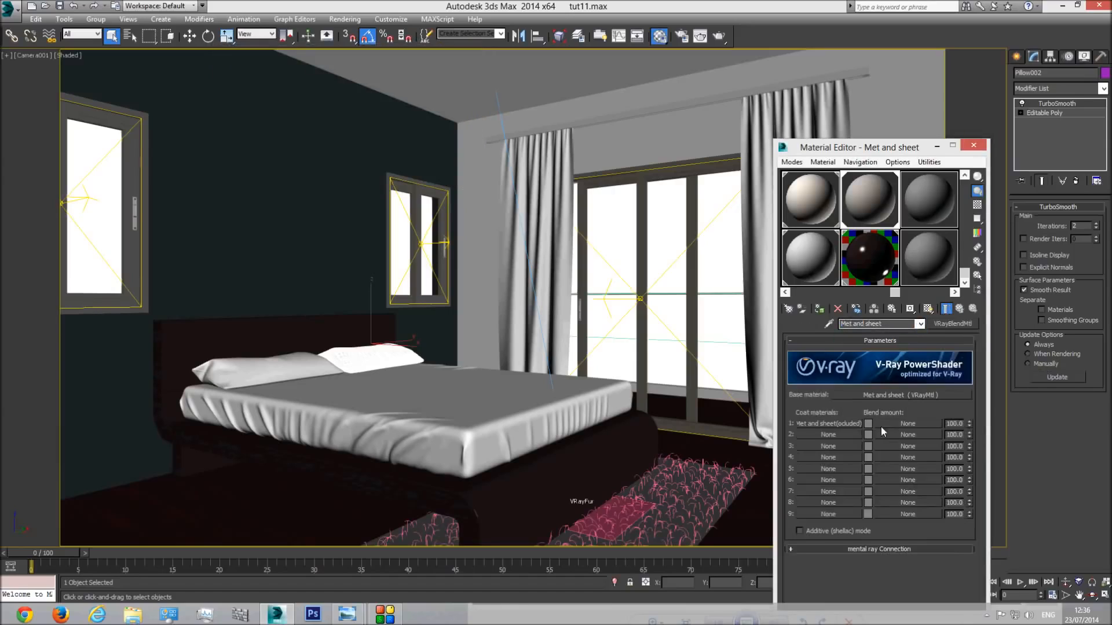
Step: Assign a VRayDirt map to the blend amount of the first coat
left_click(907, 425)
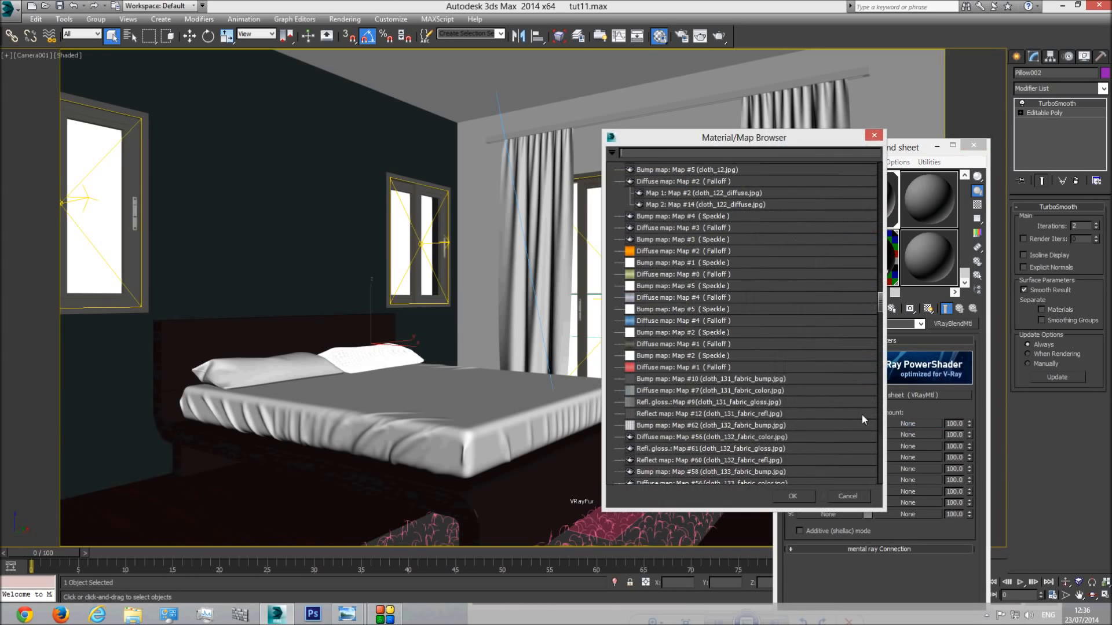
left_click_drag(881, 306, 872, 433)
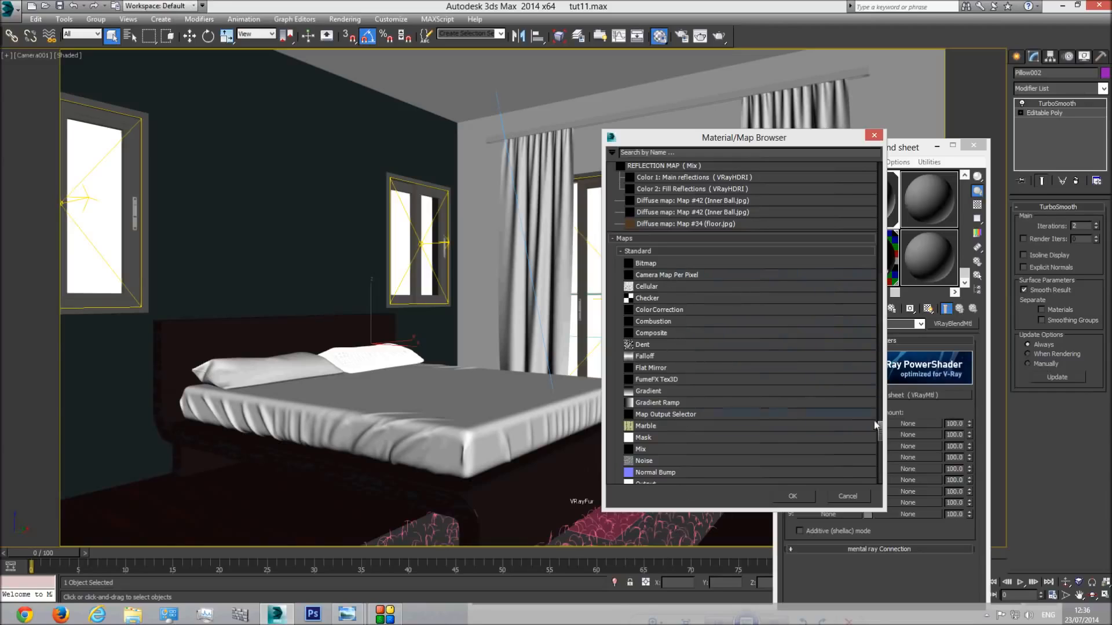
scroll(879, 428, "down", 3)
left_click_drag(881, 445, 877, 462)
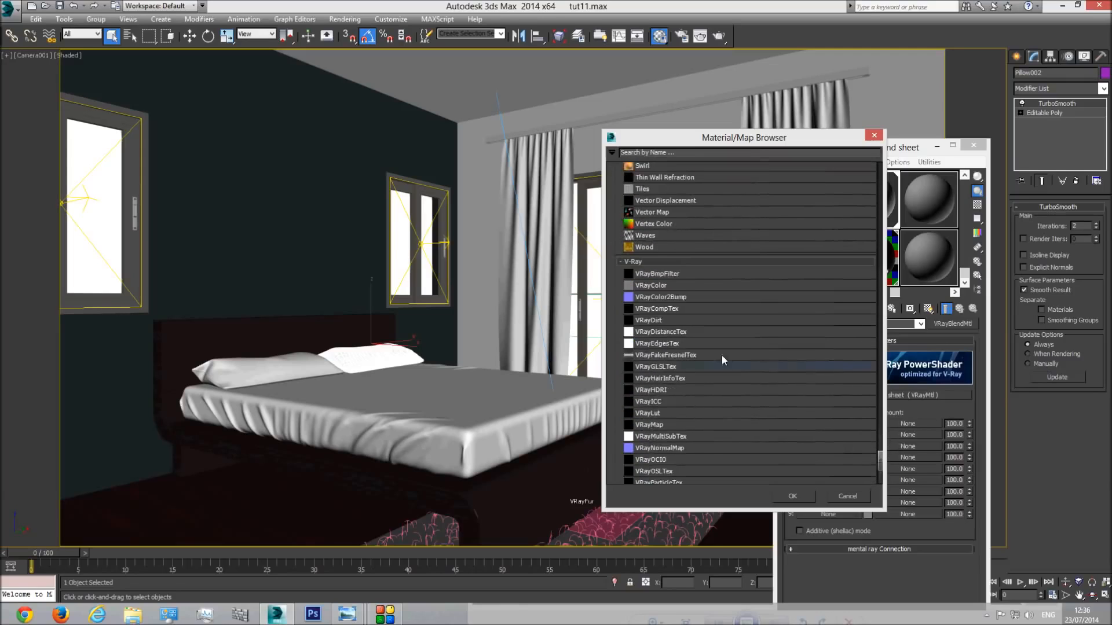
double_click(659, 324)
Step: Copy the VRayDirt map's white unoccluded color to its occluded color
right_click(944, 377)
left_click(965, 386)
right_click(946, 366)
left_click(968, 388)
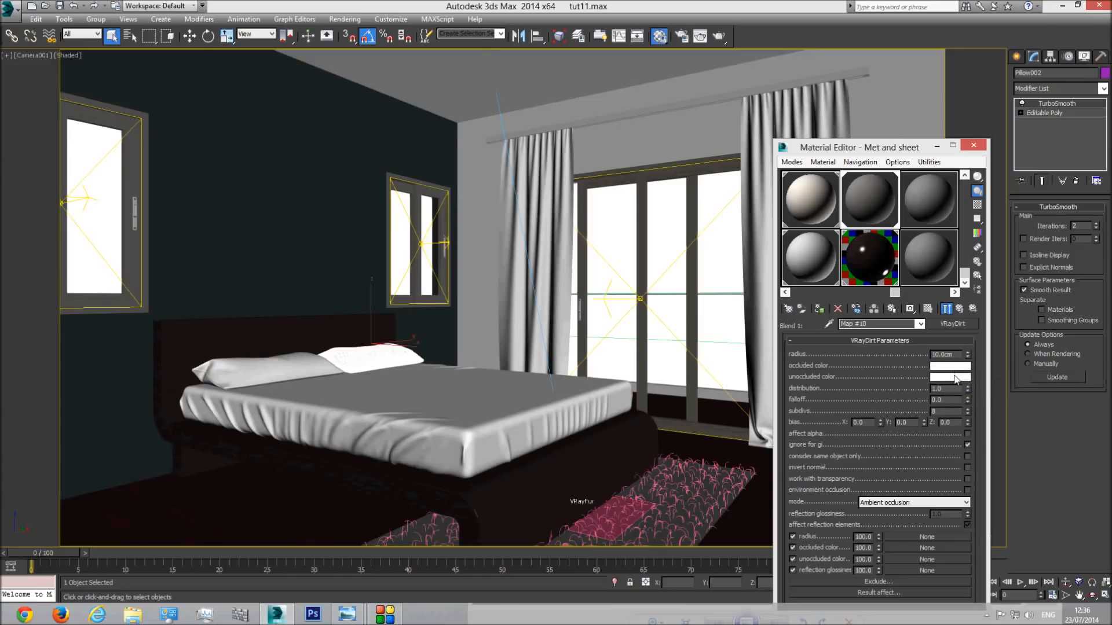
Step: Set the VRayDirt map's unoccluded color to black and its subdivs to 32
left_click(955, 377)
left_click(366, 130)
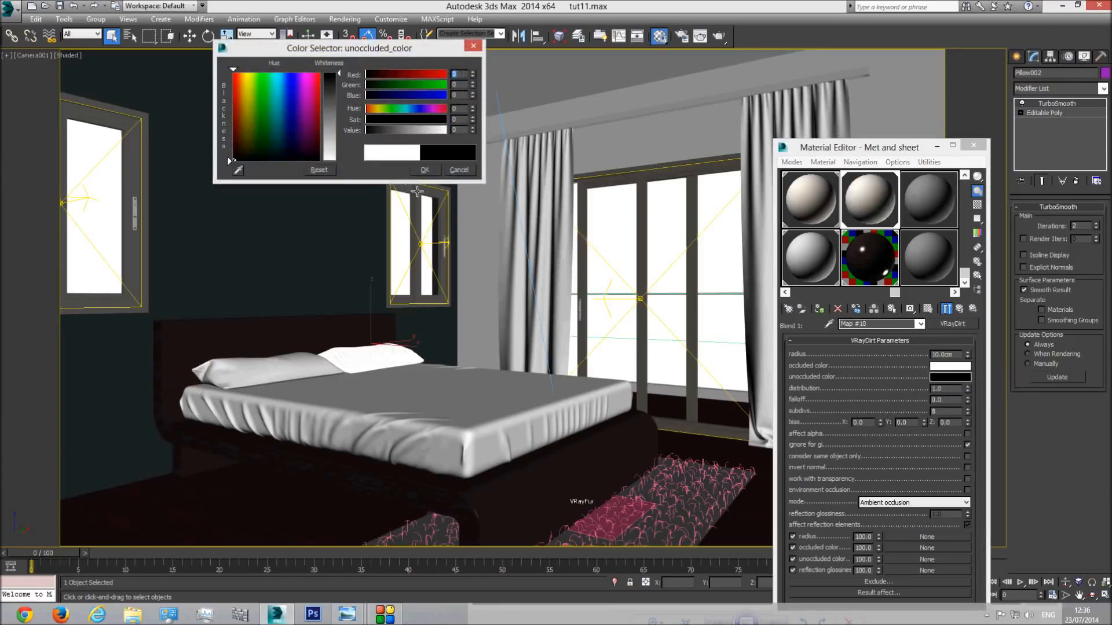
left_click(424, 169)
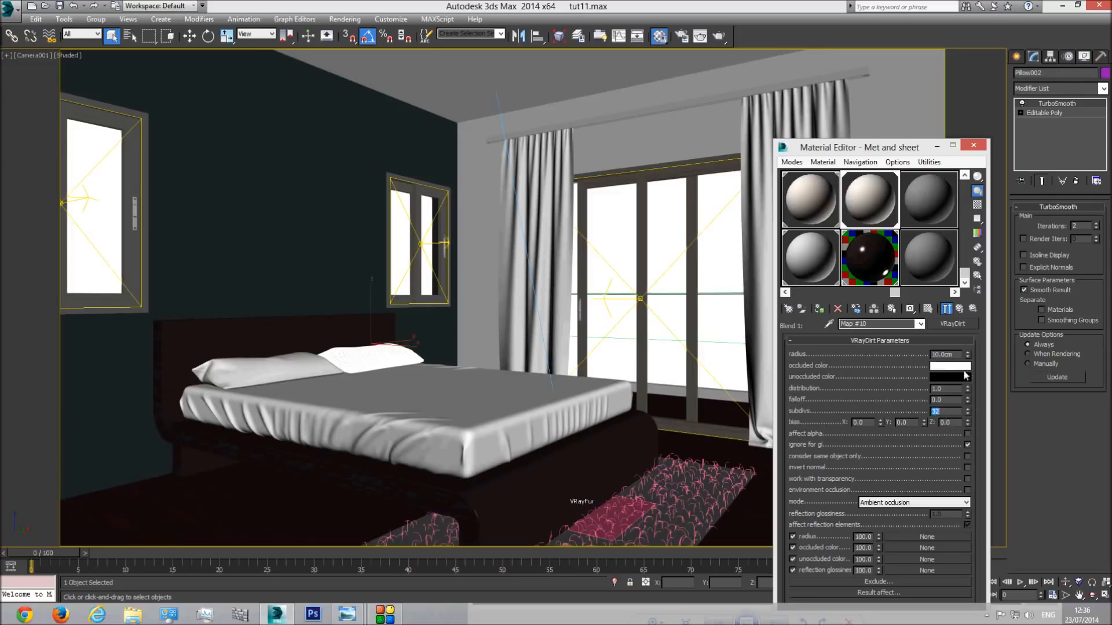
left_click(919, 324)
left_click(901, 335)
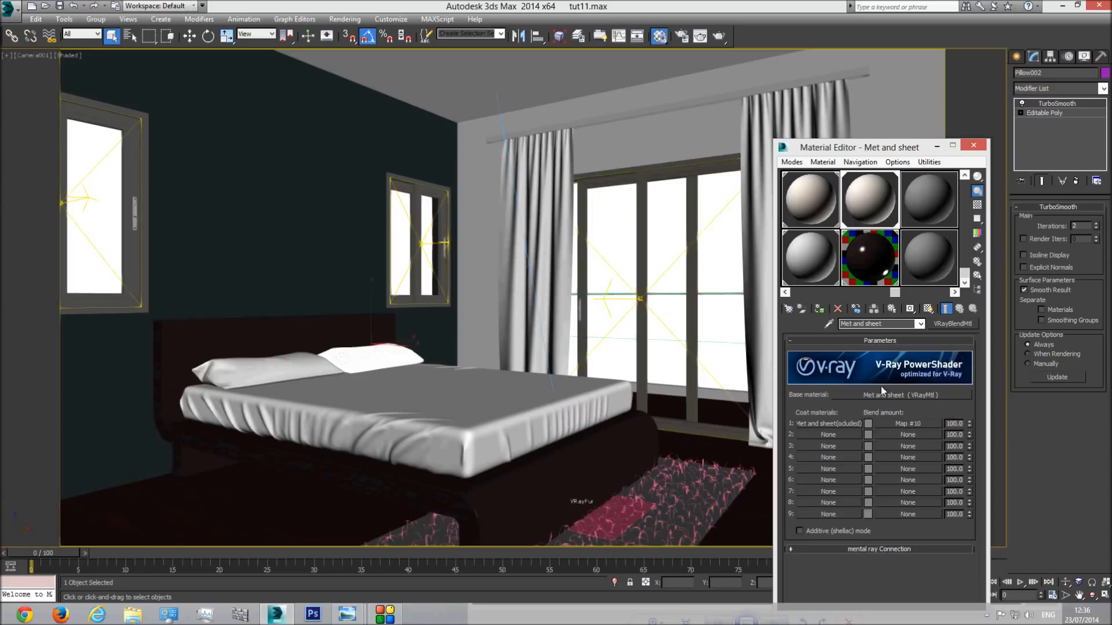
left_click(973, 145)
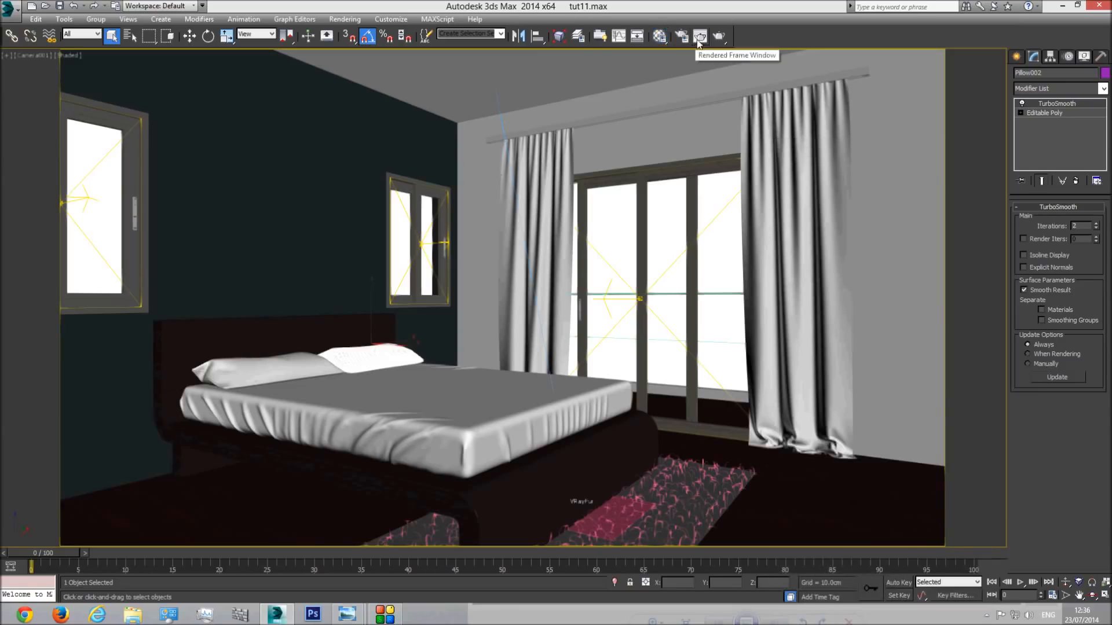
Step: Limit the render area to a region tightly framing the mattress and pillows, and render it from the camera view
left_click(699, 37)
left_click(156, 120)
left_click(142, 147)
left_click_drag(359, 84, 911, 197)
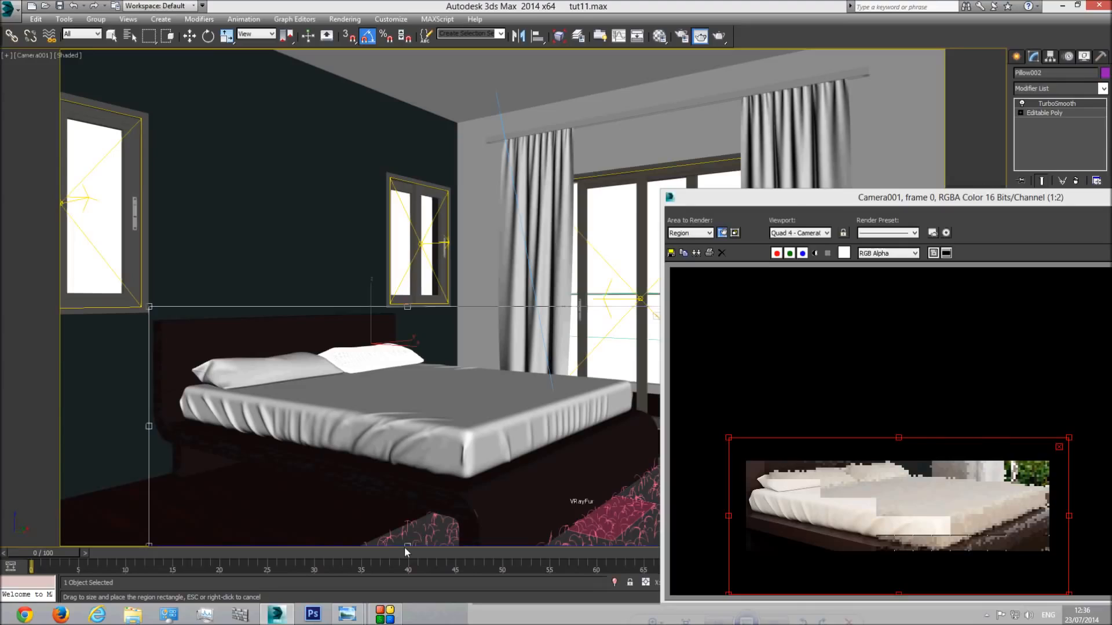
left_click_drag(407, 545, 408, 480)
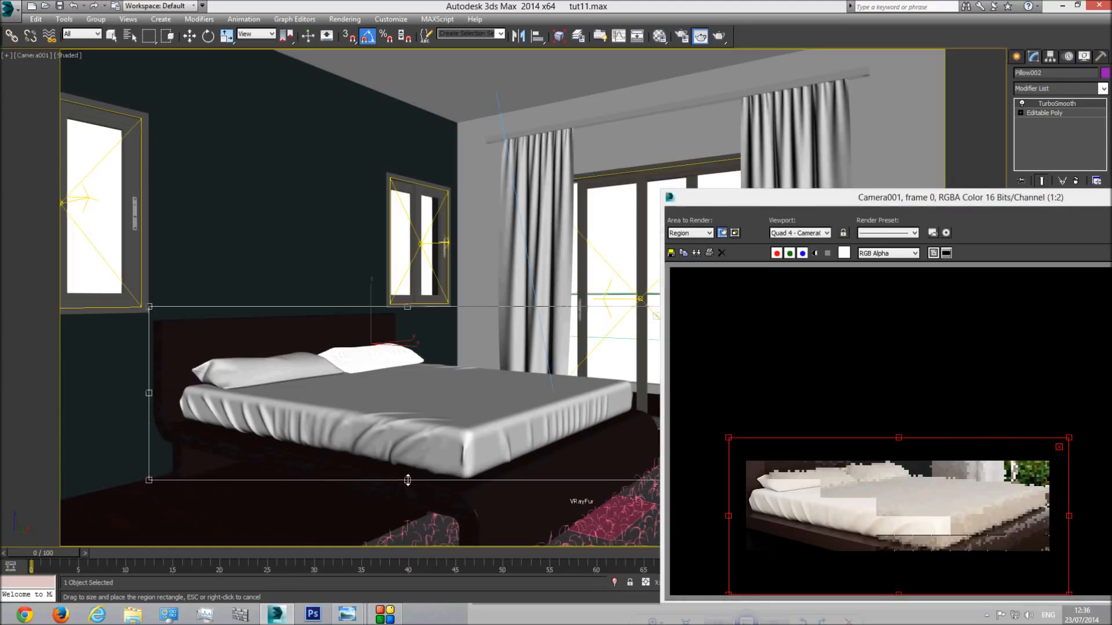
left_click_drag(760, 200, 966, 223)
left_click_drag(665, 393, 632, 394)
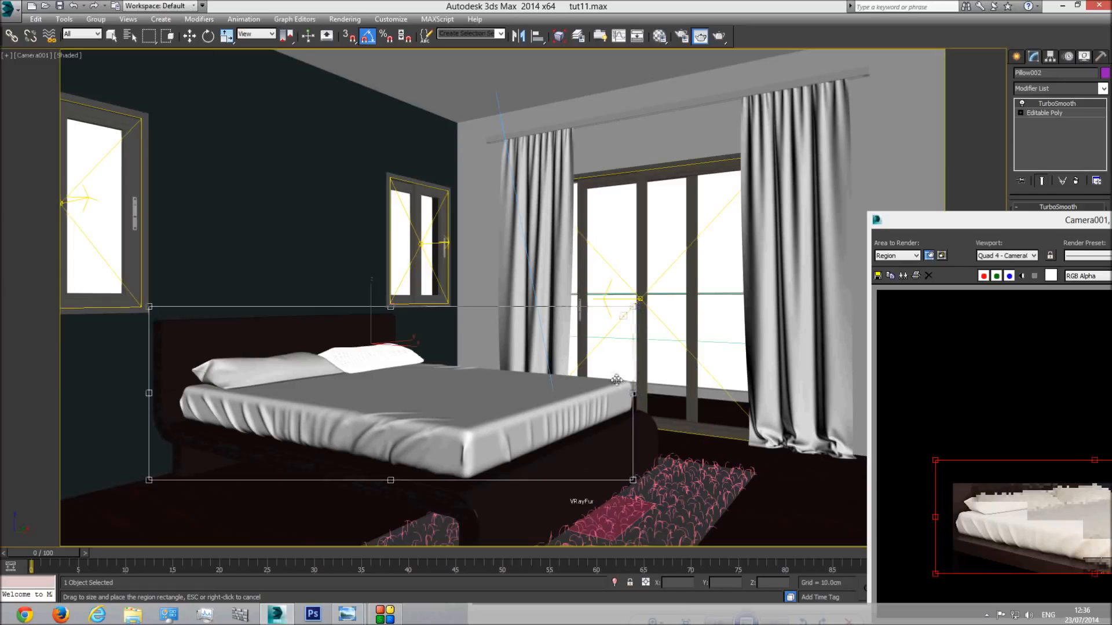
left_click_drag(391, 307, 391, 338)
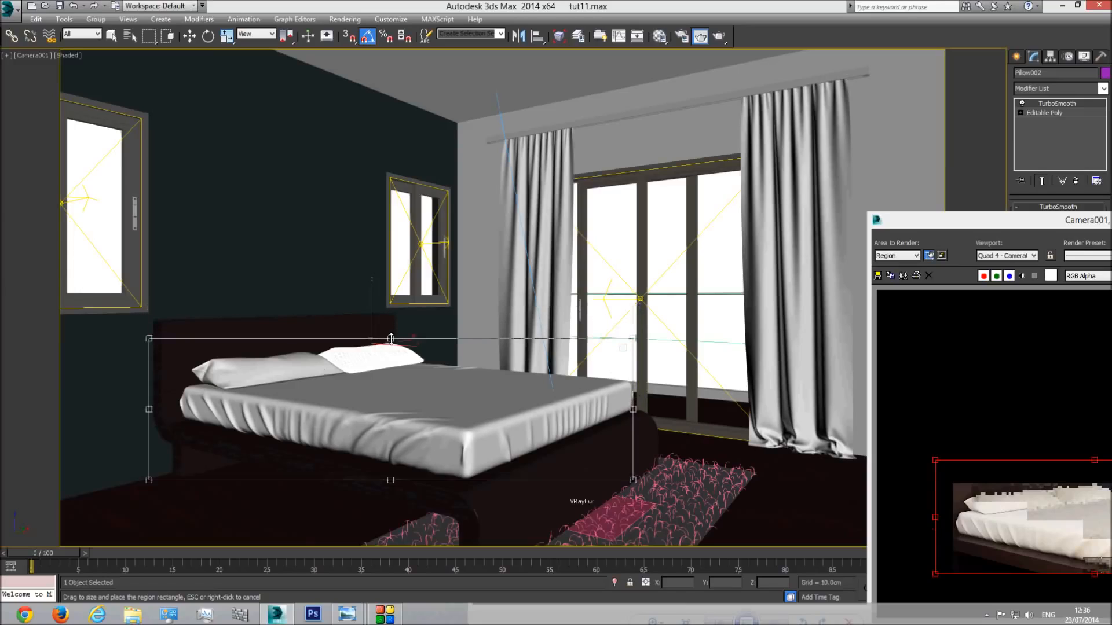
left_click_drag(149, 409, 178, 409)
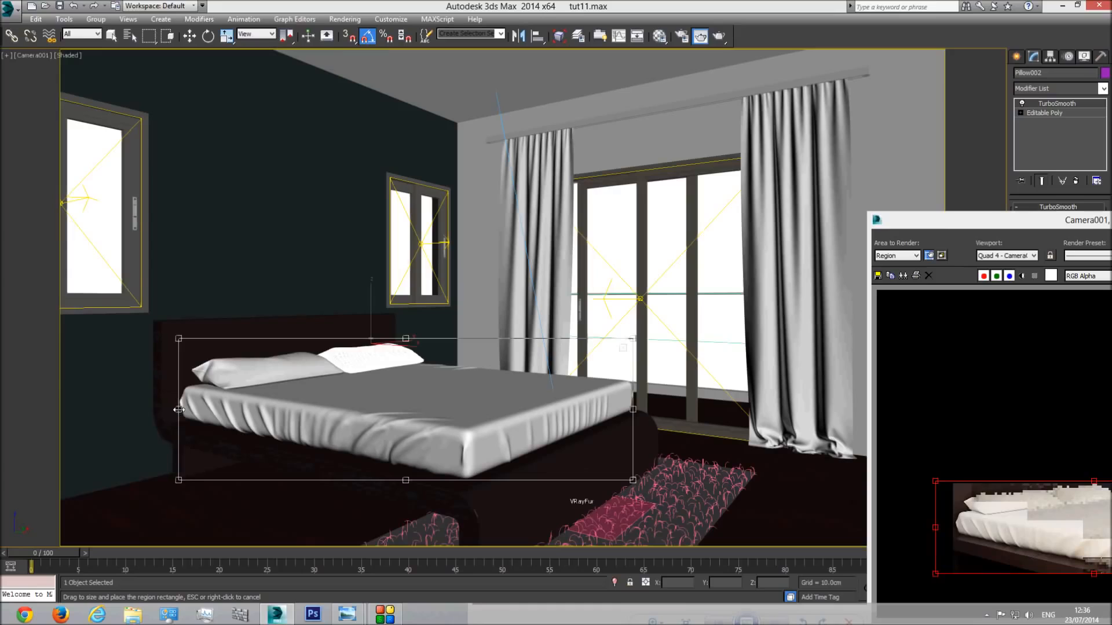
left_click_drag(939, 226, 194, 74)
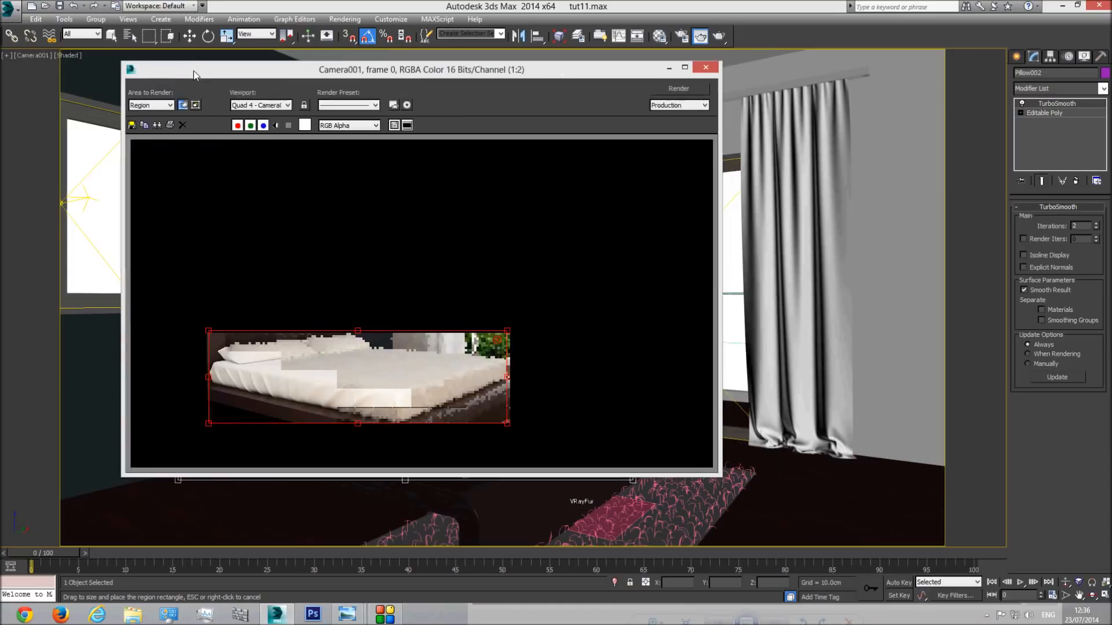
left_click(669, 91)
Step: Bring up rend.jpg in Windows Photo Viewer and enlarge the render frame to show the whole bed region at 1:1
mouse_move(347, 614)
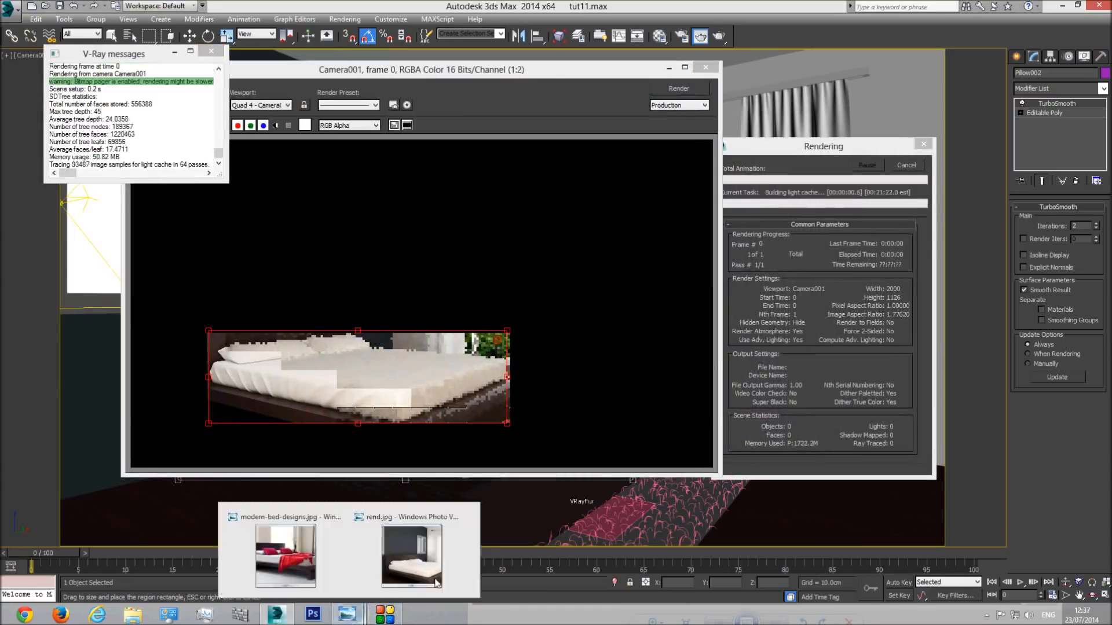
left_click(435, 580)
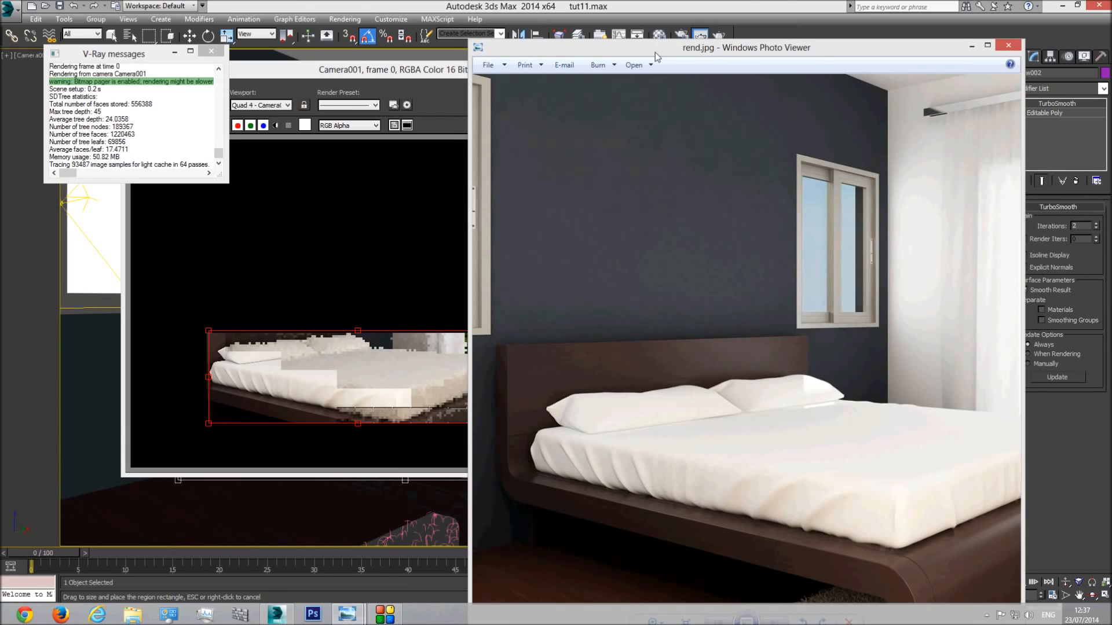
left_click_drag(655, 52, 691, 13)
left_click(308, 384)
scroll(307, 384, "up", 1)
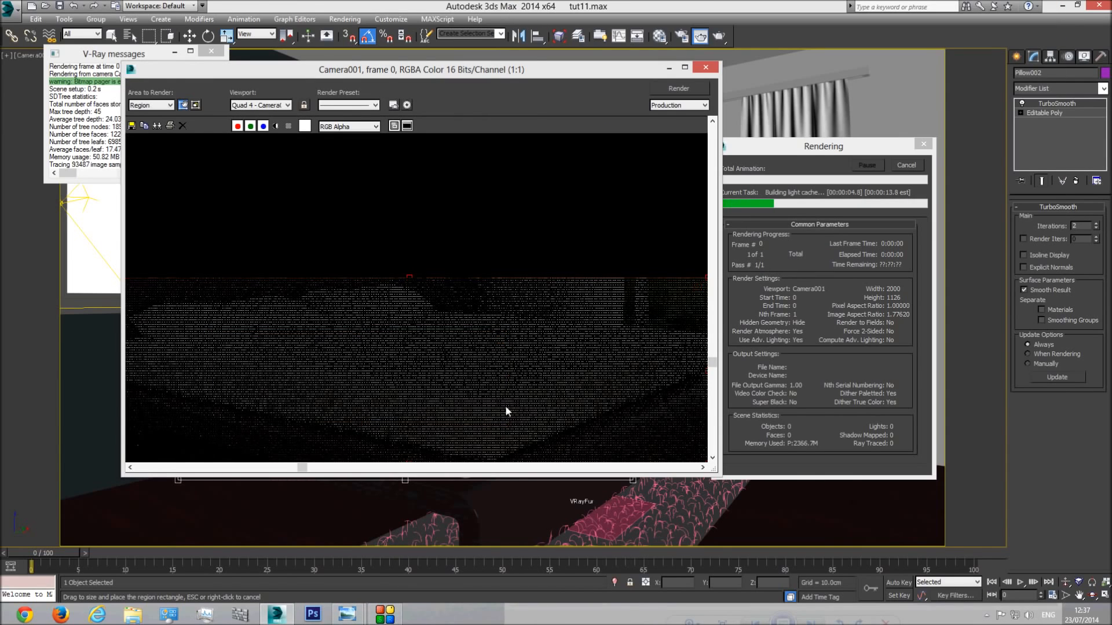
left_click_drag(717, 441, 764, 438)
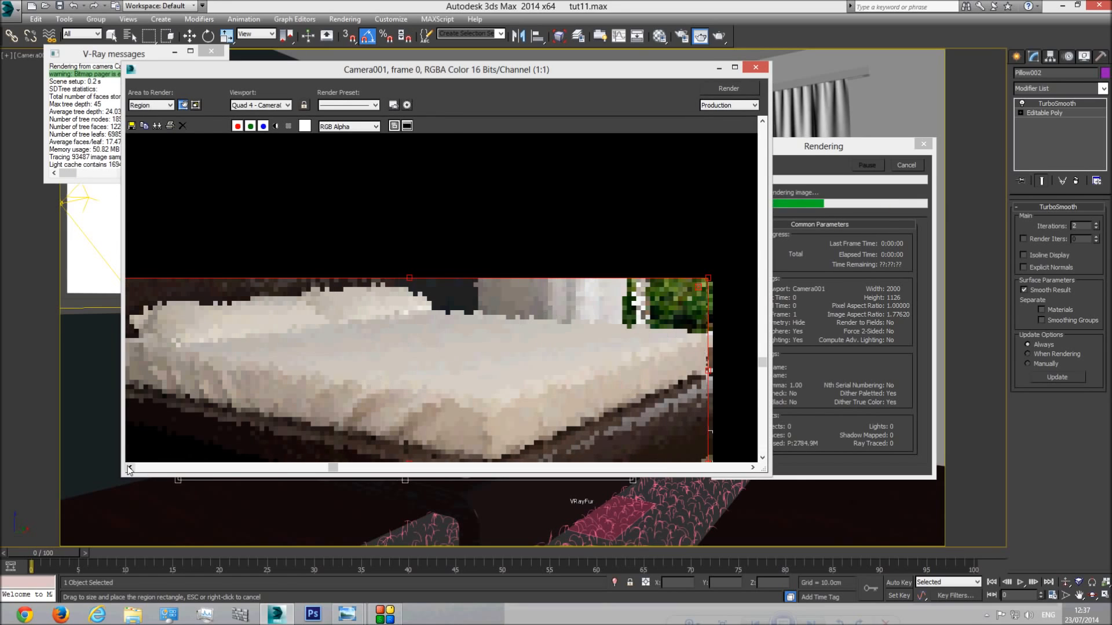
left_click(129, 468)
left_click(762, 458)
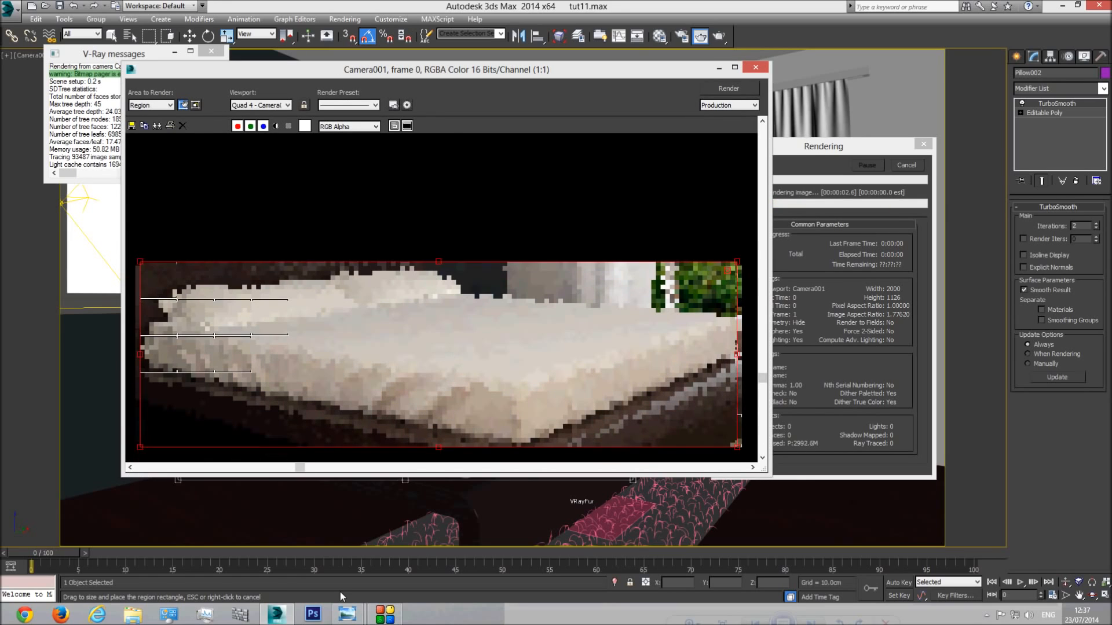
Step: Compare the mattress and pillows in rend.jpg at actual size with the new region render
mouse_move(347, 614)
left_click(463, 579)
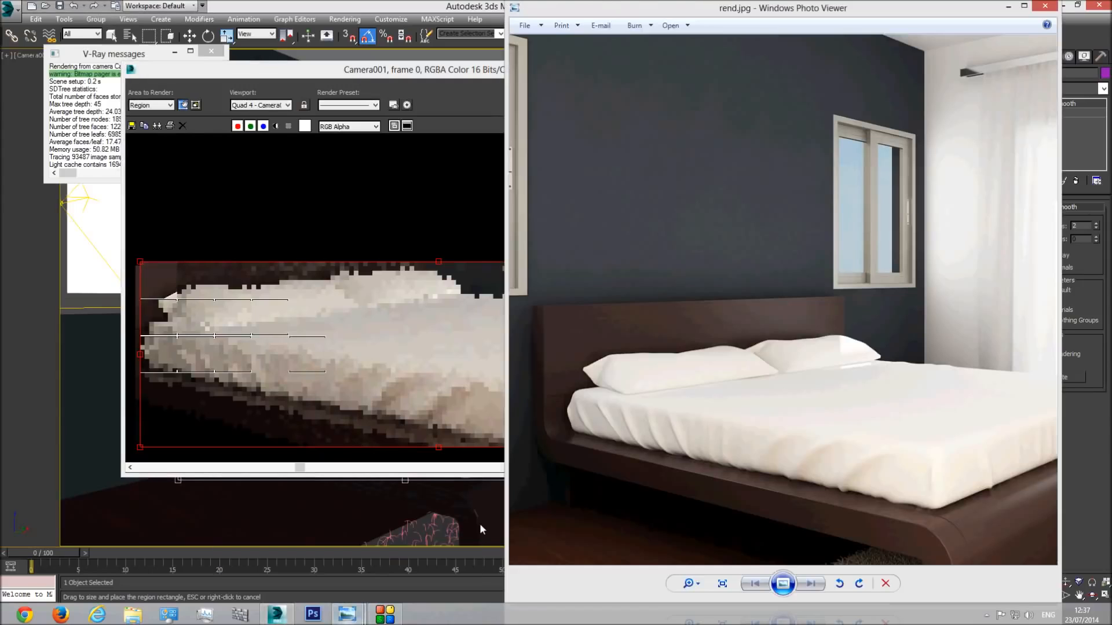
left_click_drag(780, 12, 812, 15)
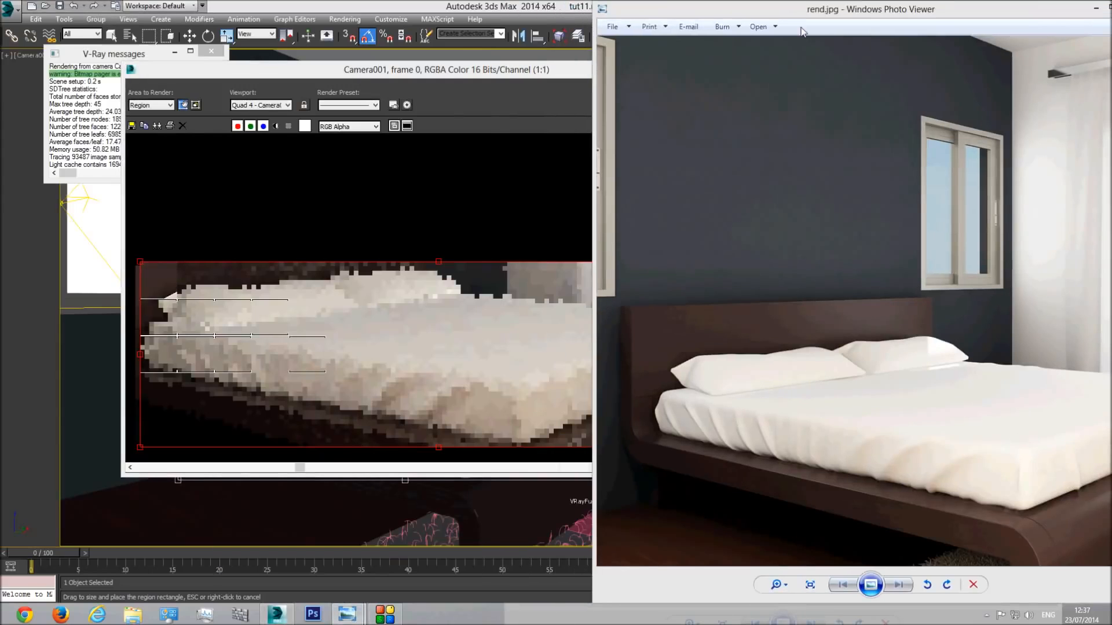
scroll(821, 472, "up", 1)
left_click(811, 587)
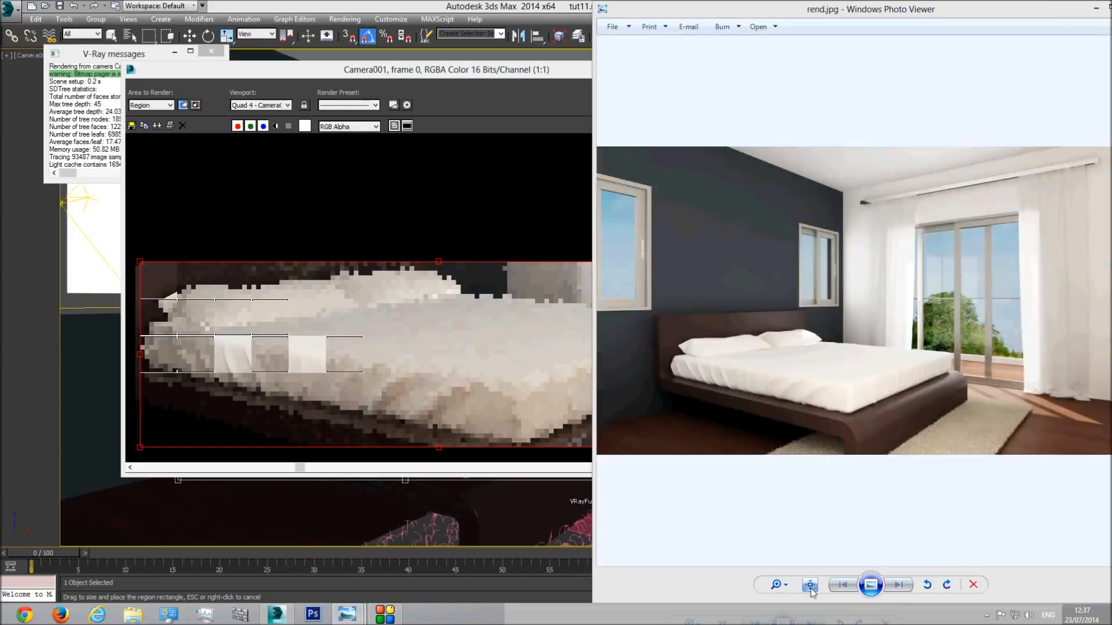
left_click(811, 588)
left_click_drag(704, 401, 870, 363)
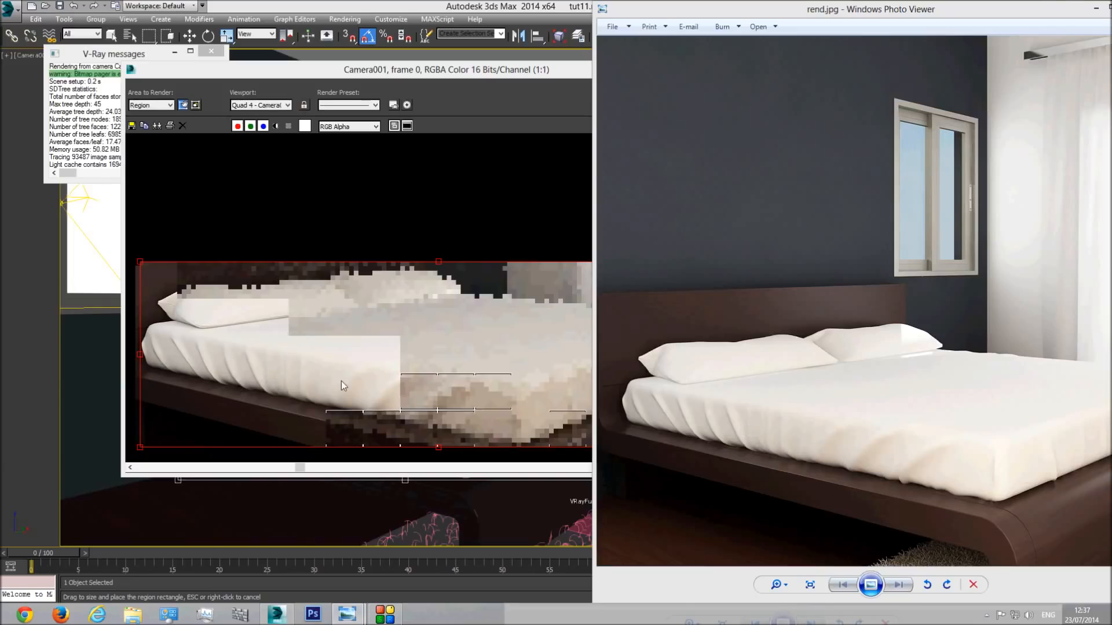
left_click(438, 379)
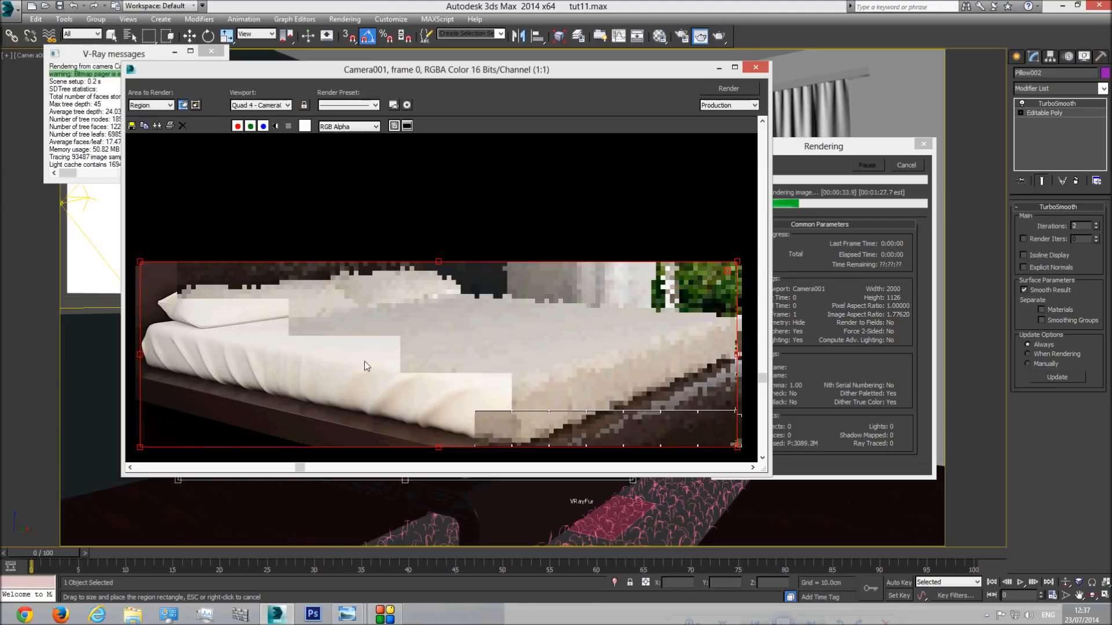
Step: Check the modern-bed-designs.jpg reference, stop the running region render and close the rendered frame
mouse_move(359, 619)
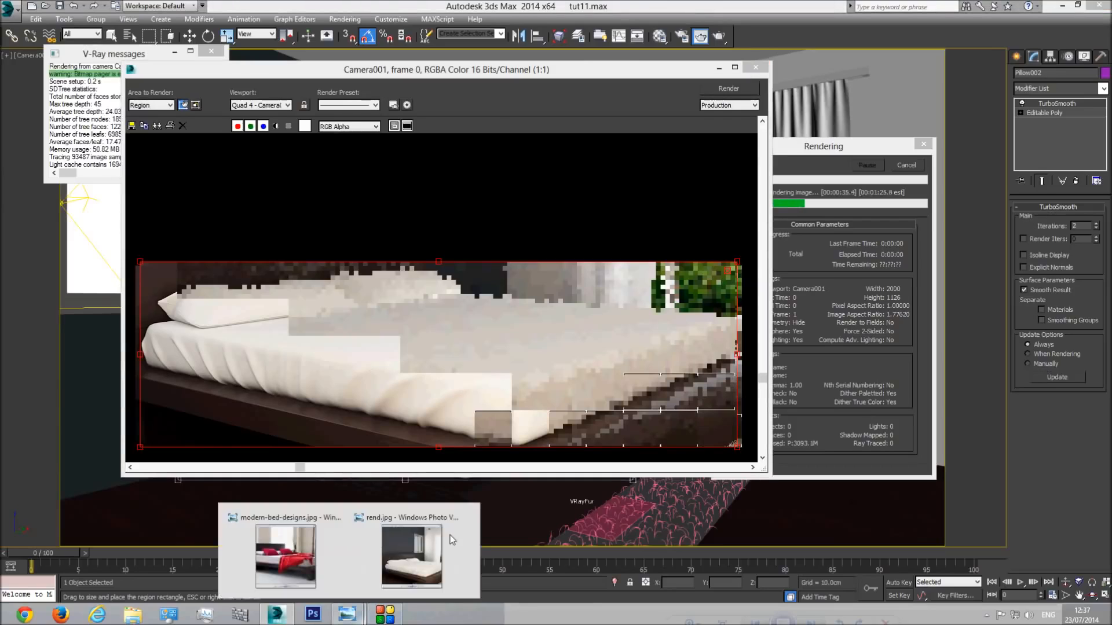
left_click(286, 550)
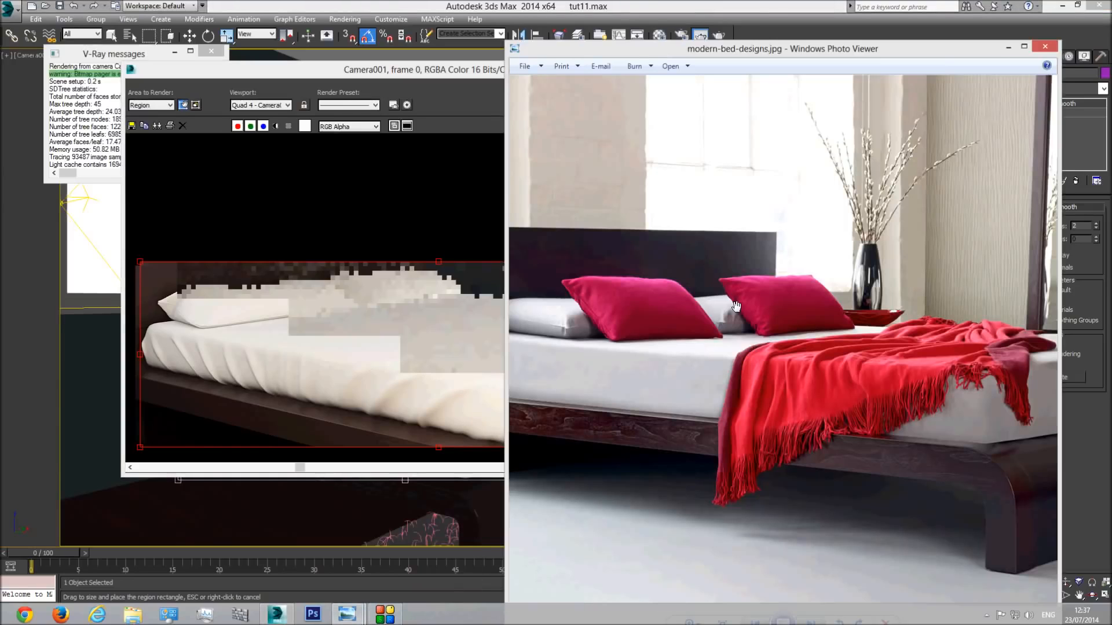
left_click(458, 77)
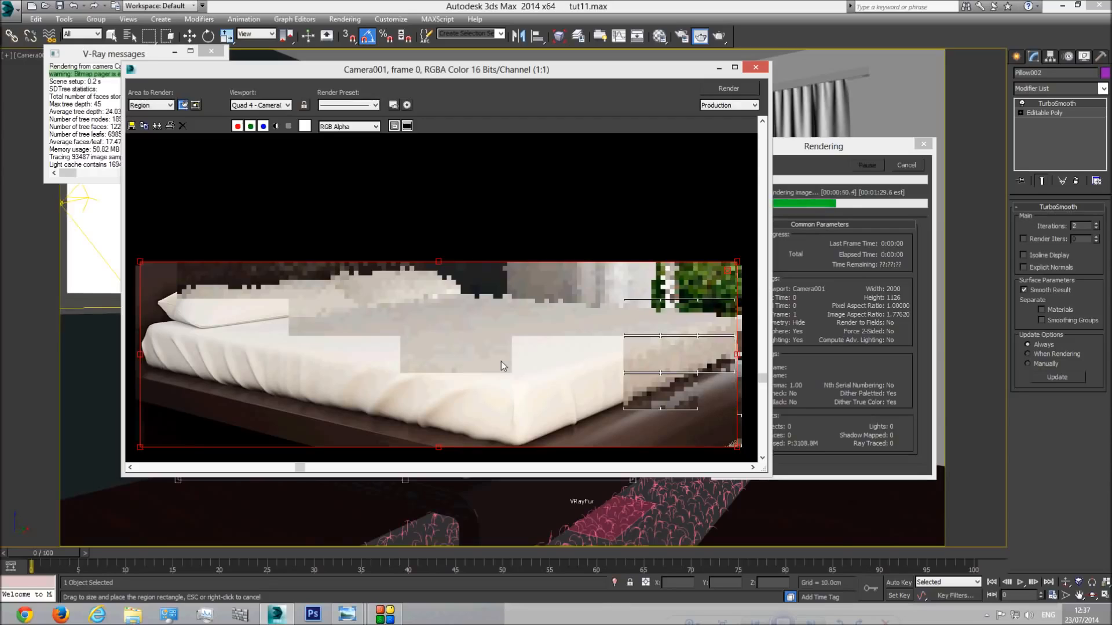
left_click(906, 165)
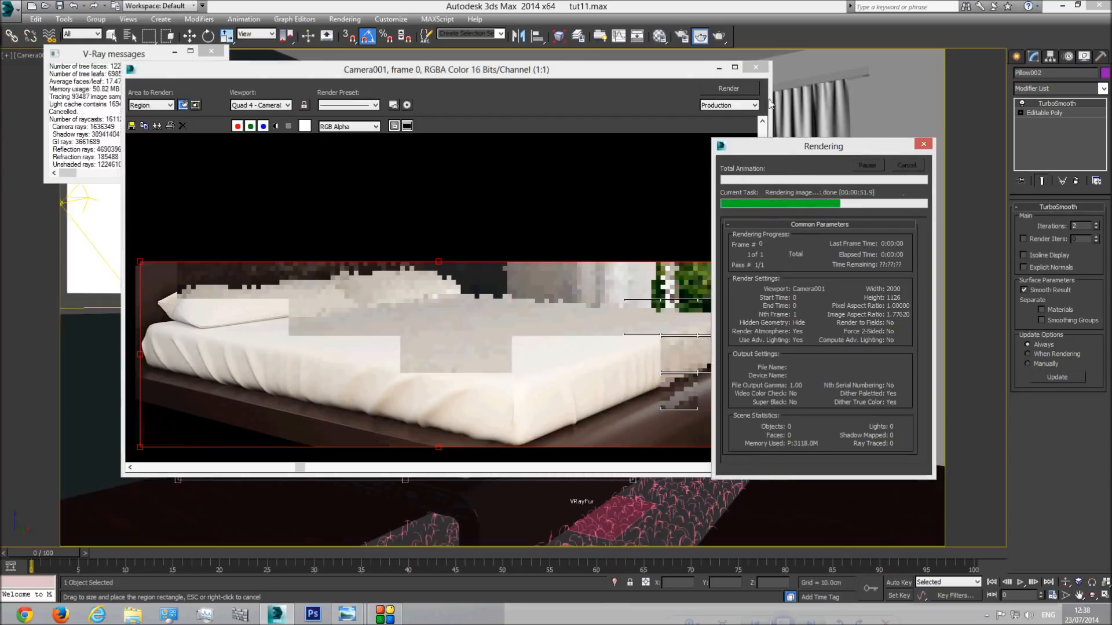
left_click(755, 67)
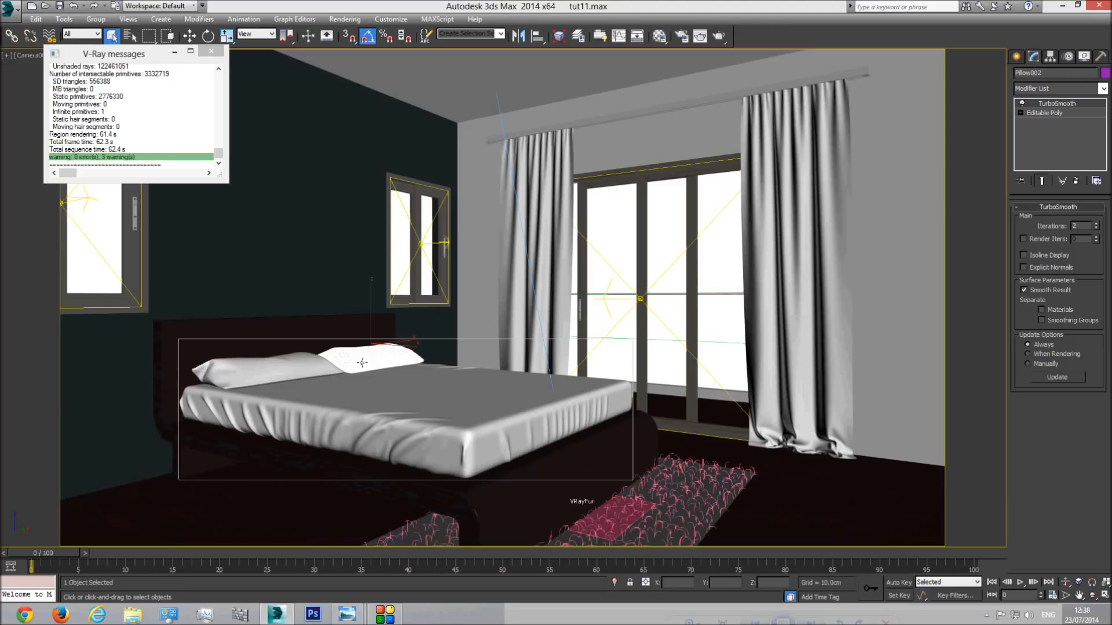
Step: Examine the red cushions in modern-bed-designs.jpg and reset the area to render to View
left_click(350, 614)
left_click(289, 556)
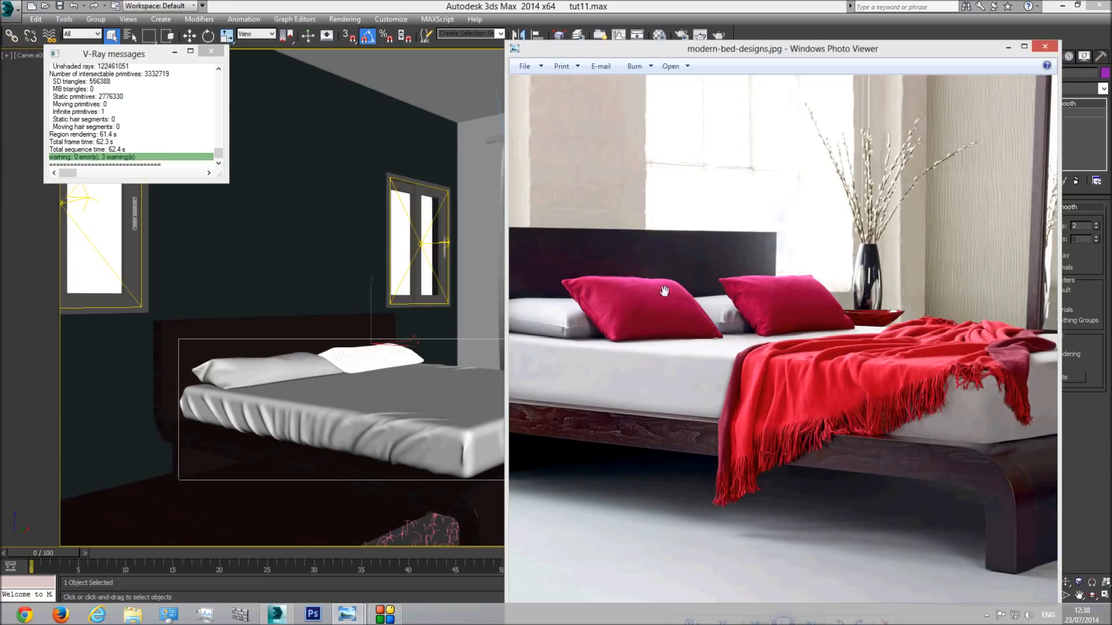
left_click(527, 3)
left_click(698, 35)
left_click(157, 105)
left_click(142, 115)
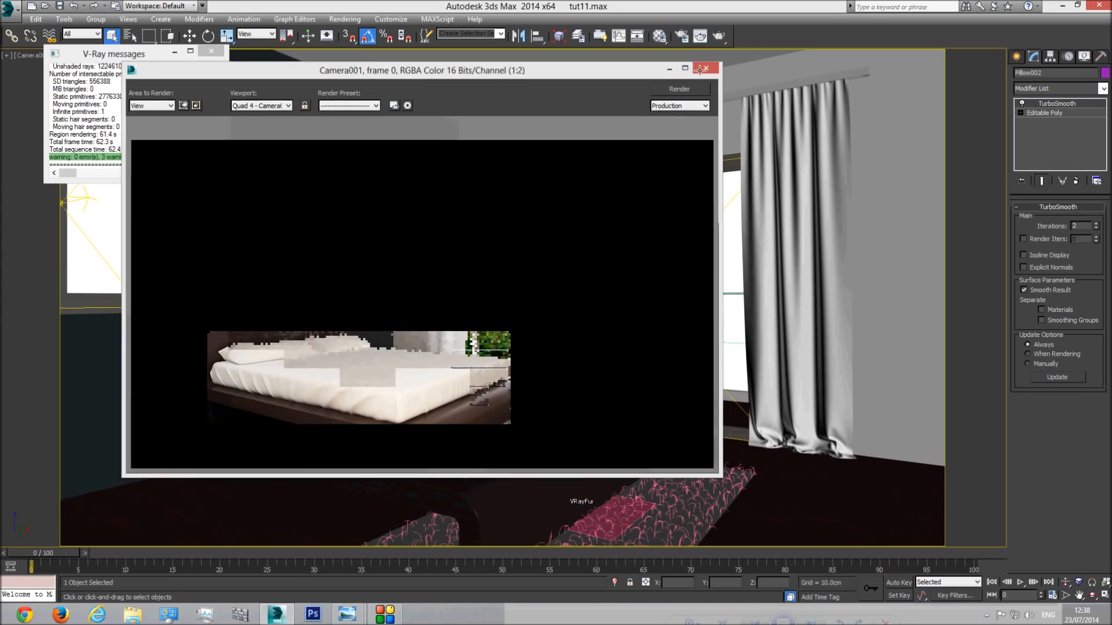
left_click(700, 70)
Step: Create a flat box about 76 cm long and 42 cm wide on the mattress beside the upper pillow in the Top view
key("t")
scroll(470, 339, "down", 3)
middle_click_drag(361, 292, 576, 335)
scroll(575, 335, "down", 3)
middle_click_drag(410, 282, 429, 281)
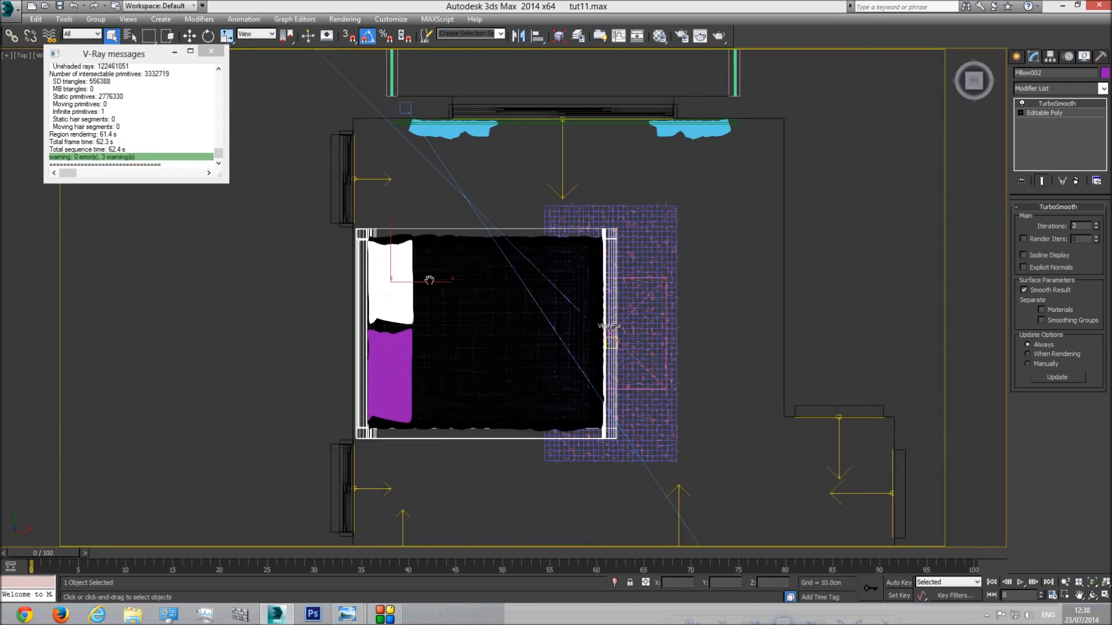
scroll(429, 280, "up", 3)
left_click(1018, 59)
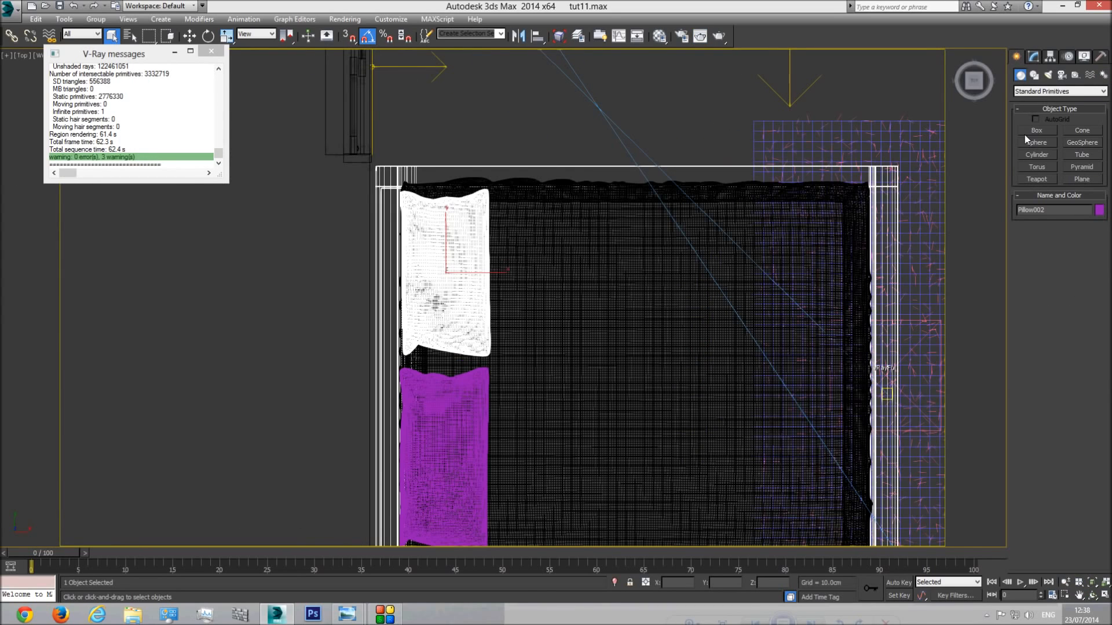
left_click(1026, 132)
left_click_drag(490, 203, 546, 359)
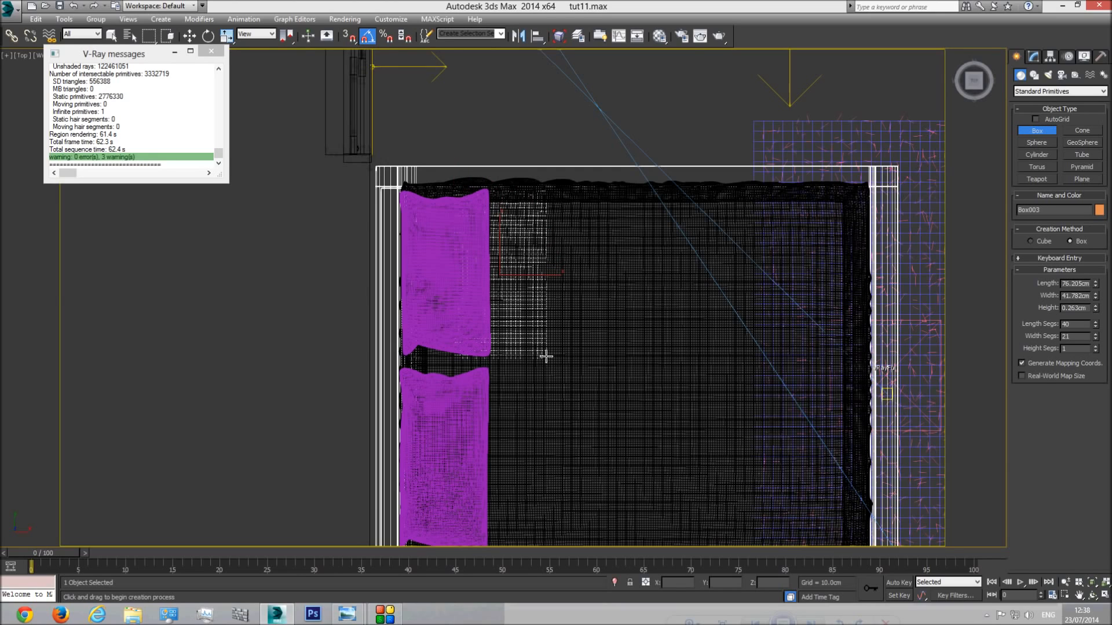
left_click(546, 349)
Step: Raise the box above the pillows in the Front view and reduce its height to about 0.84 cm
key("f")
middle_click_drag(398, 253, 803, 300)
left_click(189, 36)
left_click_drag(428, 317, 421, 146)
left_click(1034, 56)
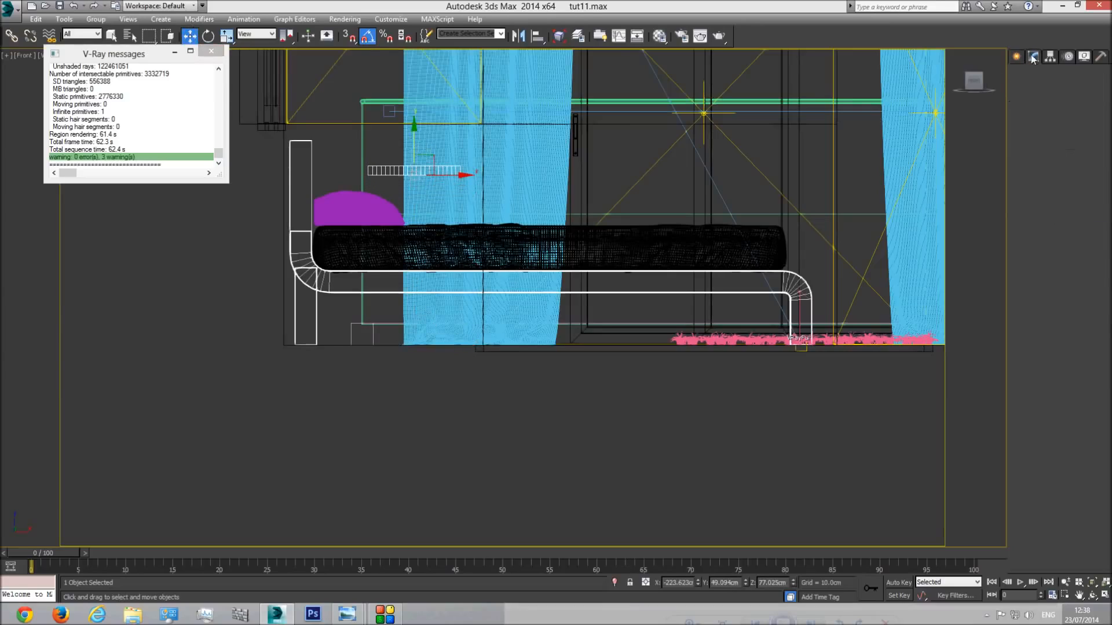
left_click_drag(1095, 248, 1023, 261)
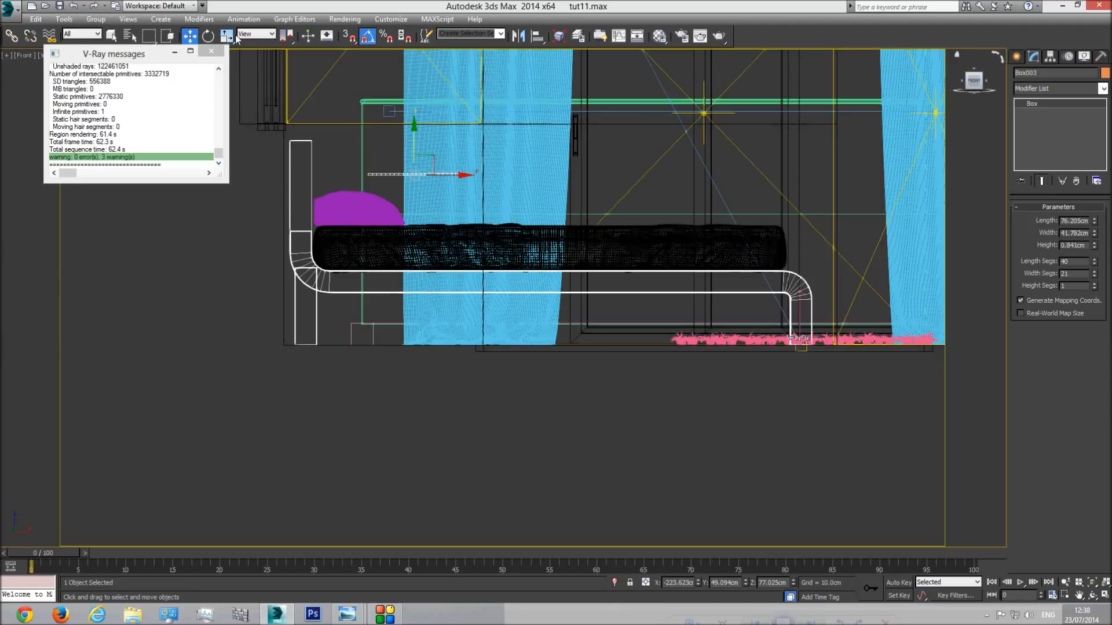
Step: Tilt the box 40 degrees in the Front view and shift it slightly up and toward the headboard, above the pillow
left_click(209, 37)
left_click_drag(480, 186, 470, 209)
mouse_move(349, 618)
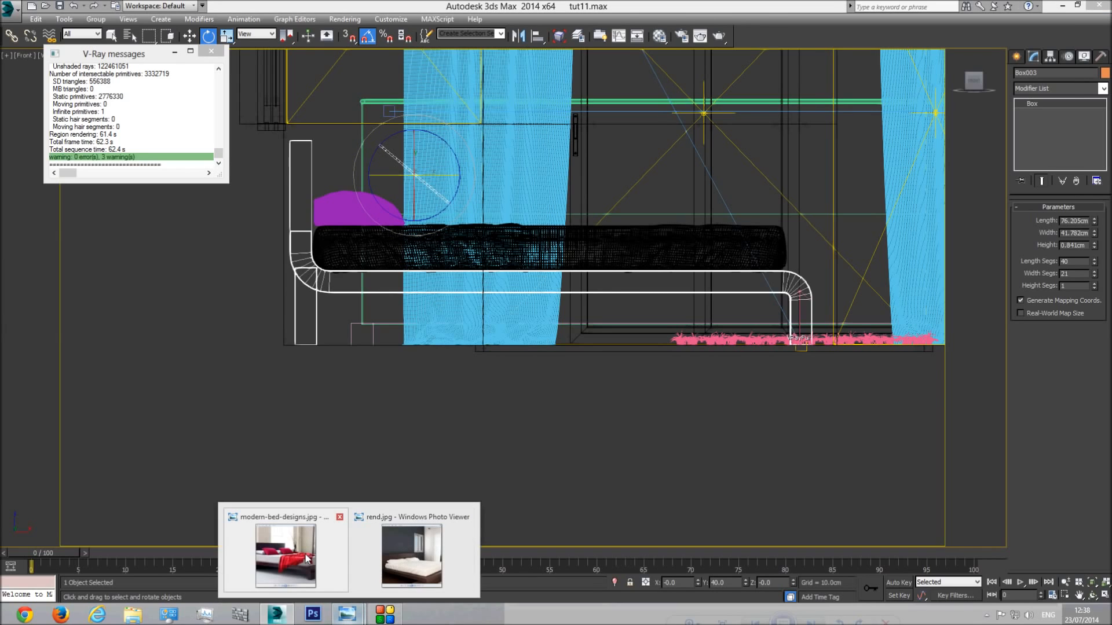
mouse_move(307, 559)
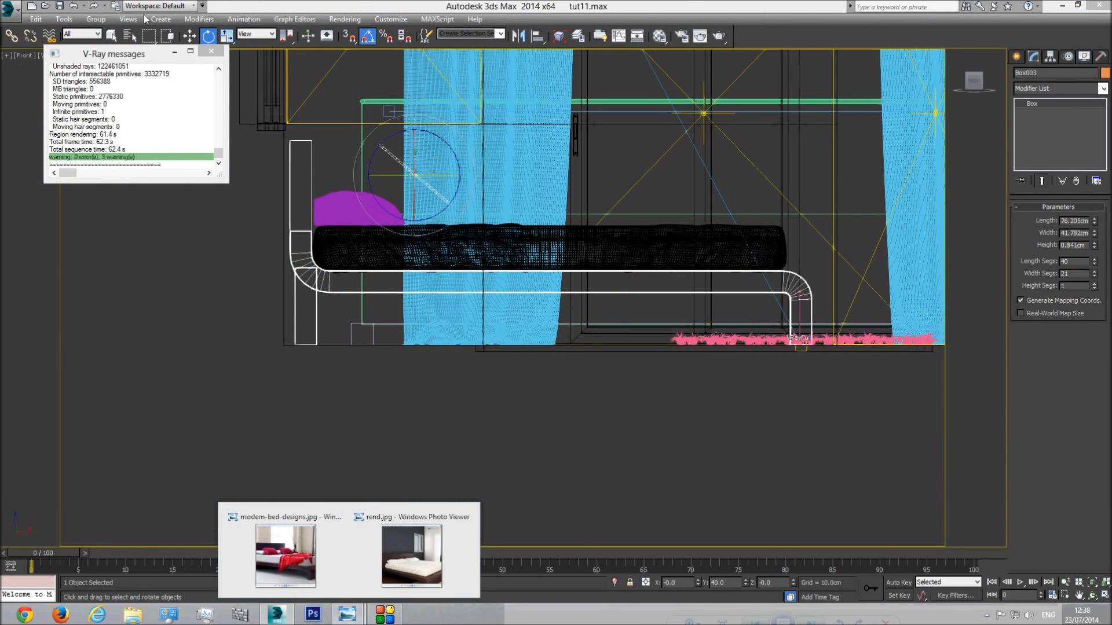
left_click(190, 37)
left_click_drag(434, 158, 402, 126)
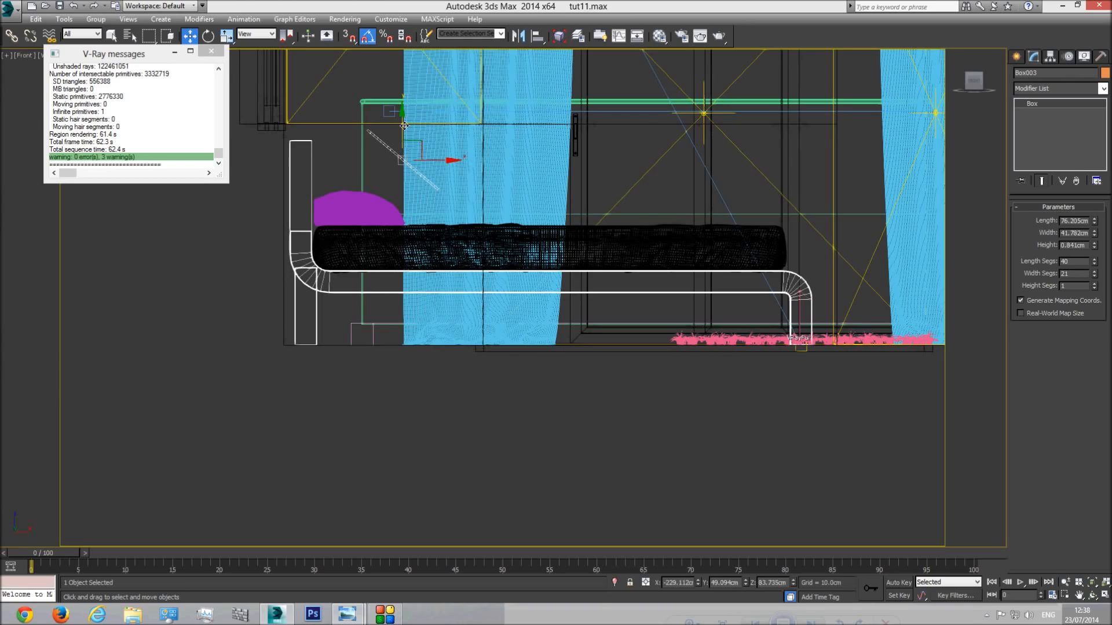
Step: Copy the tilted box across the bed above the other pillow and adjust the copy in the Top view to Y about -37.2 cm
key("p")
left_click(1093, 585)
left_click(1092, 596)
mouse_move(535, 330)
left_mouse_down()
mouse_move(492, 353)
mouse_move(493, 369)
left_mouse_up()
left_click(190, 36)
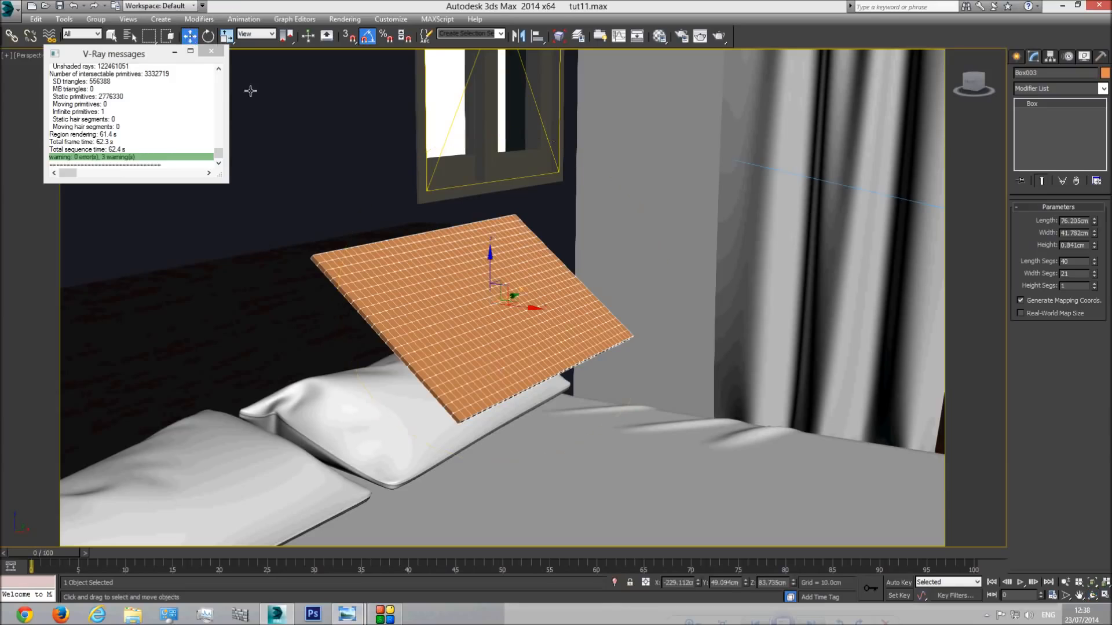
mouse_move(513, 295)
left_mouse_down("shift")
mouse_move(423, 348)
mouse_move(182, 381)
left_mouse_up("shift")
left_click(558, 356)
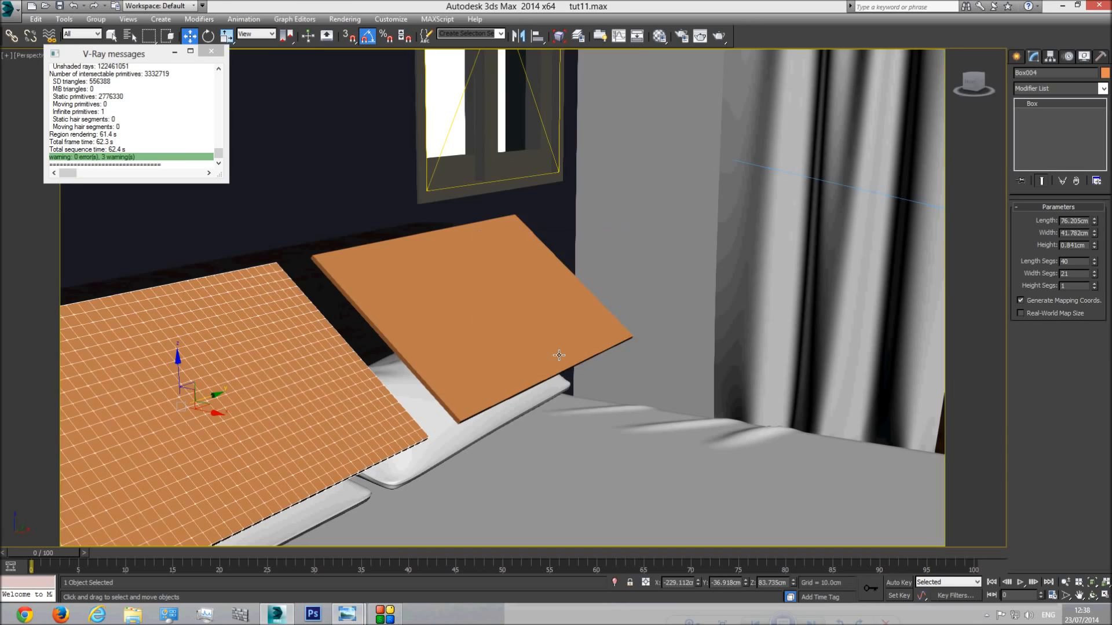
key("t")
key("F3")
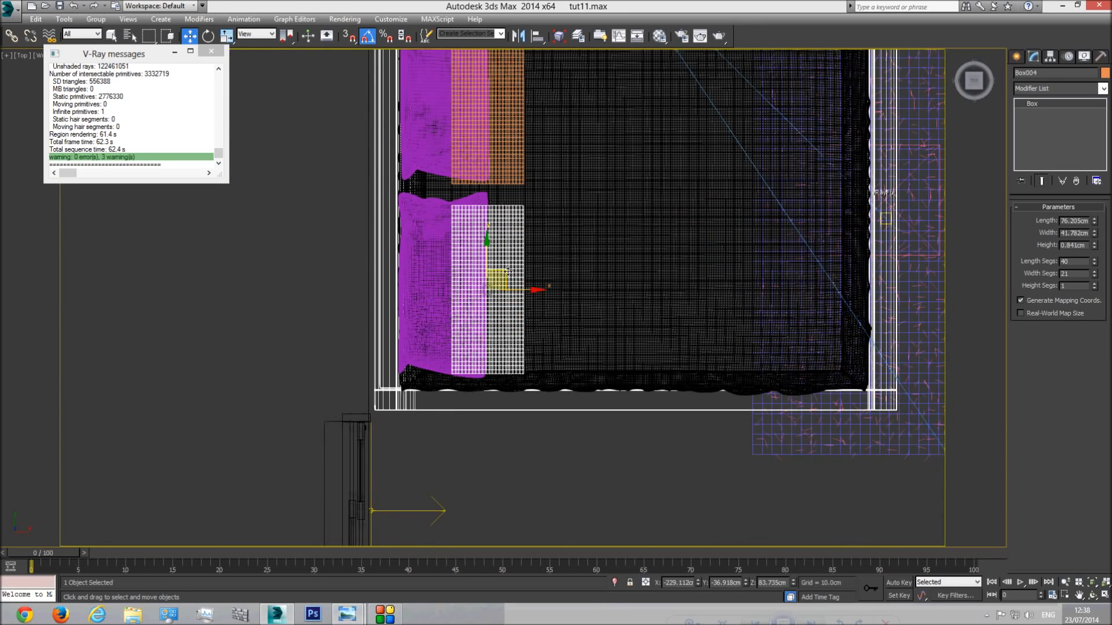
left_click_drag(487, 255, 486, 255)
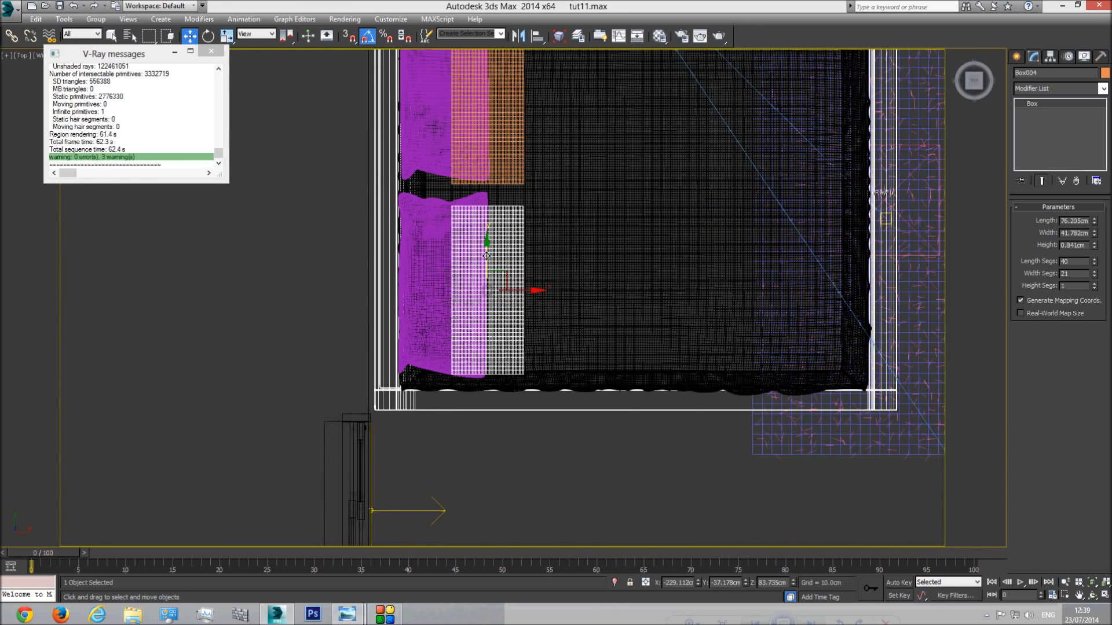
Step: Apply a Cloth modifier to the original tilted box above the pillow nearer the curtains
key("c")
key("F3")
left_click(403, 333)
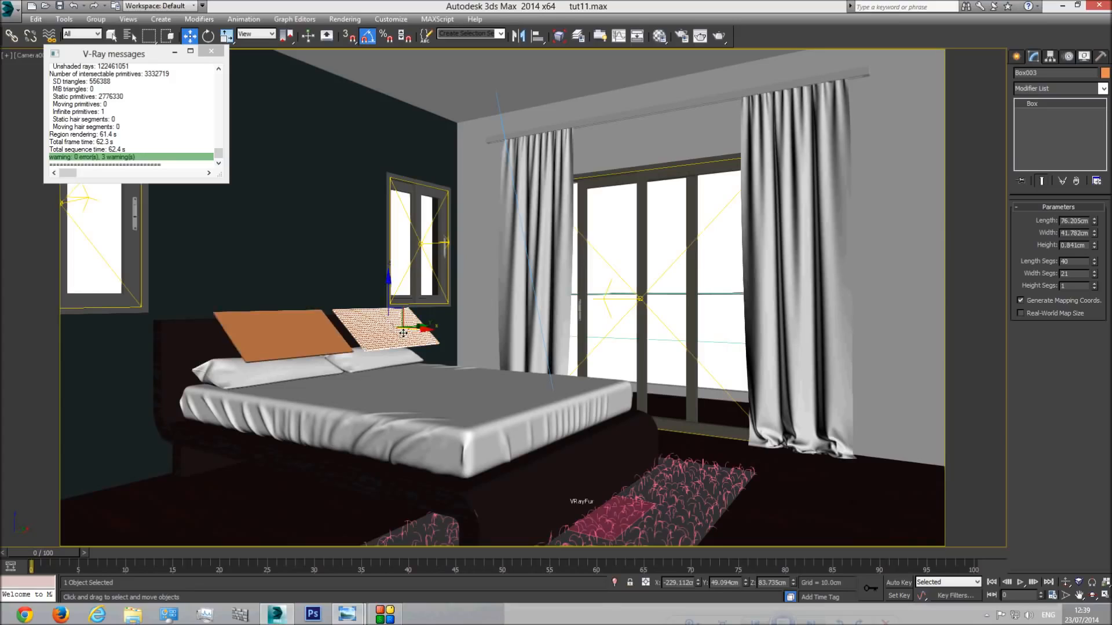
key("F3")
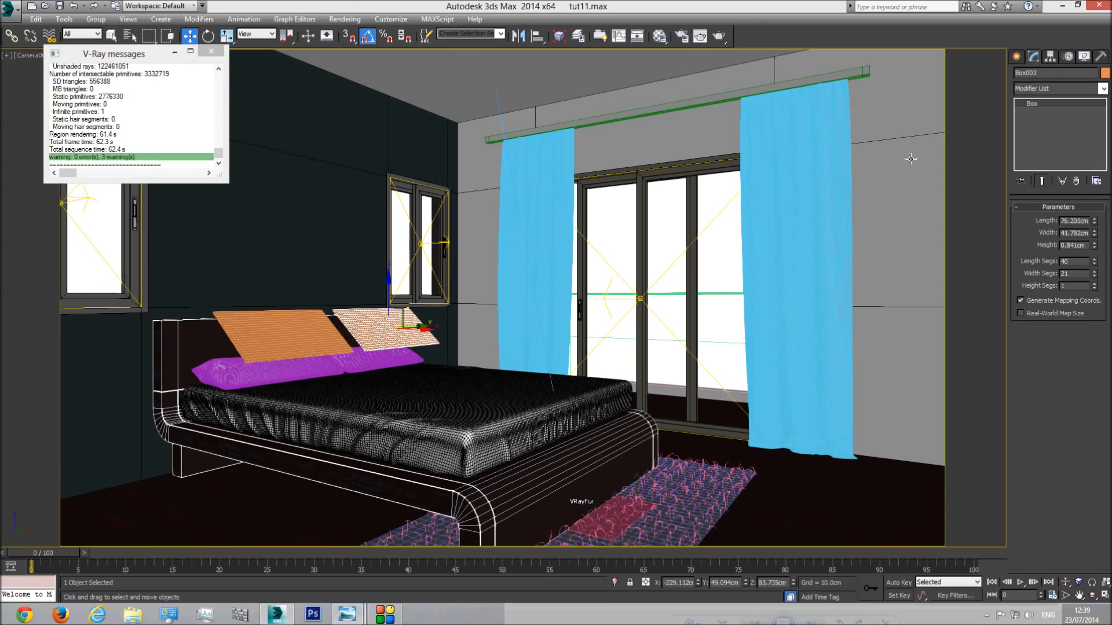
left_click(1103, 88)
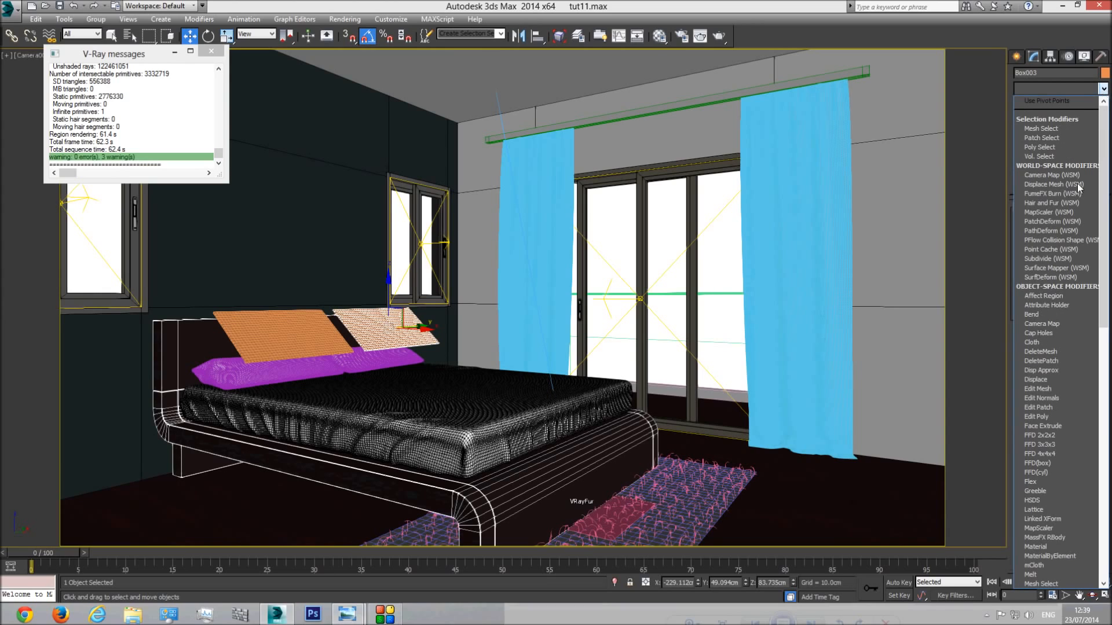
left_click(1034, 342)
Step: Close the V-Ray messages window and open the bed's Met group for access to its individual objects
left_click(455, 398)
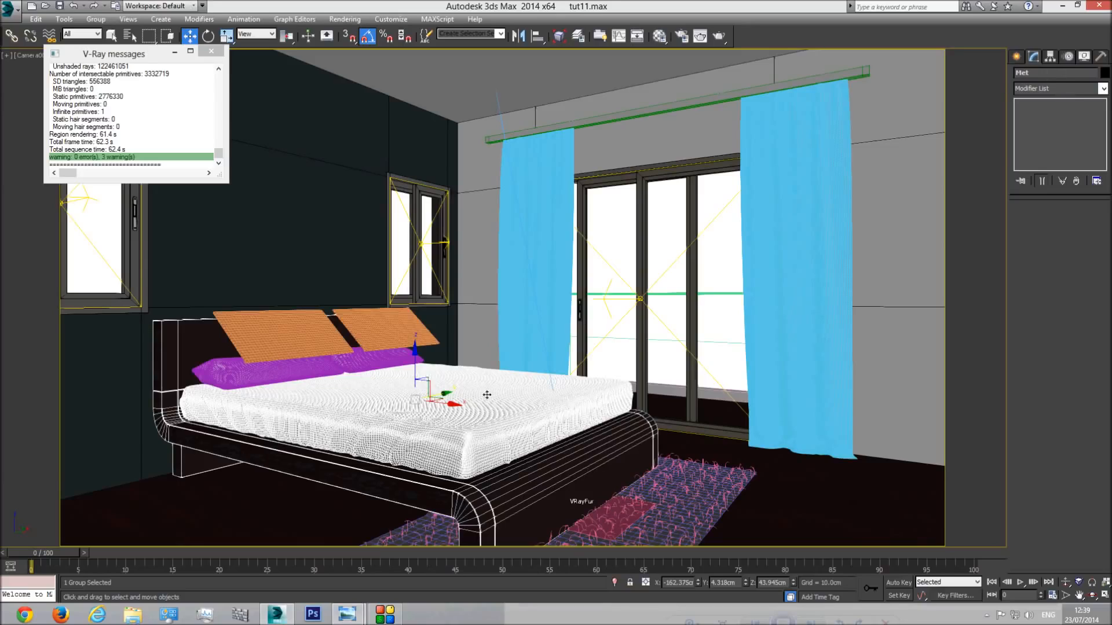
left_click(212, 51)
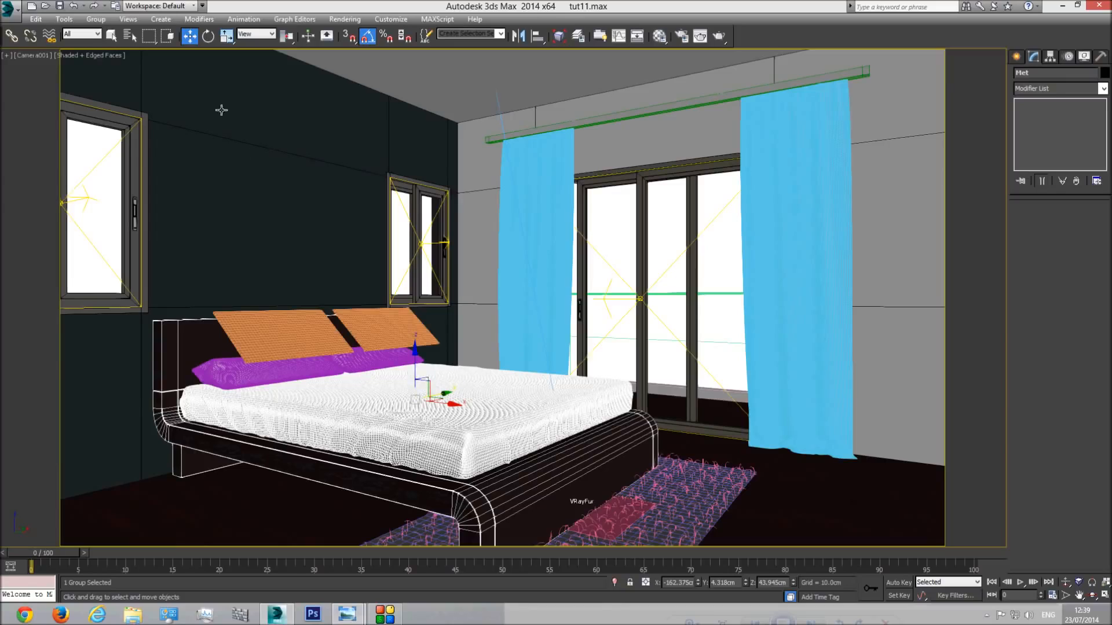
left_click(112, 36)
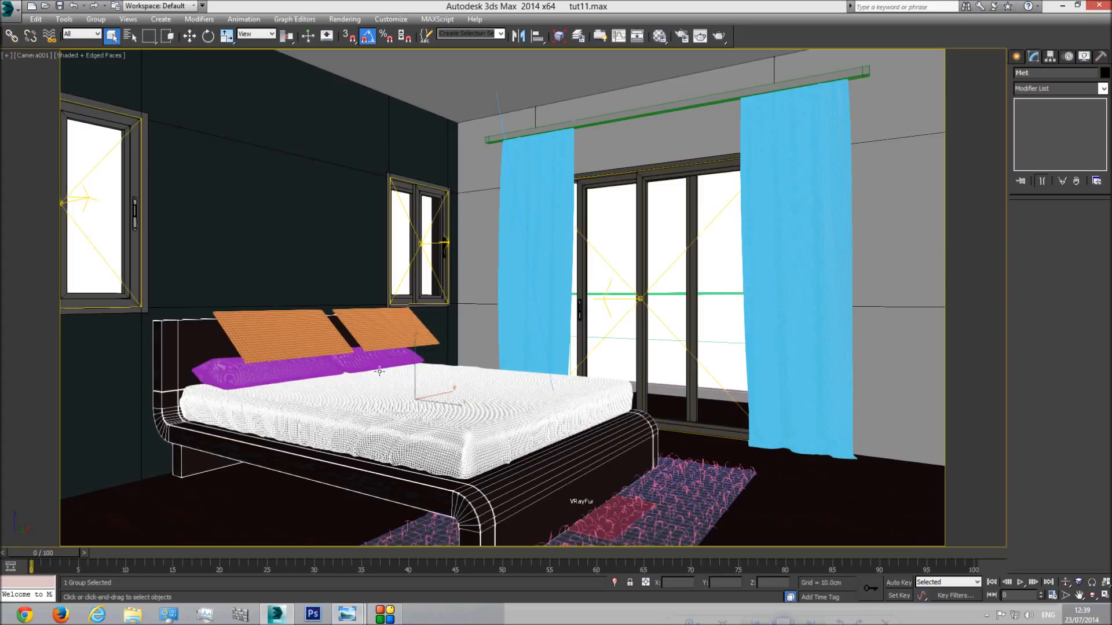
left_click(97, 19)
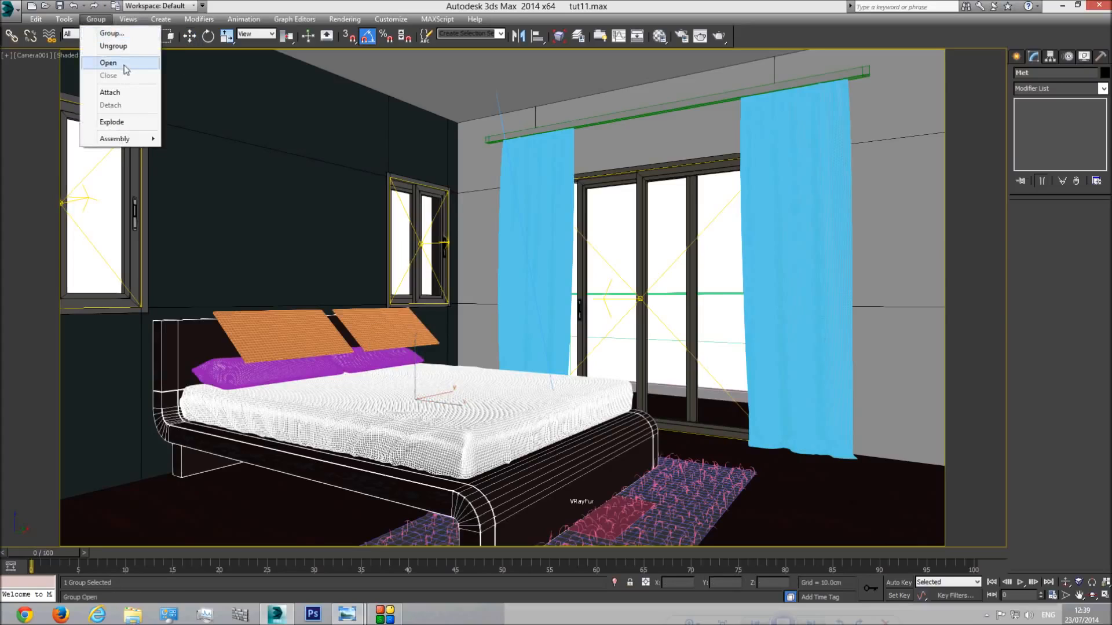
left_click(124, 64)
Step: Rename the original tilted box with the Cloth modifier as Pillow3 and its copy as Pillow4
left_click(388, 327)
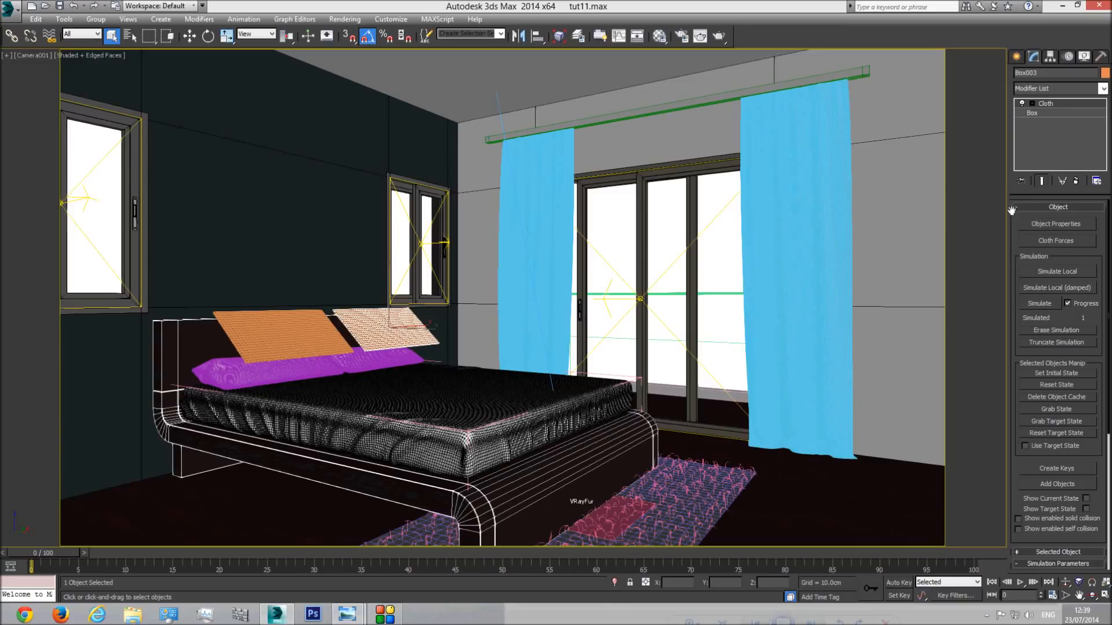
left_click(307, 327)
left_click(392, 332)
left_click(1048, 225)
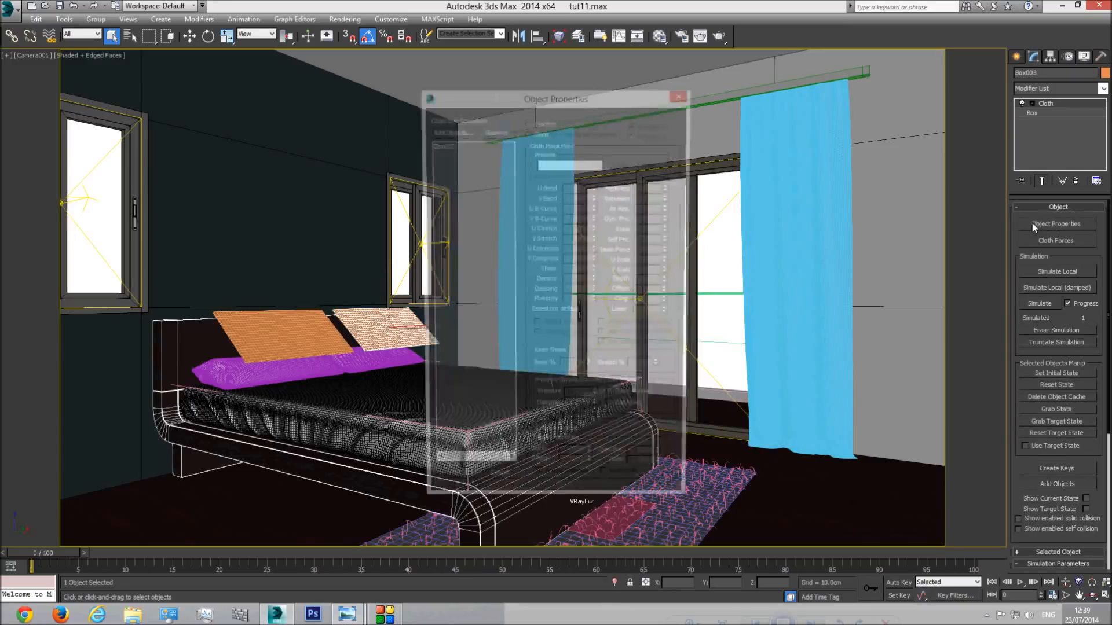
left_click(505, 492)
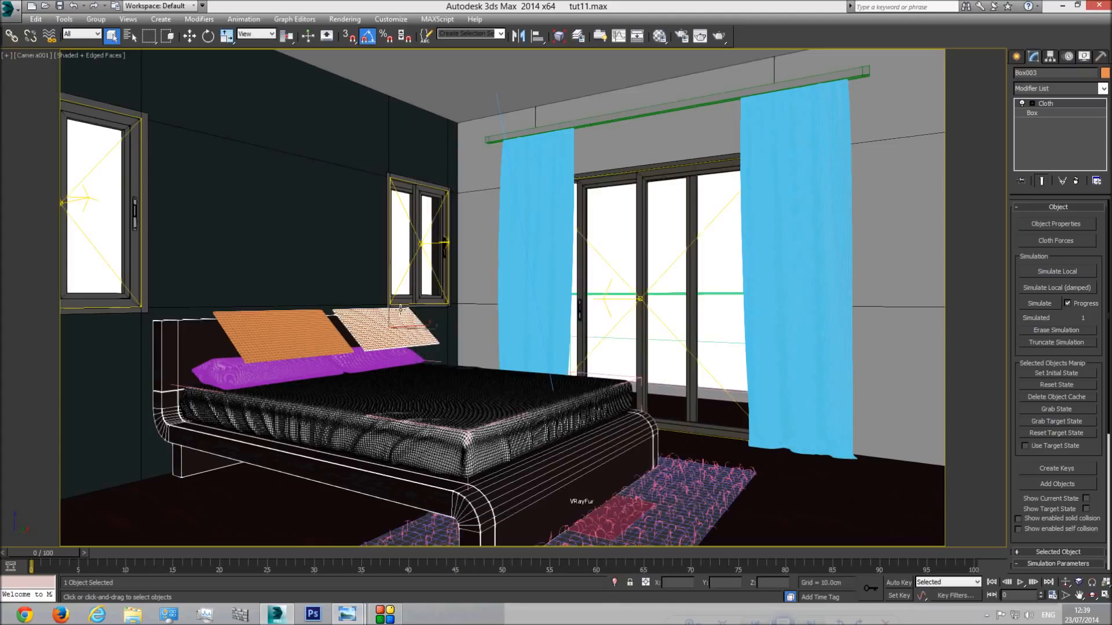
left_click(1071, 74)
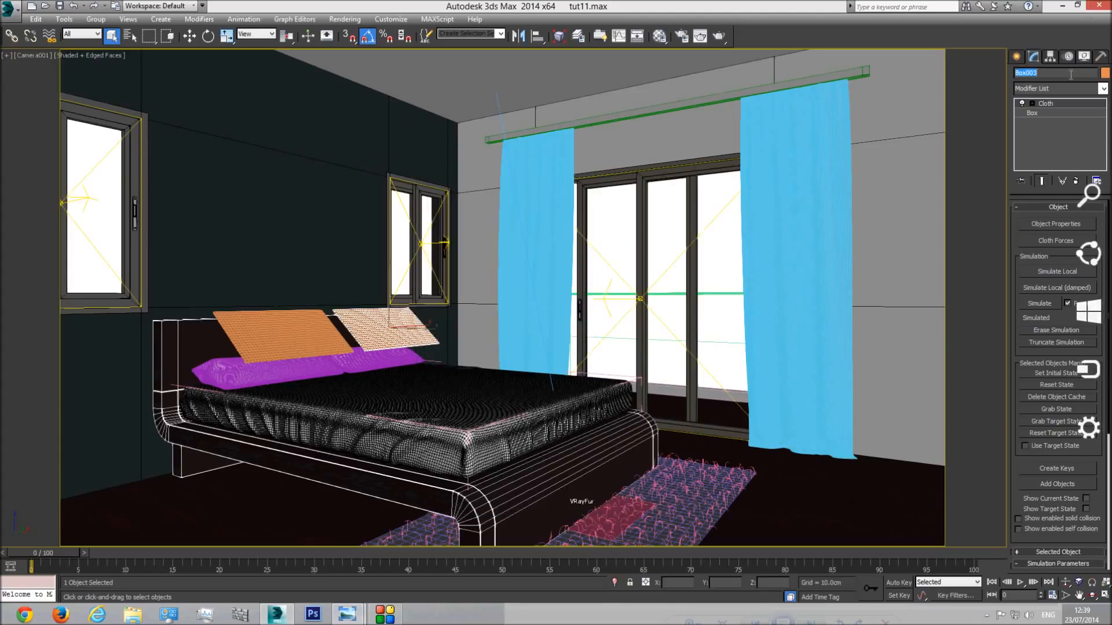
type("Pillow3")
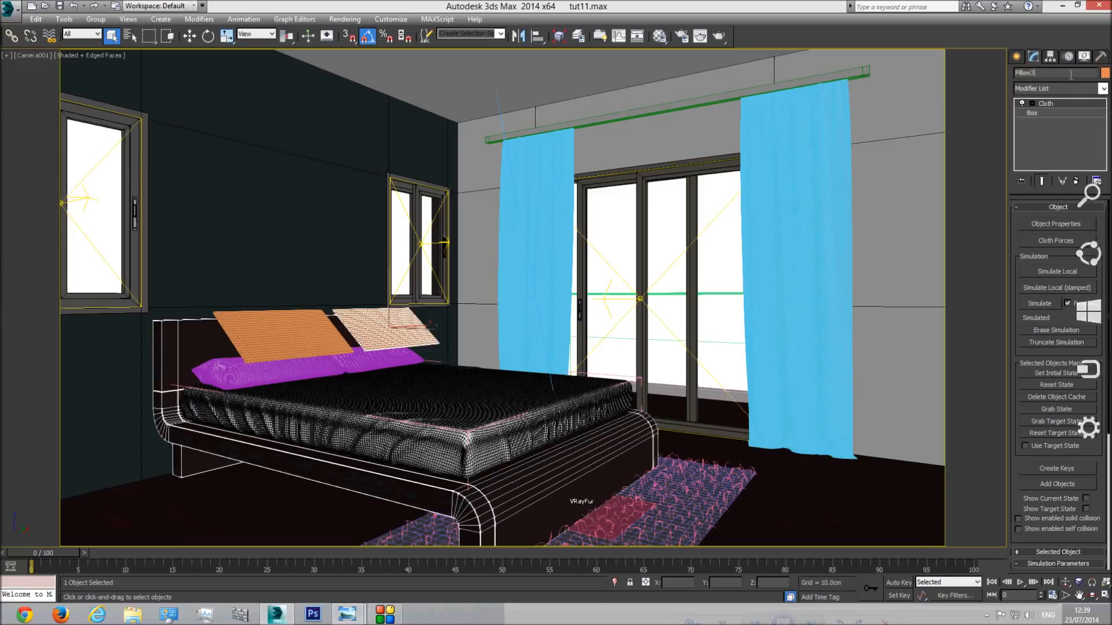
left_click(307, 321)
left_click(1060, 72)
type("Pi")
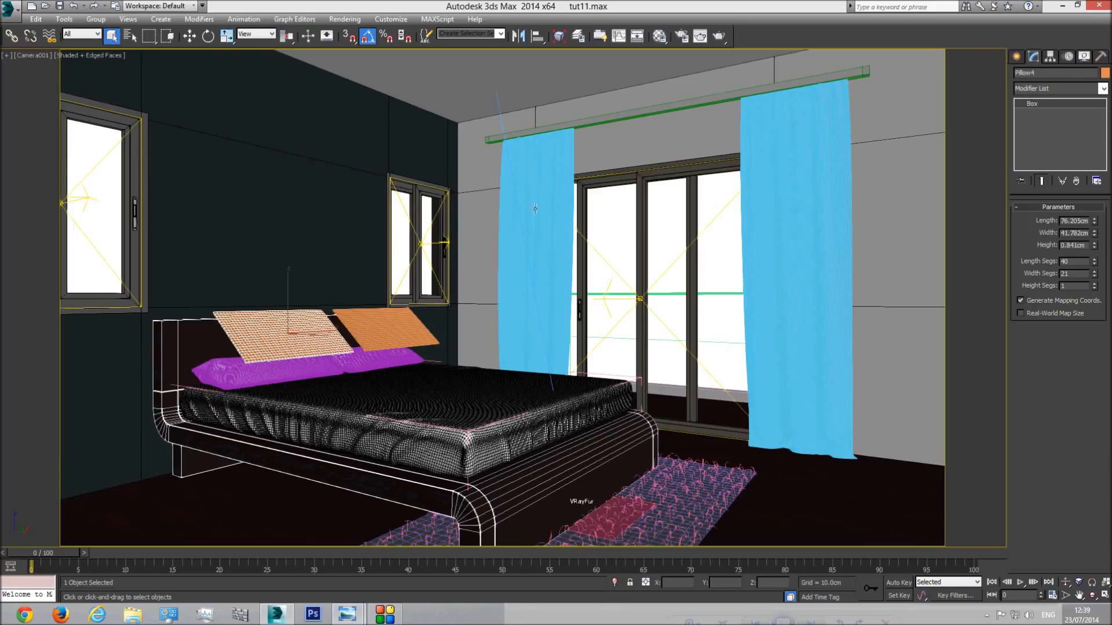
Step: Add Pillow4, Sheet, Pillow1 and Pillow002 to the cloth simulation of Pillow3
left_click(404, 326)
left_click(1044, 224)
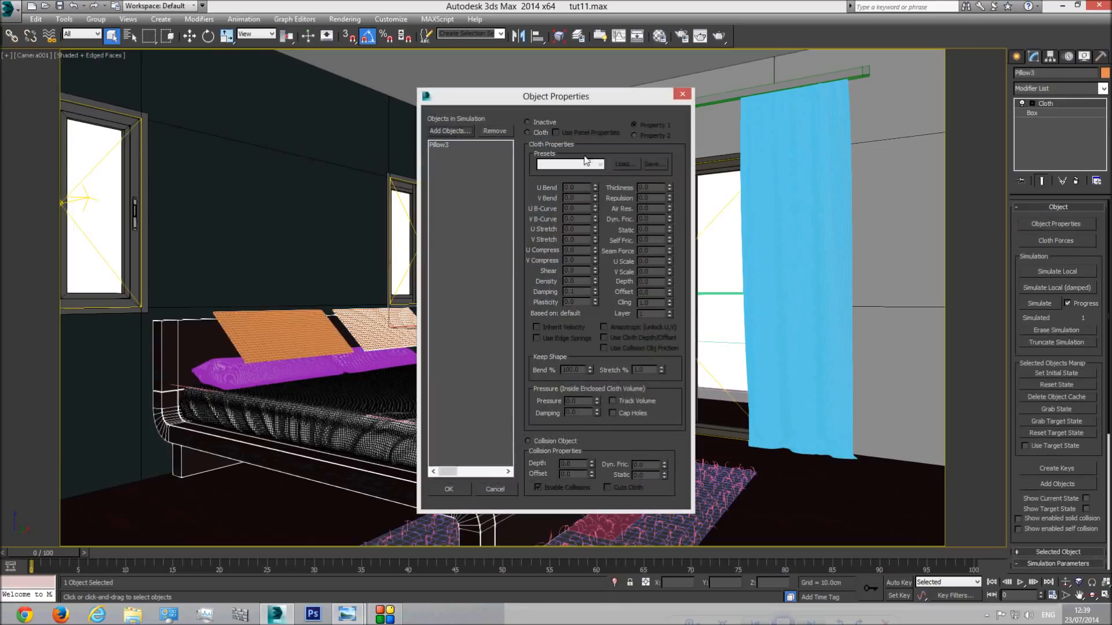
left_click(442, 145)
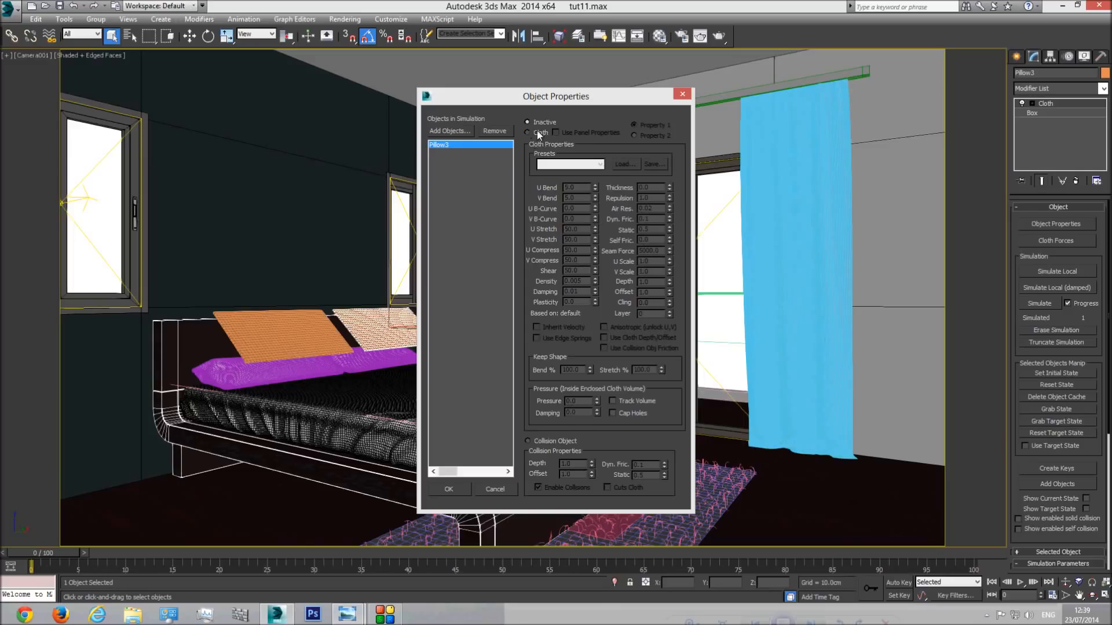
left_click(447, 131)
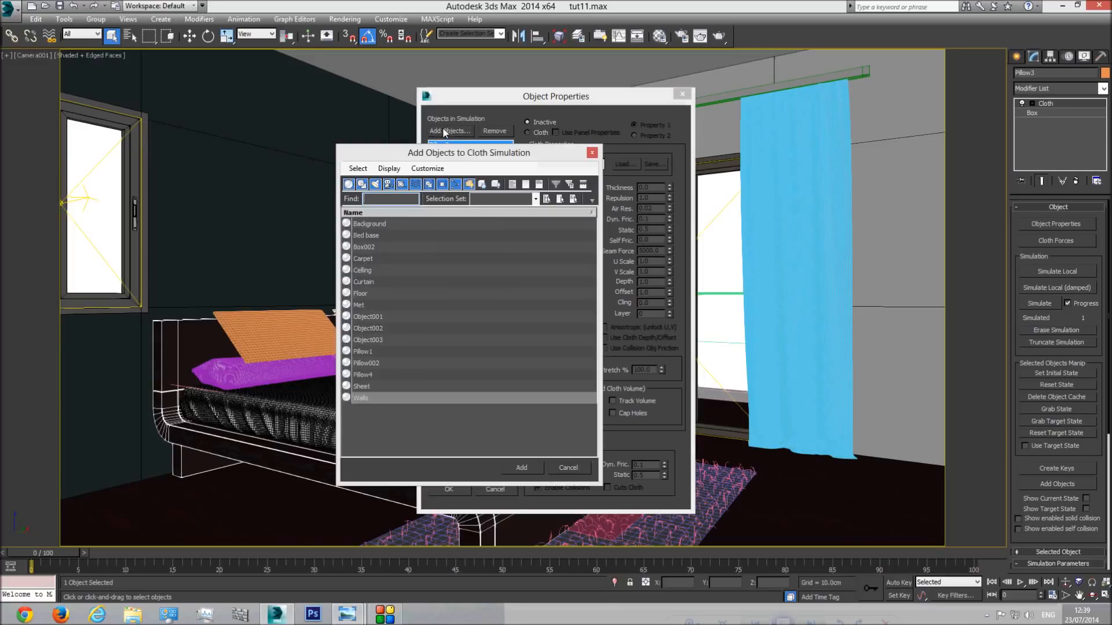
left_click(373, 376)
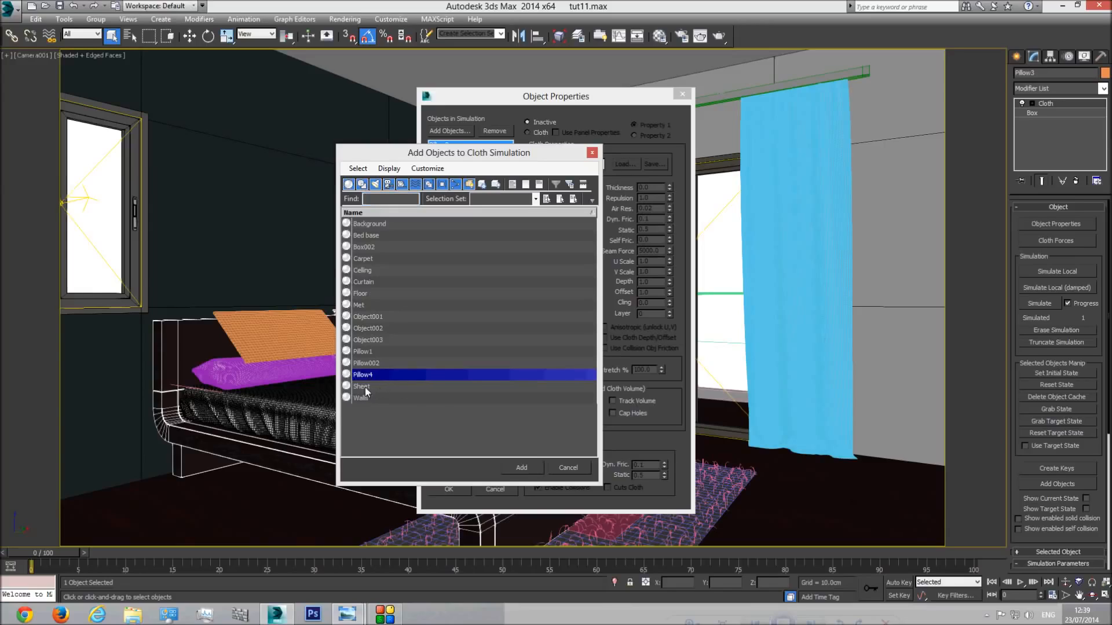
left_click(377, 386, "ctrl")
left_click(370, 353, "ctrl")
left_click(373, 363, "ctrl")
left_click(531, 466)
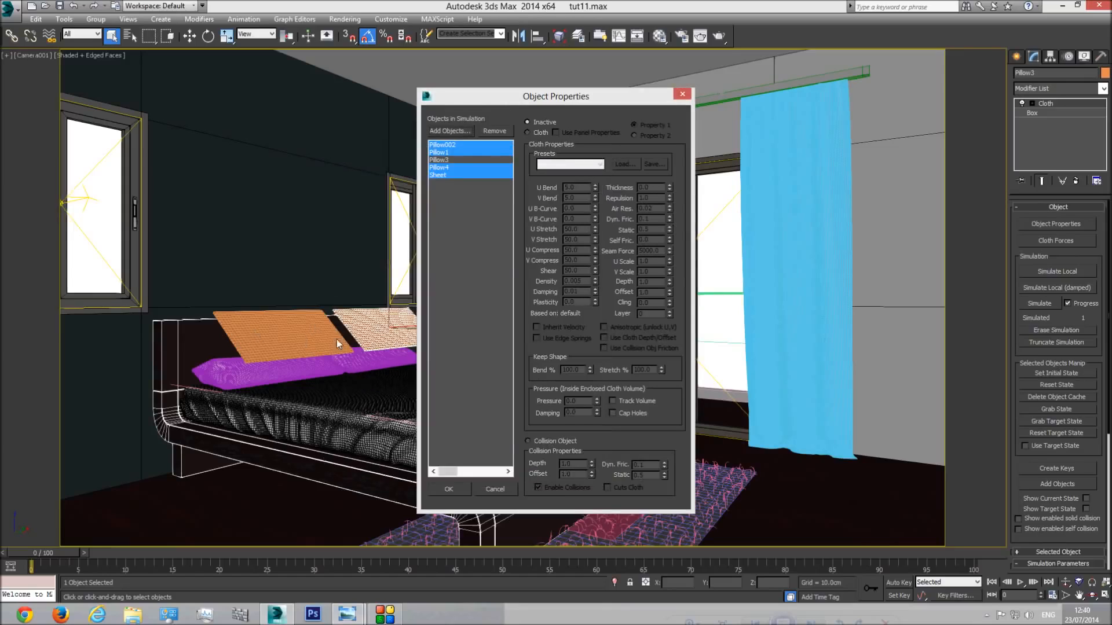
Step: Define Pillow3 and Pillow4 as Cloth in the simulation's object properties
left_click(449, 160)
left_click(452, 167, "ctrl")
left_click(539, 132)
Step: Define Pillow002, Pillow1 and Sheet as collision objects, check each object's assignment and accept the object properties
left_click(446, 145)
left_click(447, 152, "ctrl")
left_click(461, 174, "ctrl")
left_click(554, 441)
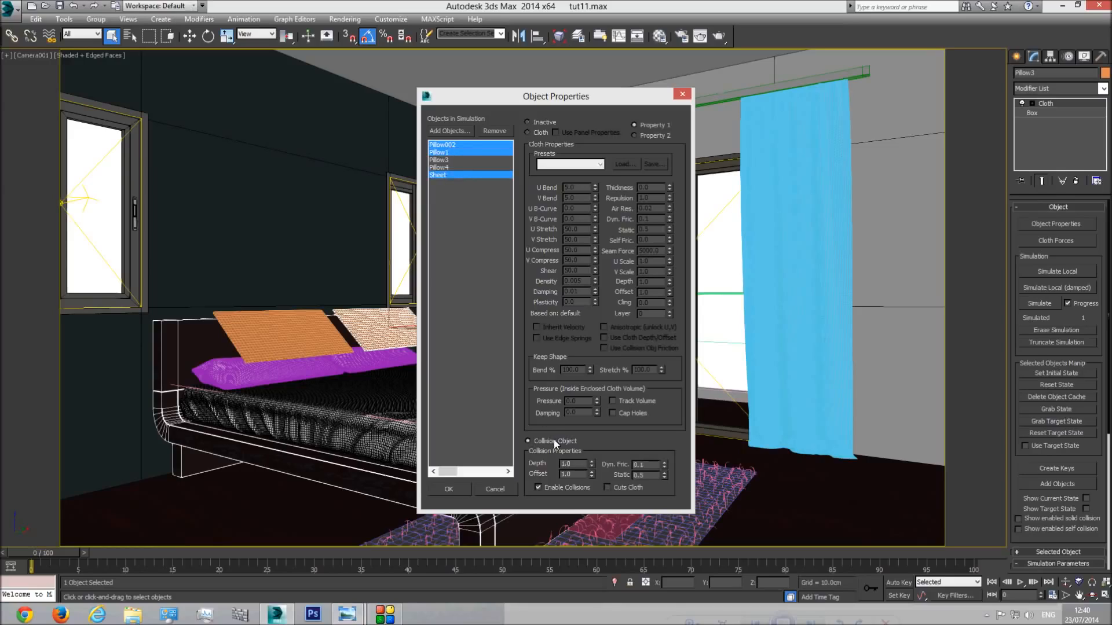
left_click(448, 166)
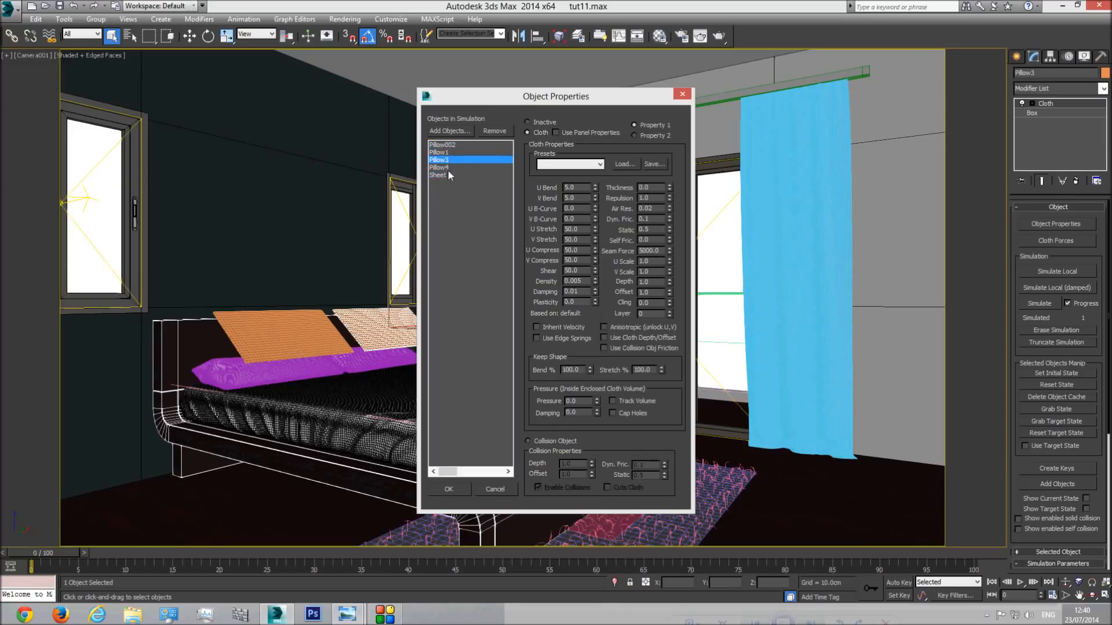
left_click(455, 144)
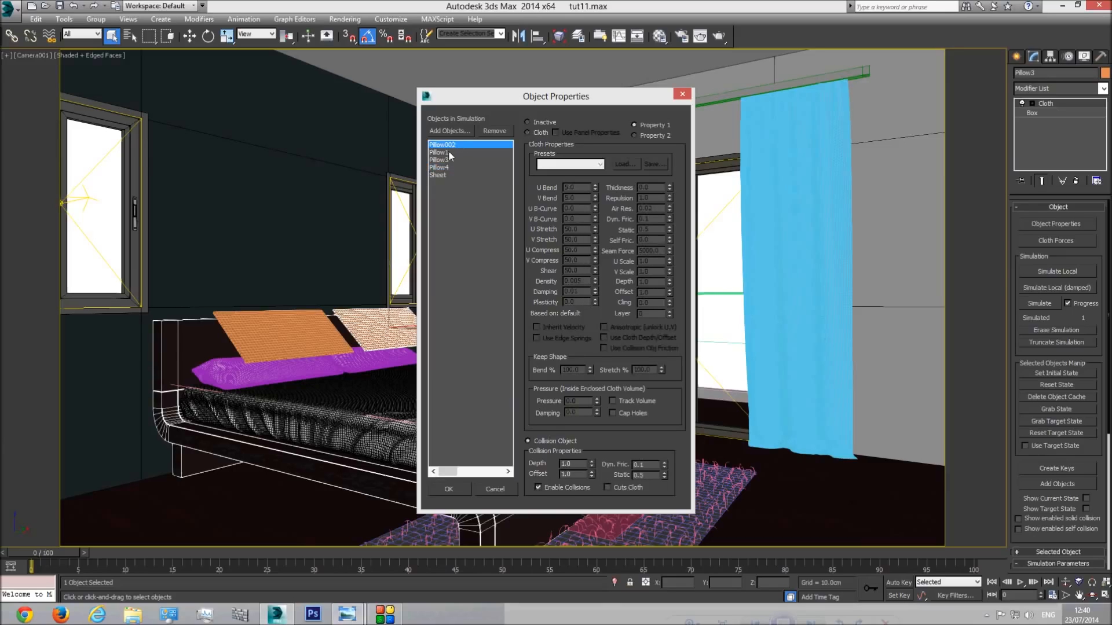
left_click(447, 152)
left_click(447, 176)
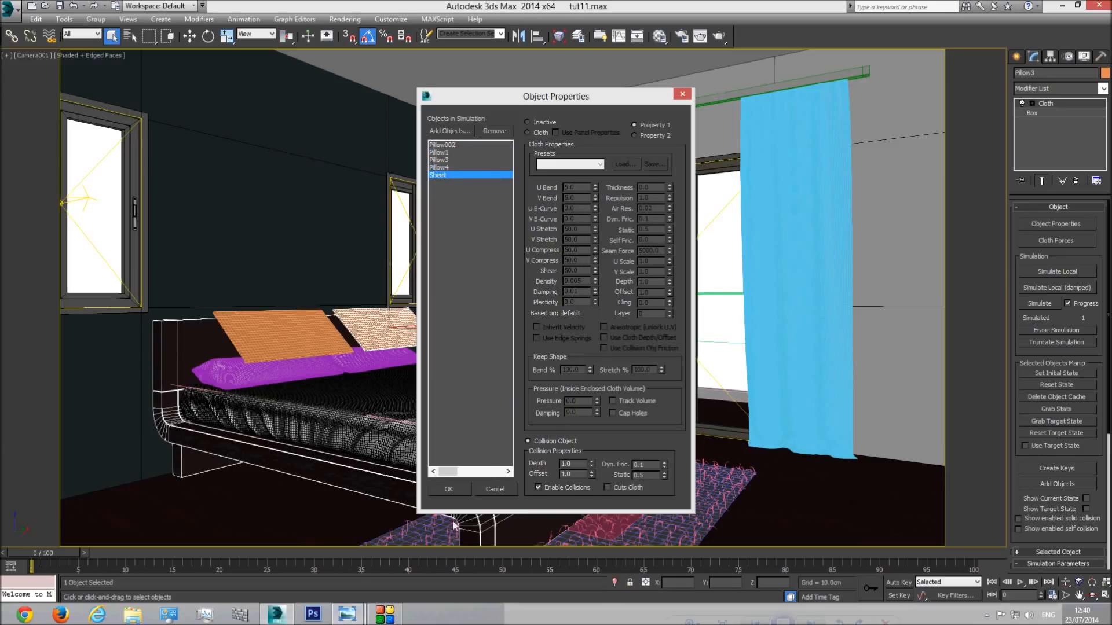
left_click(448, 490)
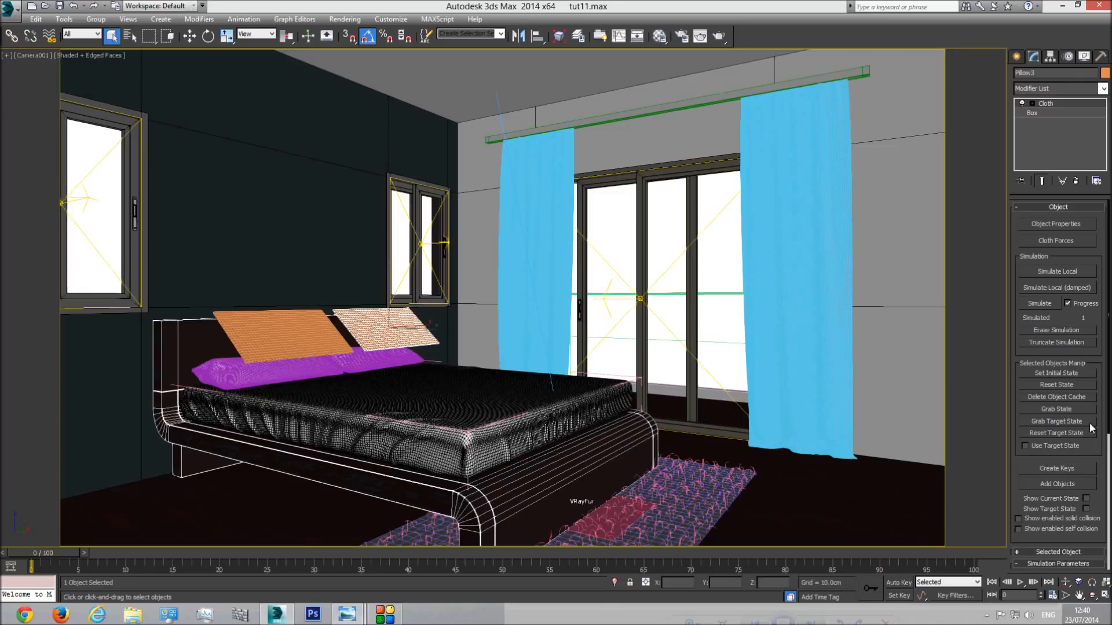
Step: Review the Cloth modifier's simulation parameters, including gravity and self collision, and inspect both boxes in a shaded Perspective view
left_click_drag(1094, 449, 1081, 169)
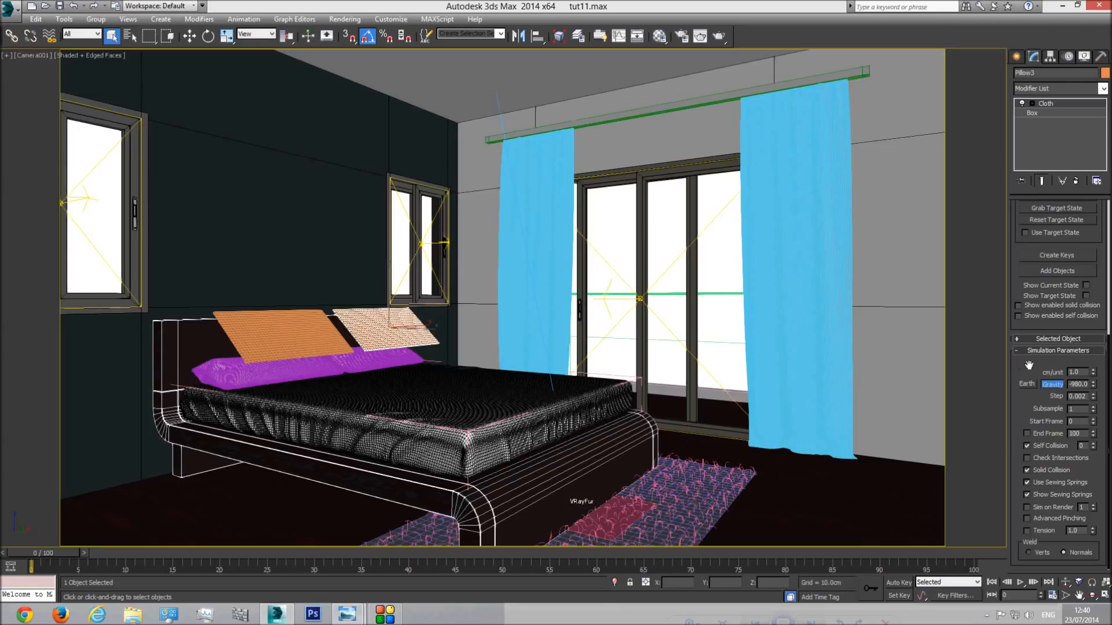
left_click_drag(1029, 364, 1053, 534)
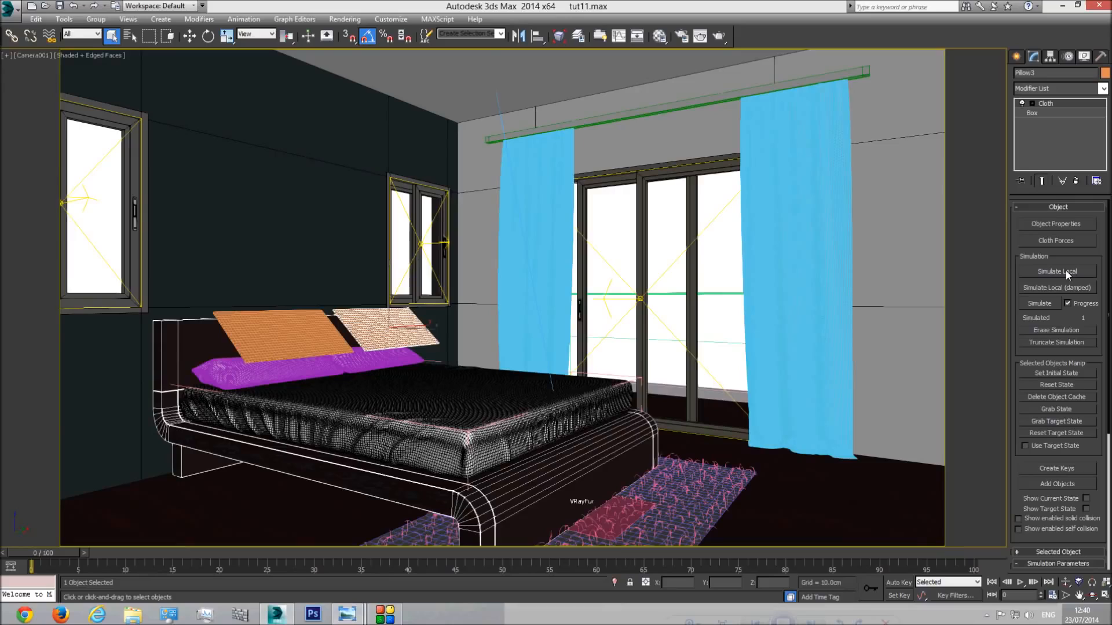
key("F4")
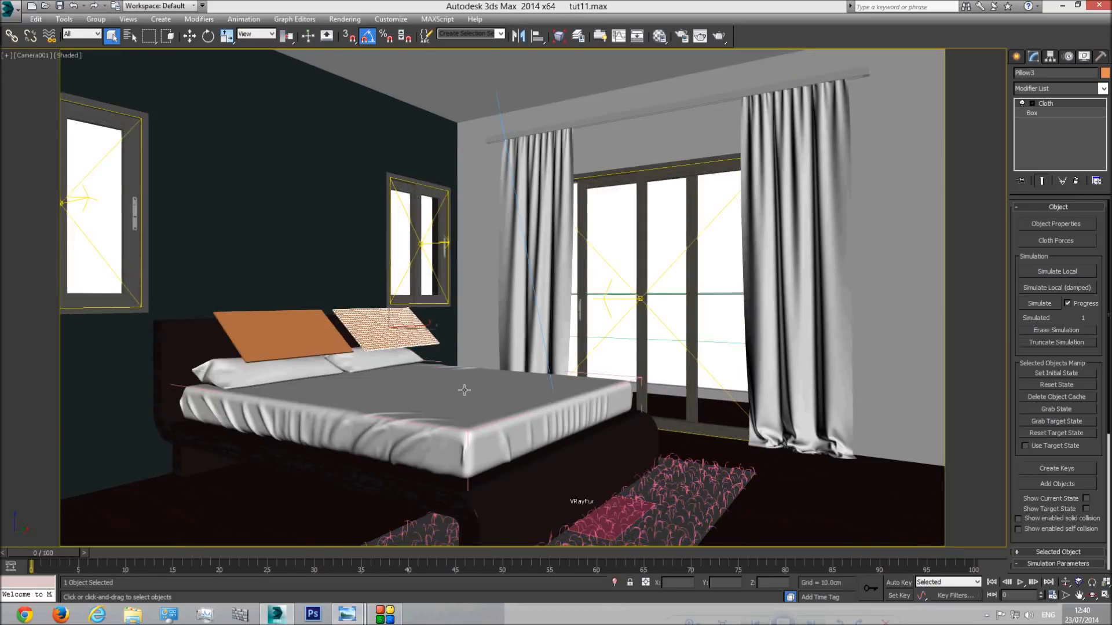
key("p")
left_click(1092, 595)
left_click_drag(535, 349, 483, 360)
middle_click_drag(484, 360, 618, 337)
scroll(546, 338, "up", 4)
left_click_drag(541, 346, 544, 351)
middle_click_drag(552, 355, 548, 348)
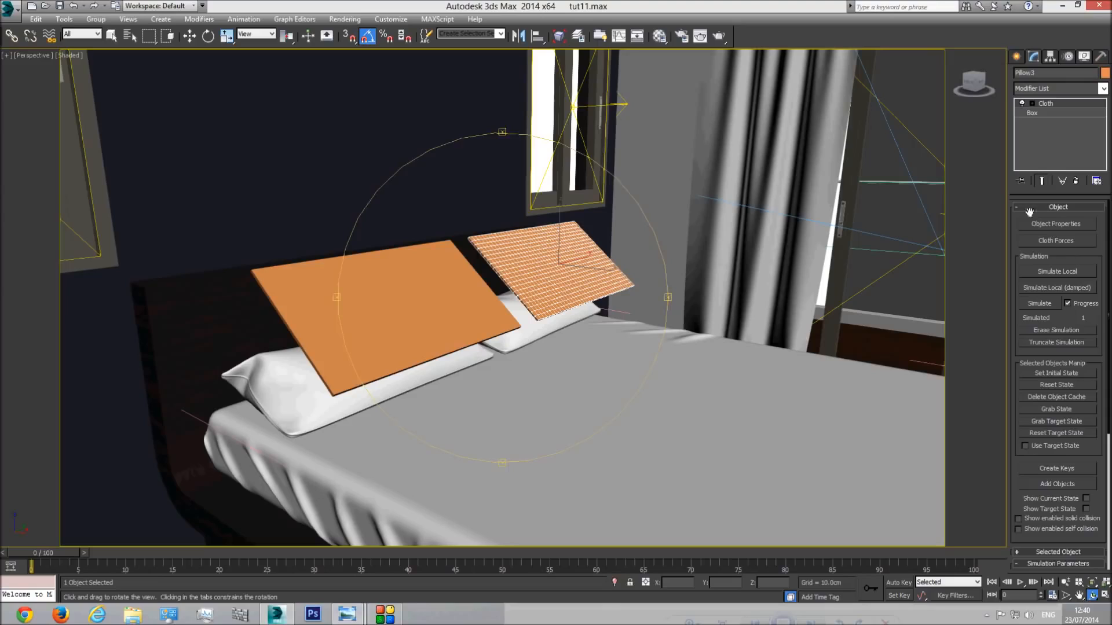
key("q")
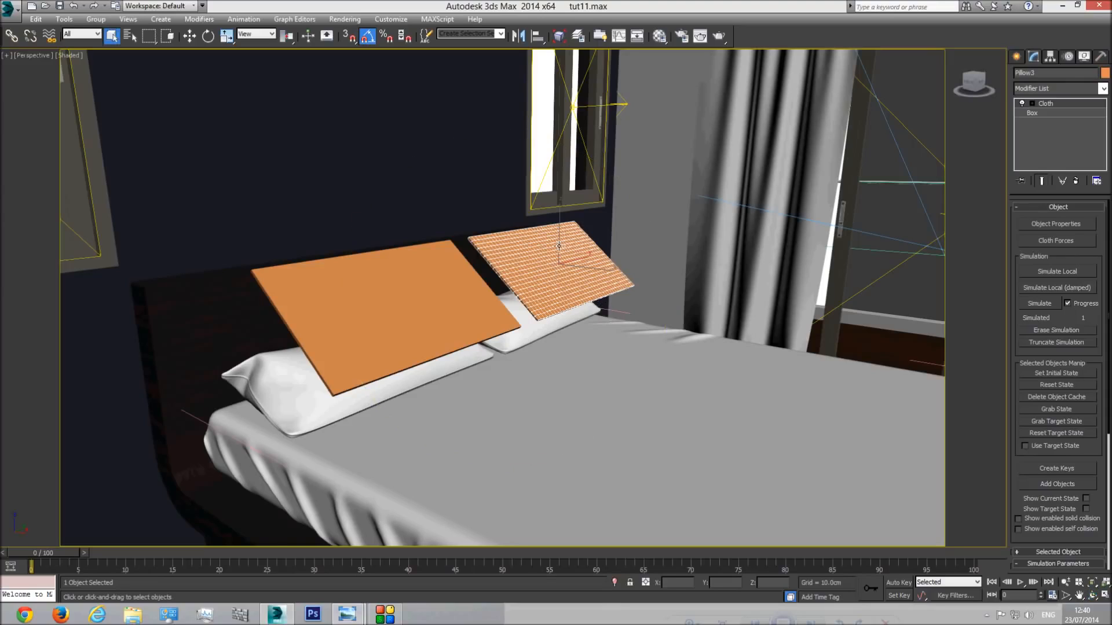
Step: Set the Pressure of Pillow3 and Pillow4 to 35 in the cloth object properties and accept
left_click(1022, 227)
left_click_drag(449, 162, 448, 169)
double_click(580, 400)
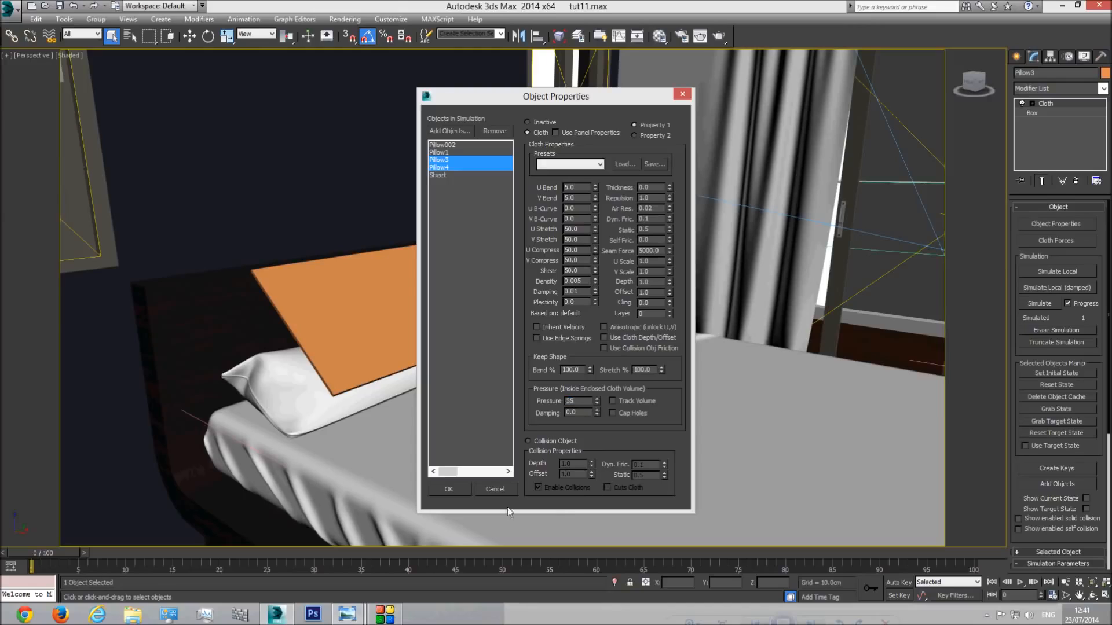
left_click(451, 488)
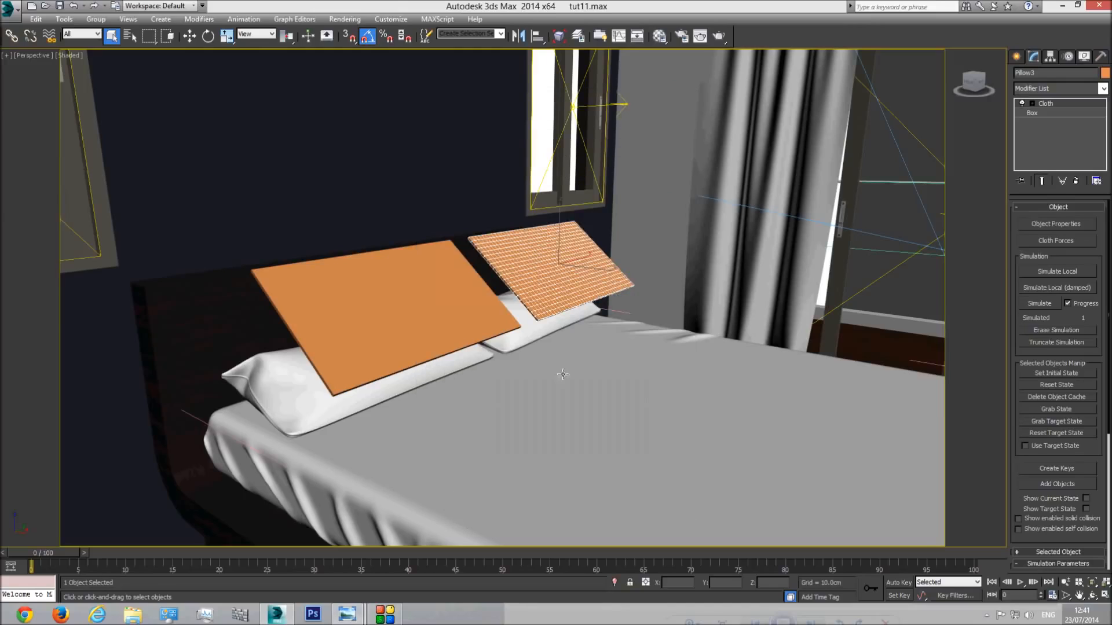
Step: Run the local cloth simulation until both cushions inflate and settle on the bed pillows, checking them from several angles, and stop it
left_click(1059, 273)
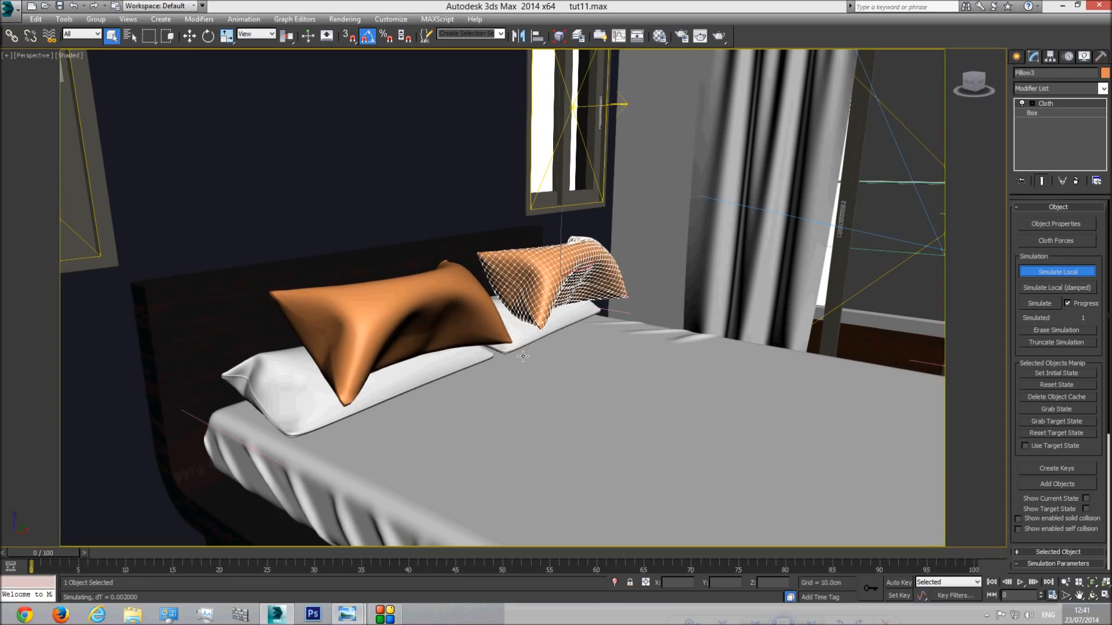
left_click(1091, 595)
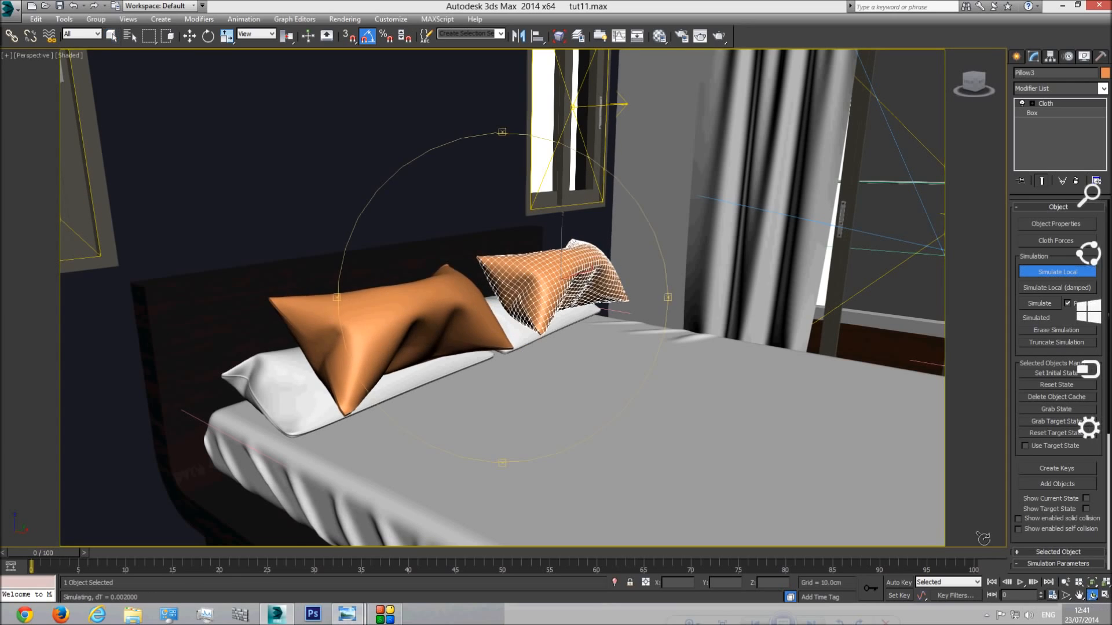
left_click_drag(445, 345, 453, 351)
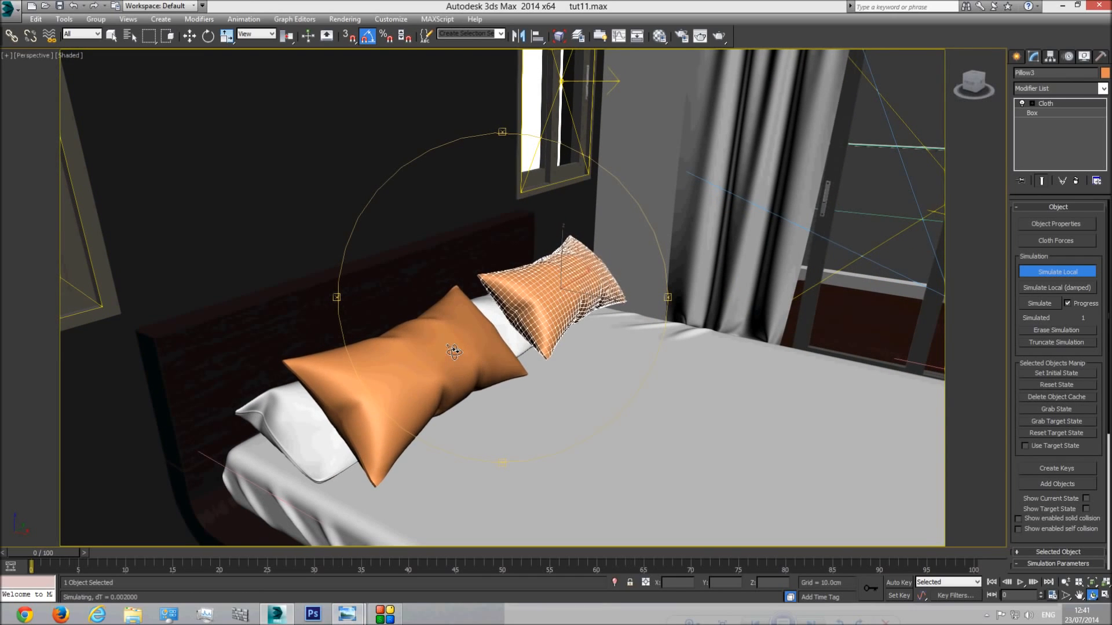
left_click_drag(460, 355, 476, 365)
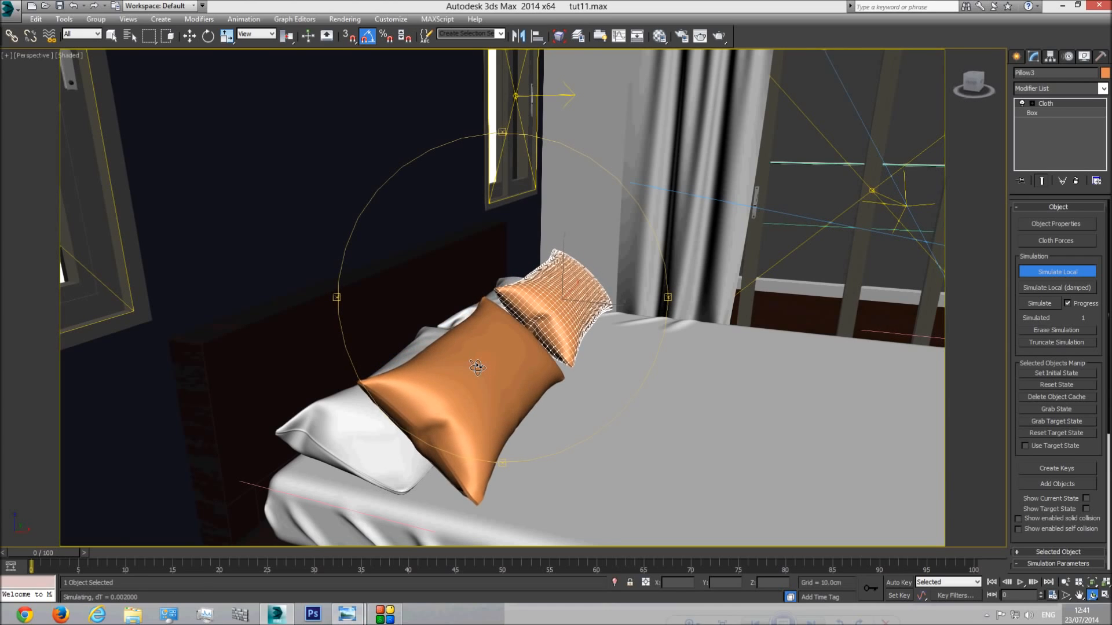
left_click_drag(477, 367, 485, 368)
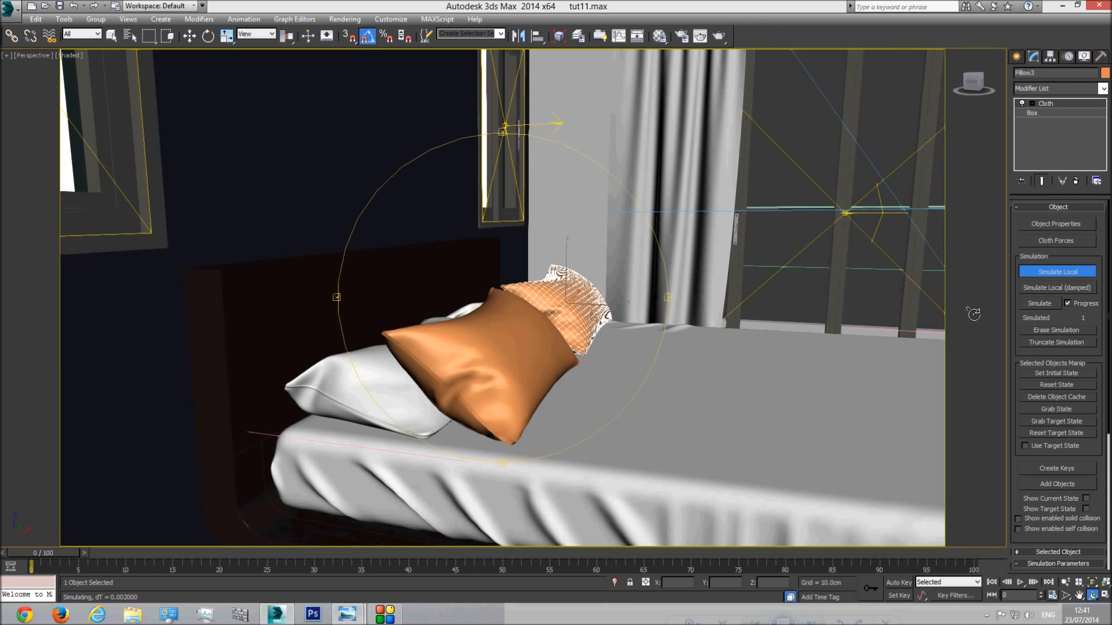
left_click(1043, 272)
Step: Compare the two simulated cushions in the Camera001 view with the modern-bed-designs.jpg reference
left_click_drag(544, 340, 502, 366)
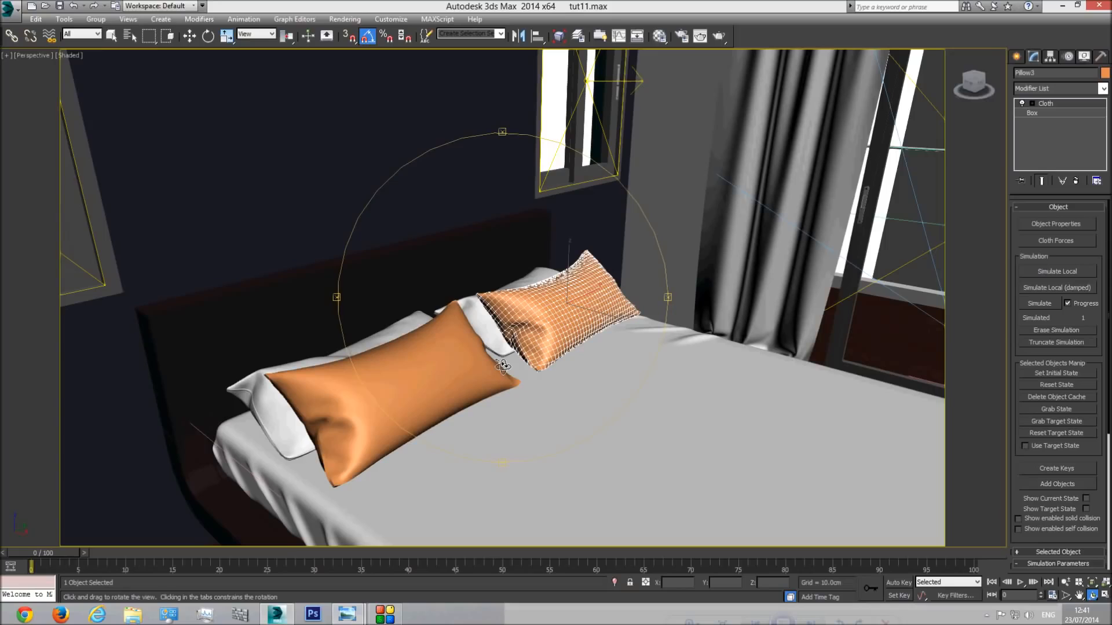
key("c")
key("q")
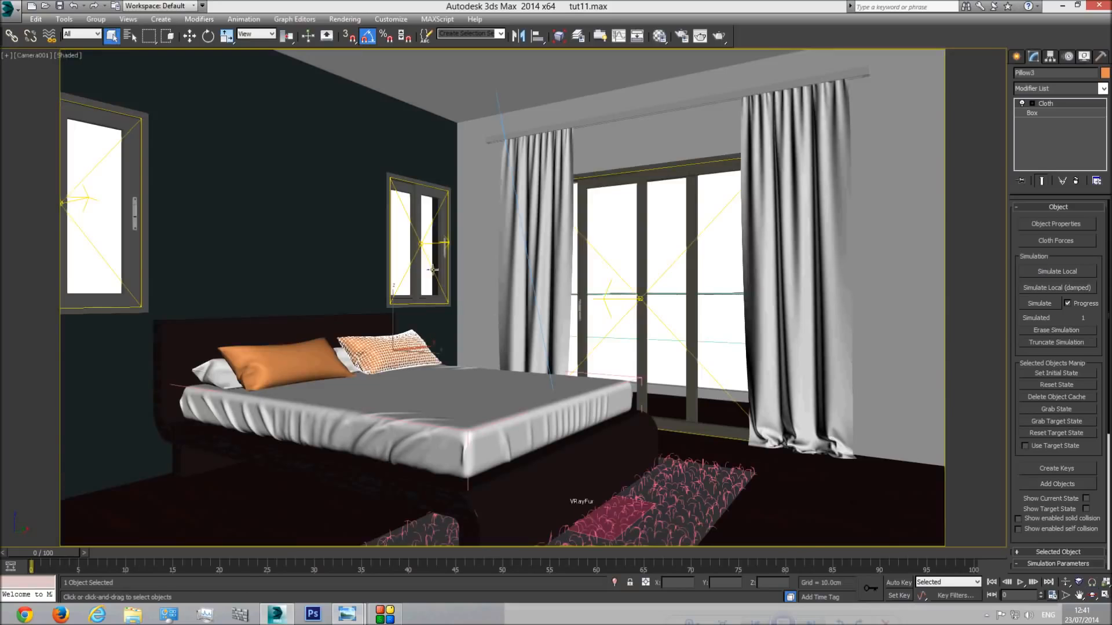
key("F3")
left_click(333, 231)
key("F3")
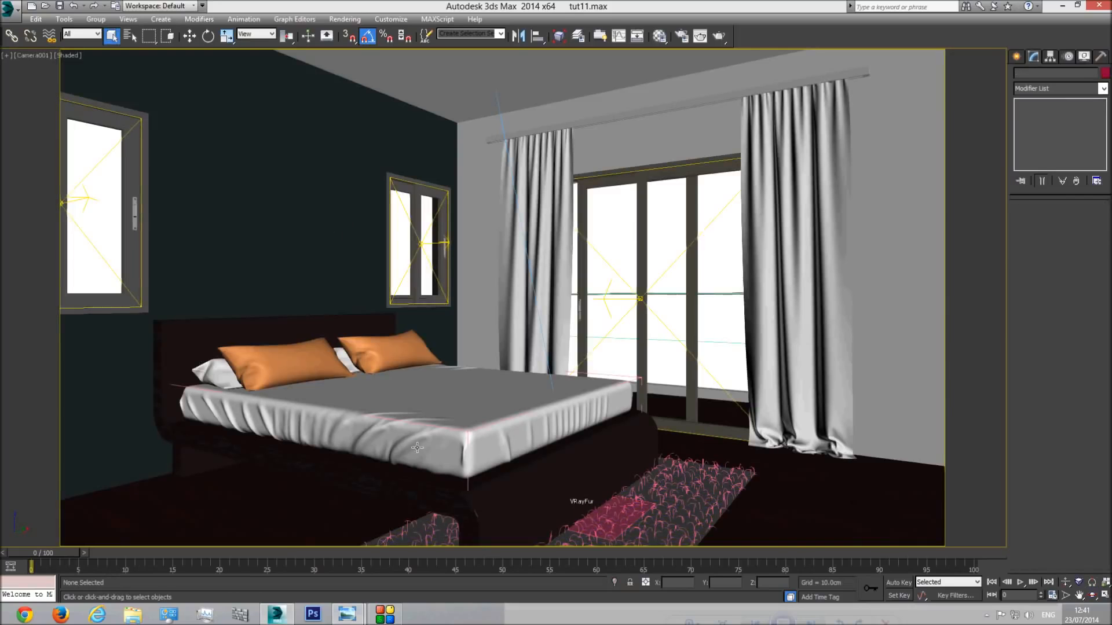
mouse_move(349, 618)
left_click(289, 547)
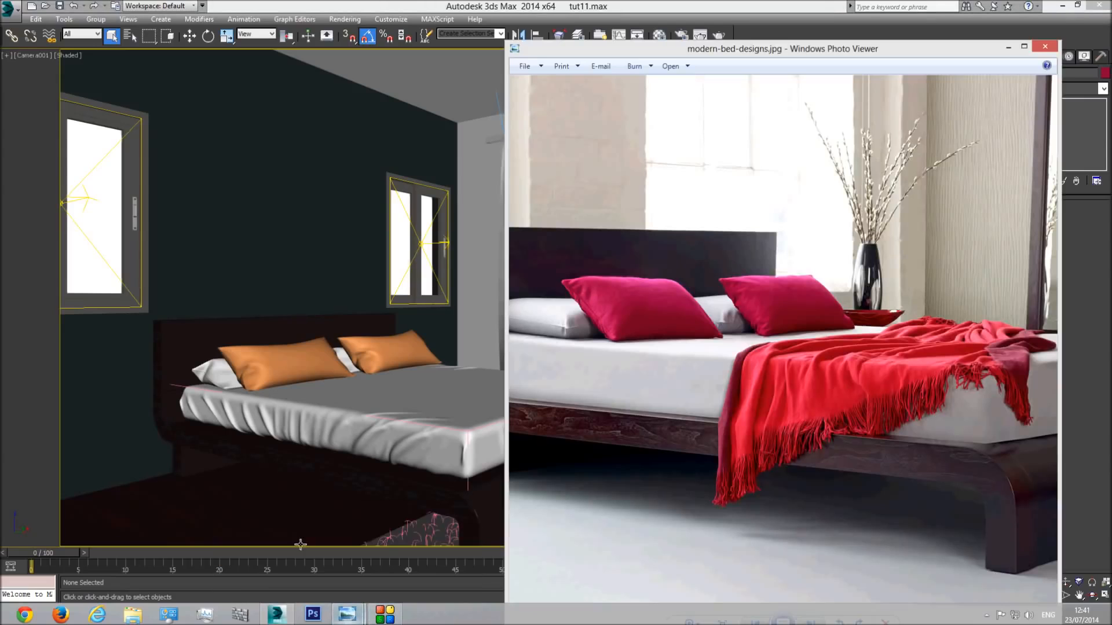
left_click(386, 354)
Step: Examine the shape and seating of both cushions up close in the Perspective view
left_click(278, 361)
key("p")
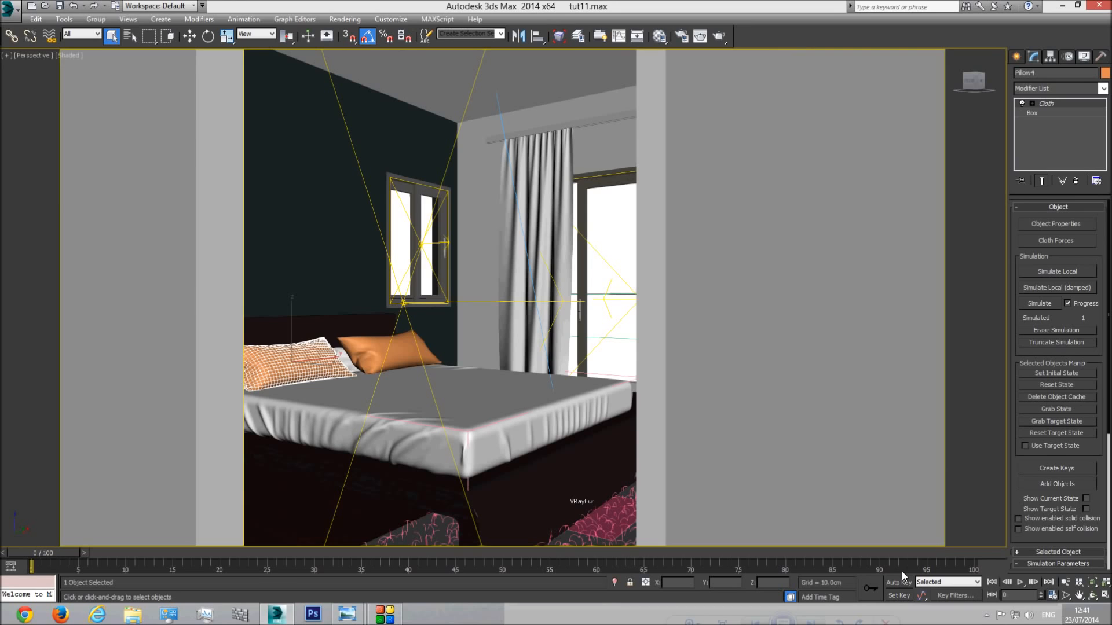
left_click(1093, 596)
left_click_drag(457, 308, 441, 330)
scroll(442, 330, "up", 4)
middle_click_drag(443, 330, 528, 338)
scroll(494, 387, "up", 3)
scroll(529, 324, "down", 4)
left_click_drag(523, 337, 520, 341)
middle_click_drag(552, 294, 540, 315)
right_click(601, 277)
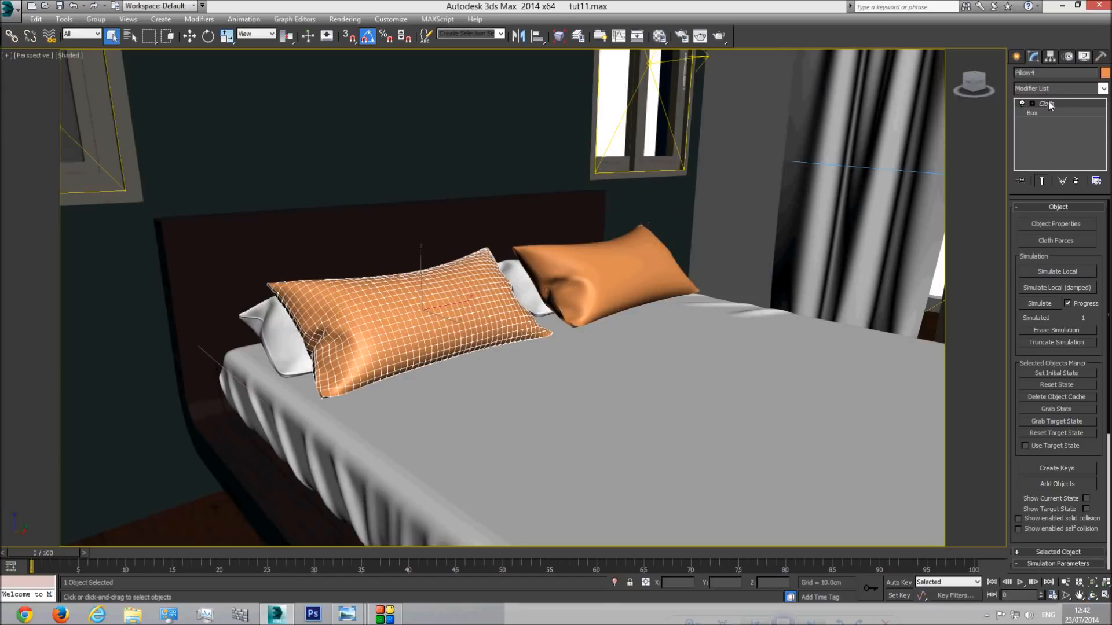
left_click(634, 267, "ctrl")
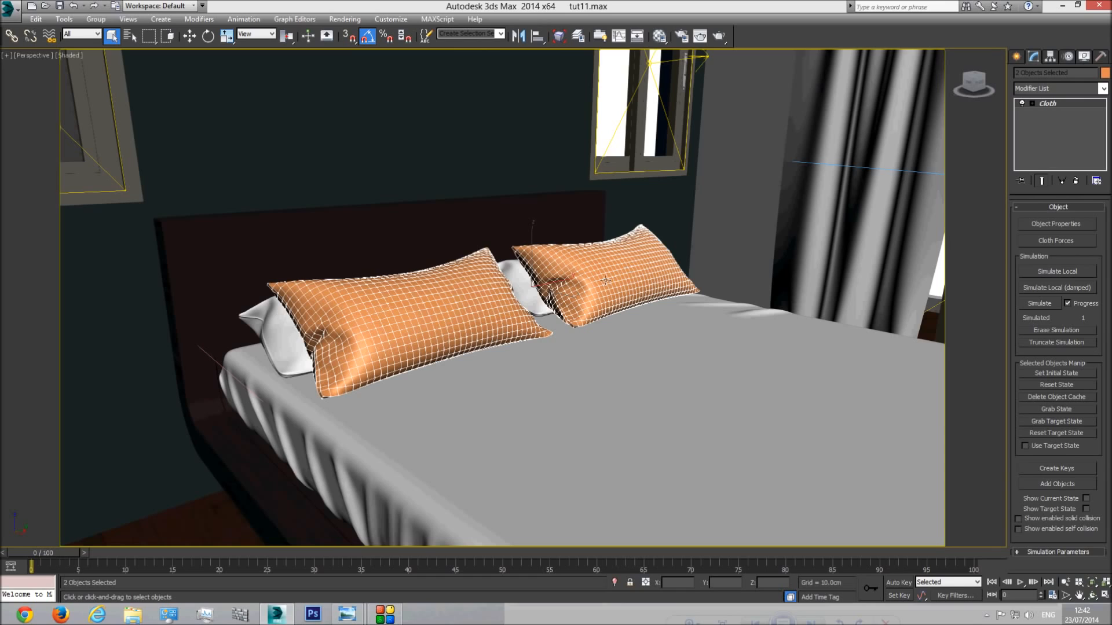
left_click(529, 292, "ctrl")
left_click(266, 348, "ctrl")
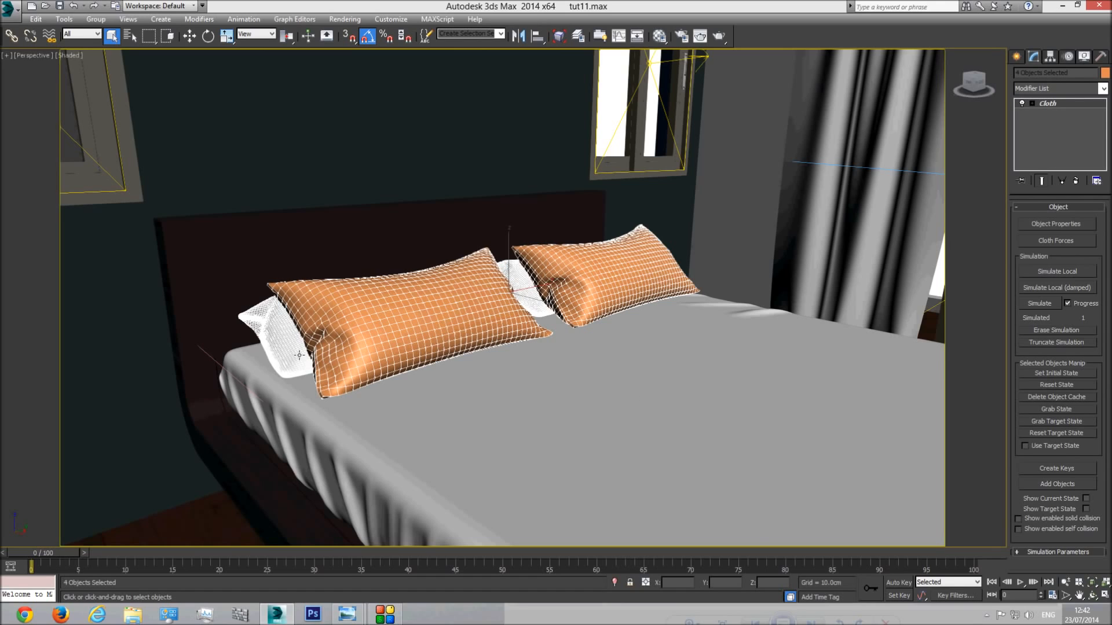
left_click(579, 345, "ctrl")
right_click(1057, 109)
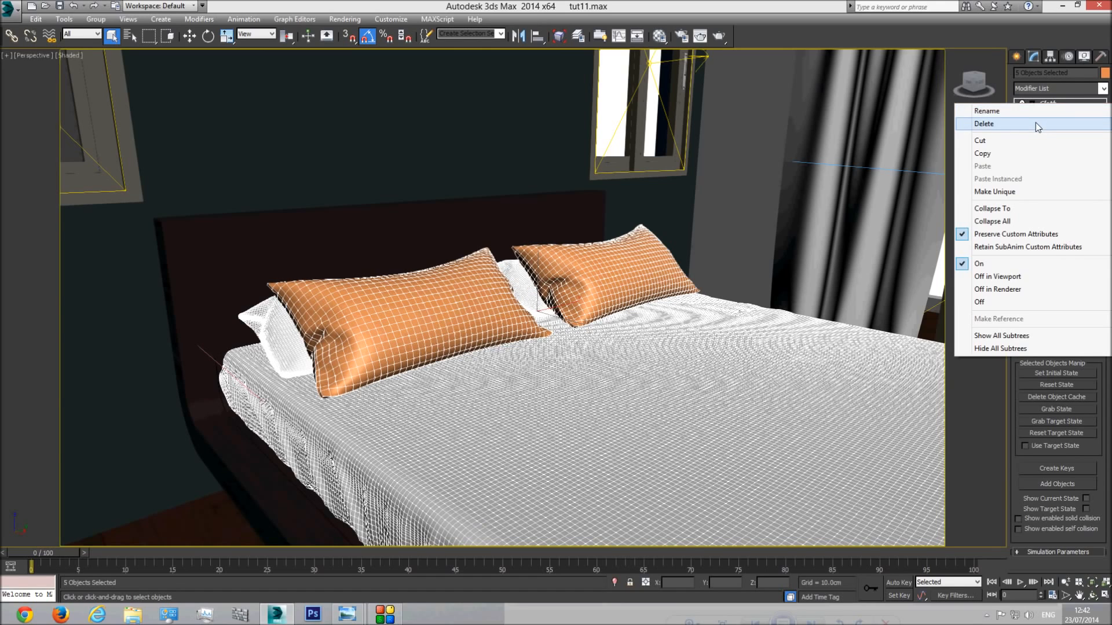
key("Escape")
Step: Convert Pillow3 and Pillow4 to Editable Poly
left_click(600, 261)
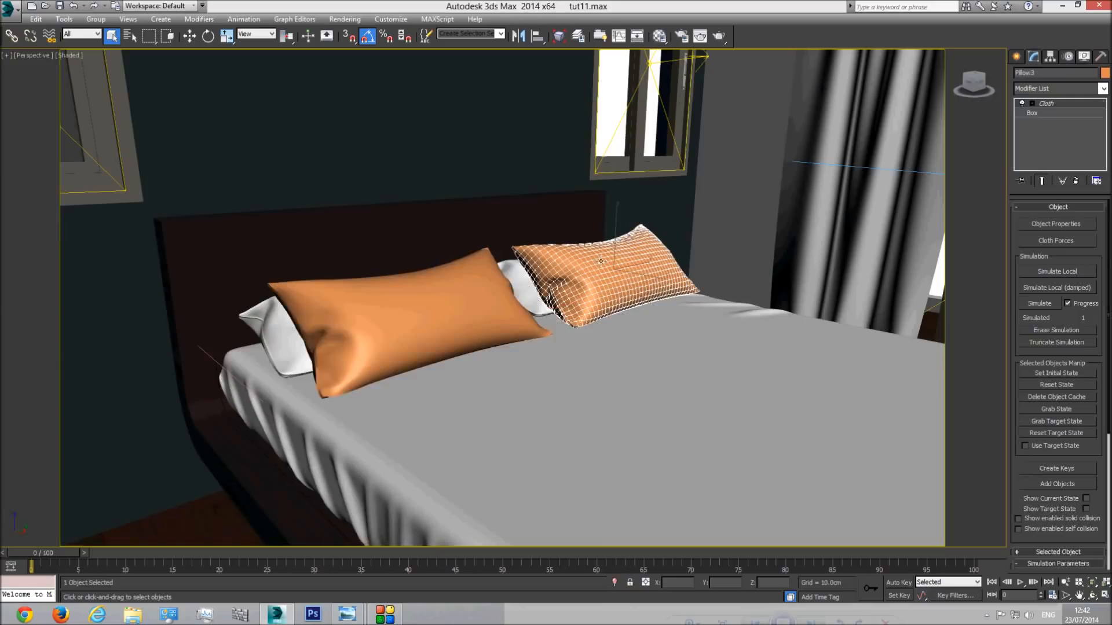
left_click(427, 316, "ctrl")
right_click(464, 295)
mouse_move(521, 400)
left_click(623, 413)
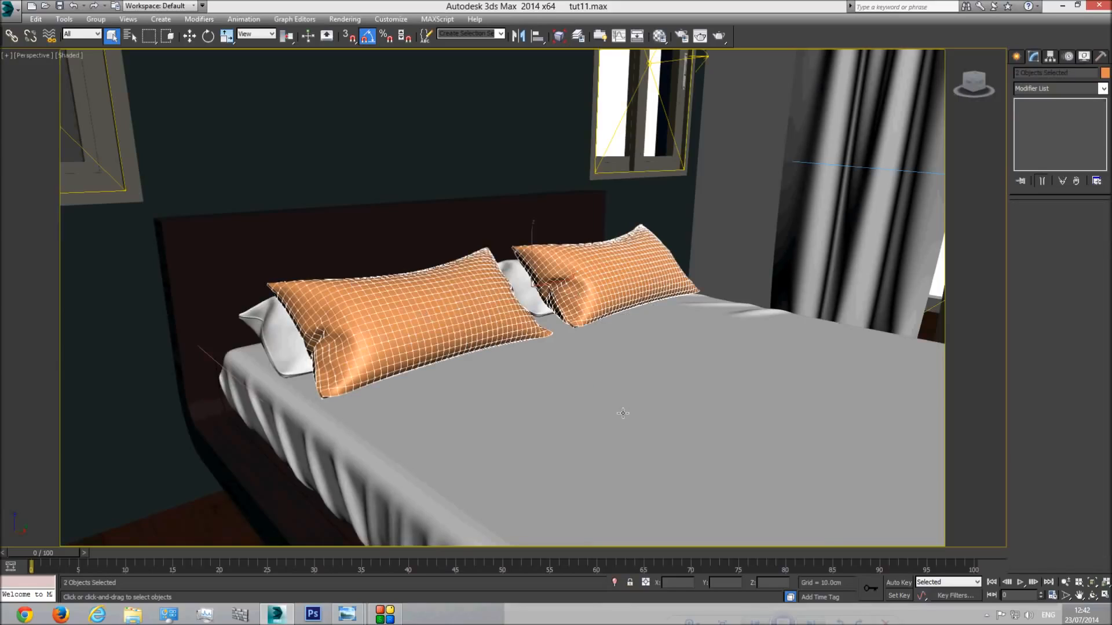
Step: Delete the Cloth modifier from the two white pillows and the Sheet together
left_click(523, 294)
left_click(291, 359, "ctrl")
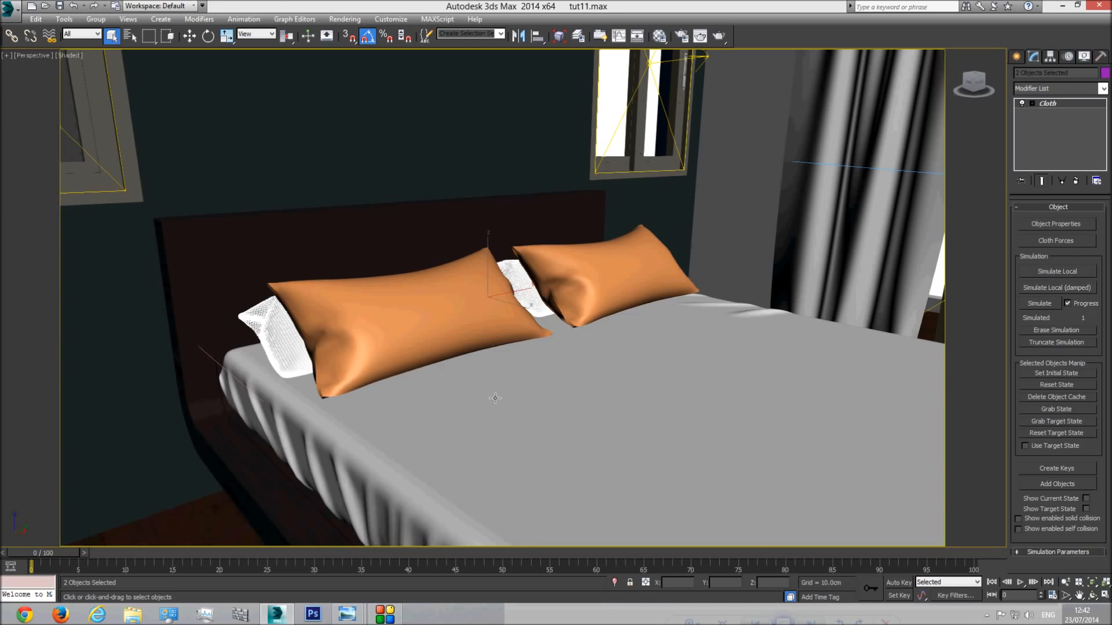
left_click(493, 398, "ctrl")
right_click(1051, 106)
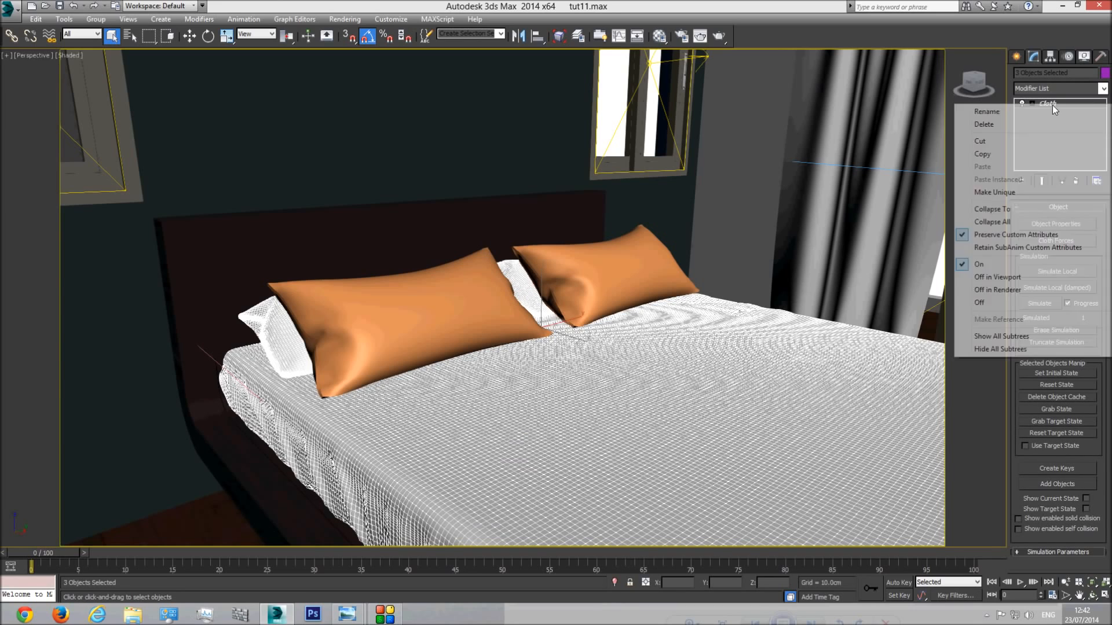
left_click(1009, 124)
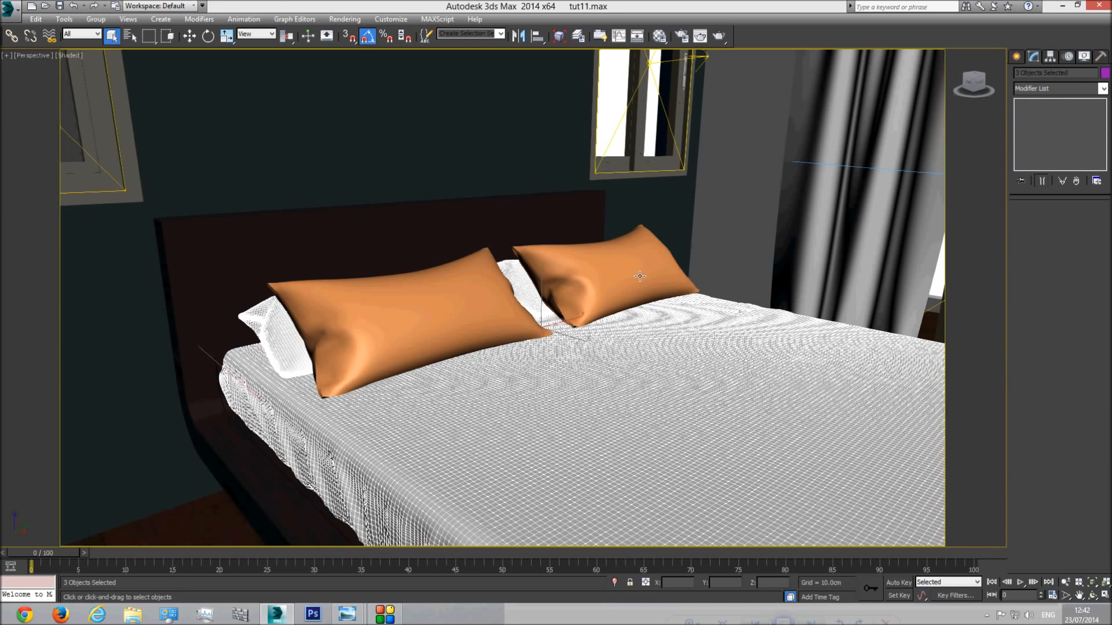
Step: Close the open group that contains the Sheet
left_click(604, 395)
left_click(95, 18)
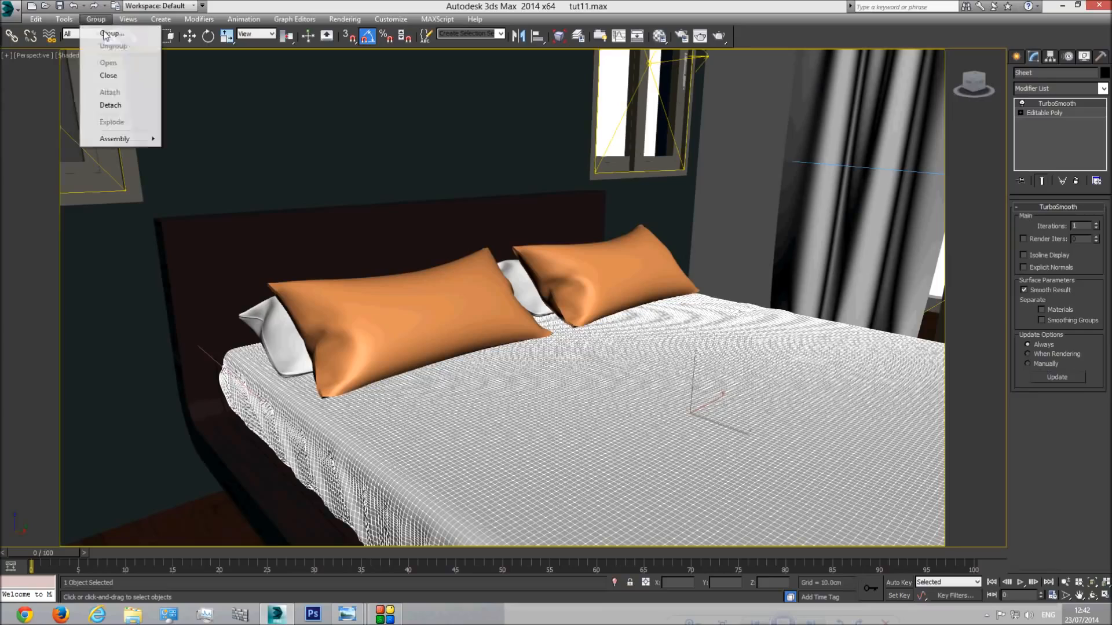
left_click(99, 75)
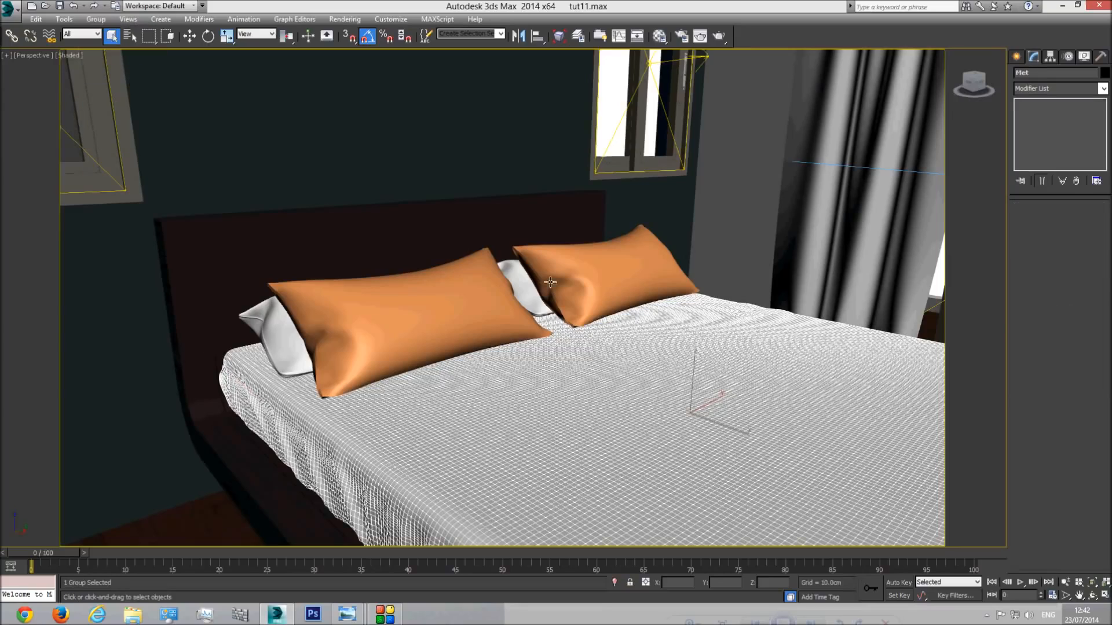
Step: Enter edge-level editing on Pillow3 and examine the cushion seams in the modern-bed-designs.jpg reference
left_click(579, 269)
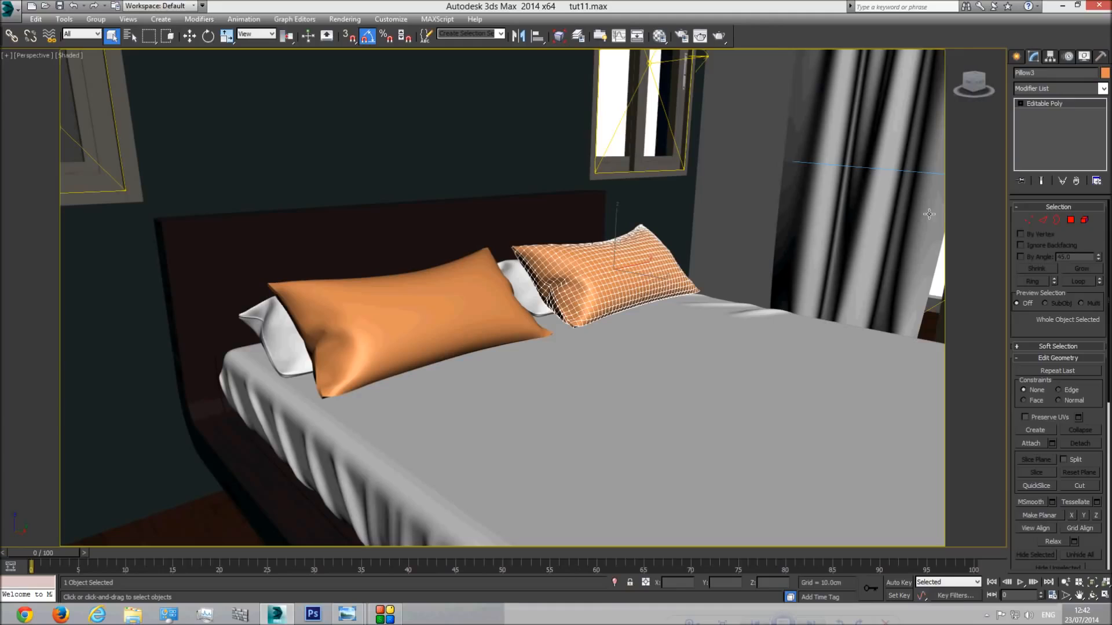
left_click(1043, 220)
scroll(554, 329, "up", 5)
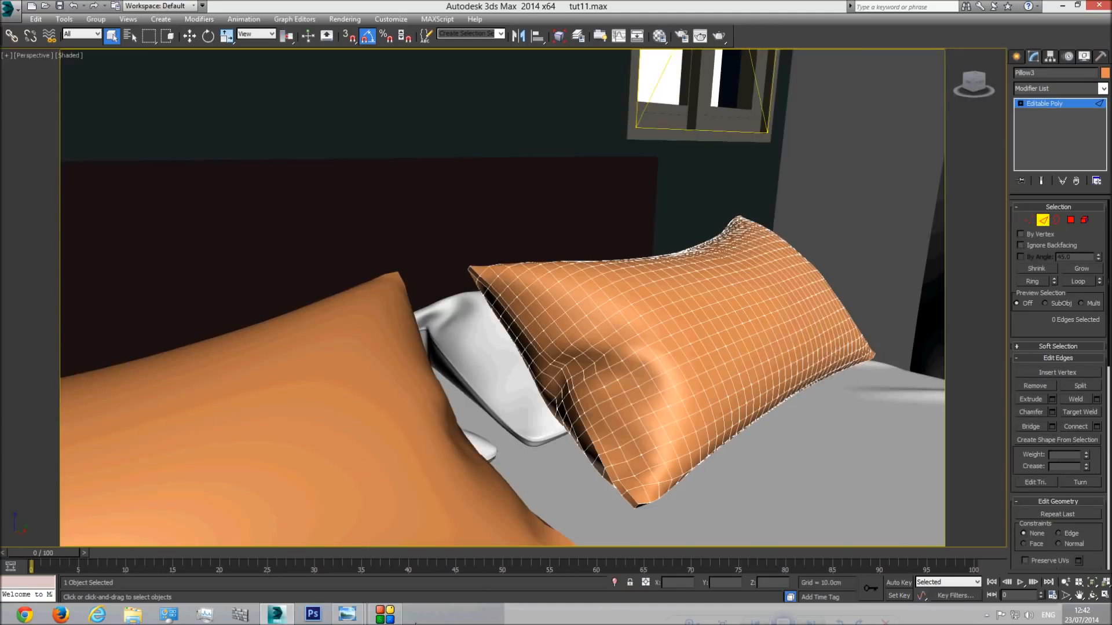
mouse_move(347, 614)
left_click(374, 568)
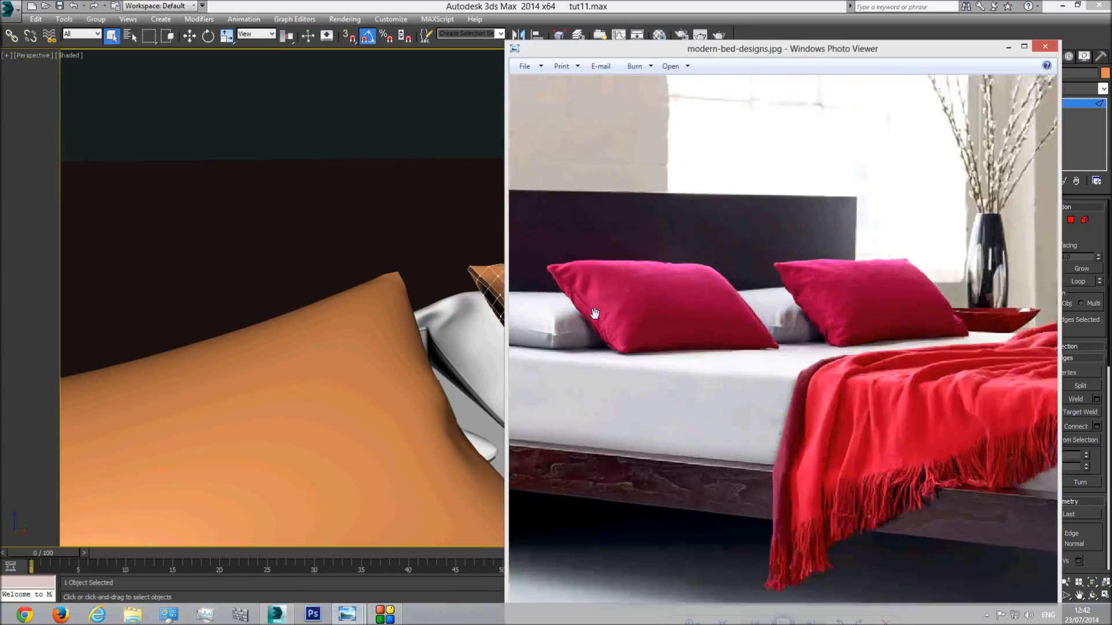
left_click(489, 299)
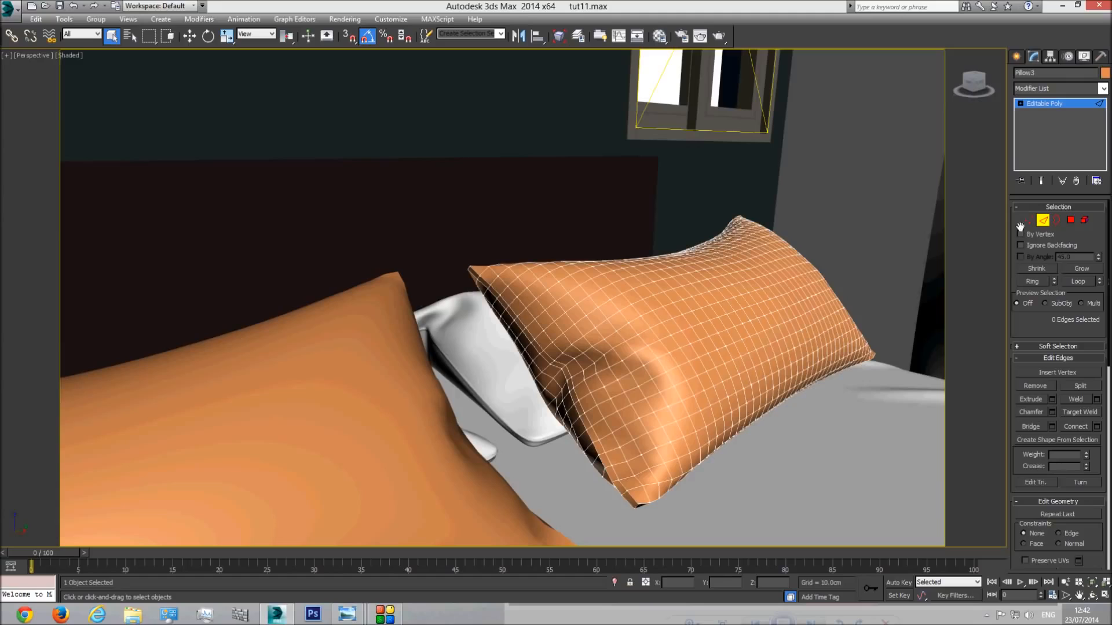
Step: Select the ring of narrow side edges around Pillow3 and connect them with 1 segment
scroll(582, 372, "up", 5)
scroll(528, 377, "down", 5)
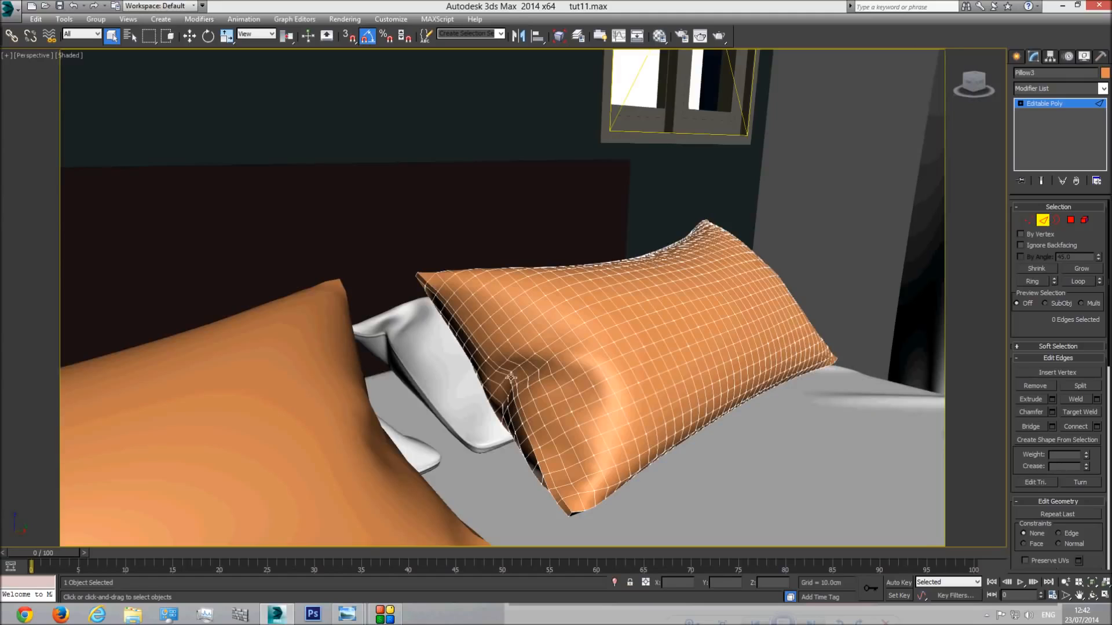
left_click(508, 372)
scroll(508, 374, "up", 6)
left_click(612, 328)
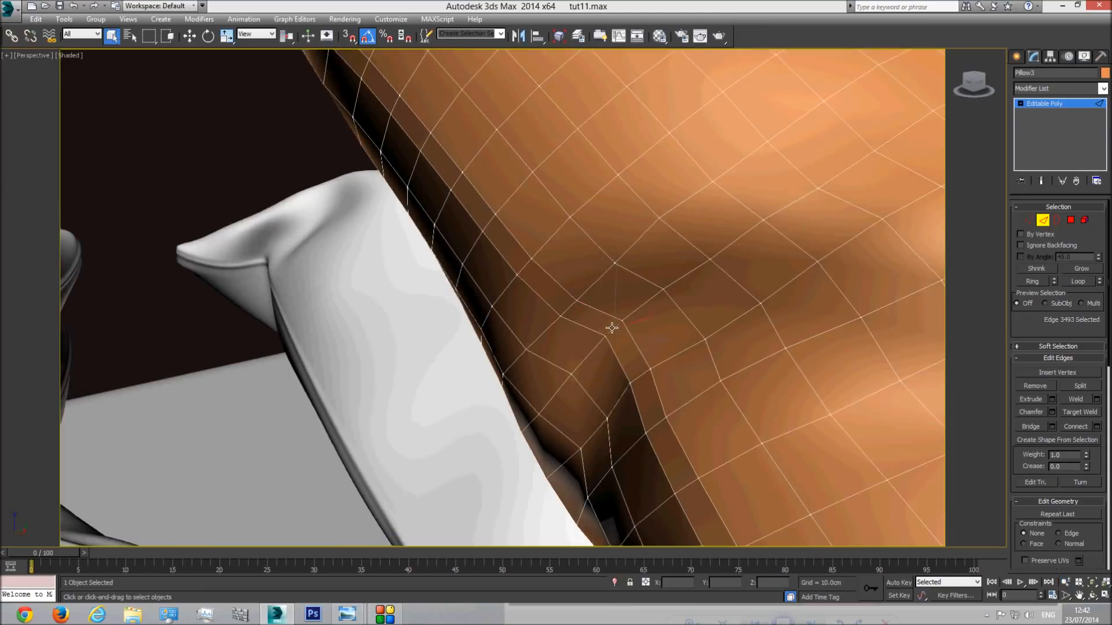
left_click(1032, 281)
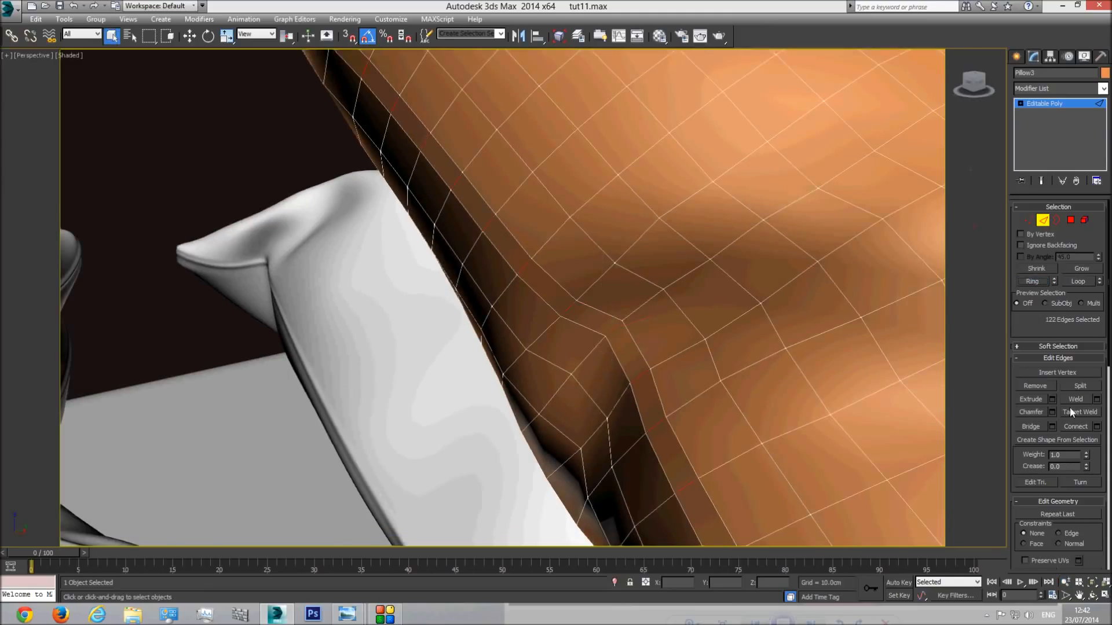
left_click(1098, 428)
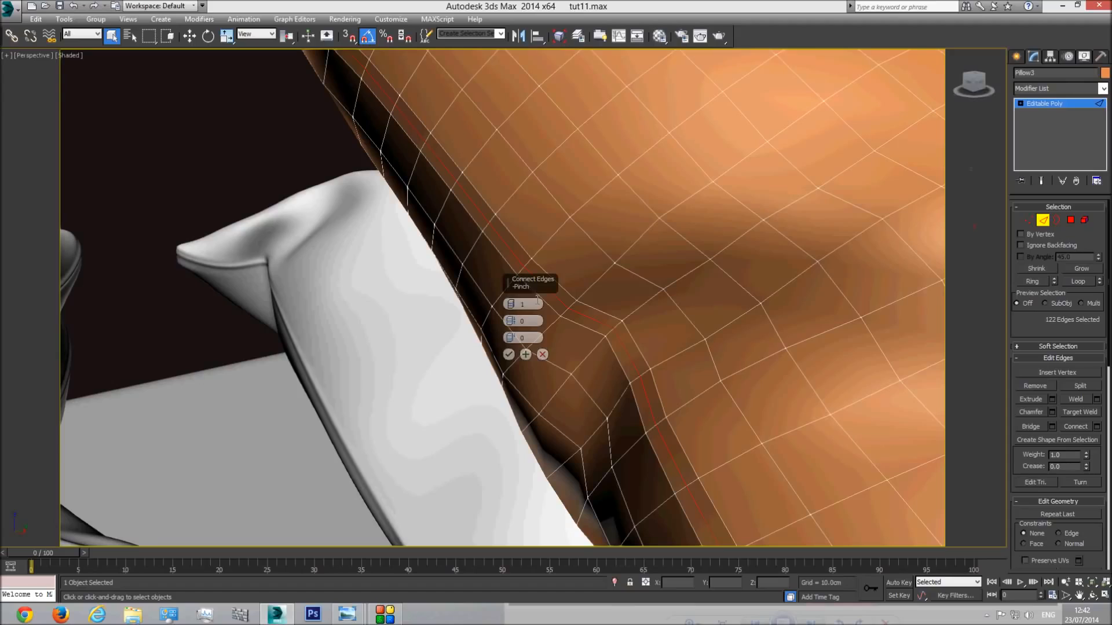
left_click(508, 355)
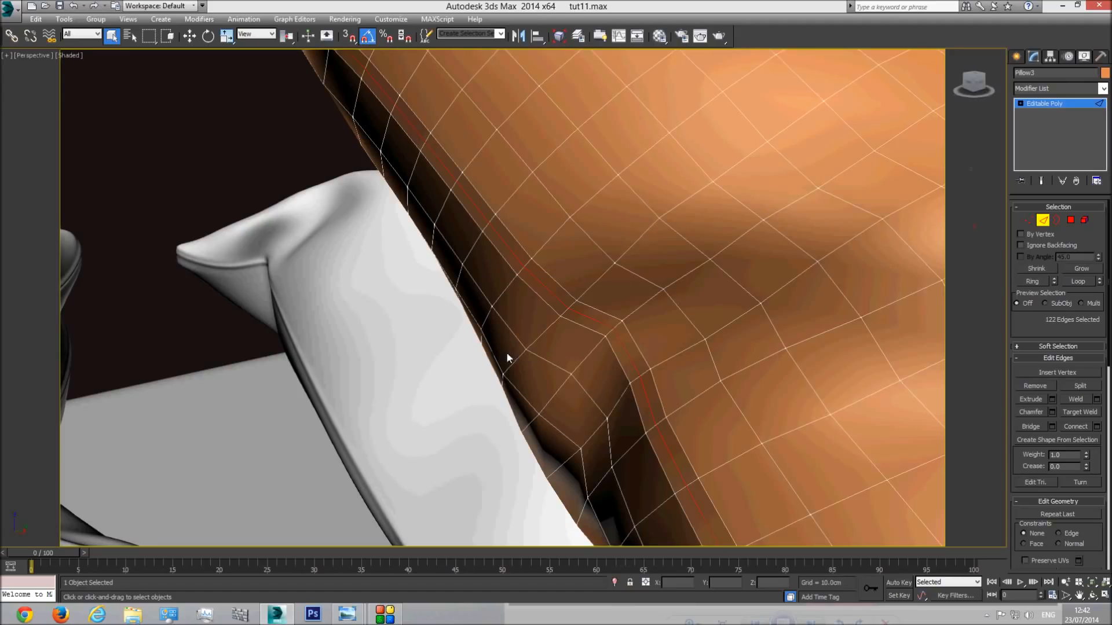
Step: Extrude Pillow3's new seam edge loop inward with a height of about -1.971 cm and a width of about 0.147 cm
left_click(1052, 399)
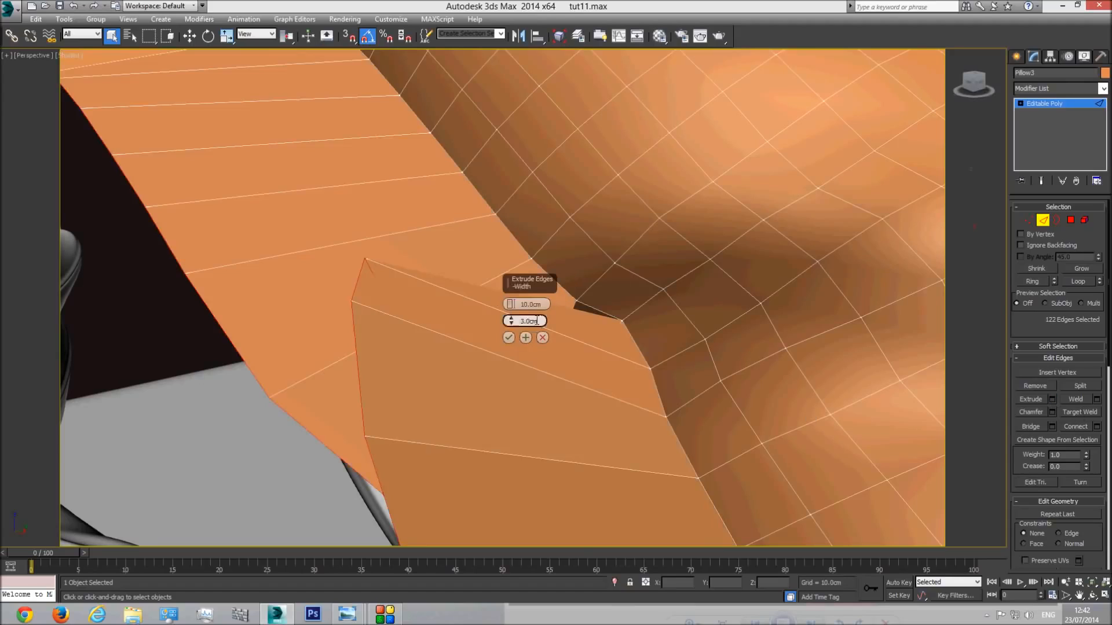
right_click(538, 304)
right_click(536, 322)
left_click_drag(509, 323, 510, 305)
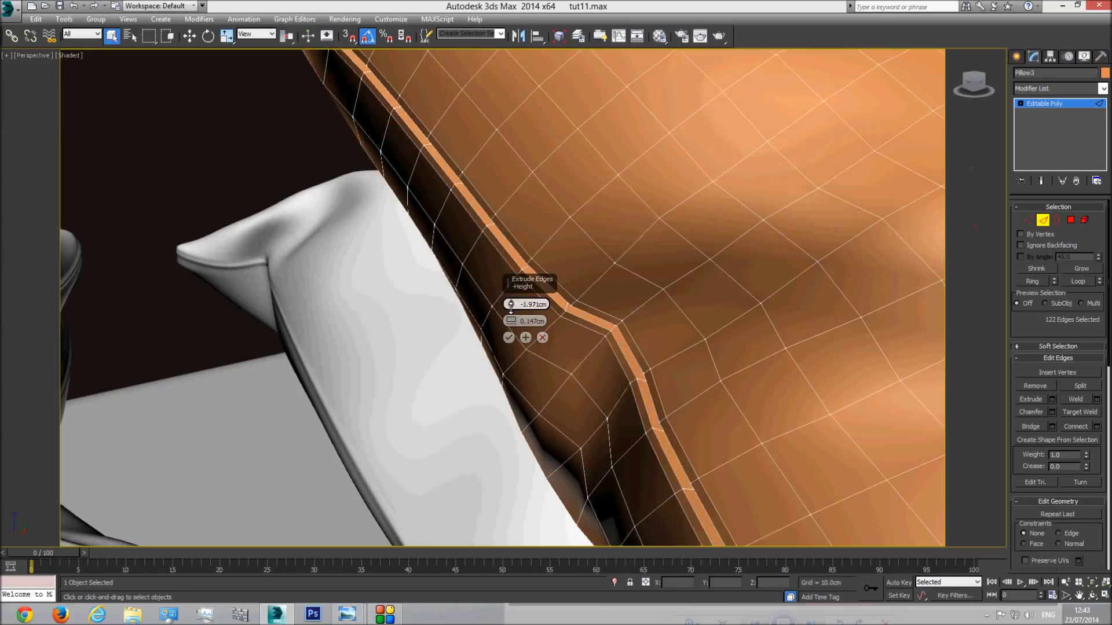
left_click(508, 338)
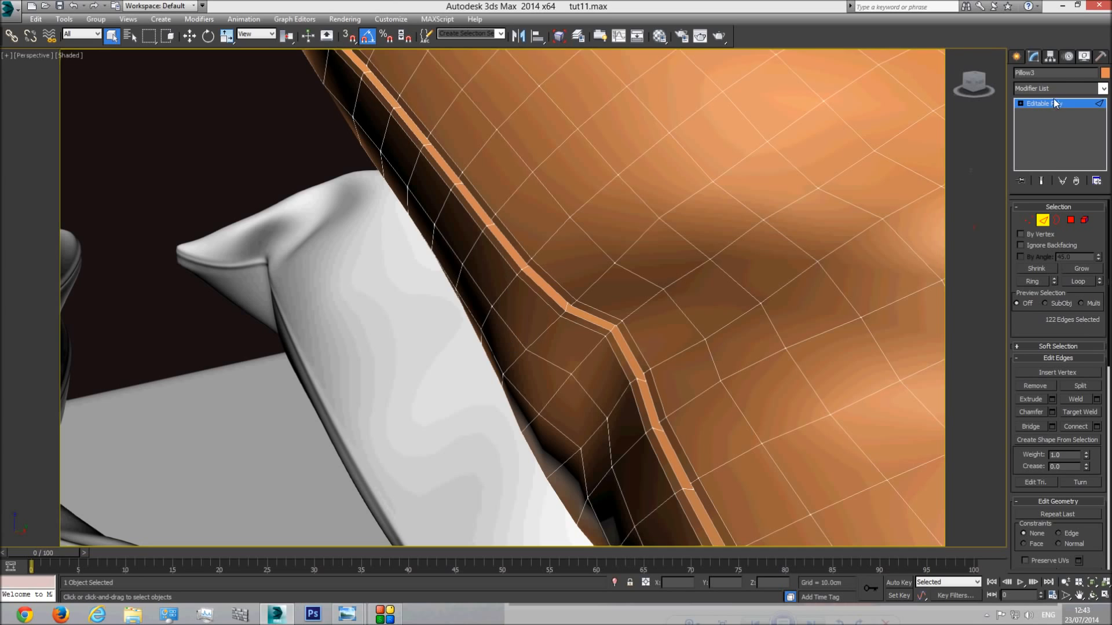
Step: Apply a TurboSmooth modifier with 2 iterations to Pillow3
left_click(1102, 88)
left_click_drag(1104, 116, 1107, 425)
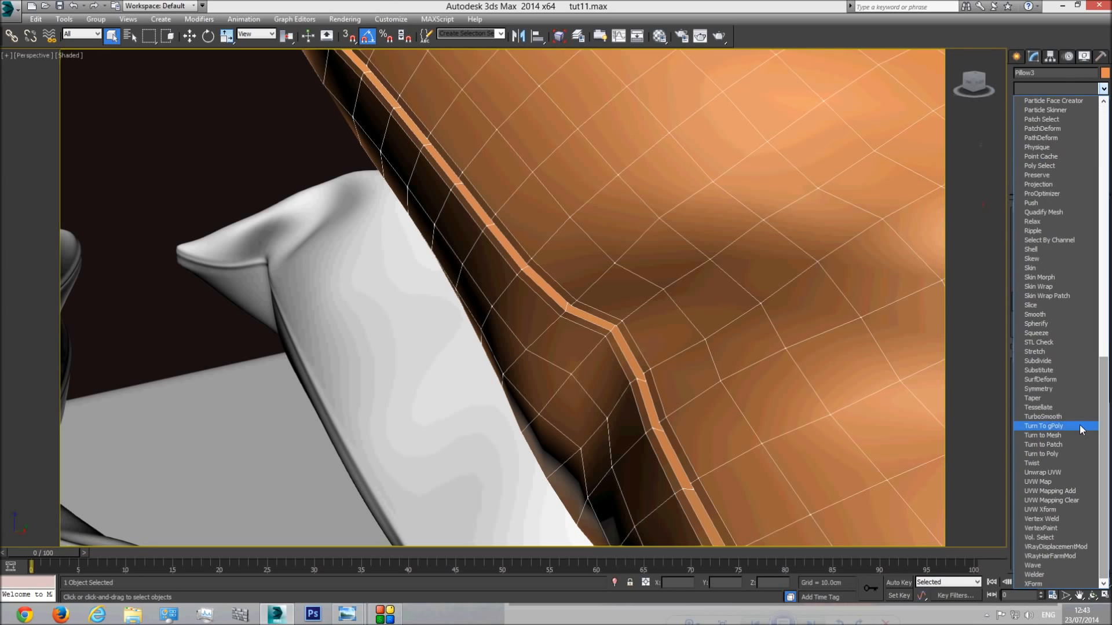
left_click(1061, 415)
left_click(1095, 223)
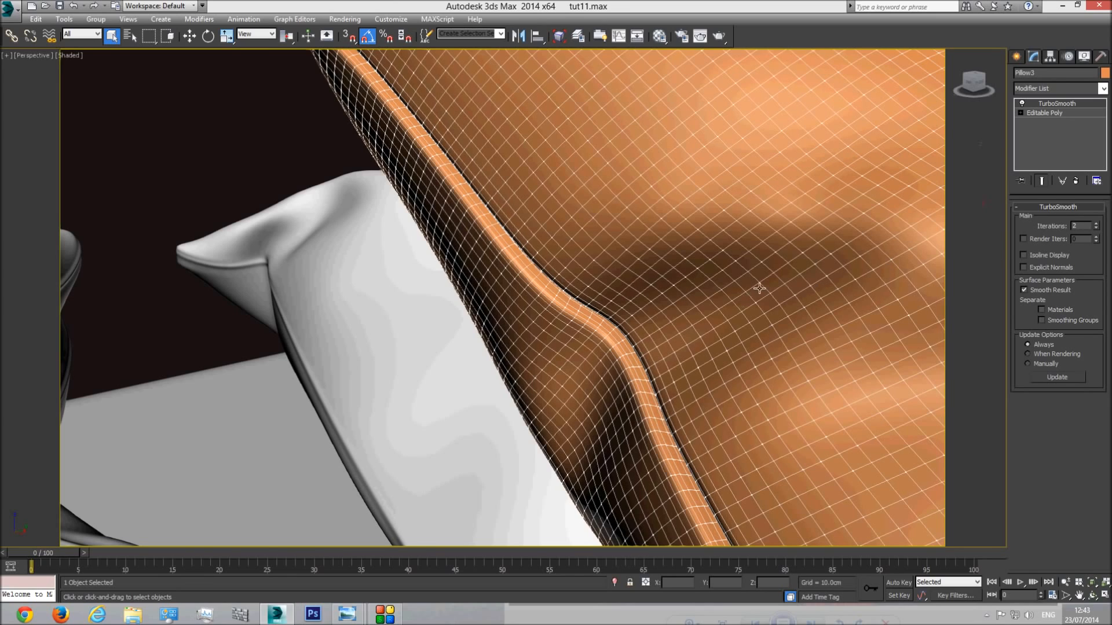
Step: Examine the smoothed cushion through the scene camera and up close in the perspective view, paying attention to its seam
scroll(753, 290, "down", 10)
key("c")
key("F3")
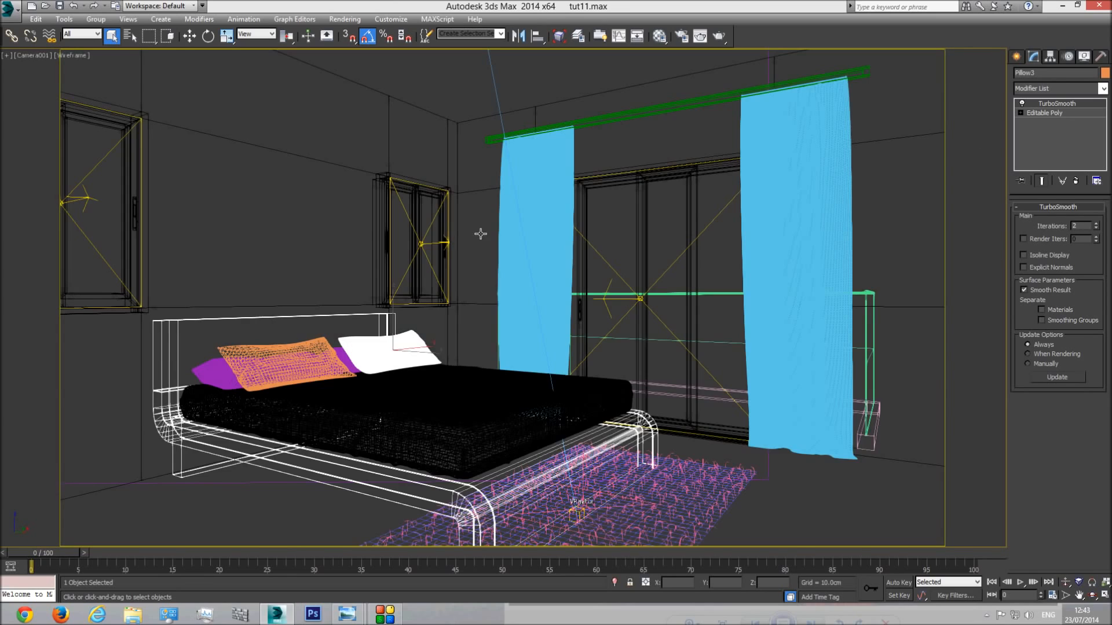
left_click(480, 234)
key("F3")
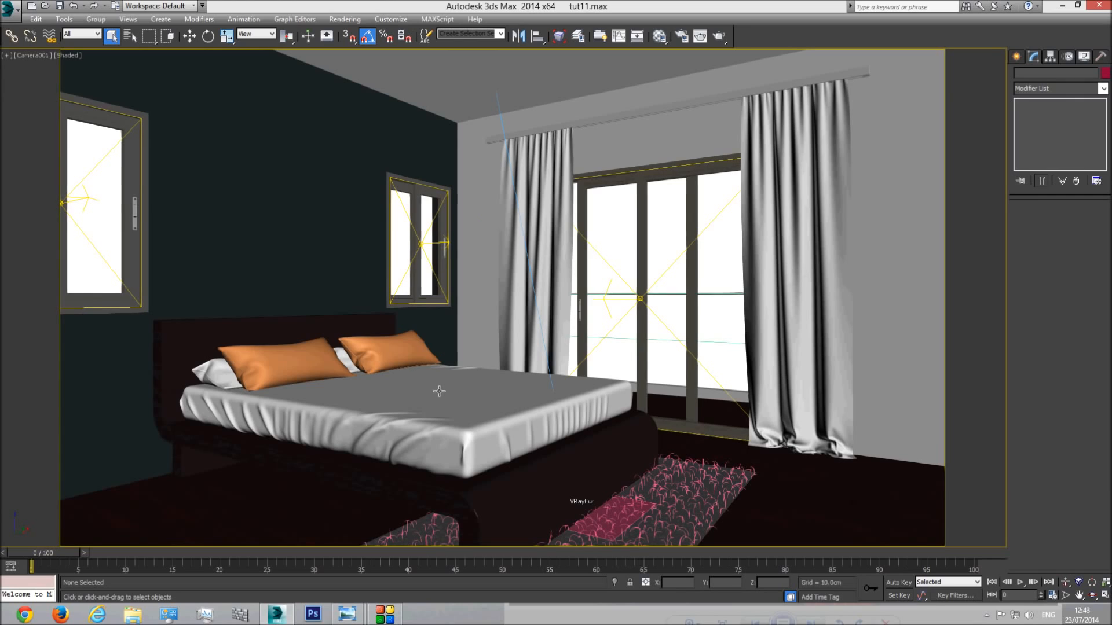
key("p")
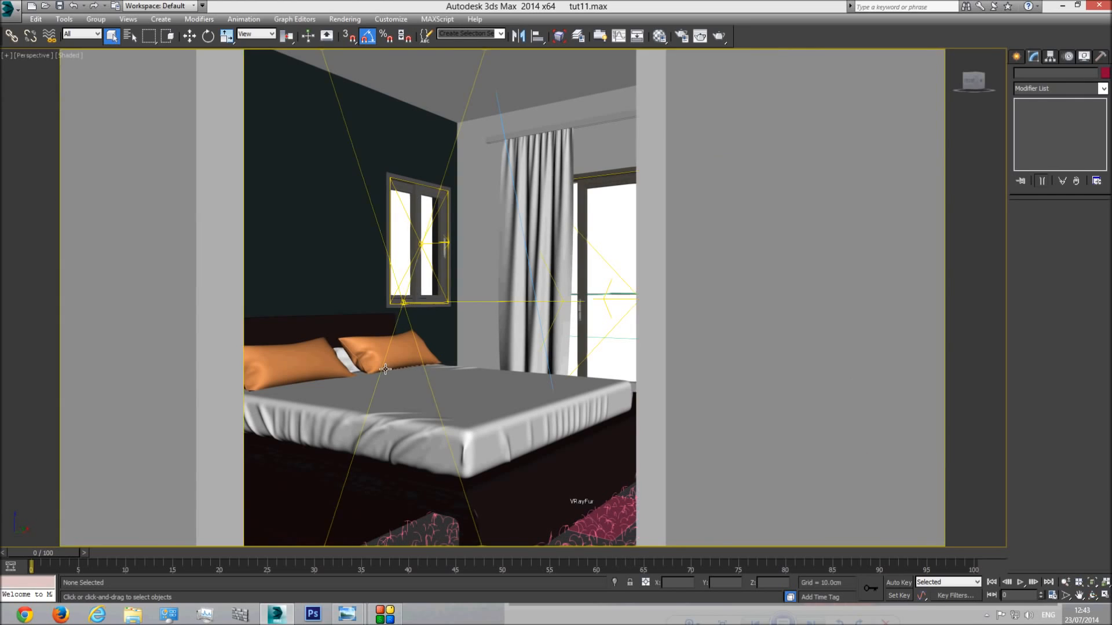
scroll(406, 370, "up", 10)
scroll(521, 418, "up", 1)
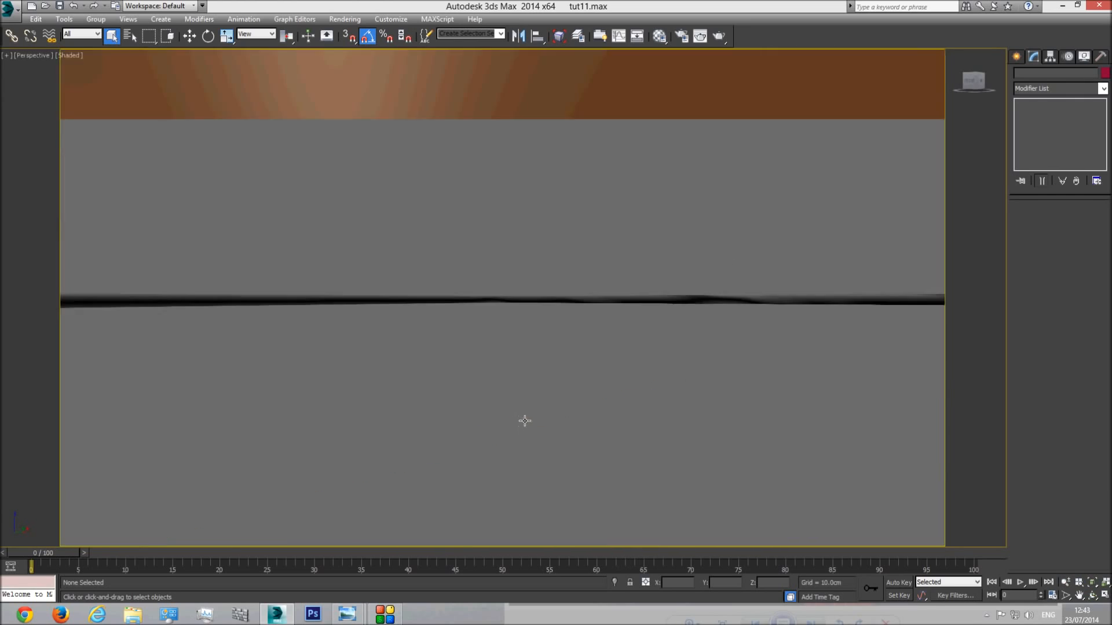
scroll(549, 417, "down", 1)
mouse_move(465, 403)
middle_mouse_down()
mouse_move(487, 409)
mouse_move(461, 424)
middle_mouse_up()
scroll(486, 409, "up", 1)
scroll(487, 410, "down", 1)
left_click(1065, 582)
scroll(499, 441, "up", 5)
middle_click_drag(515, 441, 515, 440)
Step: Undo Pillow3's TurboSmooth and the inward extrusion of its seam edge loop
key("ctrl+z")
key("ctrl+z")
key("ctrl+z")
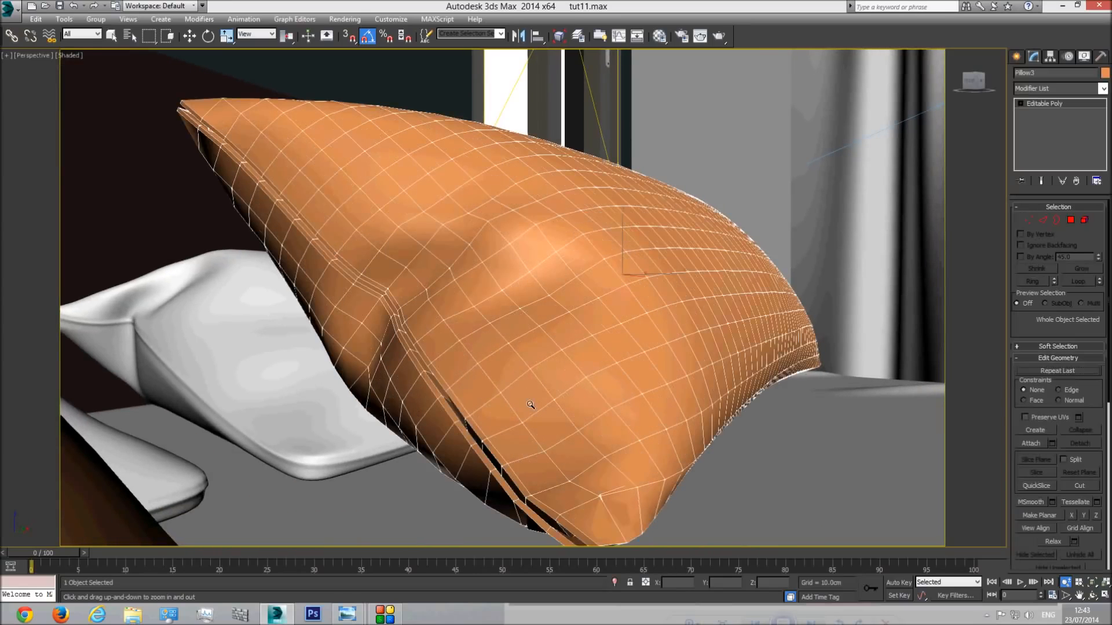
key("ctrl+z")
Step: Extrude Pillow3's seam edge loop inward with a height of -0.197 cm and a width of 0.147 cm
left_click(1042, 220)
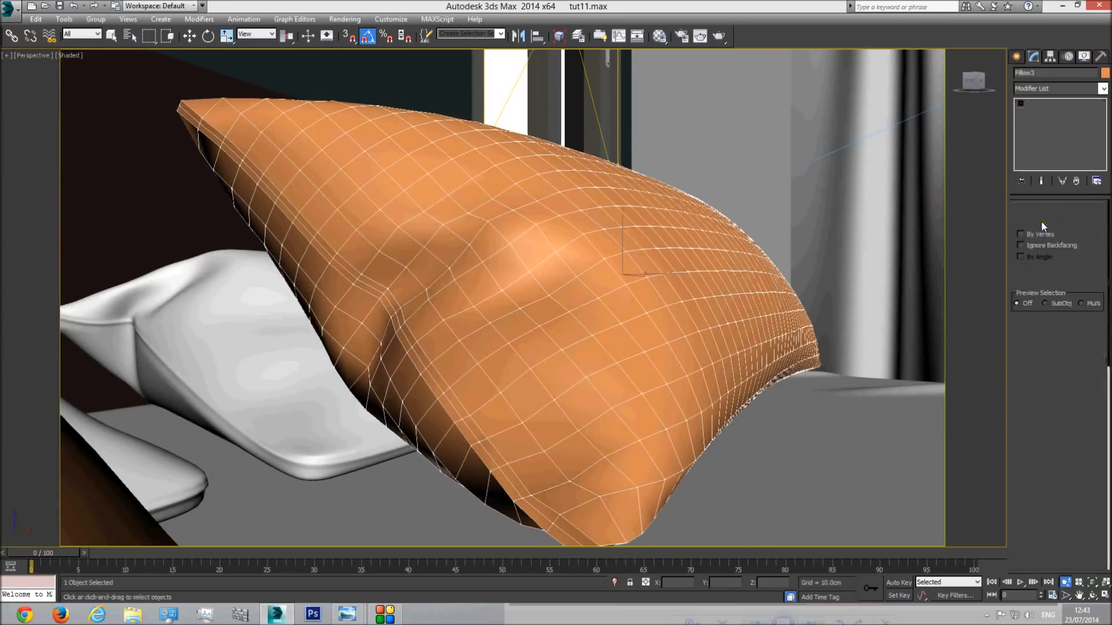
left_click(1052, 400)
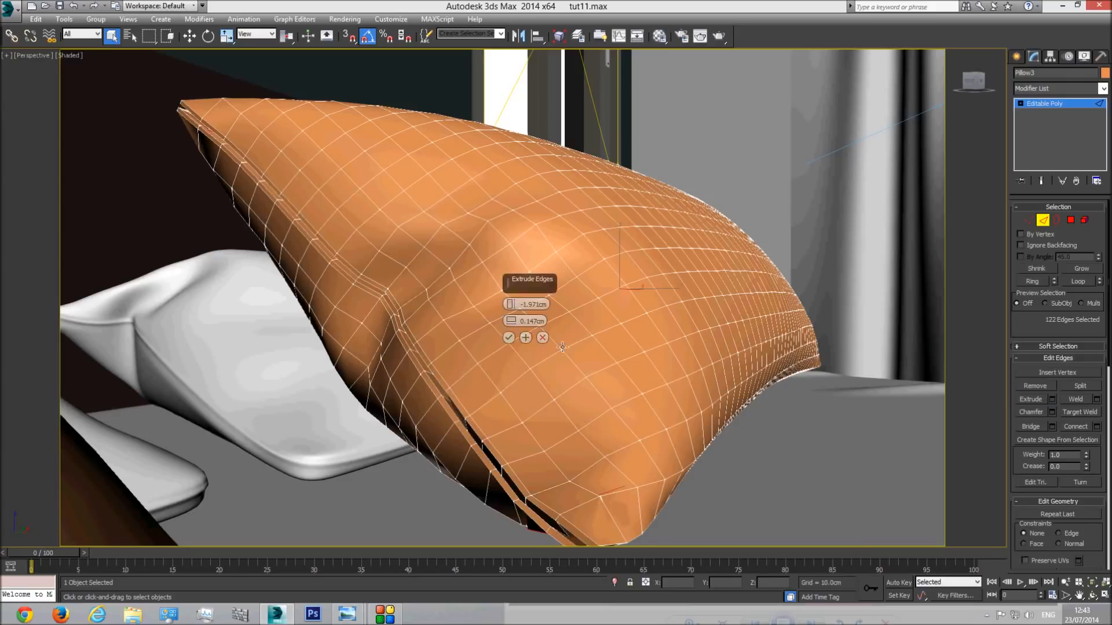
left_click_drag(510, 309, 512, 300)
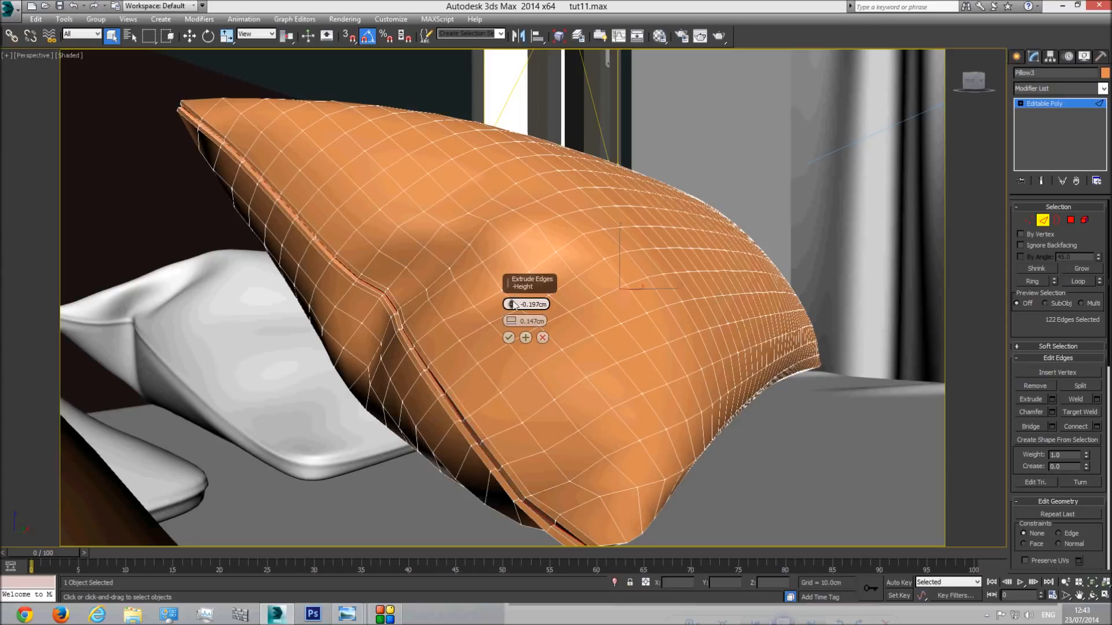
left_click(508, 338)
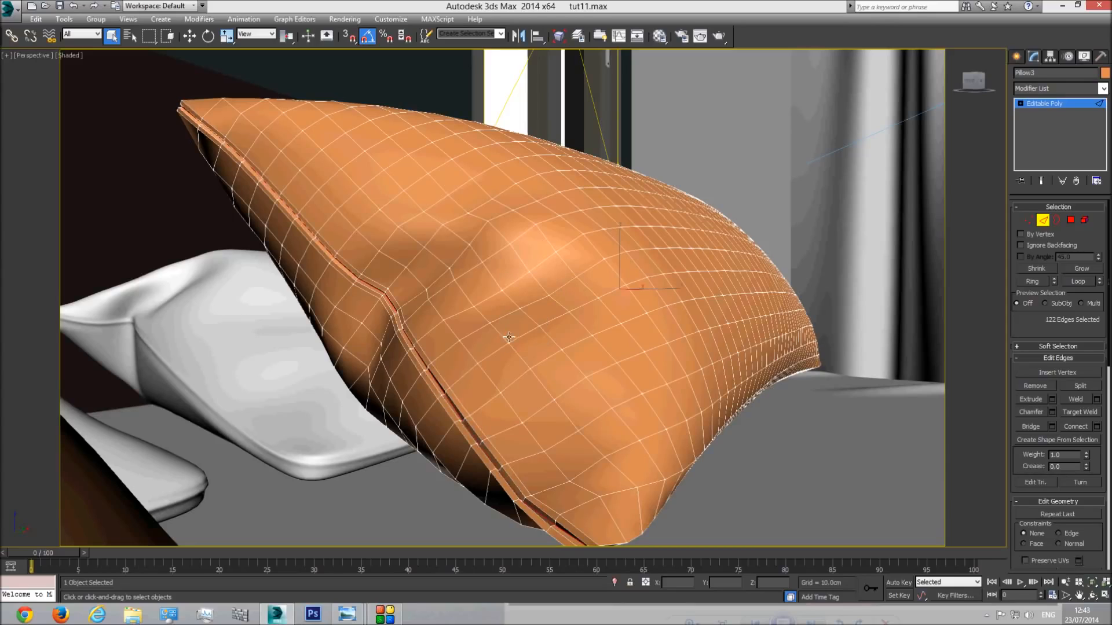
Step: Leave edge-level editing, apply TurboSmooth with 2 iterations to Pillow3, and check the cushion unselected in shaded display
left_click(1058, 105)
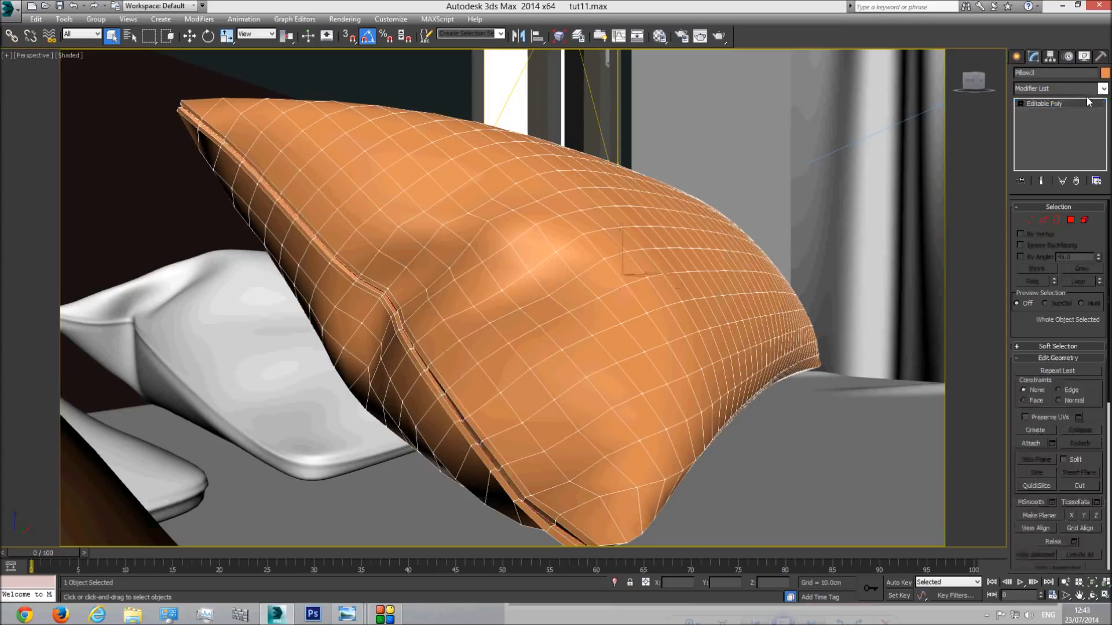
left_click(1103, 90)
left_click_drag(1103, 168, 1100, 441)
left_click(1042, 416)
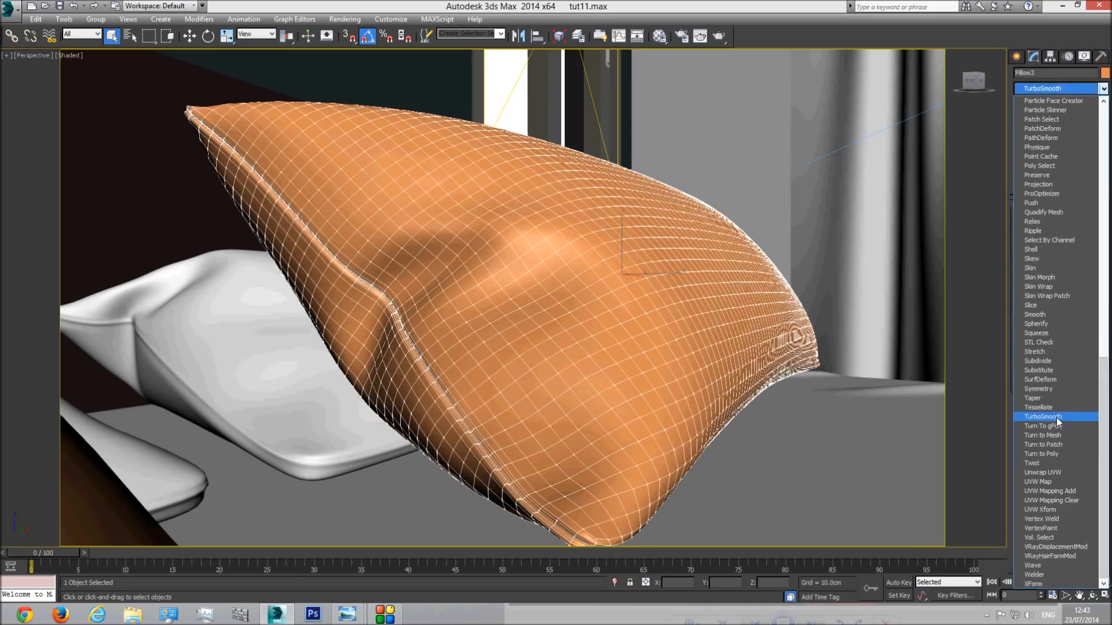
left_click(1098, 224)
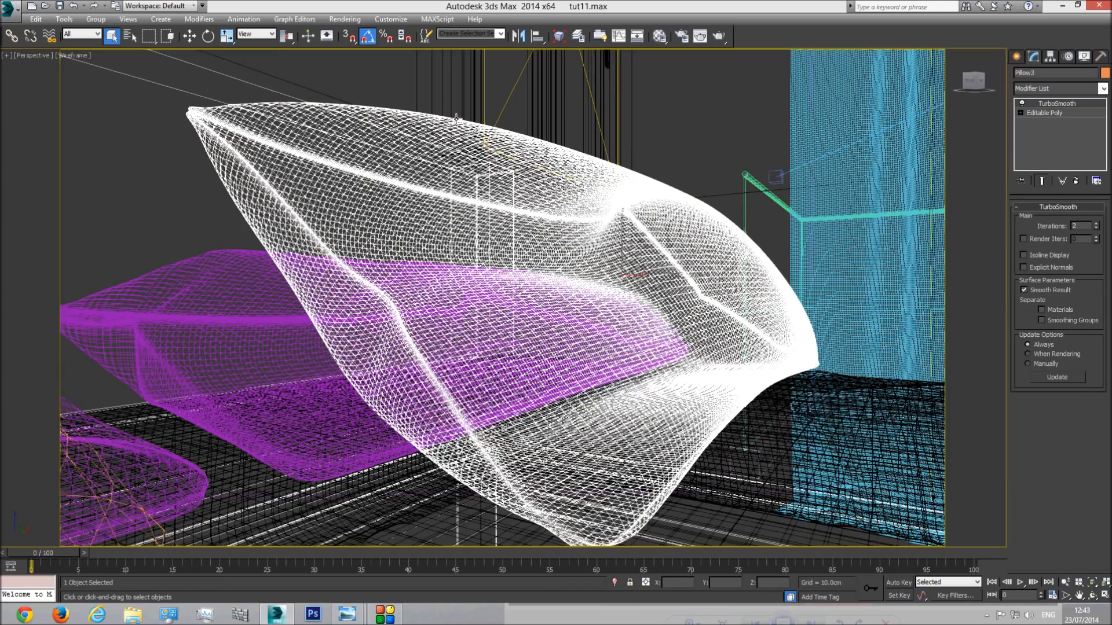
left_click(391, 85)
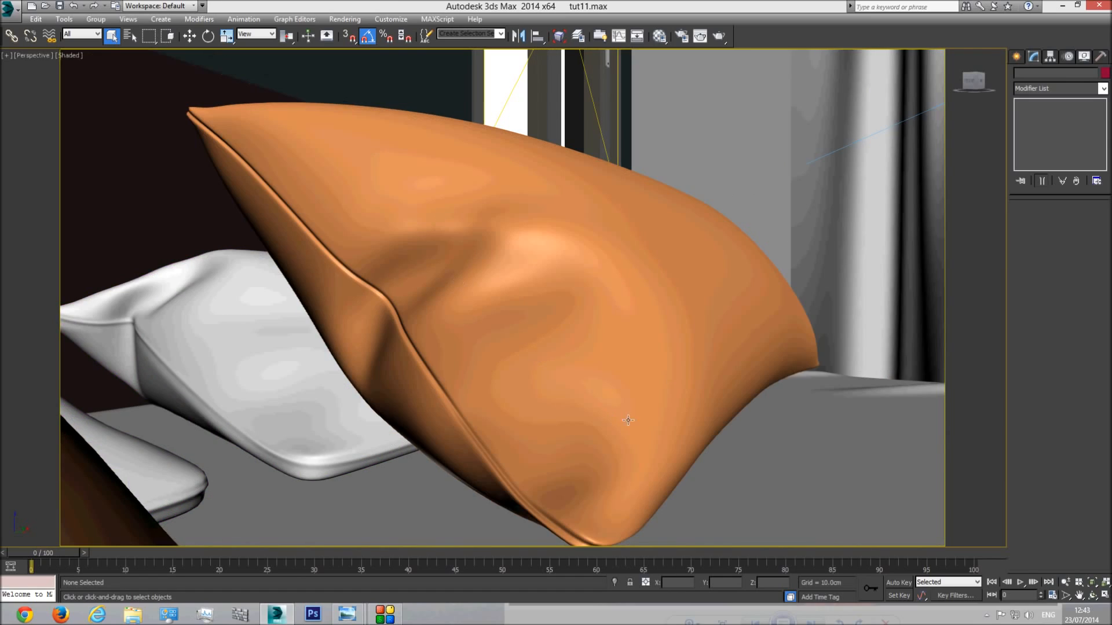
key("c")
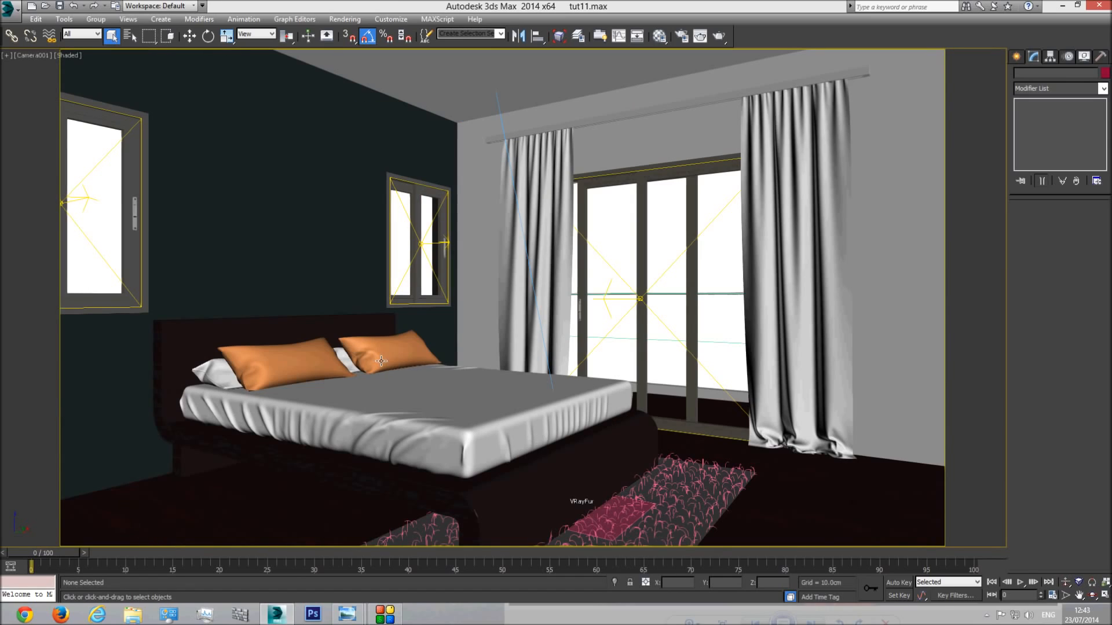
Step: Select Pillow4, the other orange cushion, in the perspective view and enter edge-level editing on it
key("p")
middle_click_drag(367, 366, 435, 371)
scroll(434, 372, "up", 5)
mouse_move(511, 397)
middle_mouse_down()
mouse_move(553, 394)
mouse_move(516, 405)
middle_mouse_up()
scroll(475, 409, "down", 4)
left_click(401, 409)
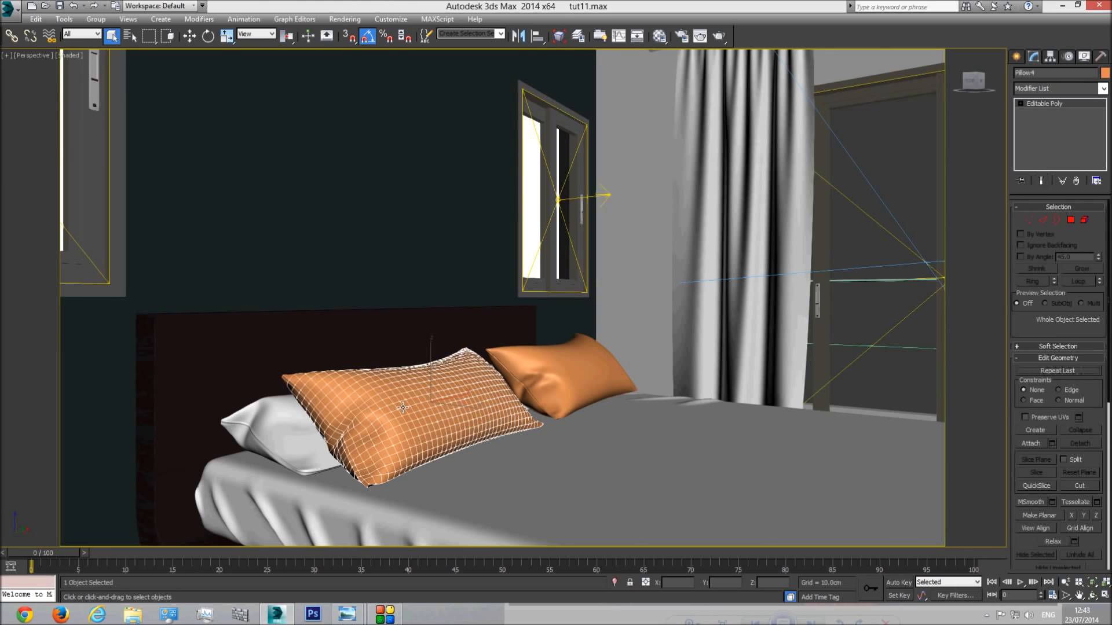
left_click(1042, 219)
middle_click_drag(350, 434, 379, 410)
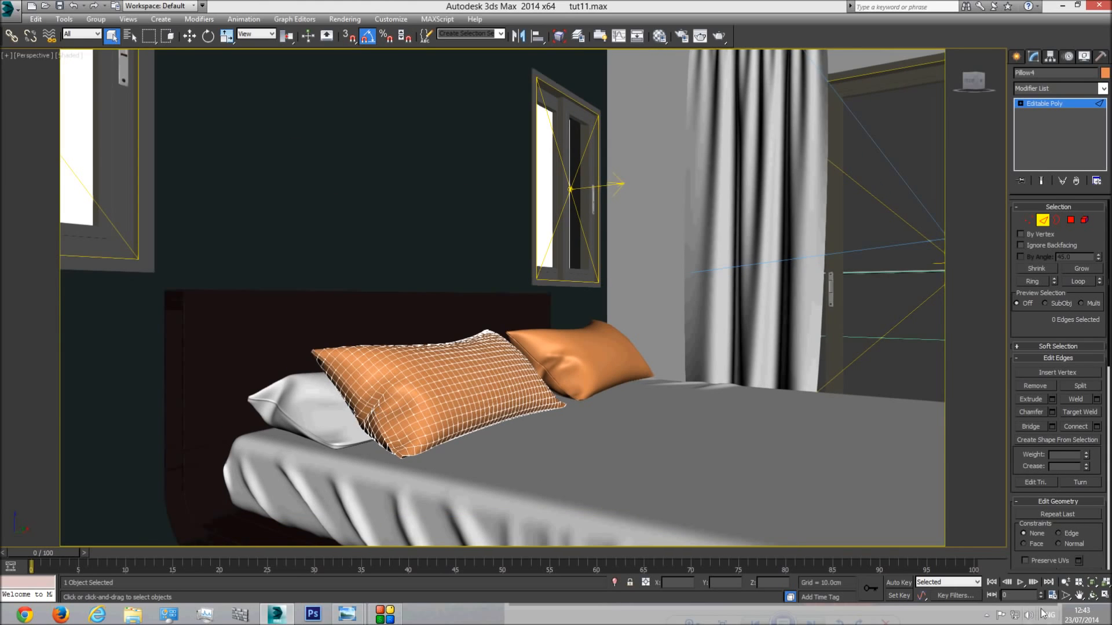
Step: Select the ring of narrow side edges around Pillow4 and connect them with 1 segment
scroll(300, 405, "up", 10)
left_click(313, 413)
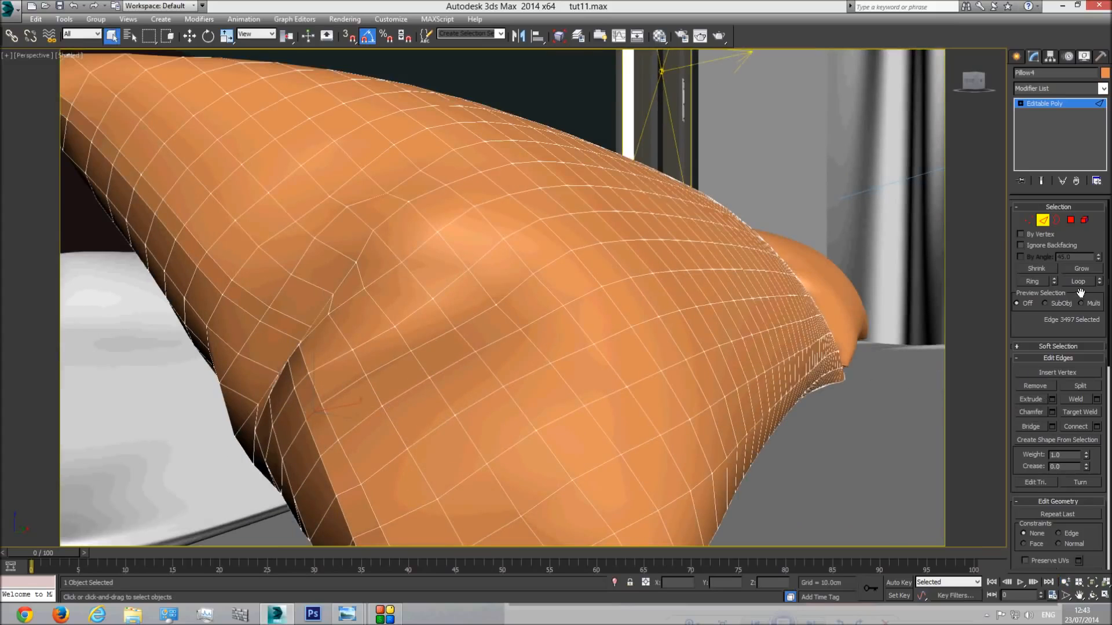
left_click(1032, 281)
left_click(1097, 427)
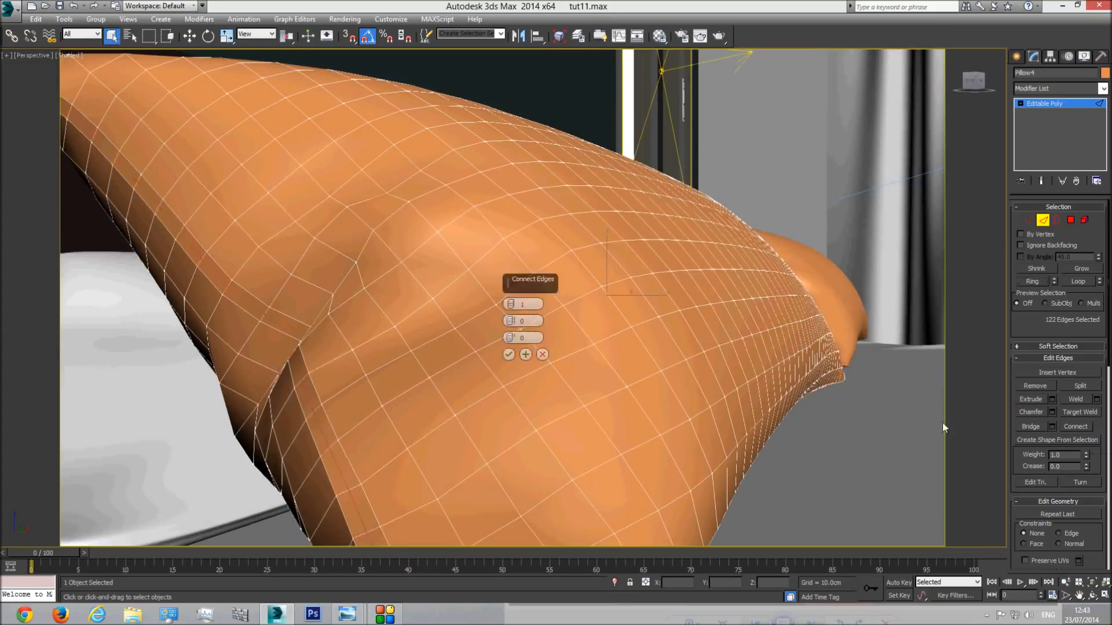
left_click(513, 353)
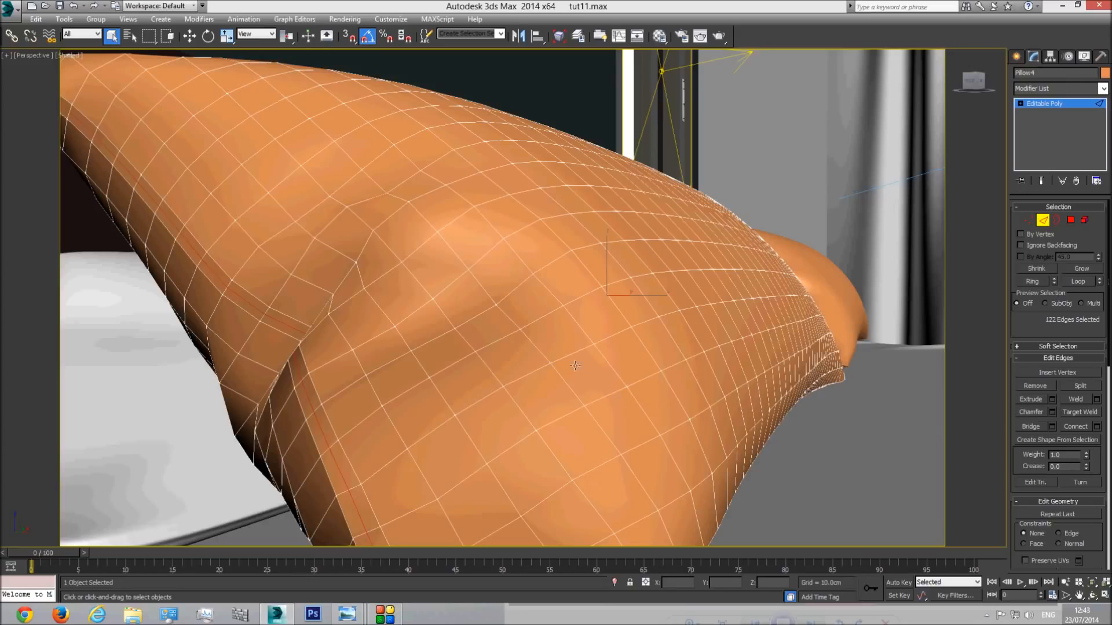
Step: Extrude Pillow4's new seam edge loop slightly inward with a negative height and a width of 0.197 cm
left_click(1051, 399)
double_click(524, 304)
type("0")
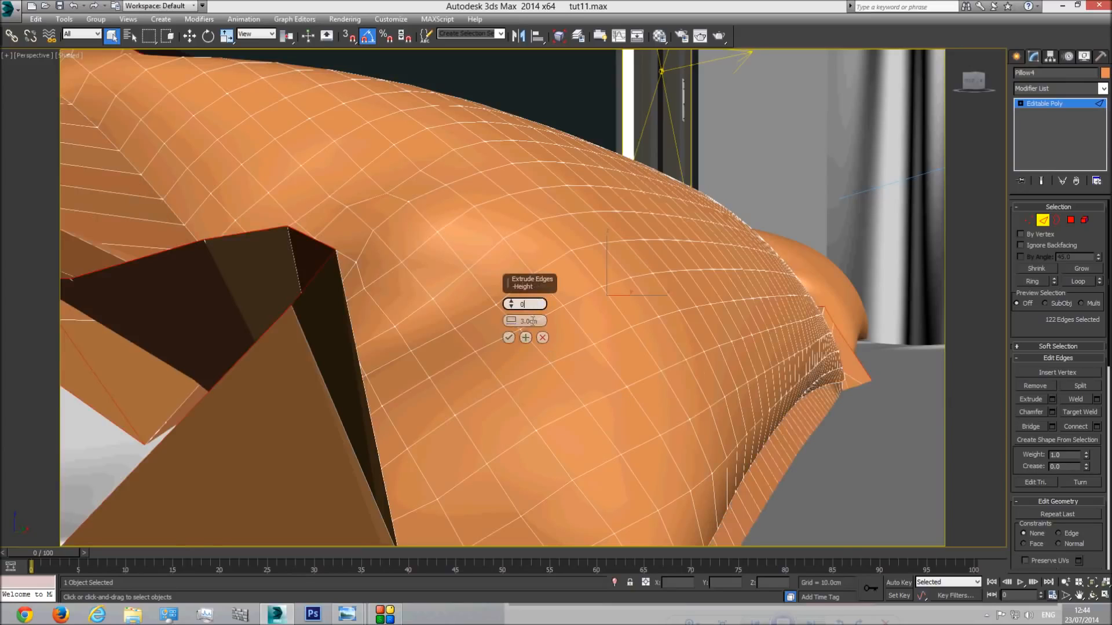
double_click(533, 321)
type("0")
key("Return")
left_click_drag(510, 322, 511, 328)
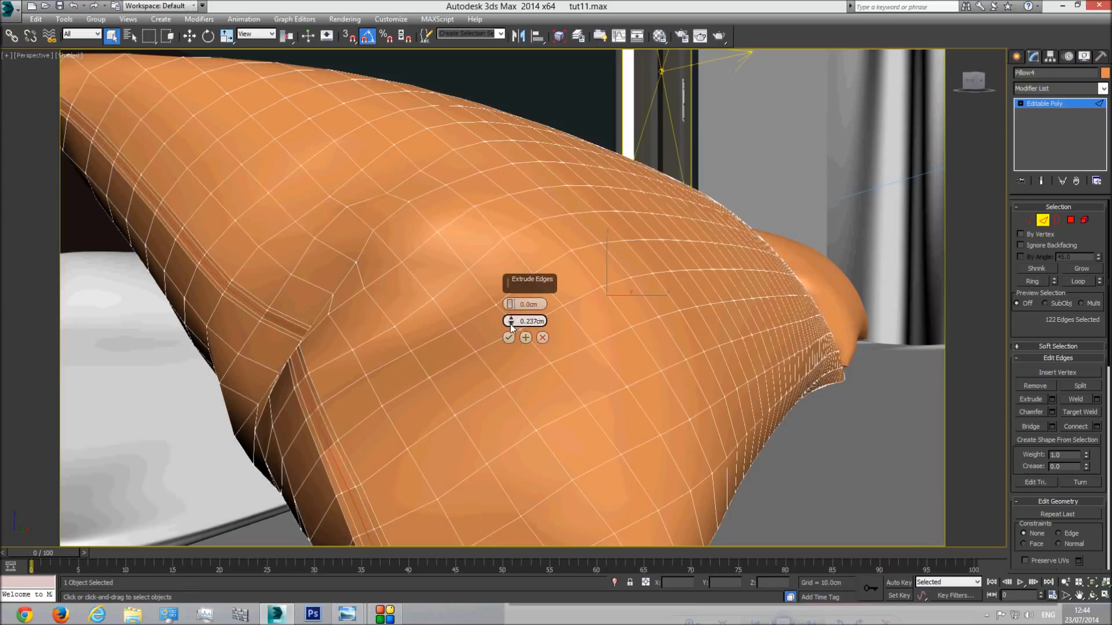
left_click_drag(511, 305, 510, 307)
mouse_move(353, 422)
middle_mouse_down()
mouse_move(352, 397)
mouse_move(350, 419)
middle_mouse_up()
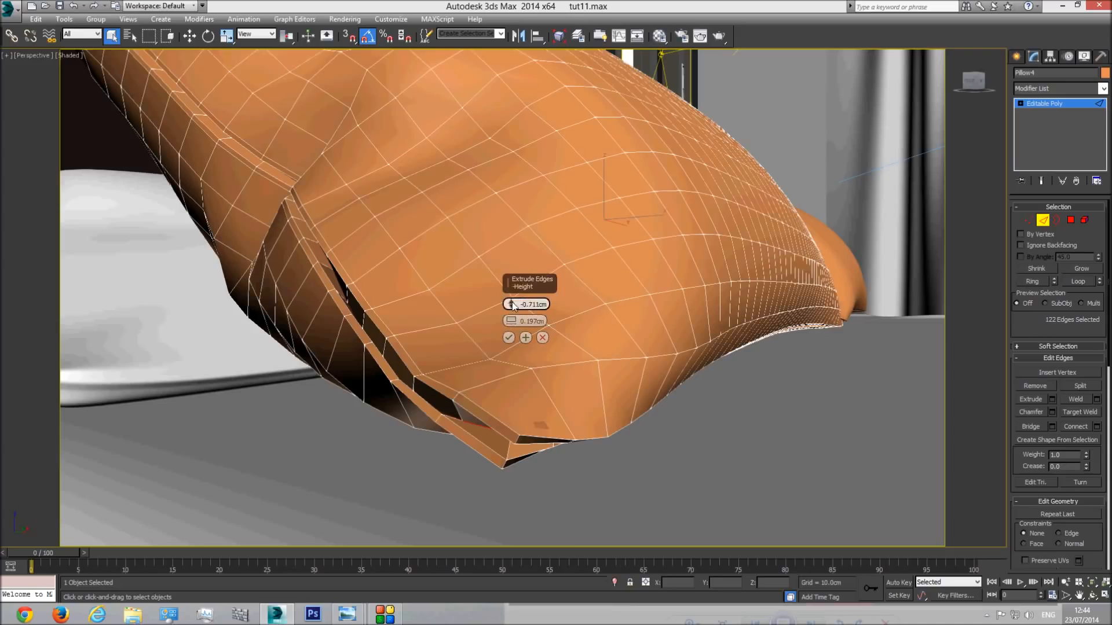
left_click_drag(510, 301, 510, 300)
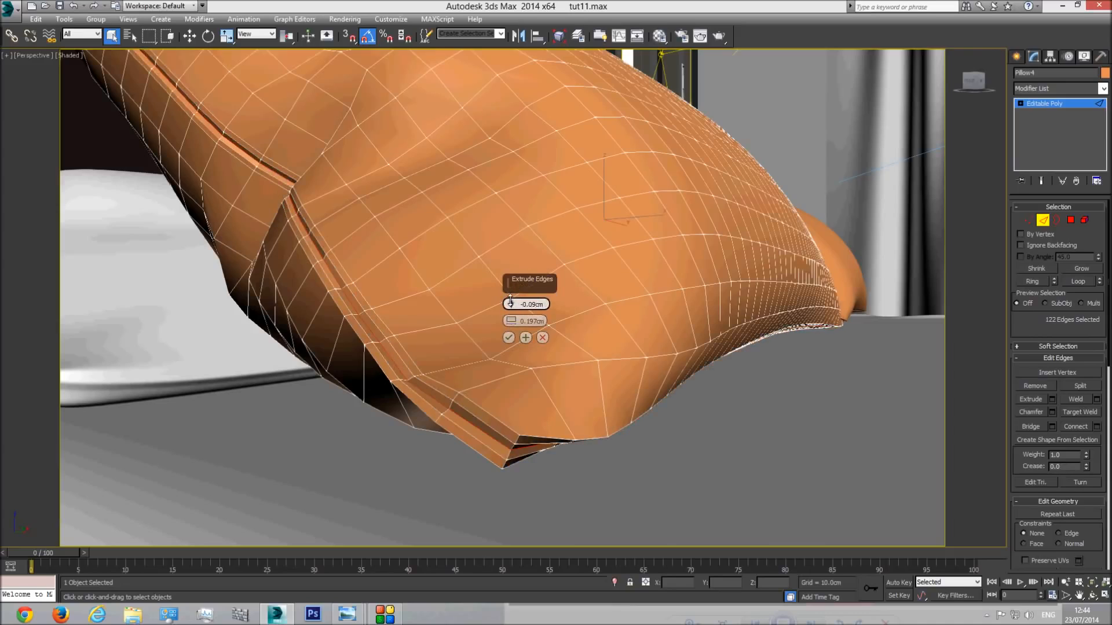
left_click_drag(511, 304, 511, 305)
left_click(508, 338)
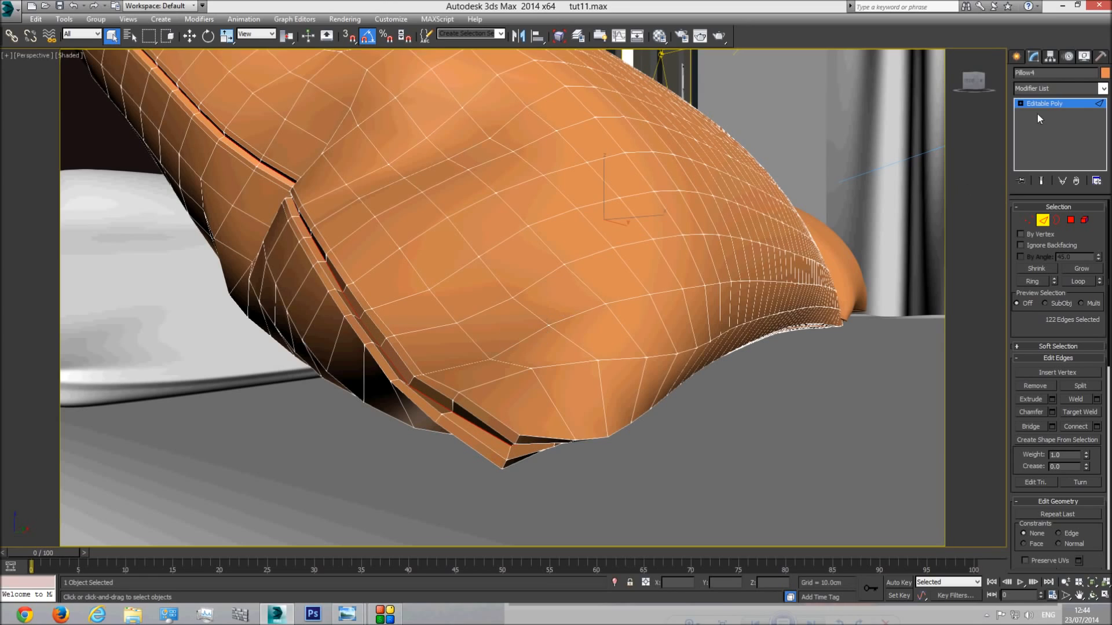
Step: Leave edge-level editing, apply TurboSmooth to Pillow4, raise its iterations by one, and deselect the cushion in shaded display
left_click(1044, 104)
left_click(1102, 88)
scroll(1059, 348, "down", 5)
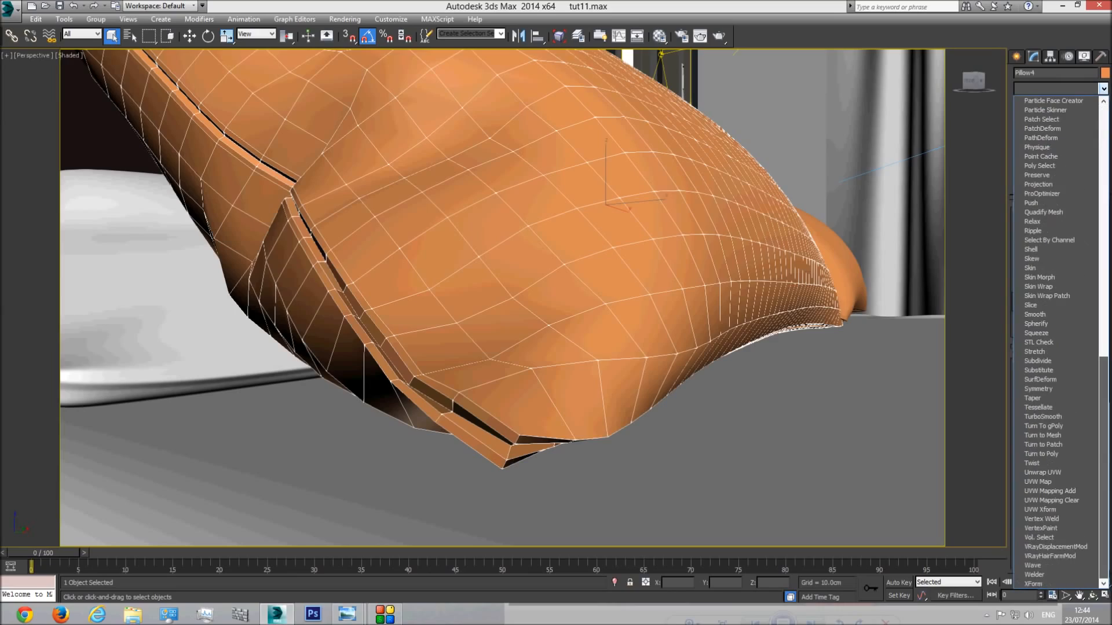
left_click(1063, 420)
left_click(1095, 223)
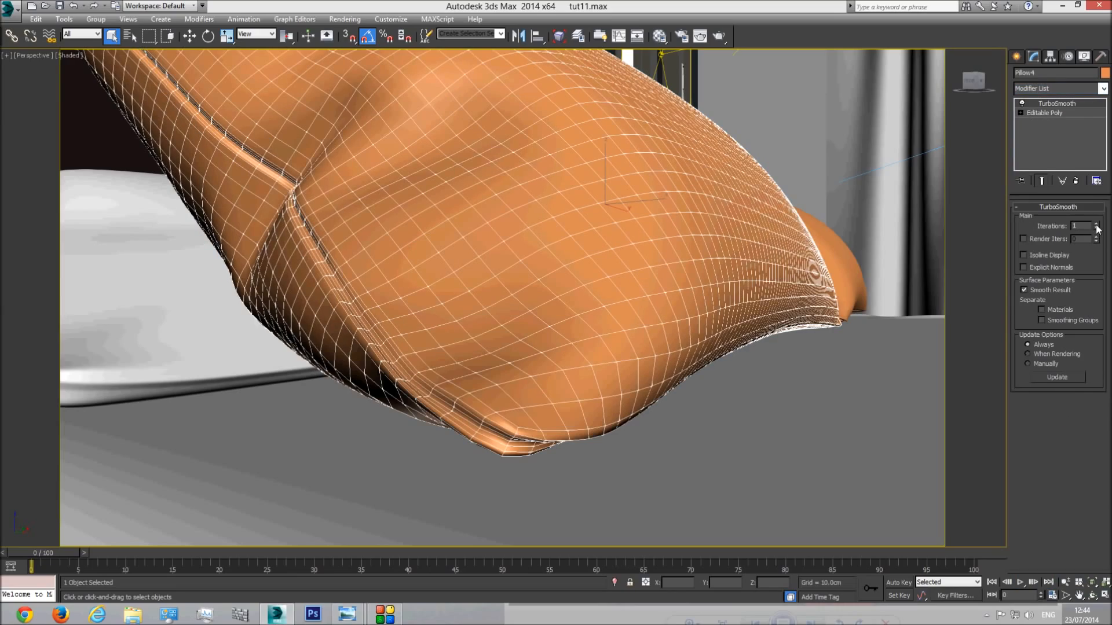
key("F3")
left_click(769, 141)
key("F3")
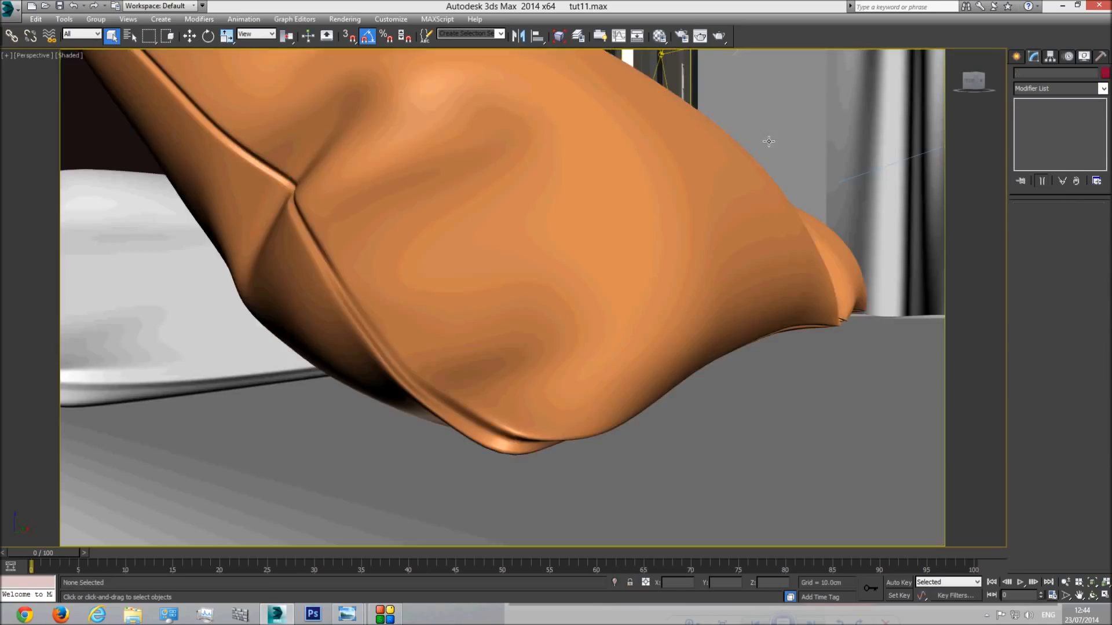
Step: Compare both finished cushions in the camera view with the modern-bed-designs.jpg reference
middle_click_drag(582, 294, 591, 331)
scroll(579, 330, "down", 6)
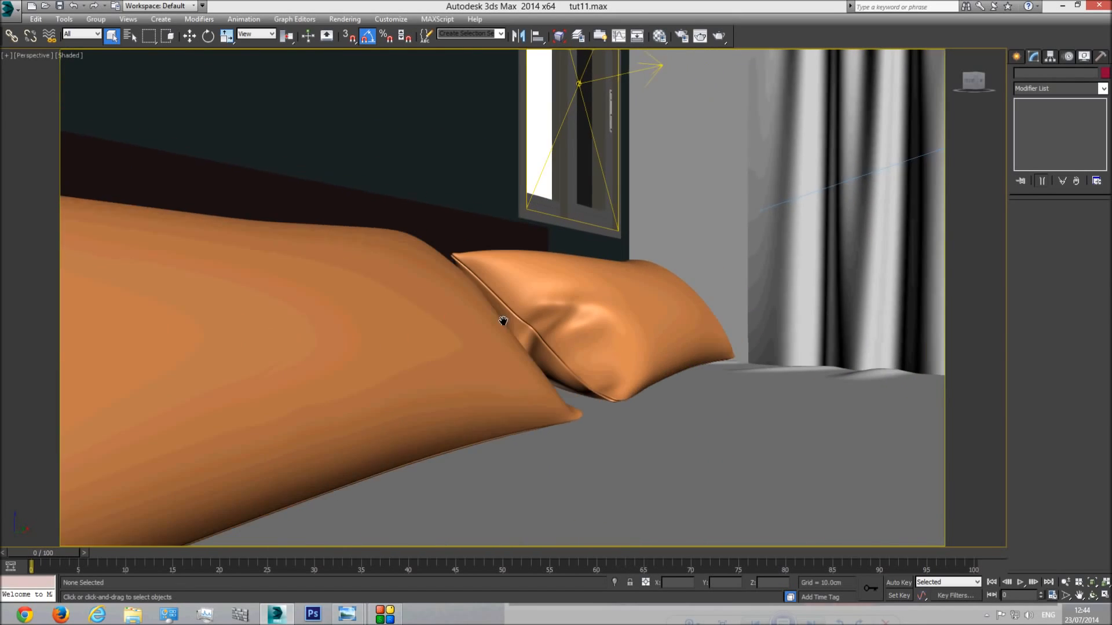
key("c")
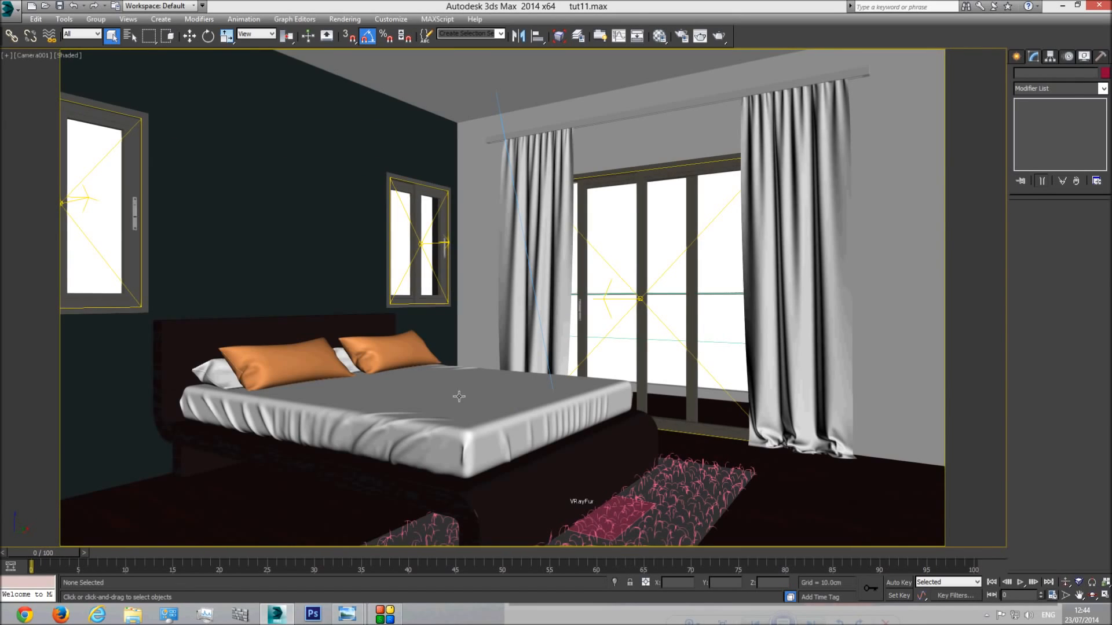
mouse_move(350, 615)
left_click(297, 557)
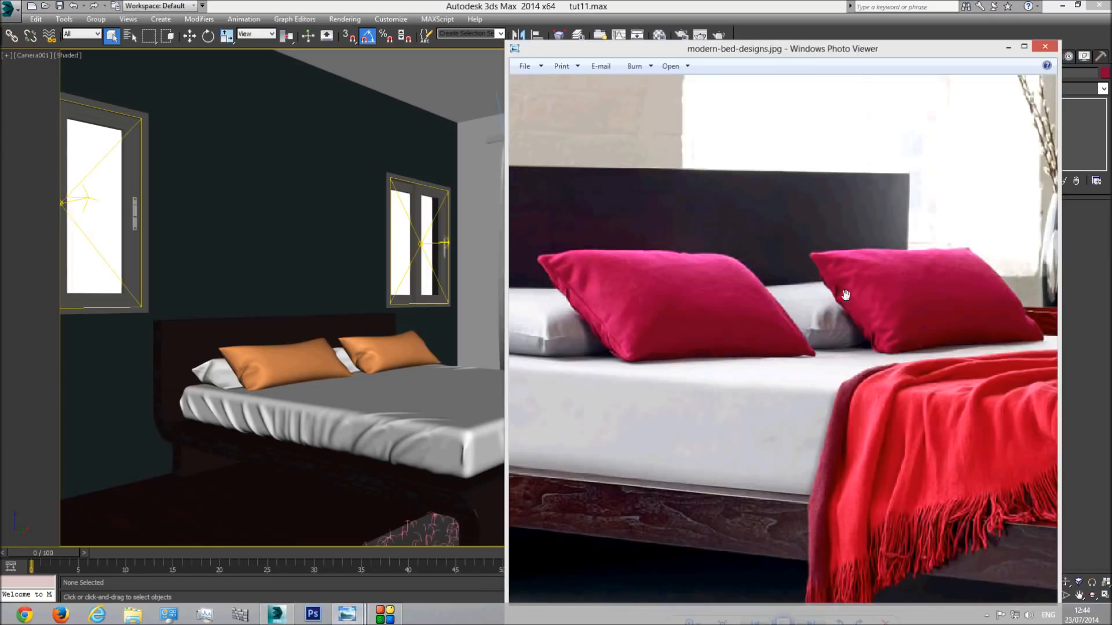
right_click(650, 301)
left_click(686, 5)
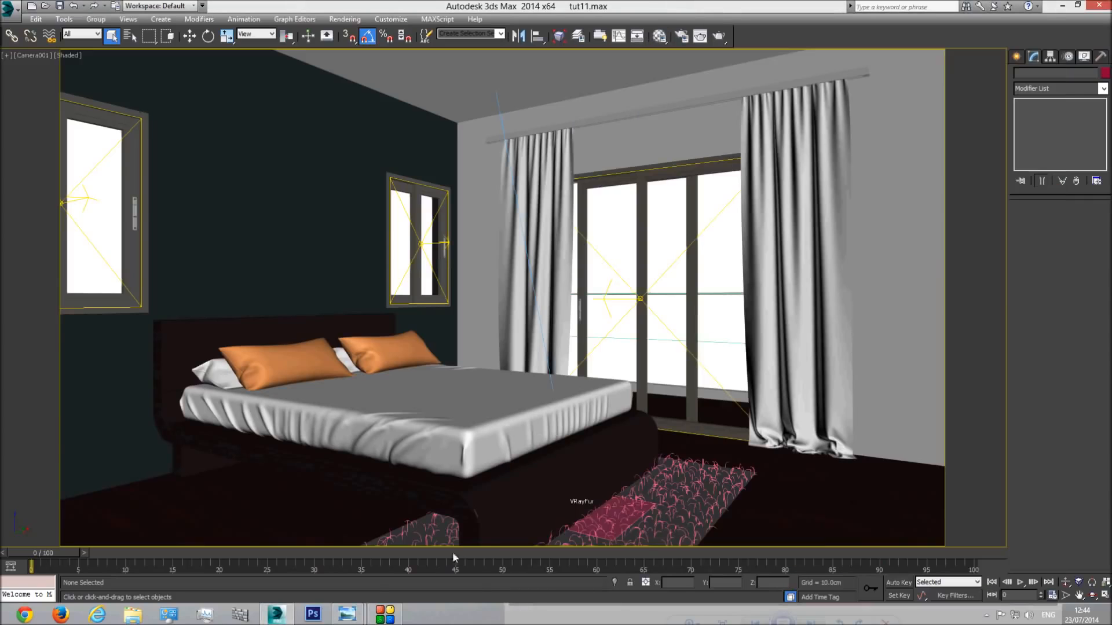
mouse_move(348, 615)
left_click(298, 557)
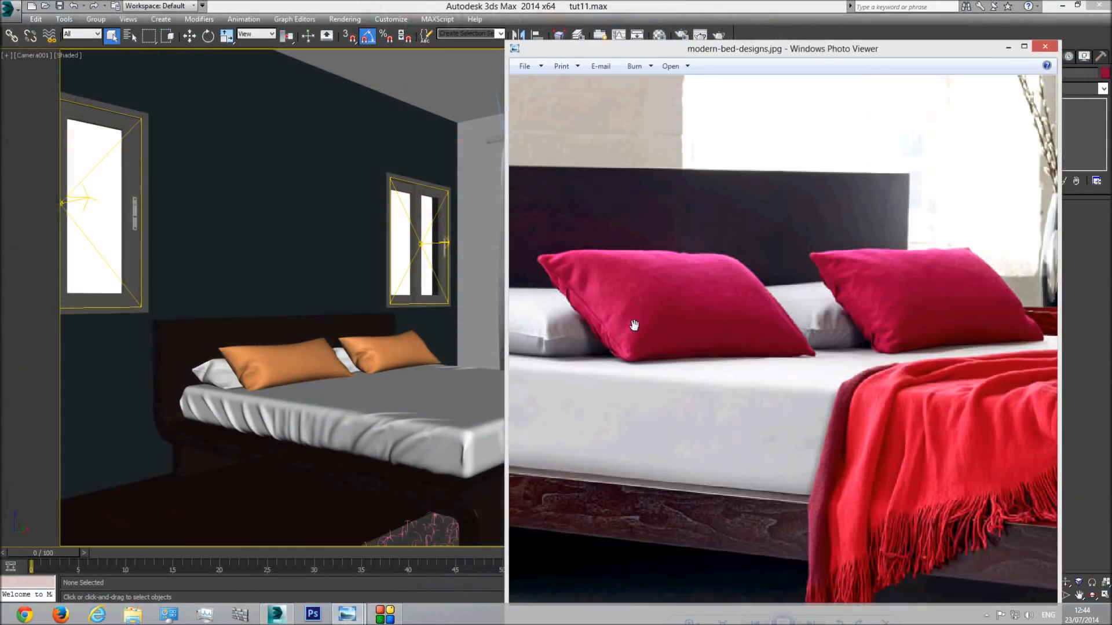
left_click(412, 4)
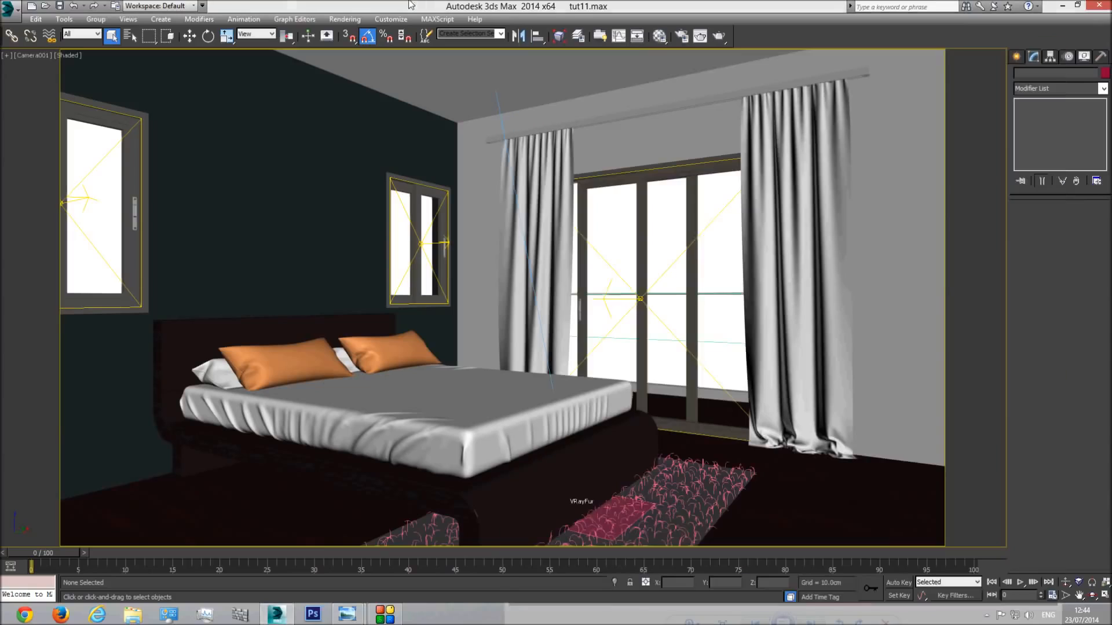
Step: Copy the Met and sheet material to the third sample slot and rename the copy Red pillows
left_click(661, 39)
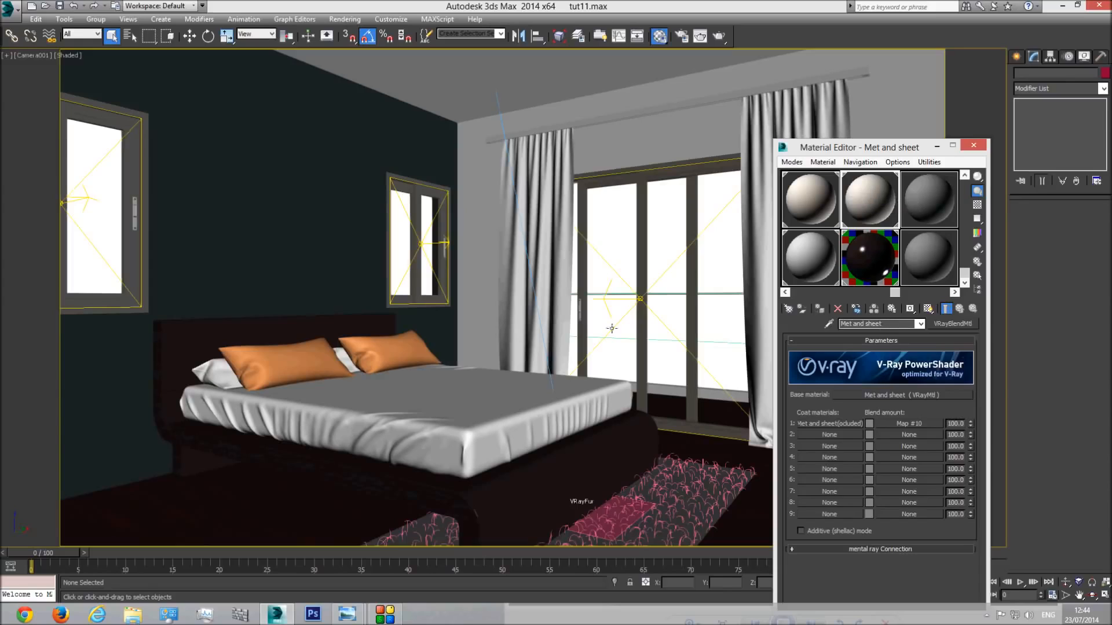
left_click_drag(870, 199, 929, 204)
left_click_drag(883, 325, 748, 332)
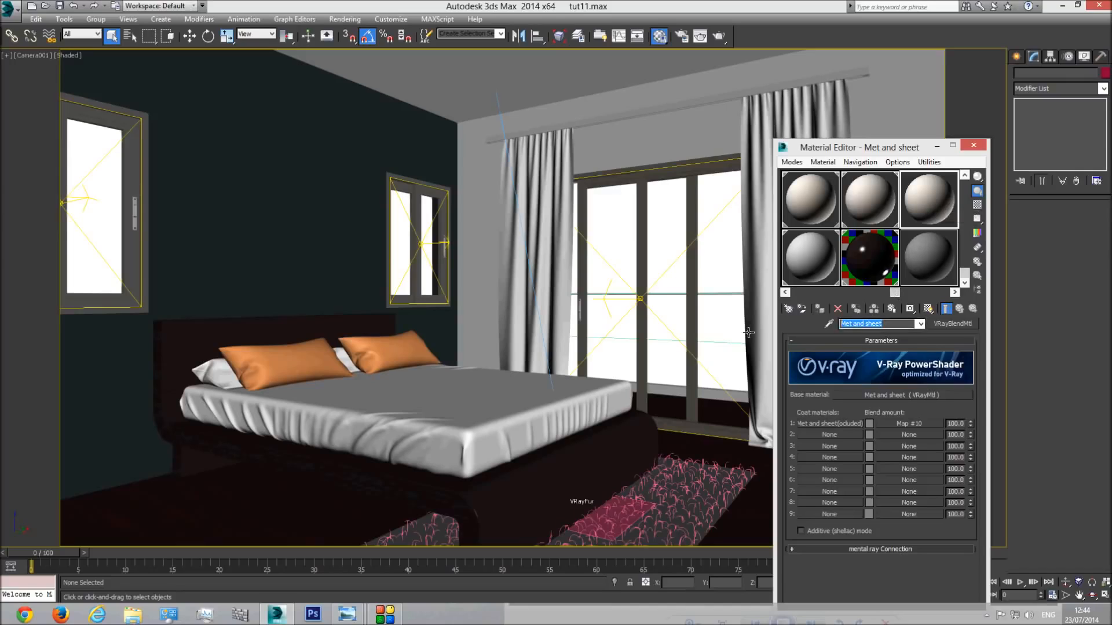
left_click(348, 615)
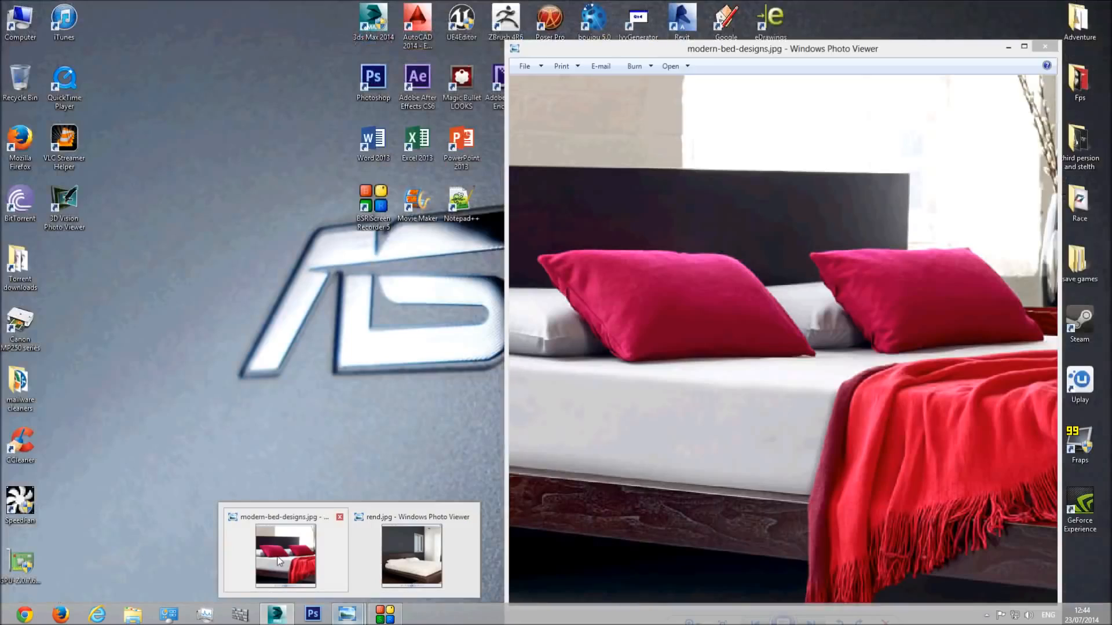
left_click(410, 554)
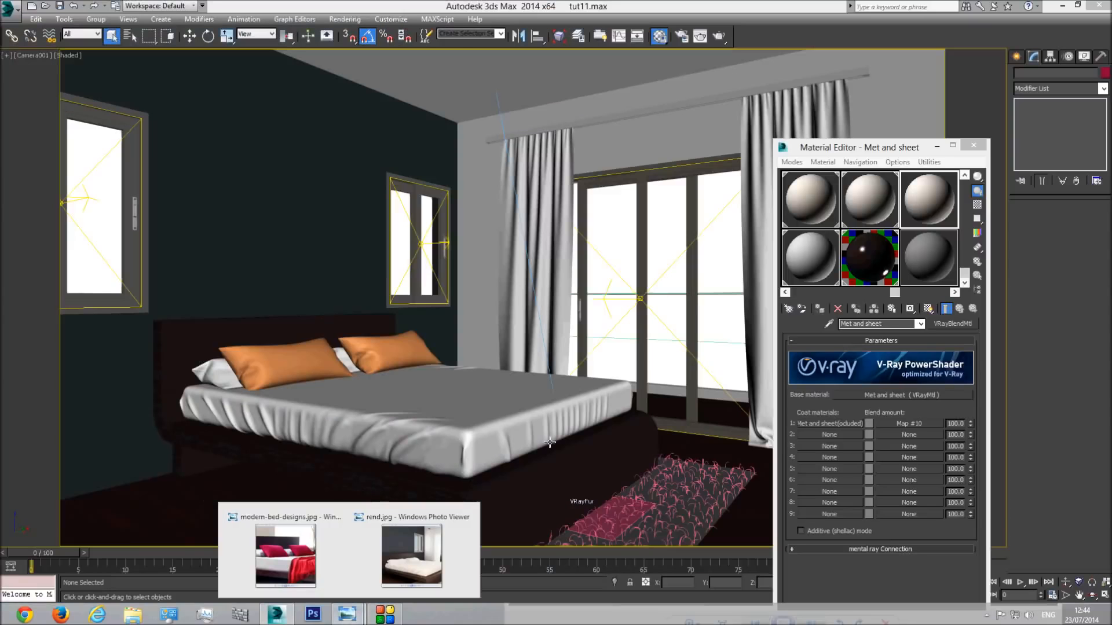
left_click_drag(894, 325, 637, 321)
type("Red")
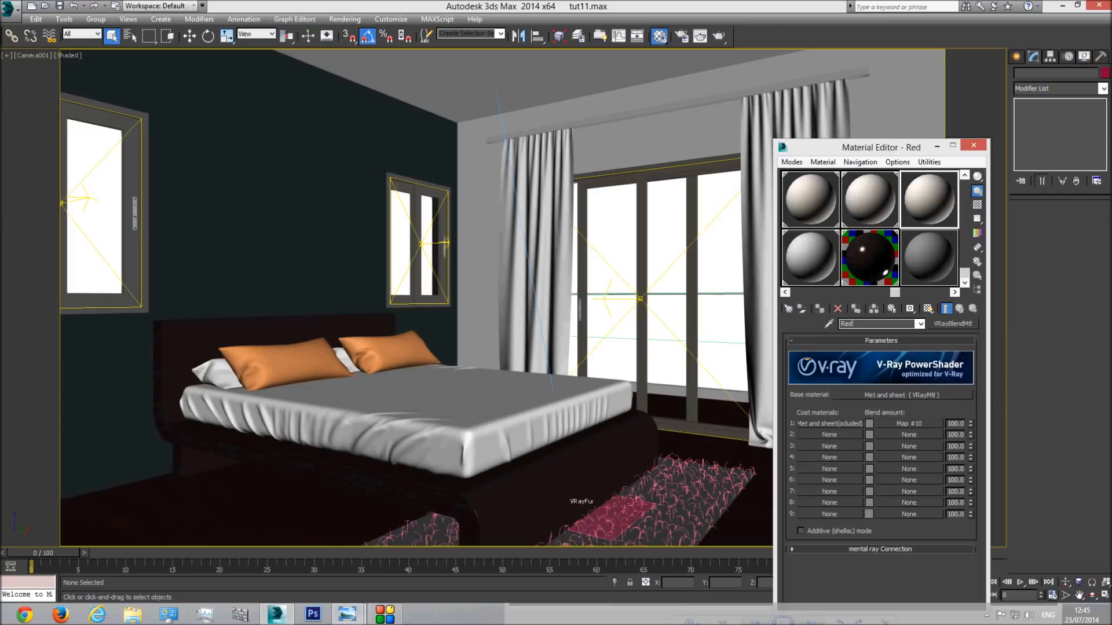
type(" pillows")
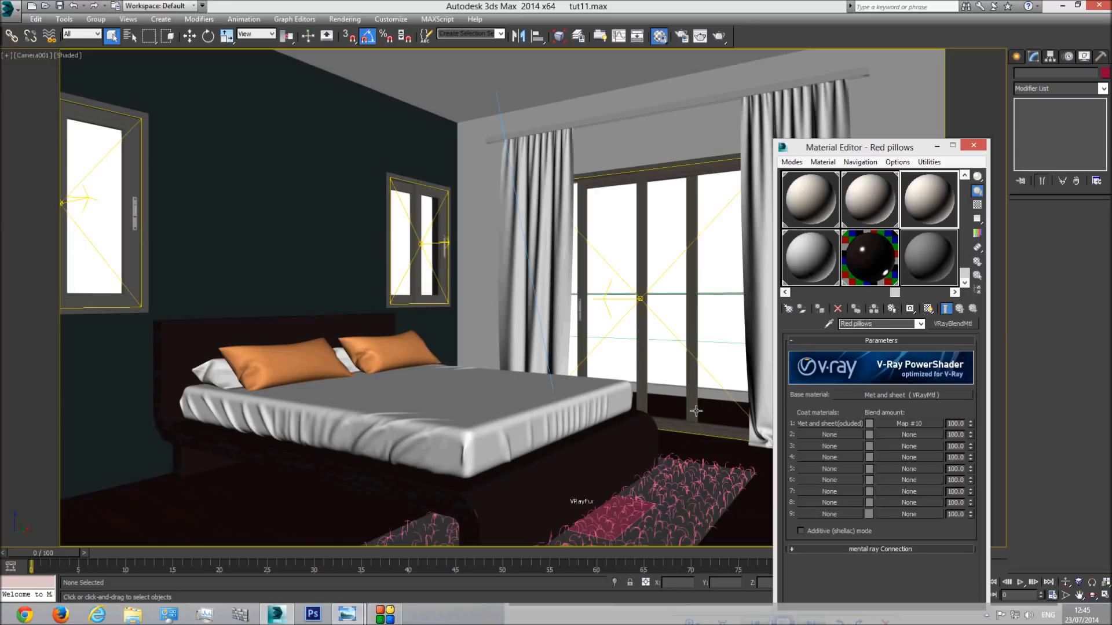
Step: Open the diffuse Falloff map in the Red pillows base material and check the cushion colour in modern-bed-designs.jpg
left_click(888, 397)
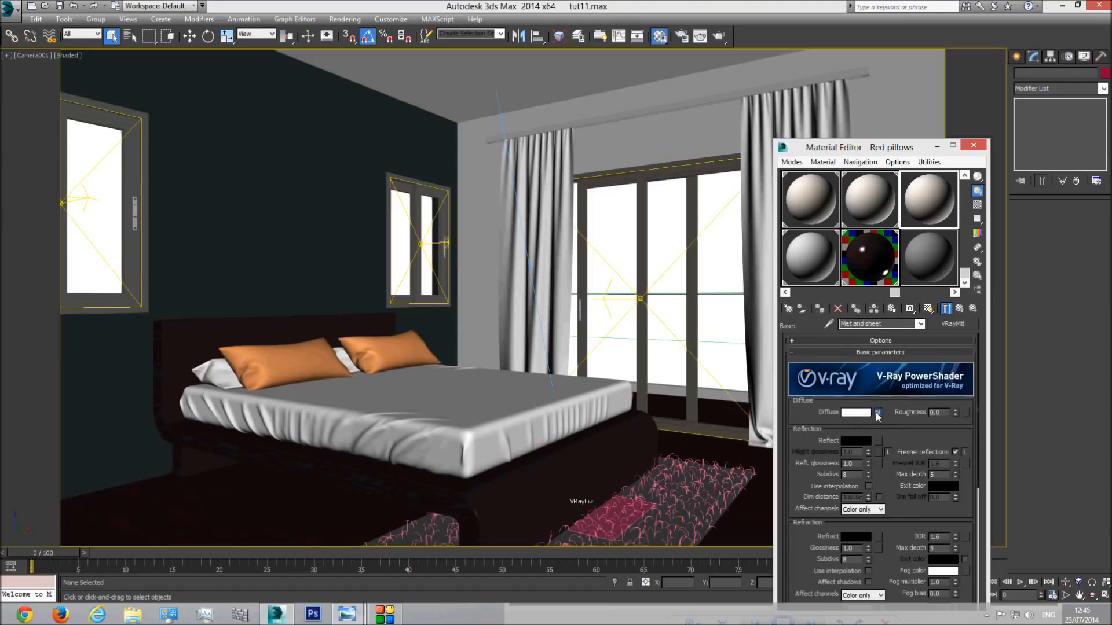
left_click(863, 401)
left_click_drag(882, 152, 800, 74)
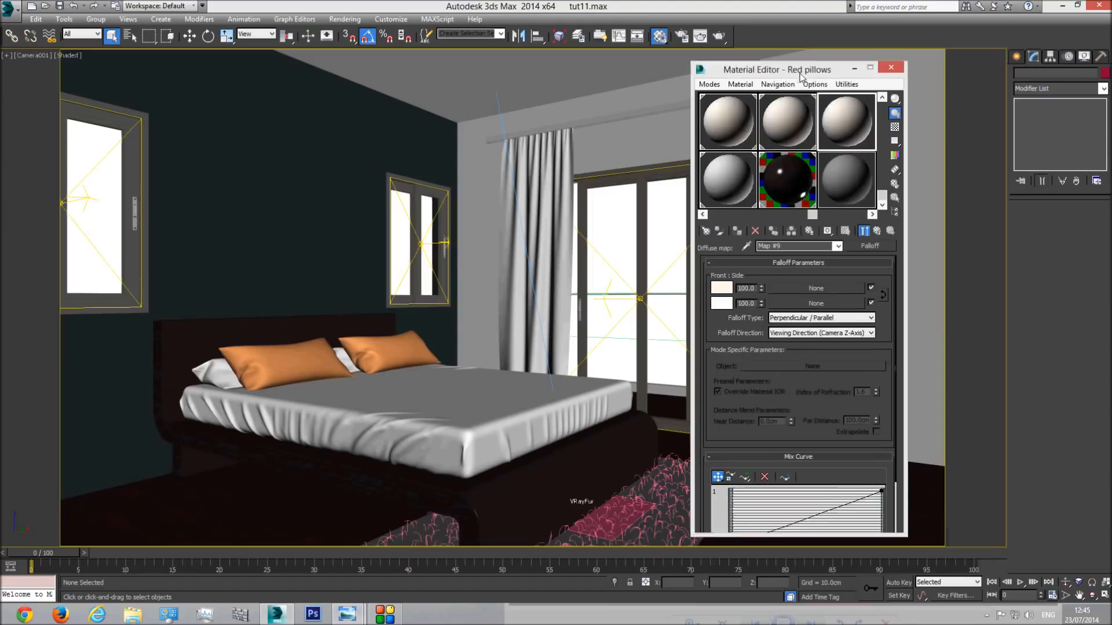
mouse_move(347, 614)
left_click(286, 545)
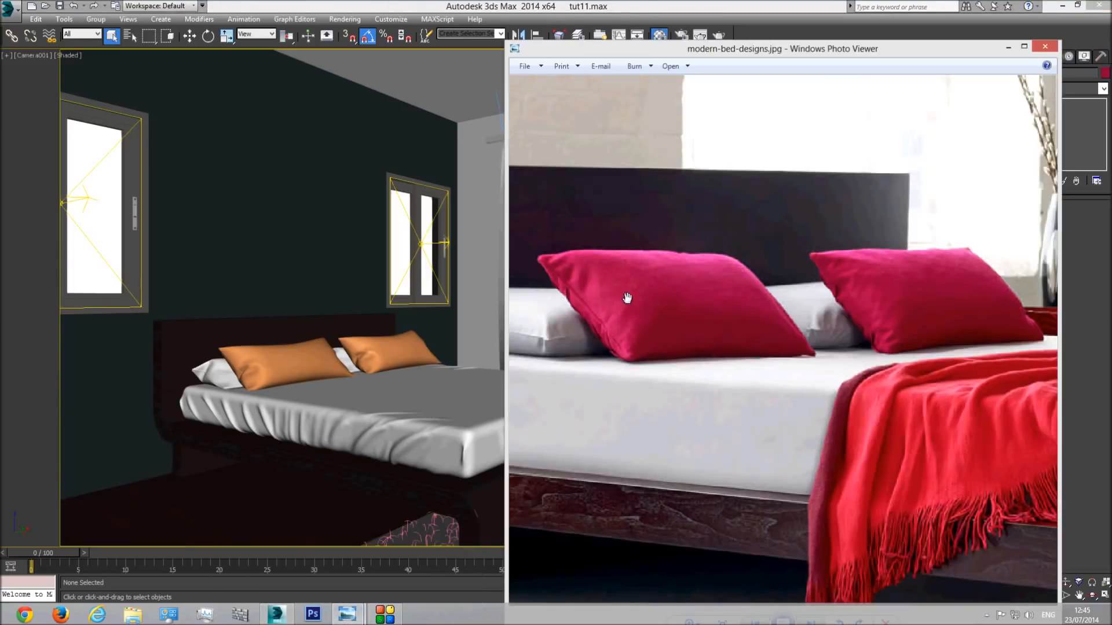
left_click(715, 2)
Step: Assign a Bitmap to the Falloff's front colour and browse to the tutorial series folder inside 6 - InOffice Projects on drive E:
left_click(820, 292)
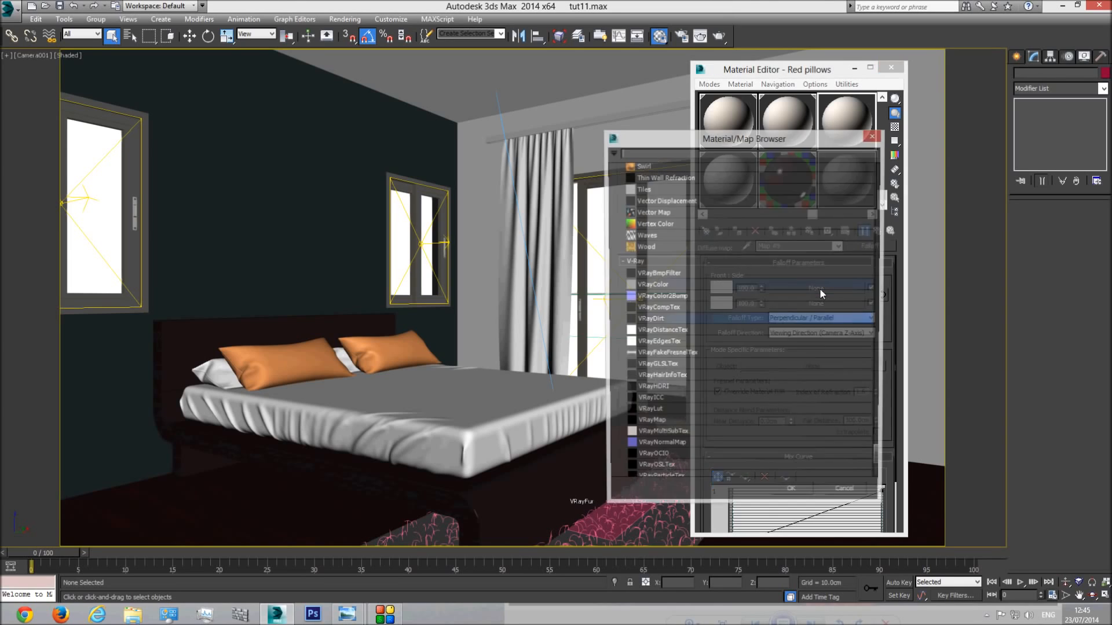
left_click_drag(883, 466, 880, 434)
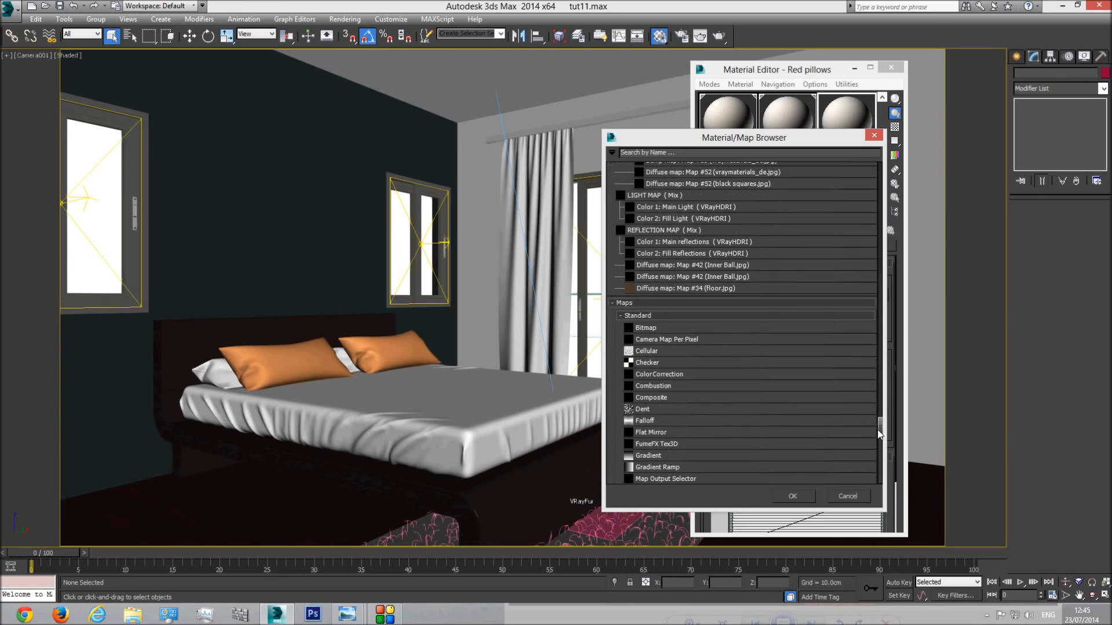
double_click(672, 328)
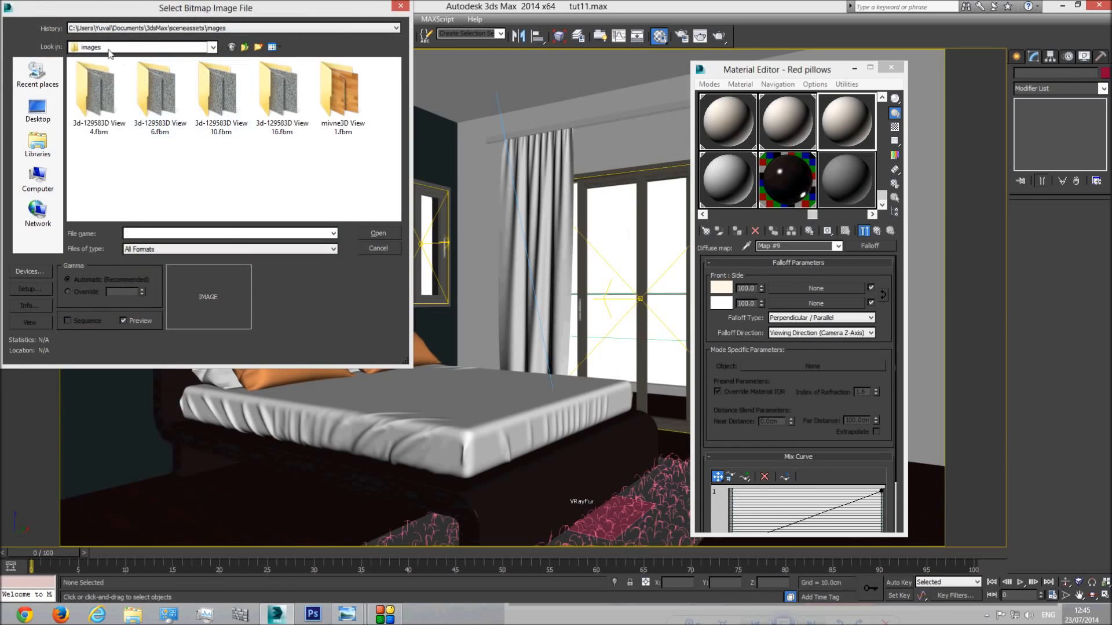
left_click(116, 47)
left_click(347, 615)
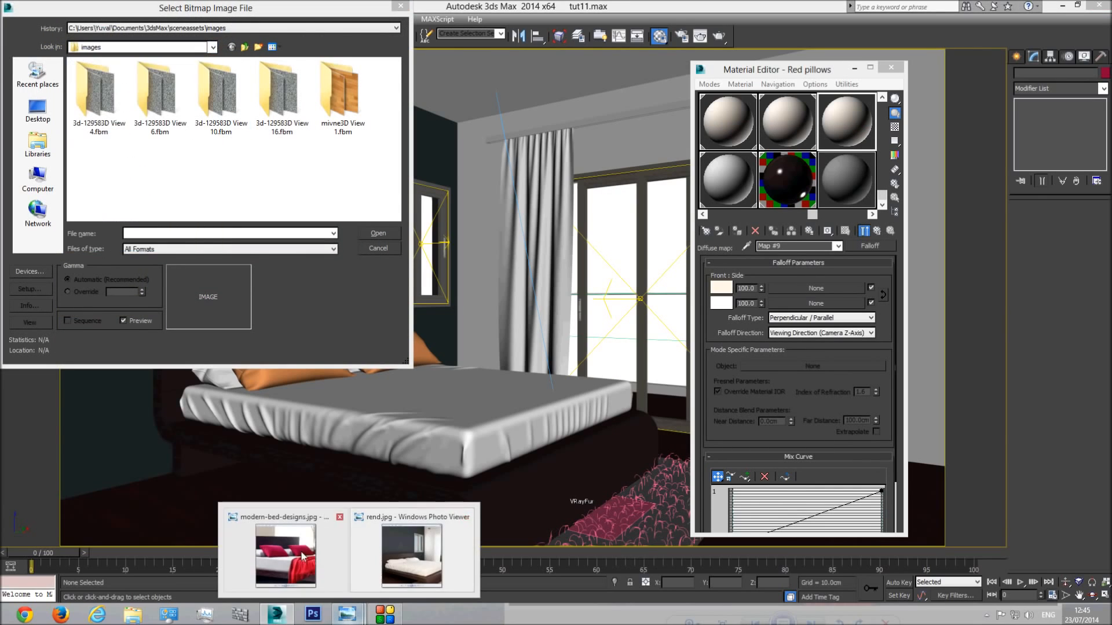
mouse_move(299, 555)
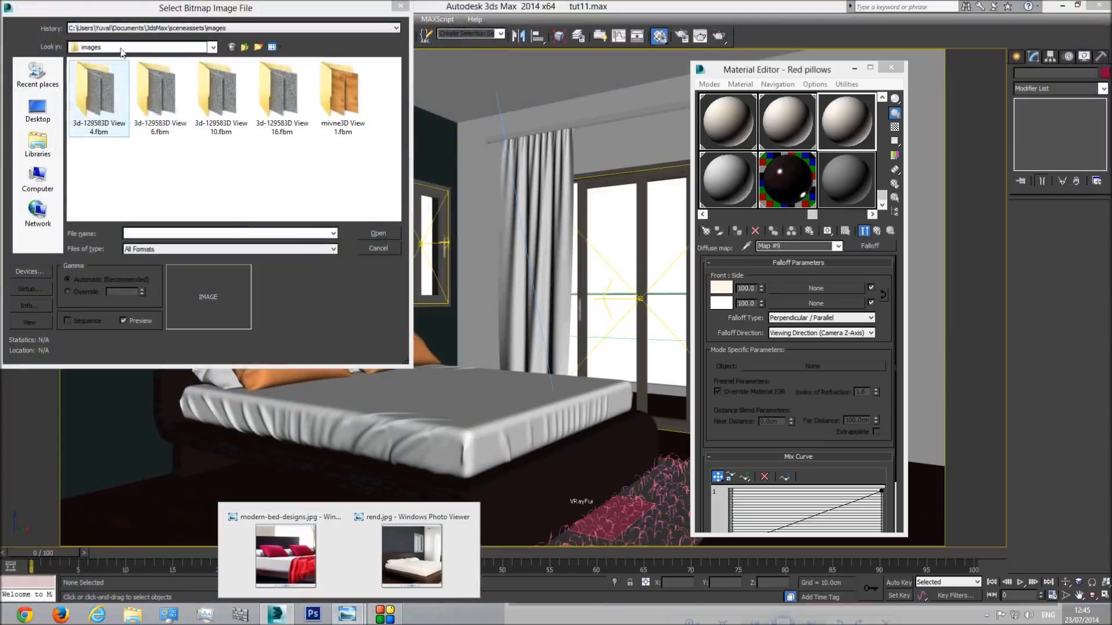
left_click(122, 47)
left_click(108, 180)
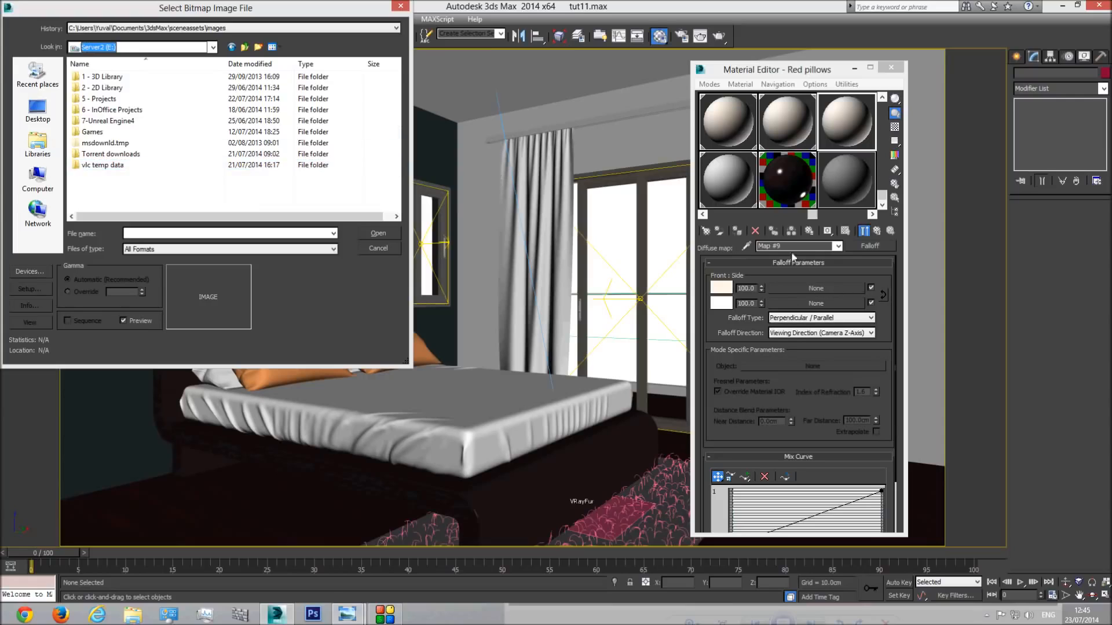
double_click(113, 110)
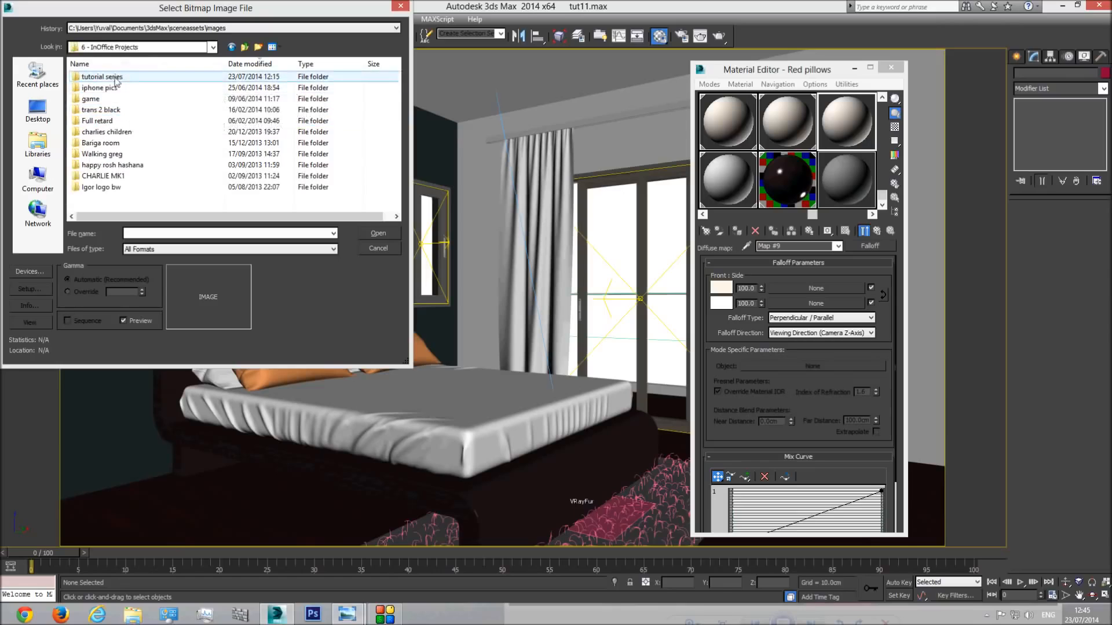
double_click(115, 81)
double_click(103, 165)
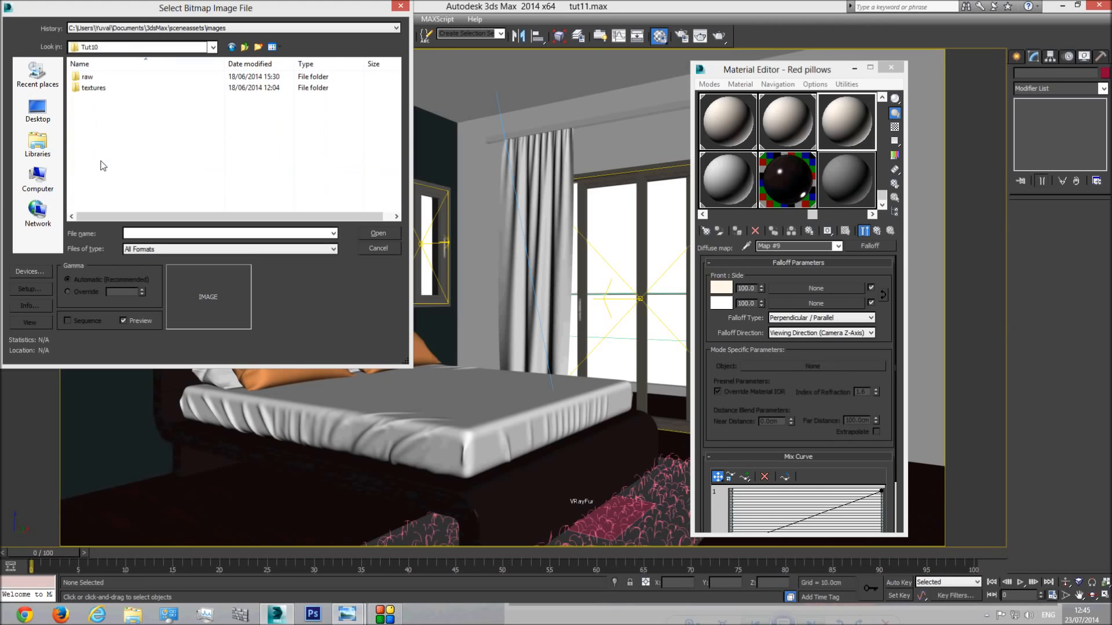
double_click(87, 76)
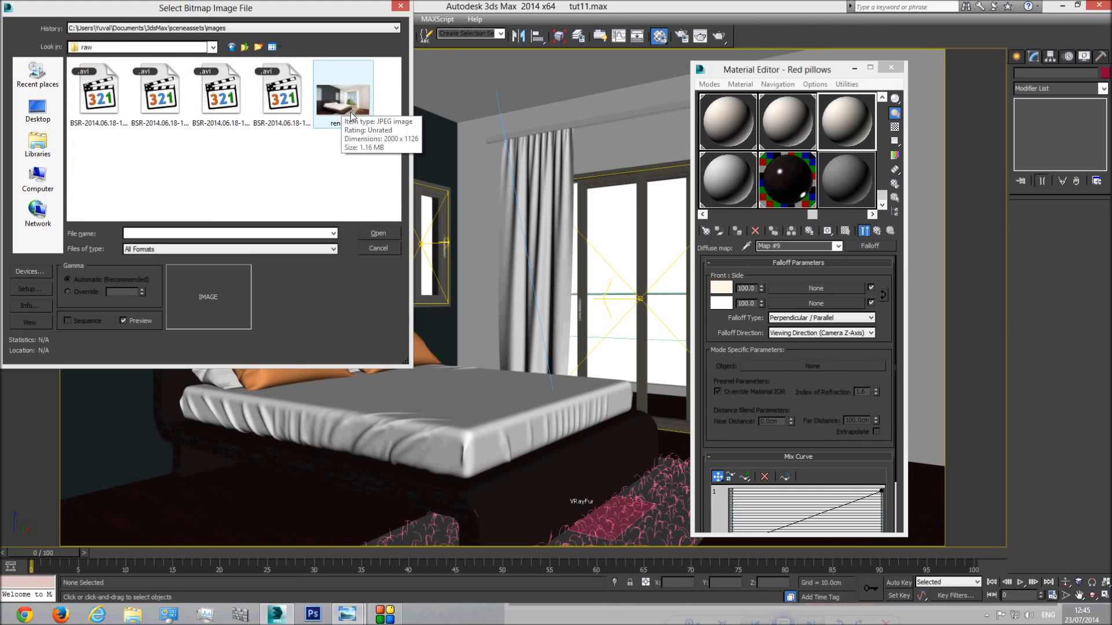
left_click(232, 47)
left_click(232, 47)
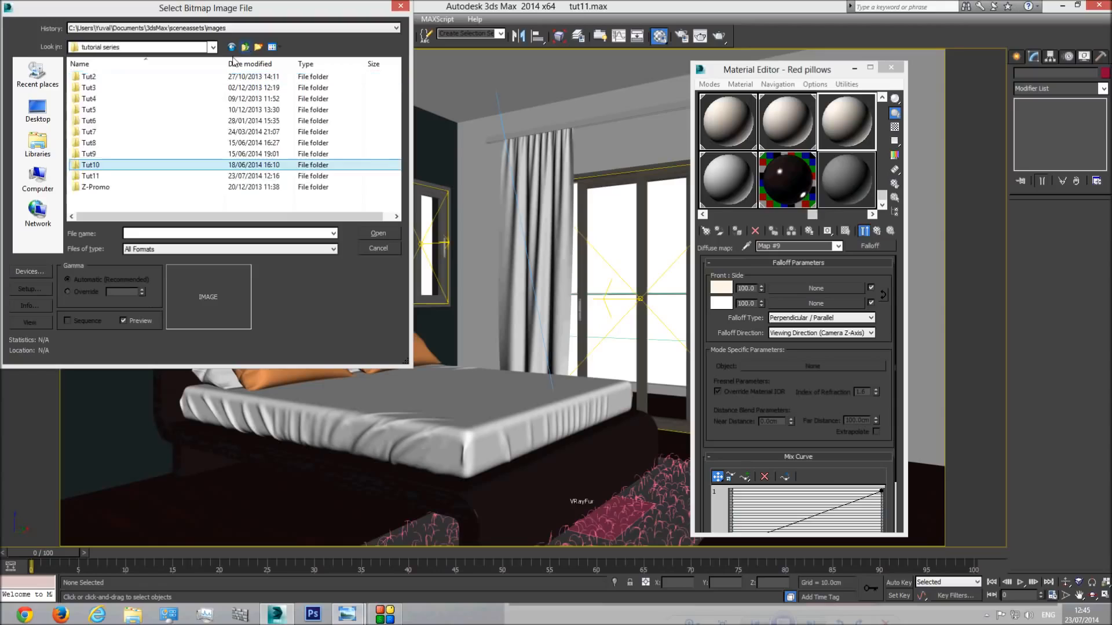
Step: Load modern-bed-designs.jpg from the referance material folder in Tut9 as the front colour's bitmap
double_click(93, 154)
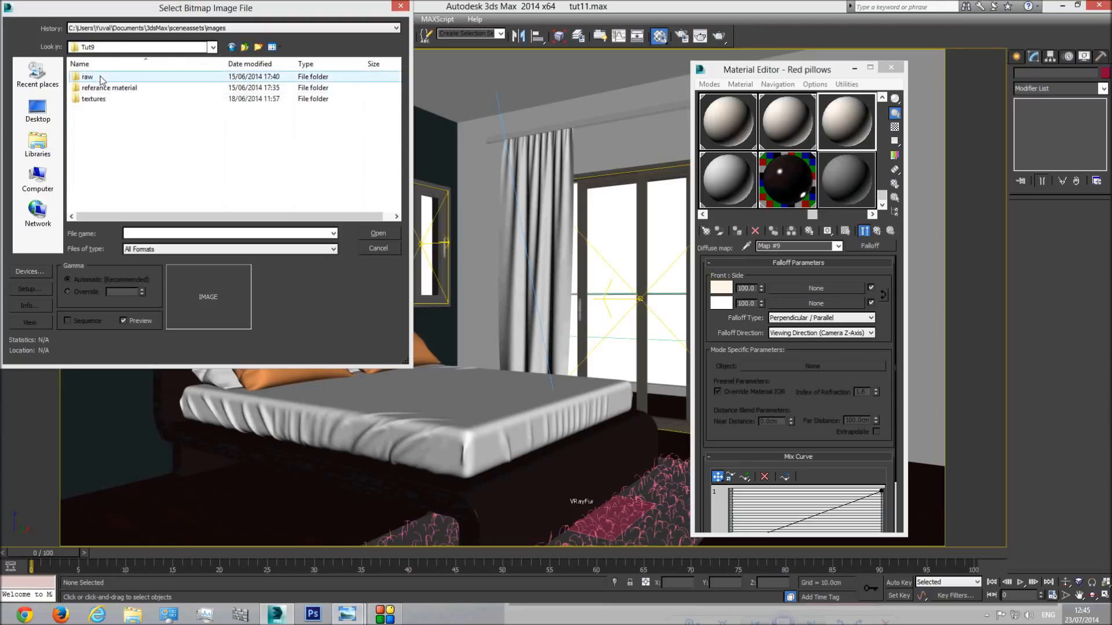
double_click(87, 76)
left_click(233, 48)
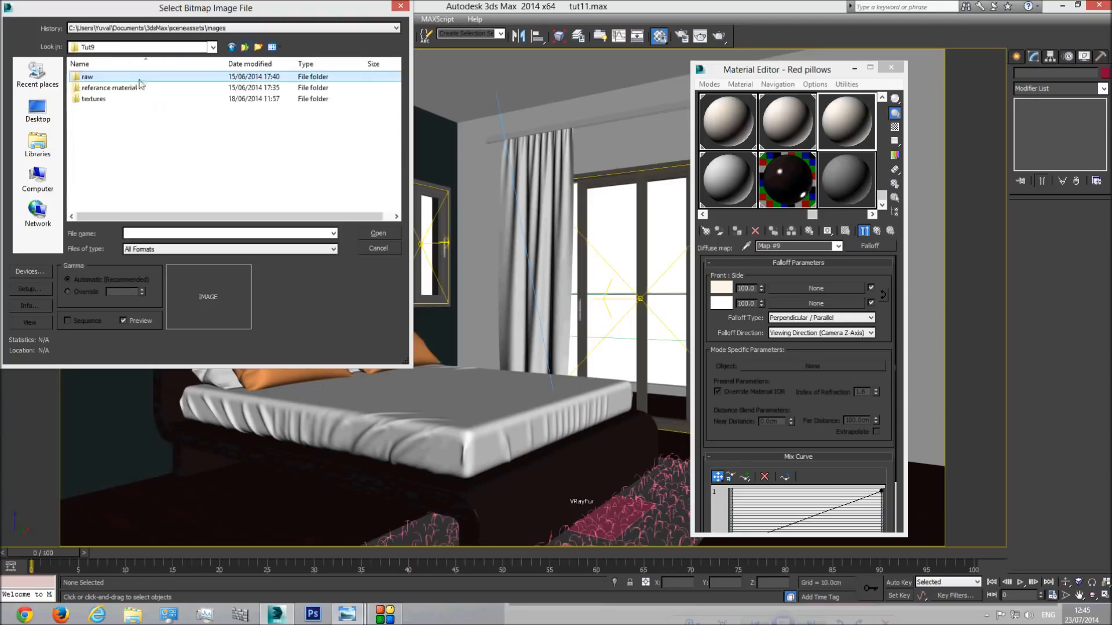
double_click(110, 88)
left_click(163, 108)
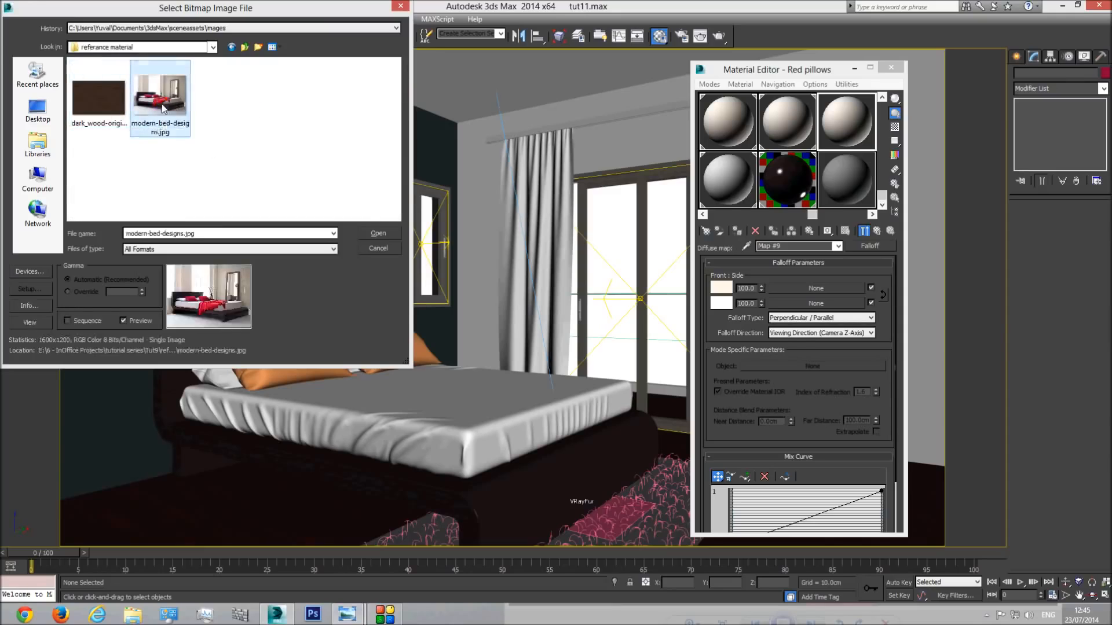
double_click(162, 107)
Step: View the loaded bitmap at full size and read the RGB values of a pixel on the red cushion
double_click(845, 123)
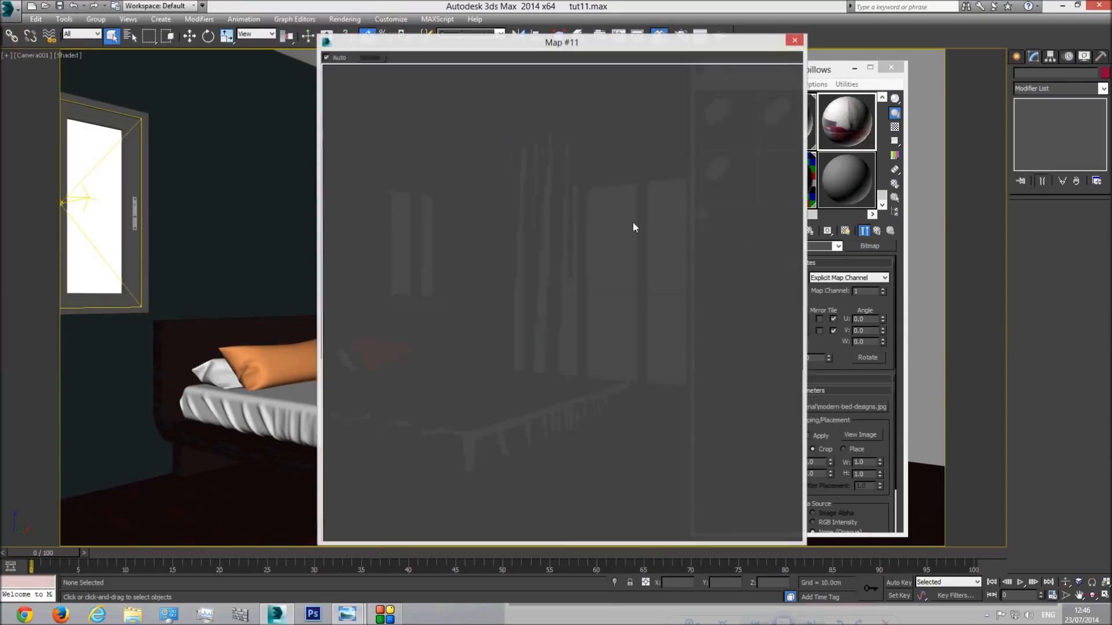
left_click(795, 40)
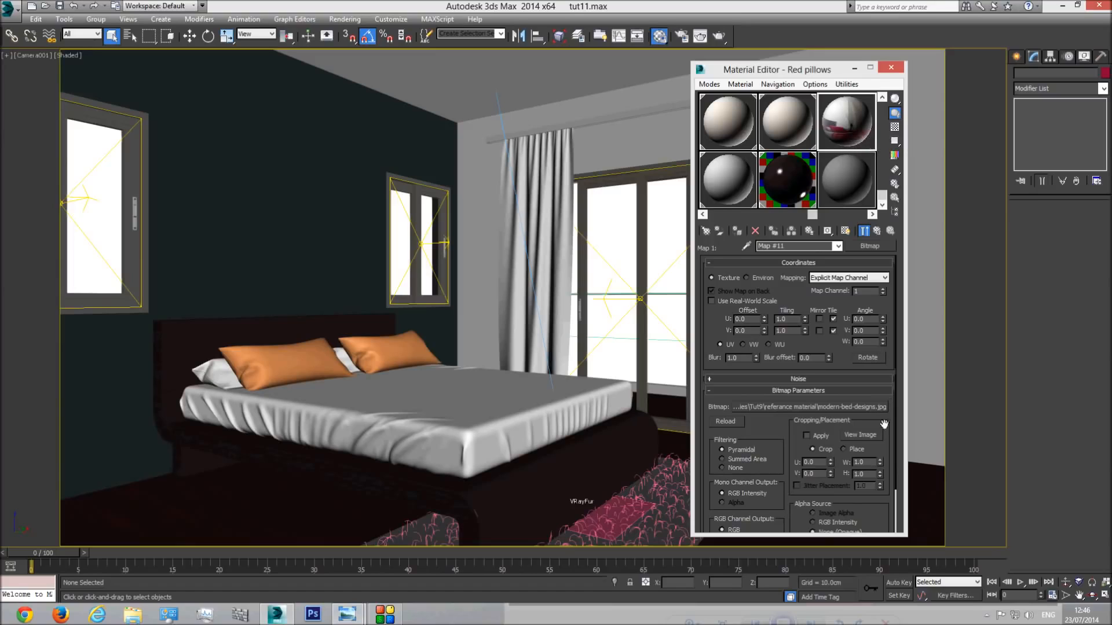
left_click(858, 435)
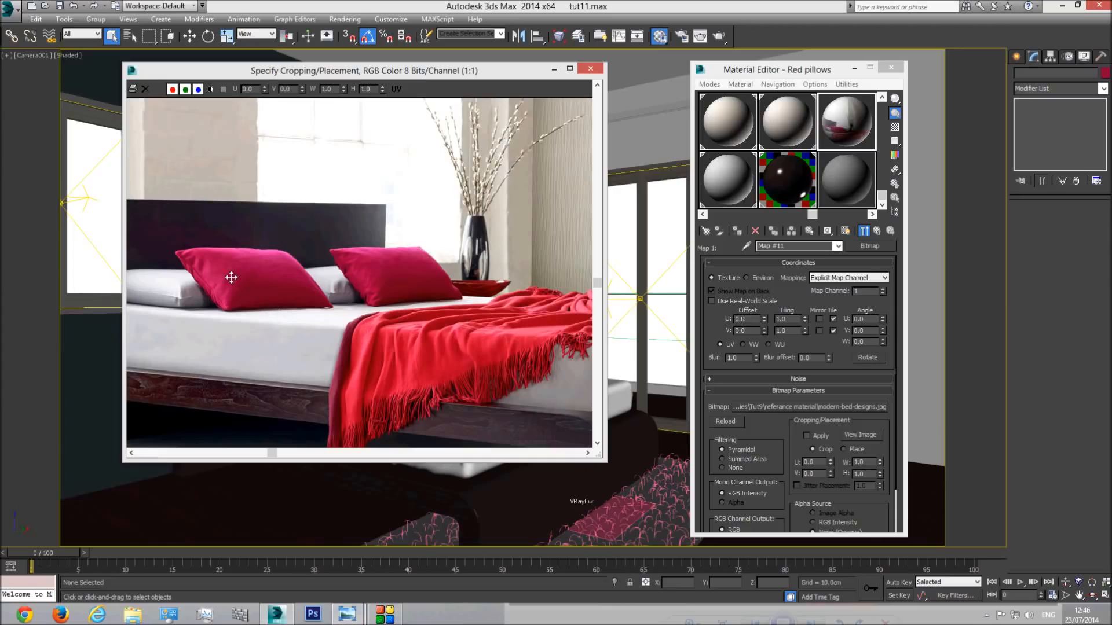
right_click_drag(232, 277, 277, 268)
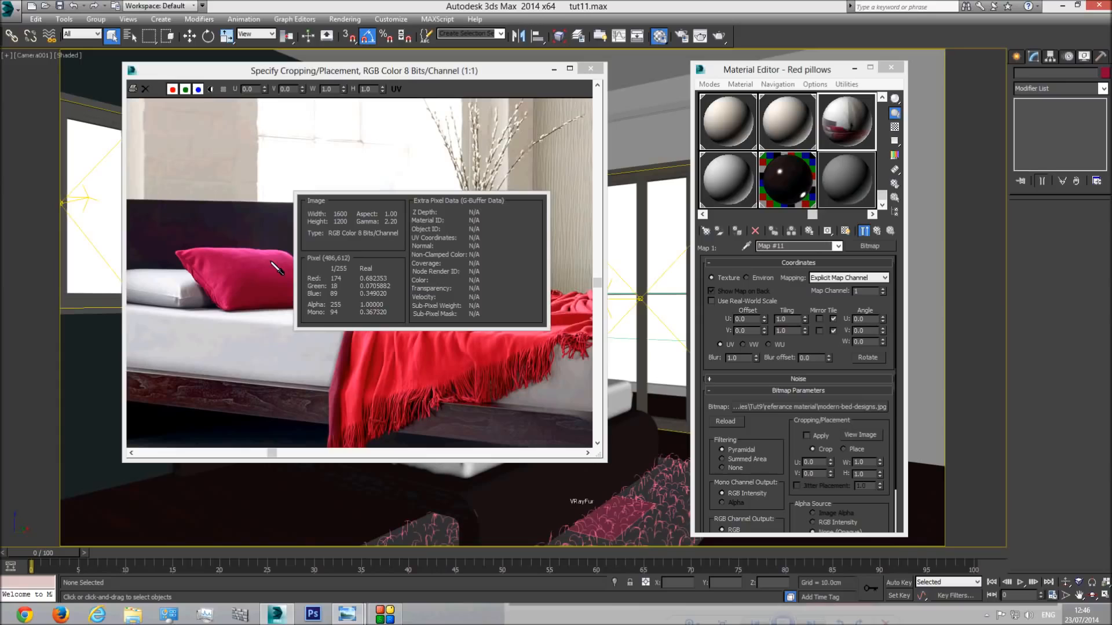
right_click_drag(271, 263, 271, 263)
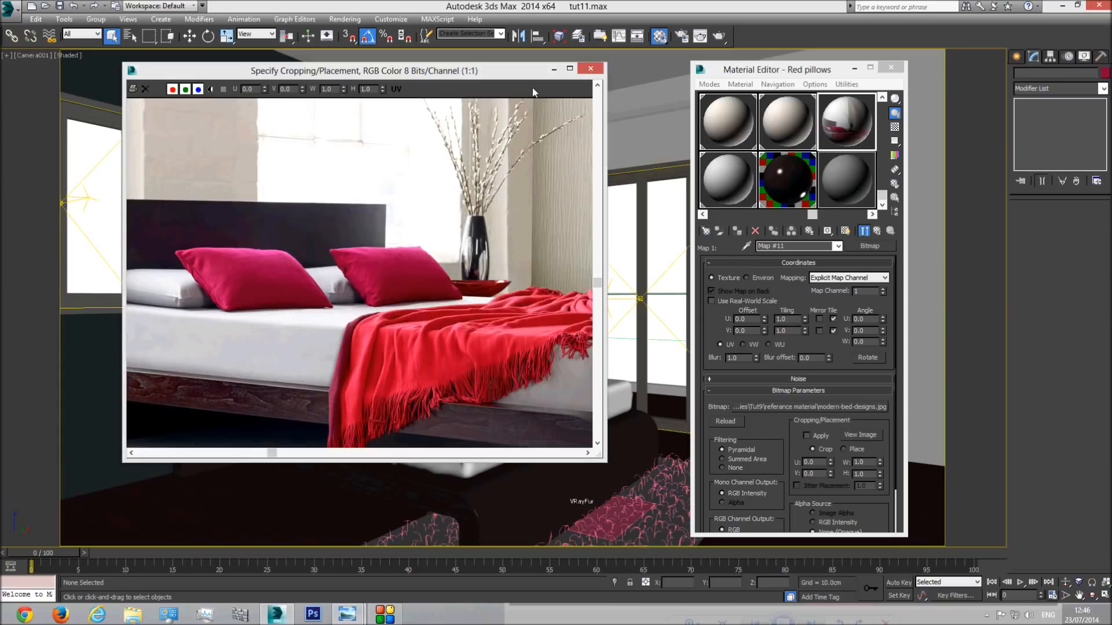
left_click(591, 68)
Step: Return to the Falloff map, set its front colour to RGB 174, 18, 89 and clear the bitmap from its front slot
left_click(837, 246)
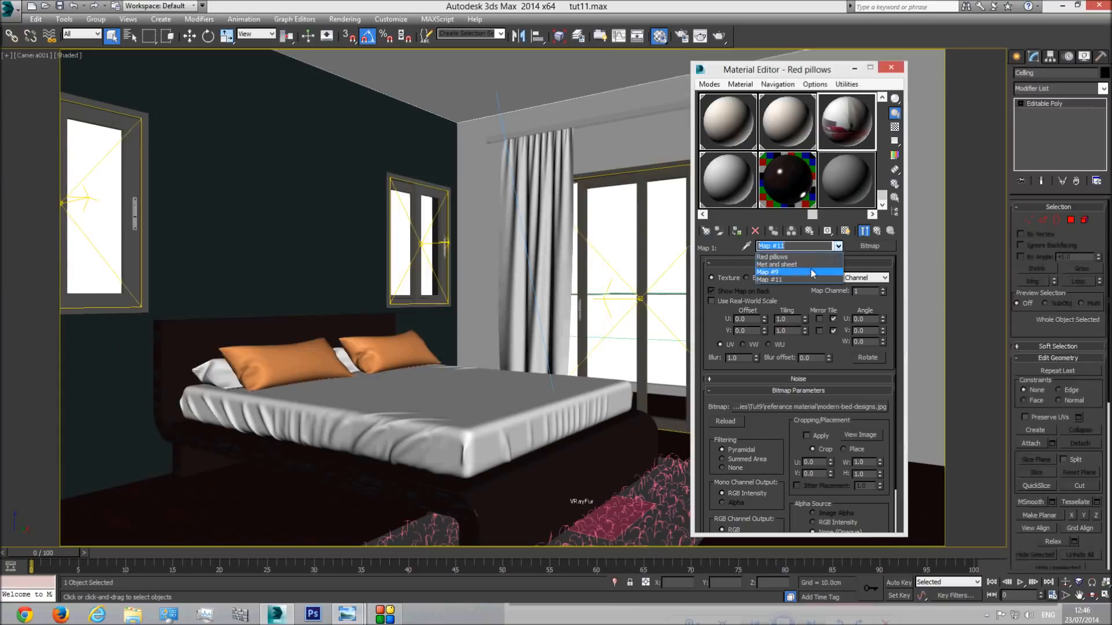
left_click(776, 253)
left_click(721, 287)
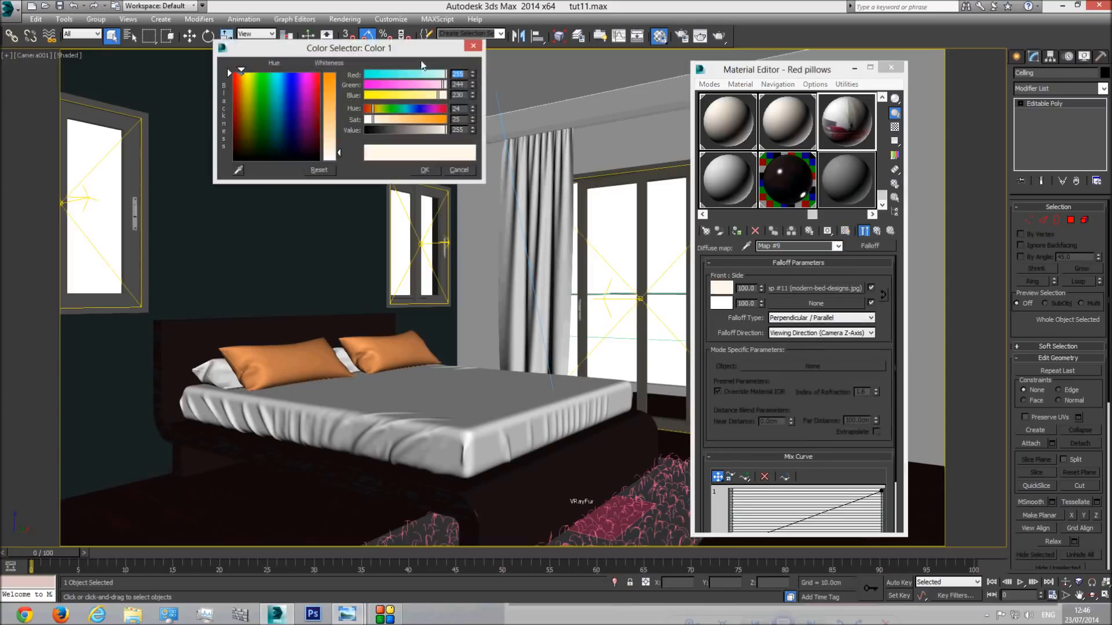
type("174")
key("Tab")
type("18")
key("Tab")
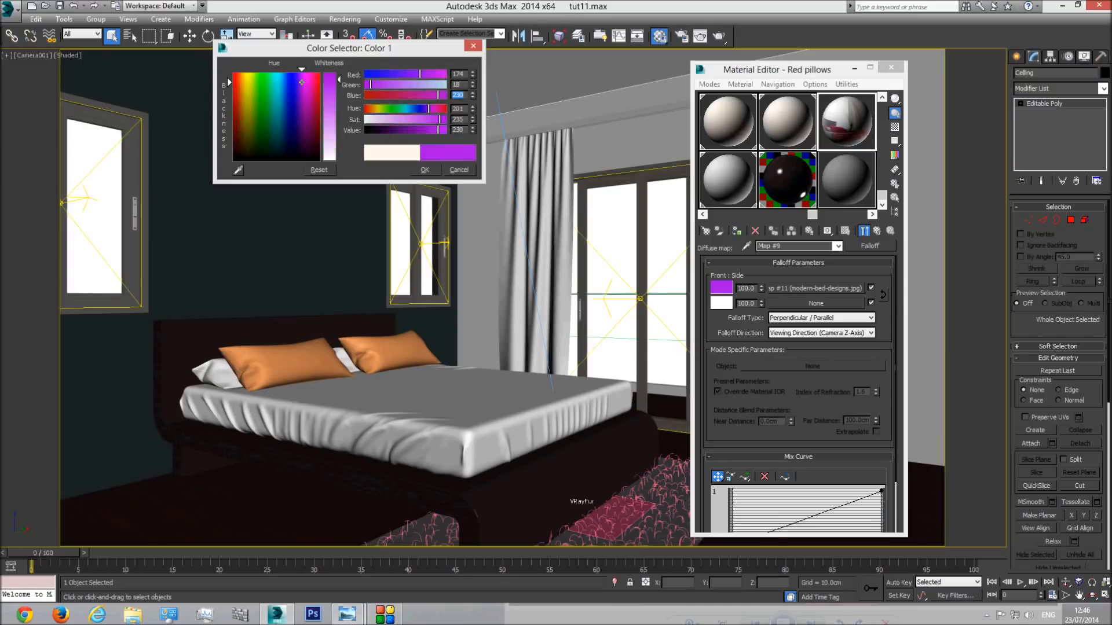
type("89")
key("Tab")
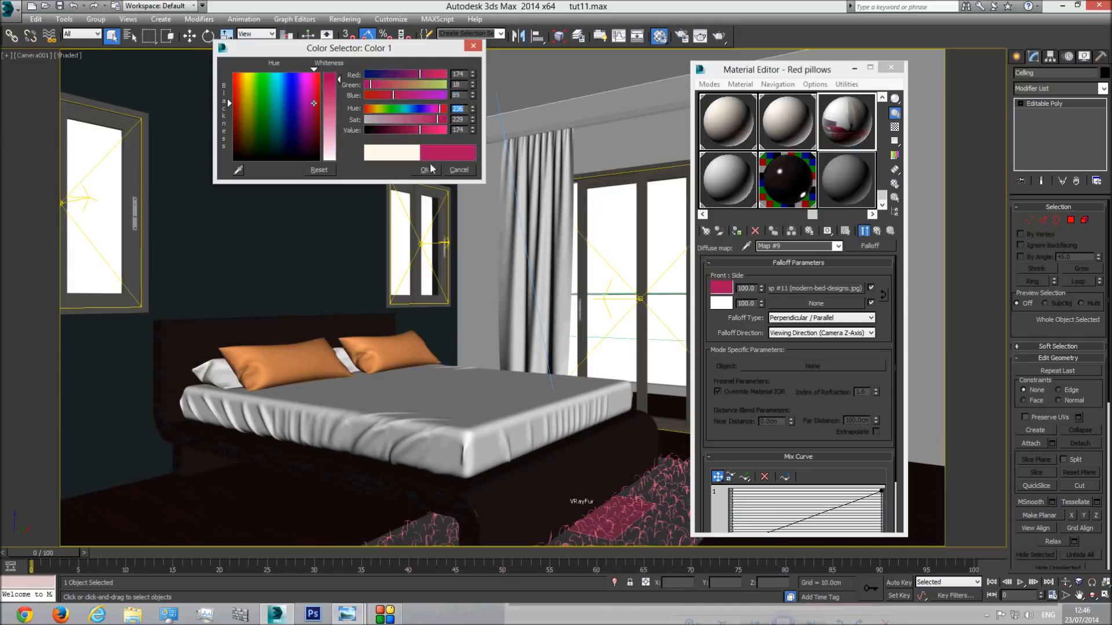
left_click(424, 170)
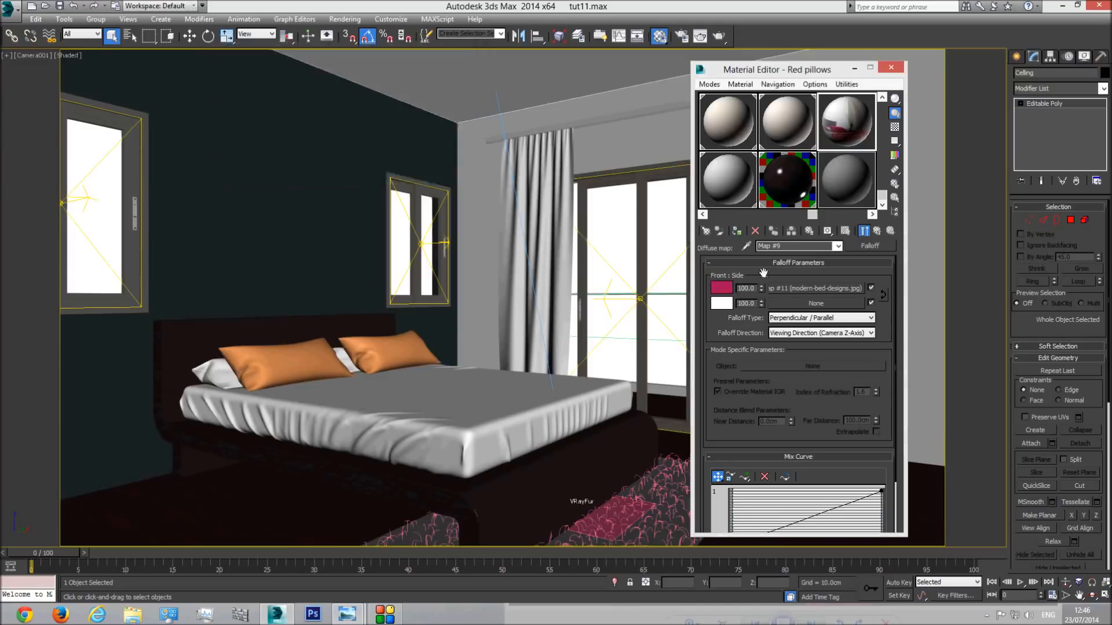
right_click(817, 294)
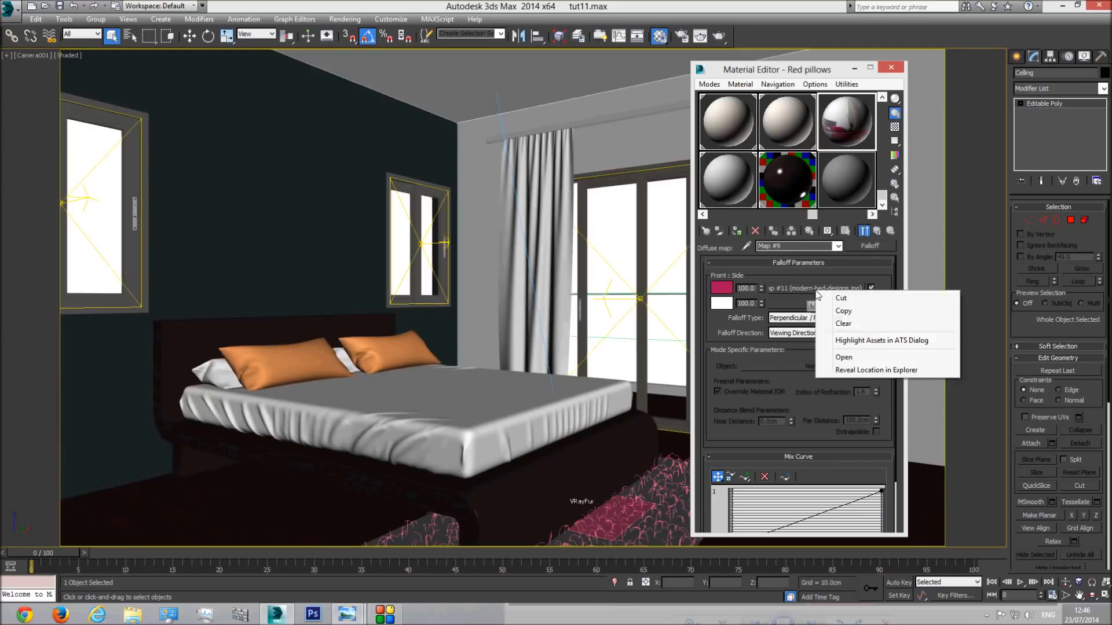
left_click(805, 256)
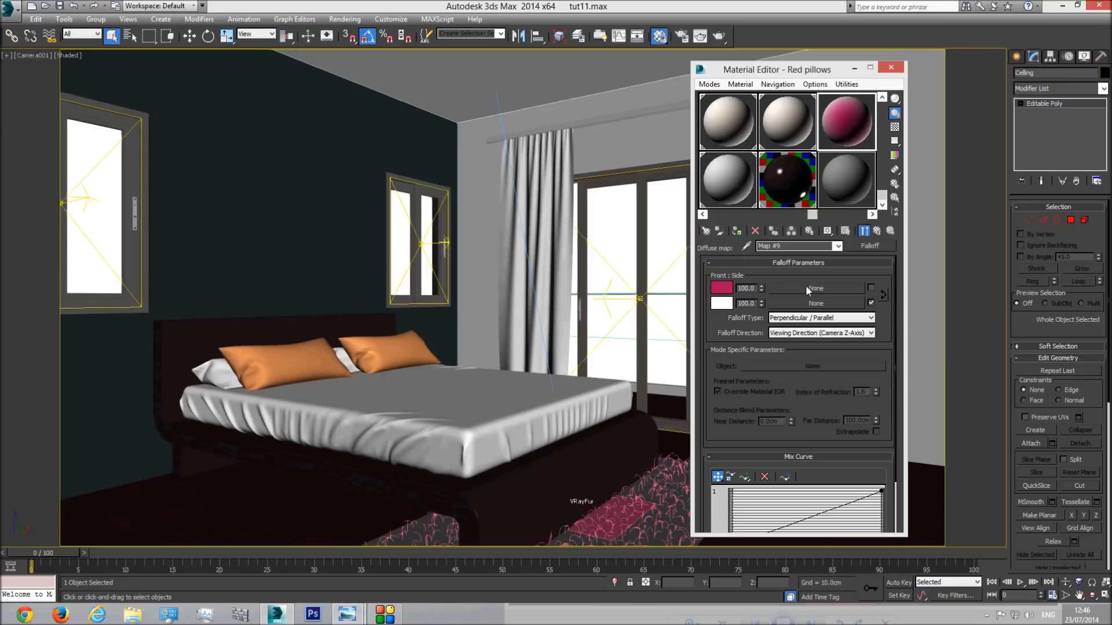
Step: Copy the Falloff's front colour to its side colour and darken the side colour to a Value of 124
right_click(724, 294)
left_click(747, 302)
right_click(719, 305)
left_click(747, 328)
left_click(722, 302)
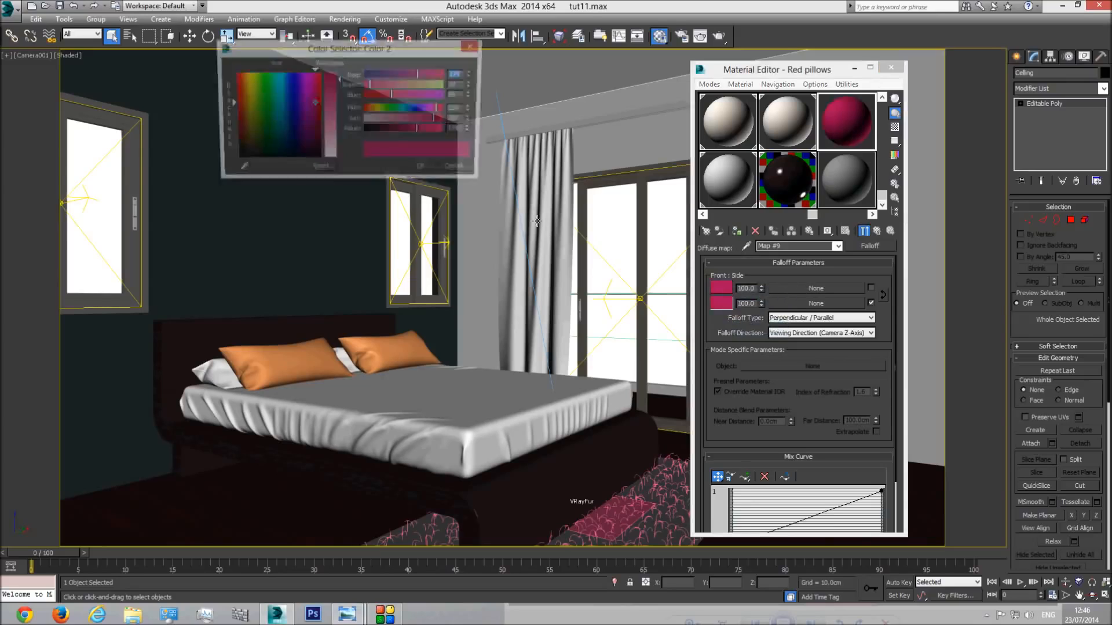
left_click_drag(420, 130, 404, 131)
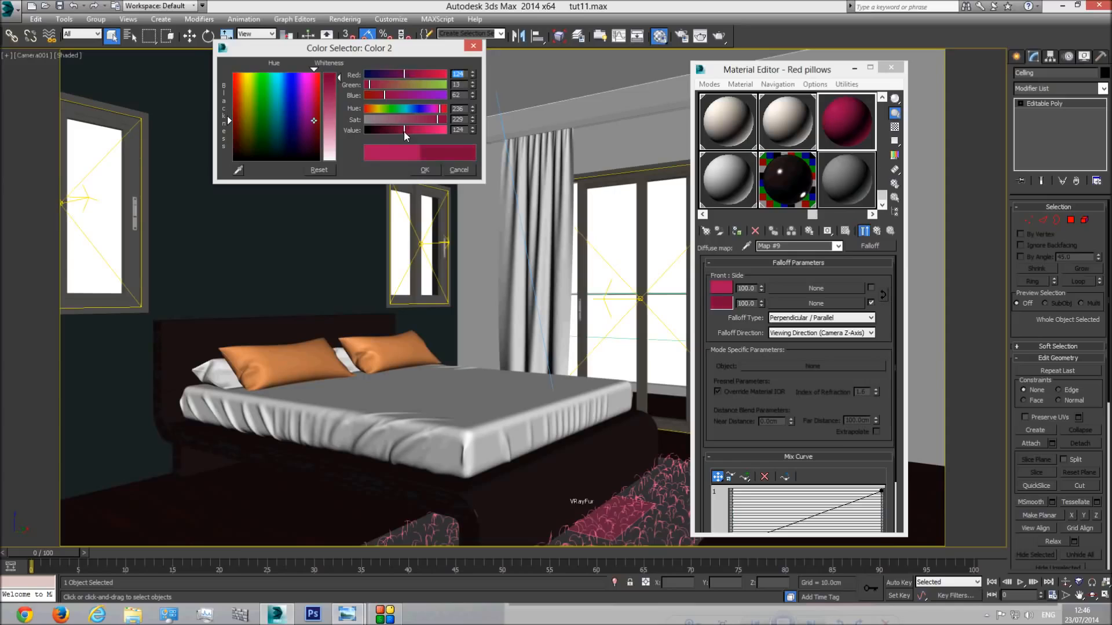
left_click(425, 171)
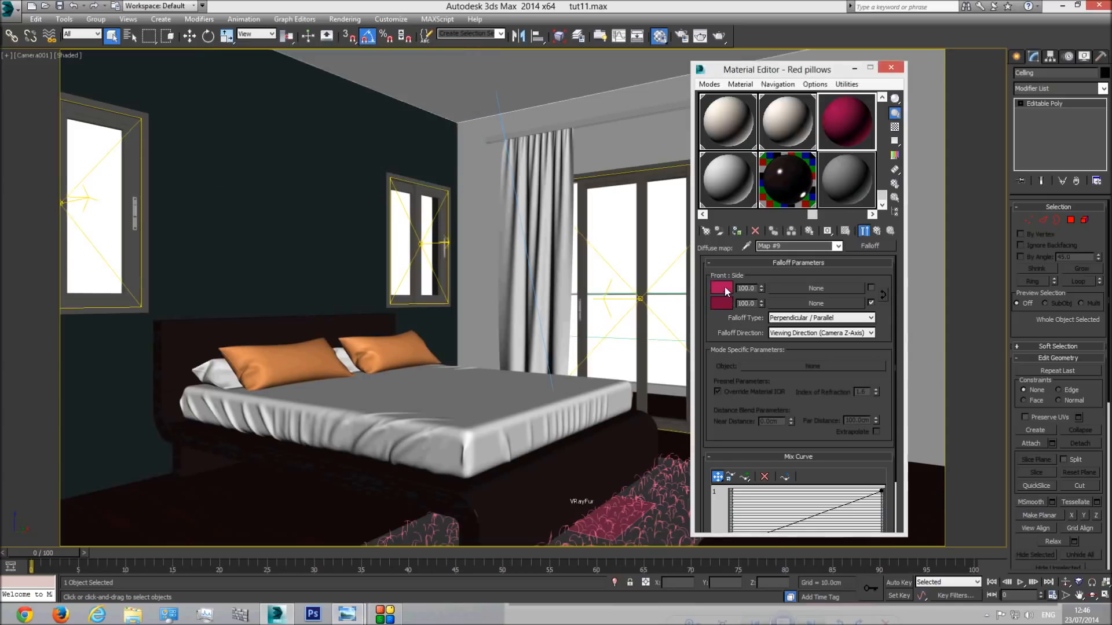
Step: Brighten the Falloff's front colour to a Value of 210
left_click(724, 287)
left_click_drag(419, 130, 433, 130)
left_click(425, 169)
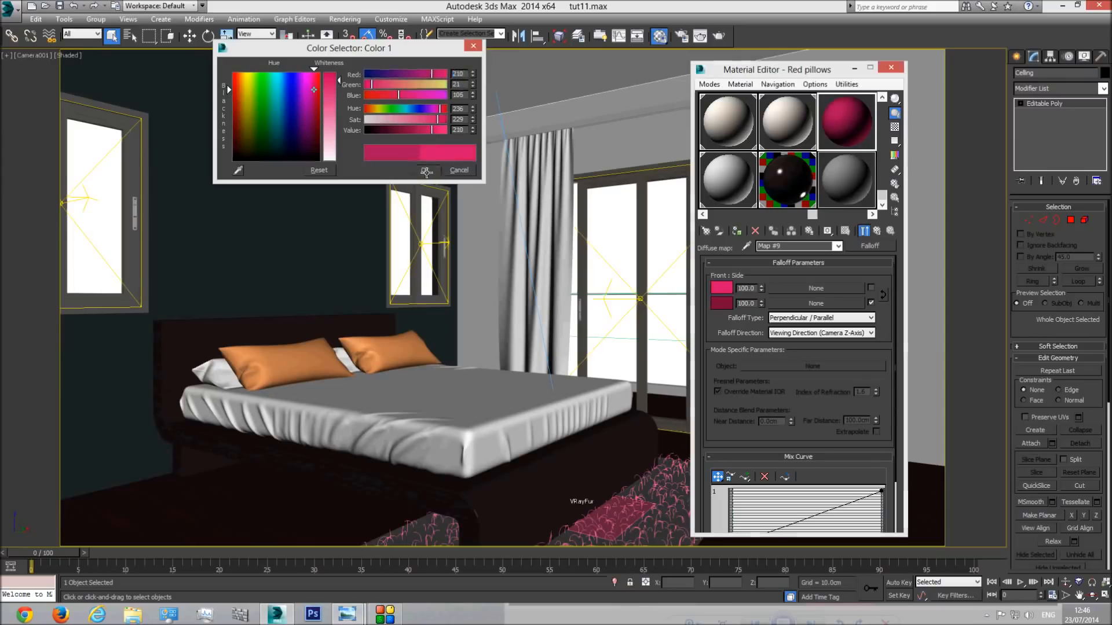
Step: Return to the Red pillows blend material, copy its base material into the sample slot below as a Copy, and name it Red pillow
left_click(838, 248)
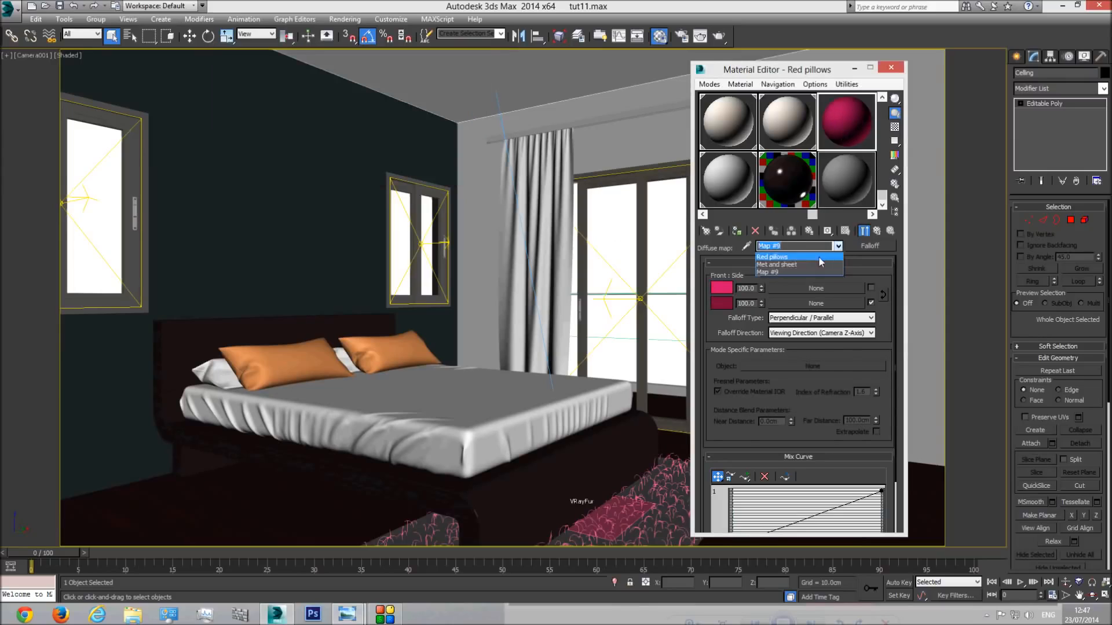
left_click(818, 255)
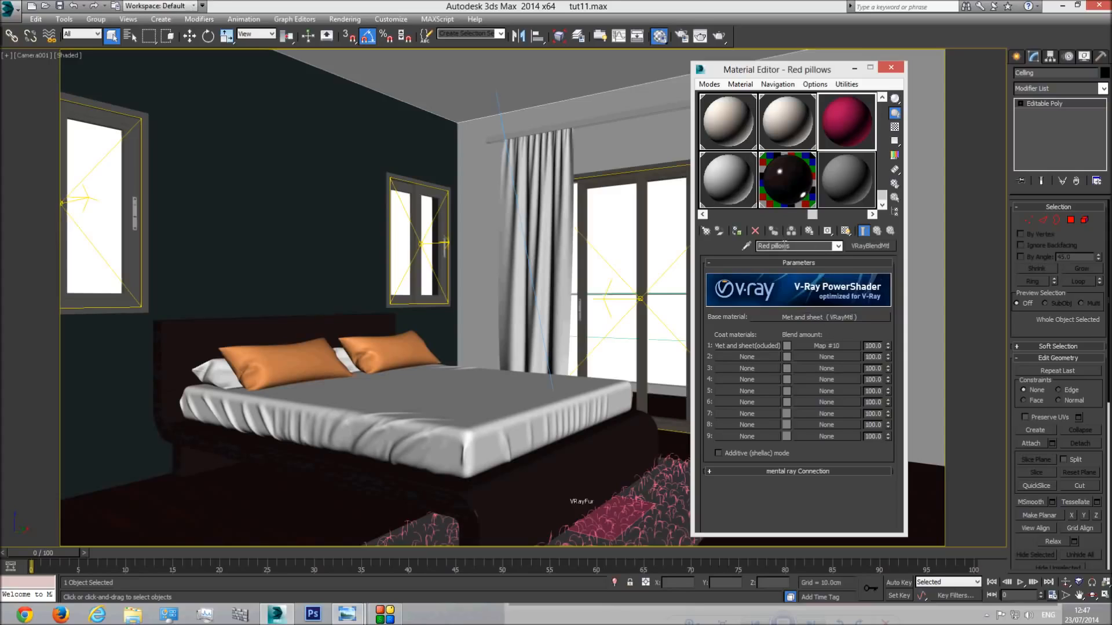
left_click_drag(812, 317, 847, 172)
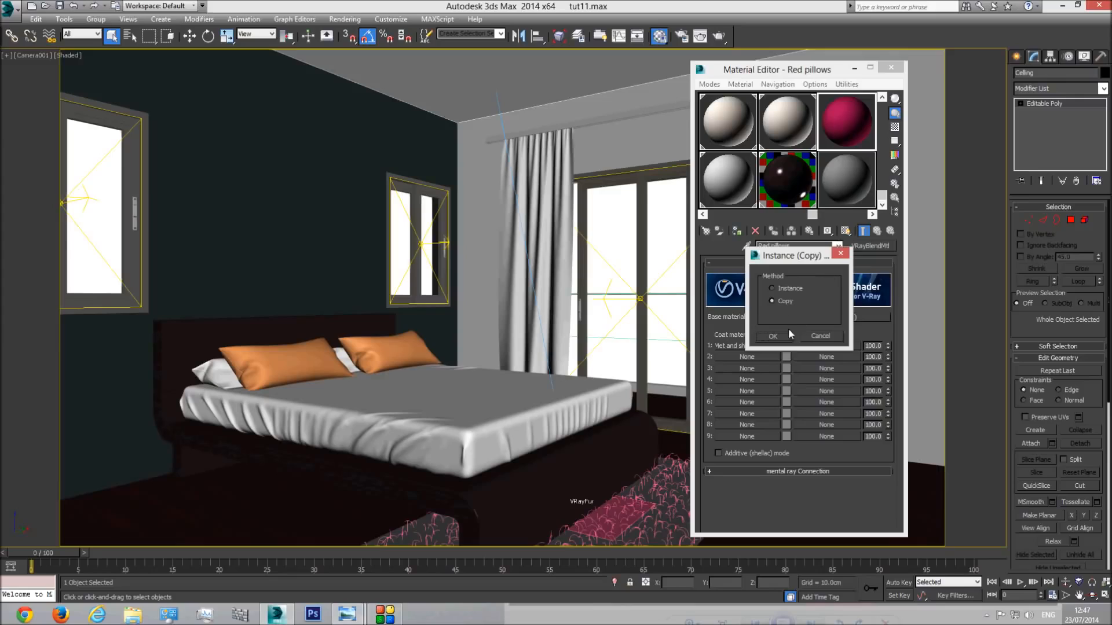
left_click(788, 335)
left_click(847, 188)
left_click(822, 246)
type("Re")
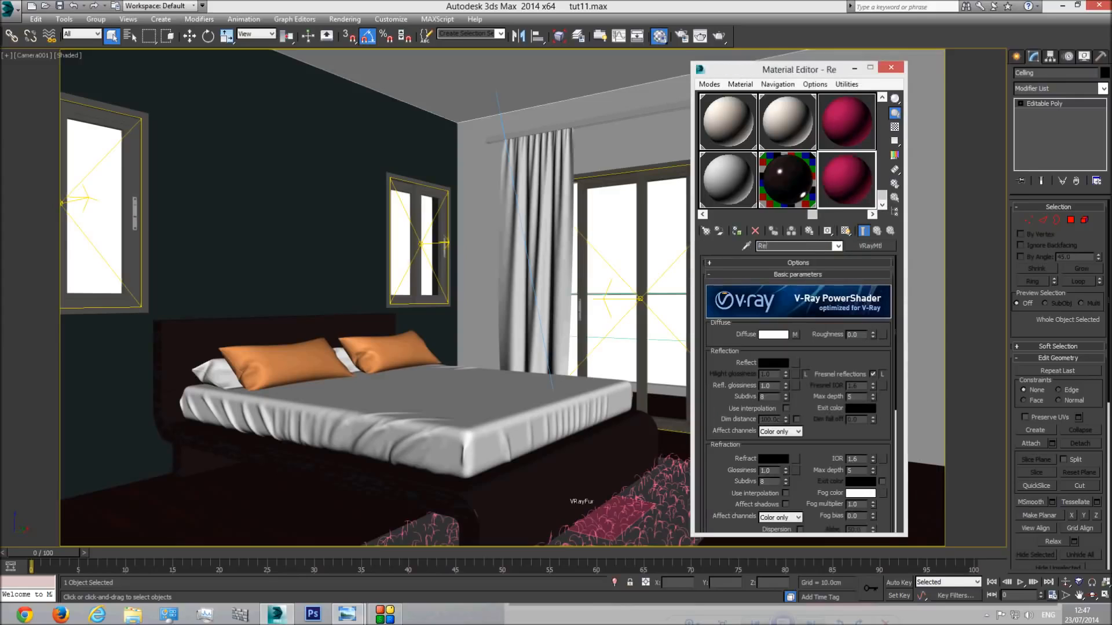
type("d pillow")
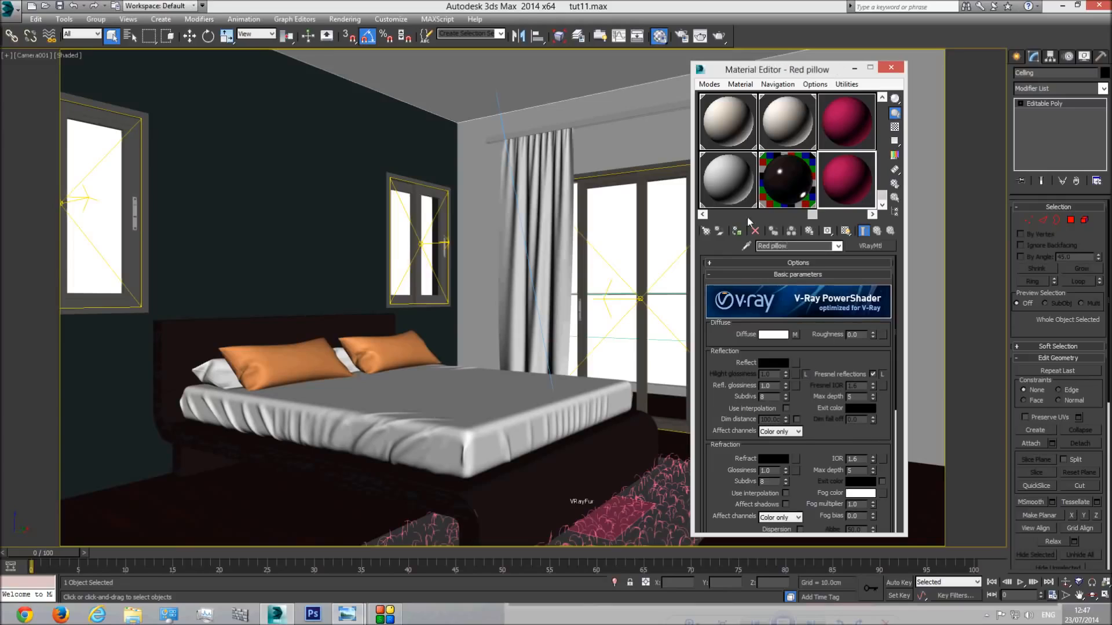
Step: Overwrite the Red pillows blend material's sample slot with an unused default grey material
left_click(842, 112)
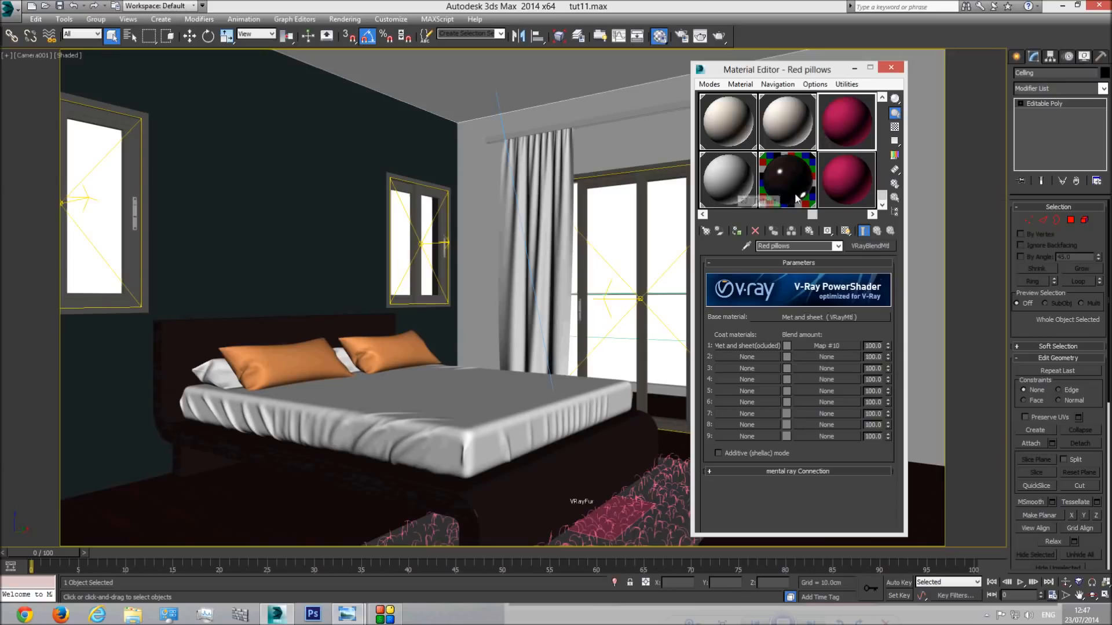
left_click(871, 214)
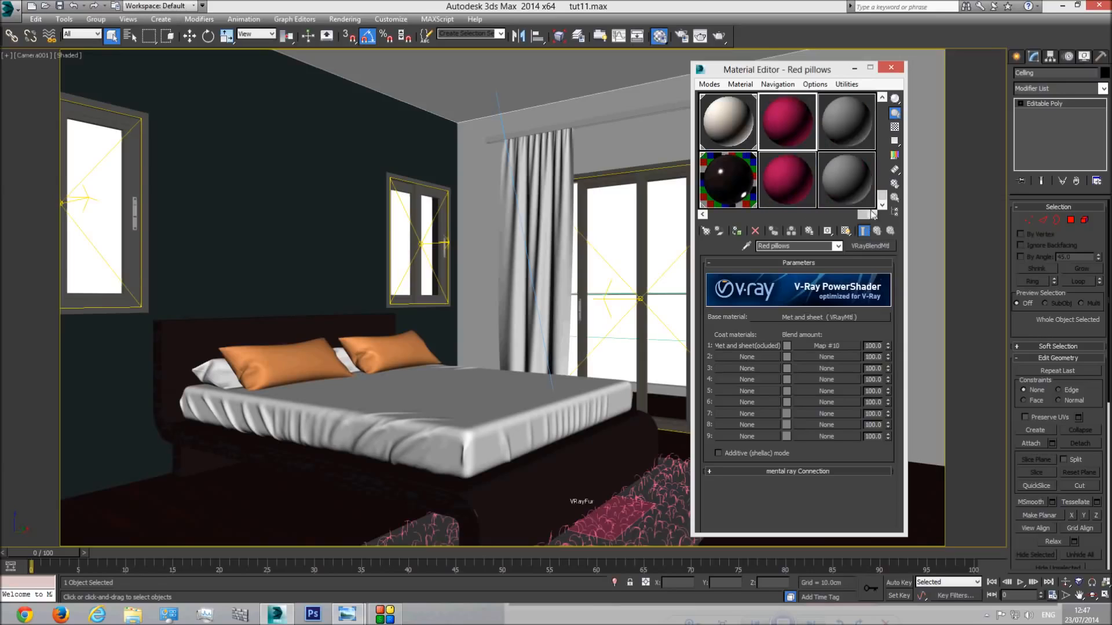
left_click(847, 118)
left_click_drag(848, 117, 788, 130)
Step: Assign the Red pillow material to both front cushions on the bed and show it shaded in the viewport
left_click(795, 178)
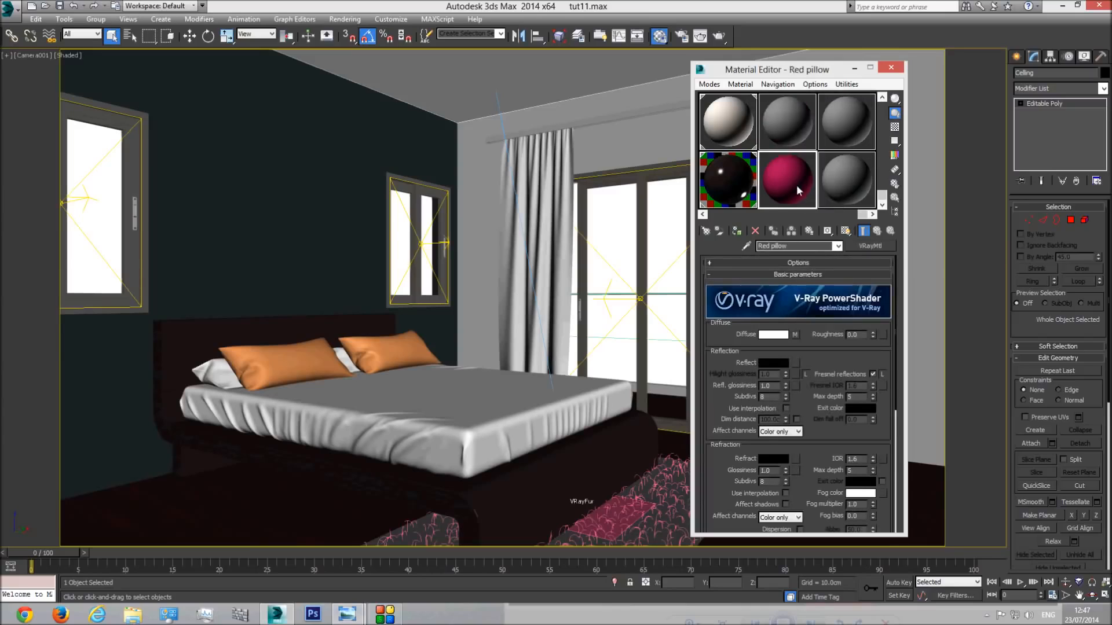
left_click_drag(793, 190, 393, 350)
left_click_drag(664, 213, 310, 358)
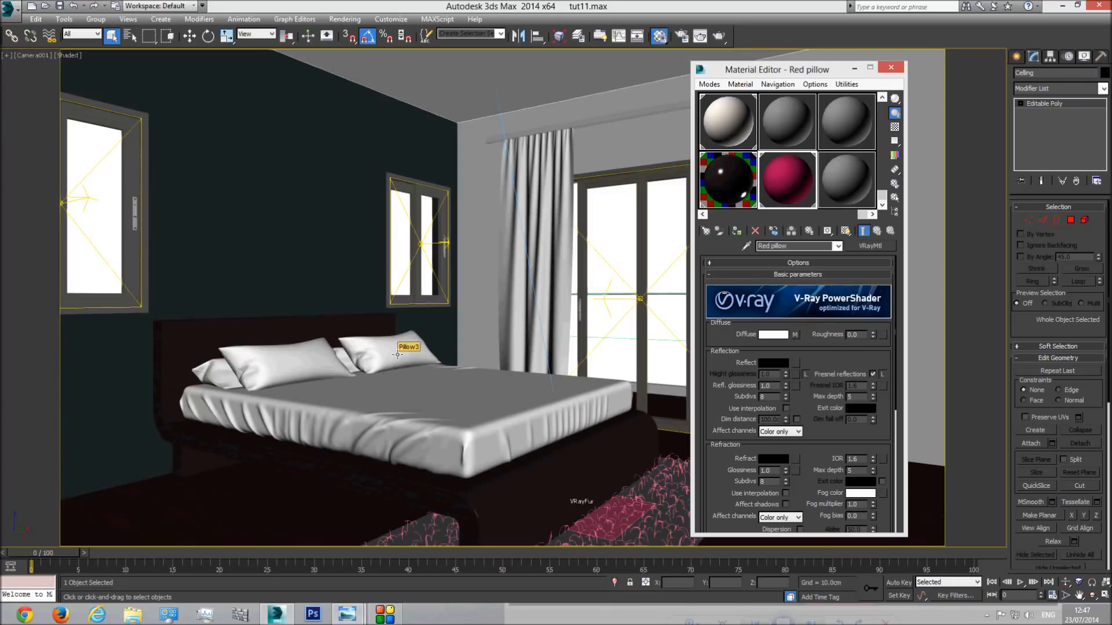
left_click(844, 231)
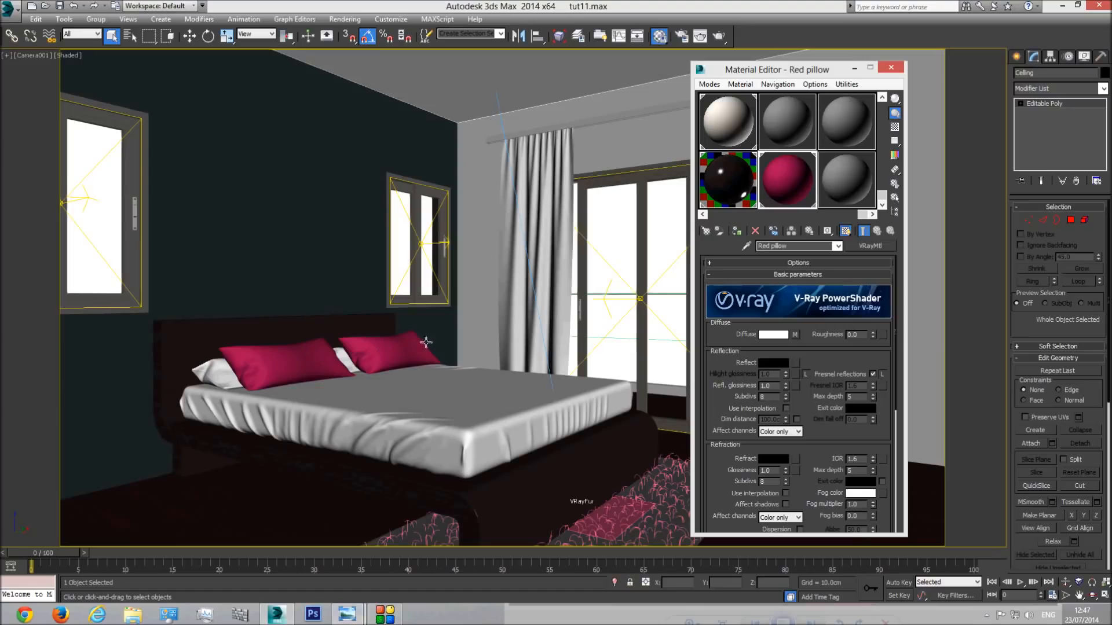
Step: Compare the cushions' colour with the modern-bed-designs.jpg reference photo, then return to the 3ds Max scene
mouse_move(359, 616)
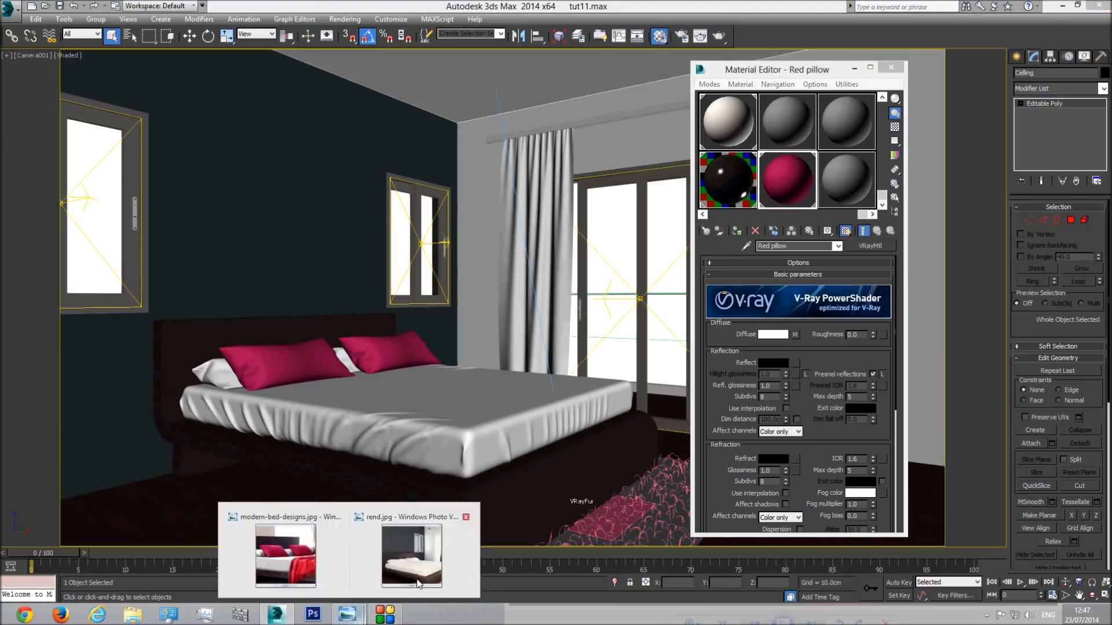
left_click(287, 556)
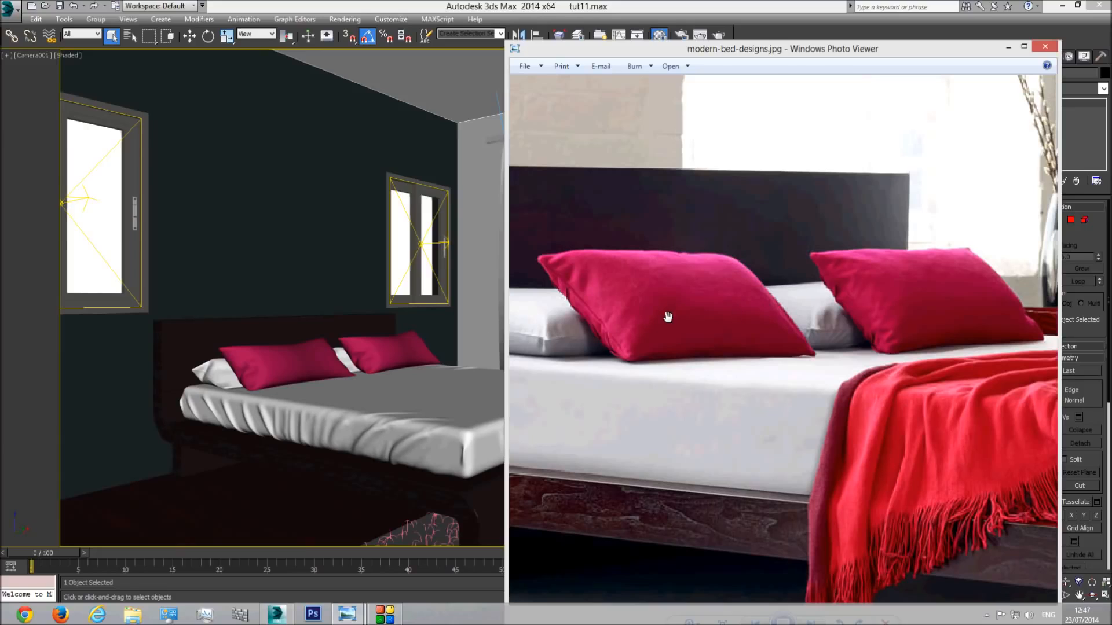
left_click(462, 3)
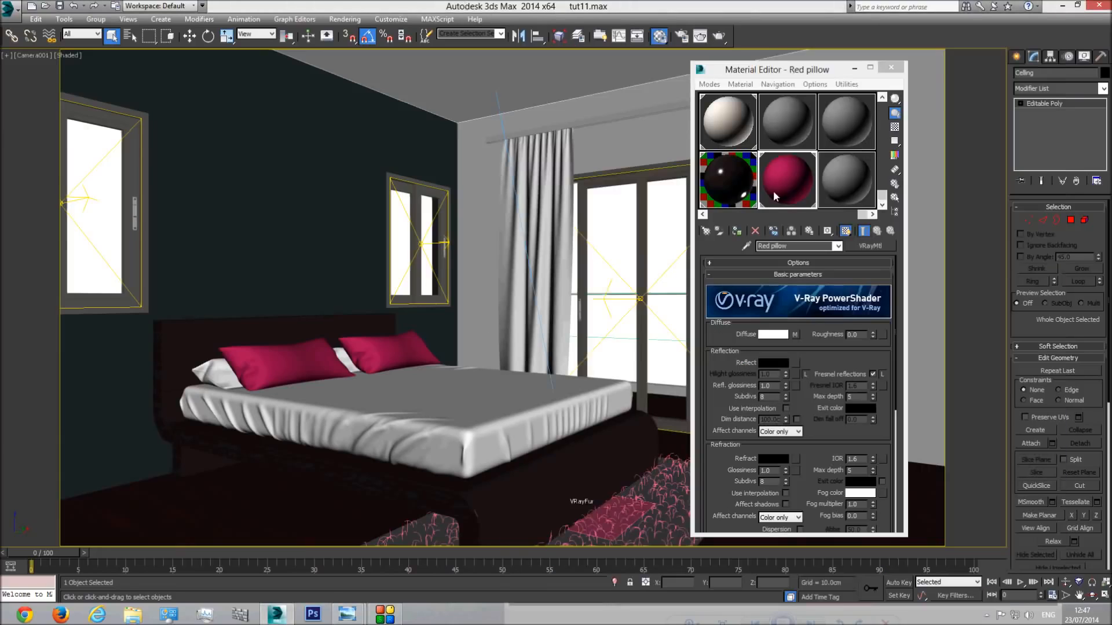
Step: Render only a Region of the Camera001 view around the cushions in Production mode and enlarge the render preview to 1:1
left_click(711, 36)
left_click(152, 106)
left_click(150, 133)
left_click_drag(509, 426, 383, 379)
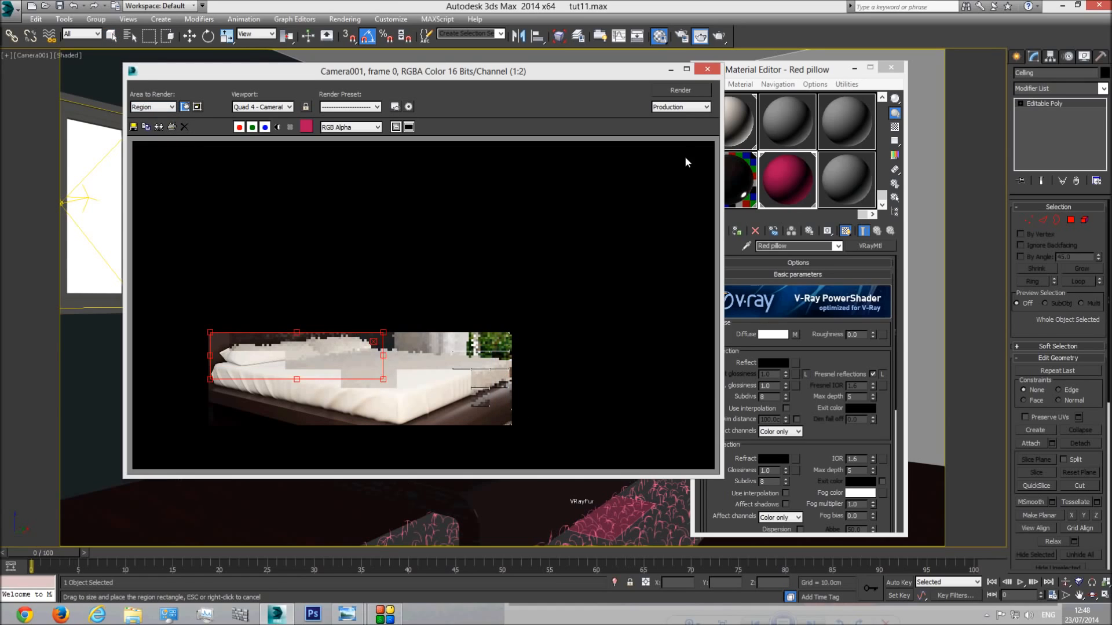
left_click(682, 90)
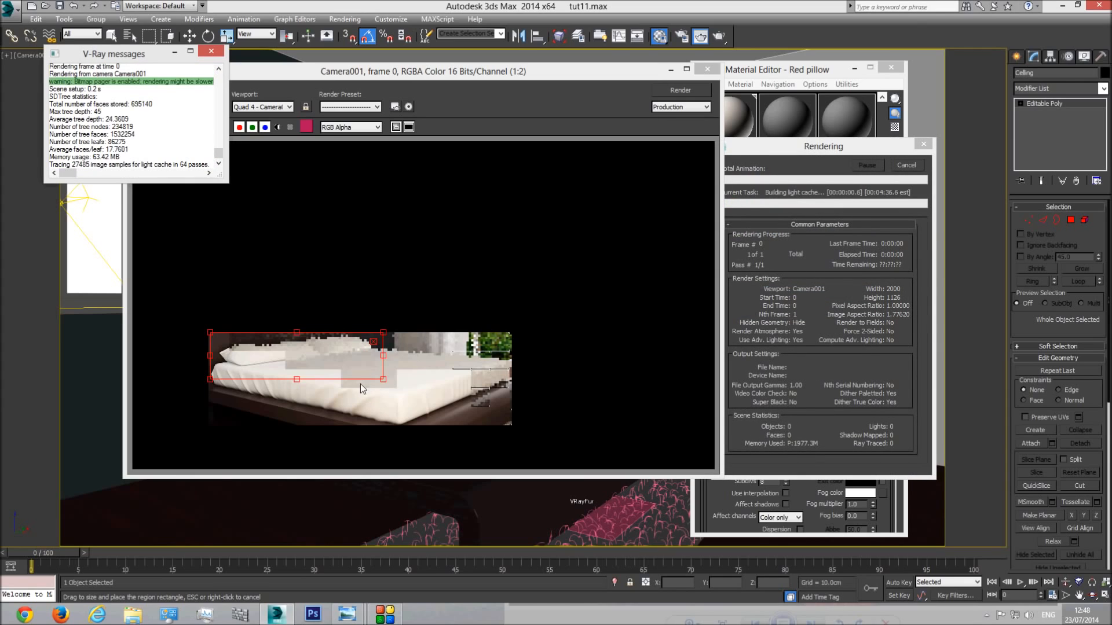
left_click(304, 361)
scroll(299, 366, "up", 1)
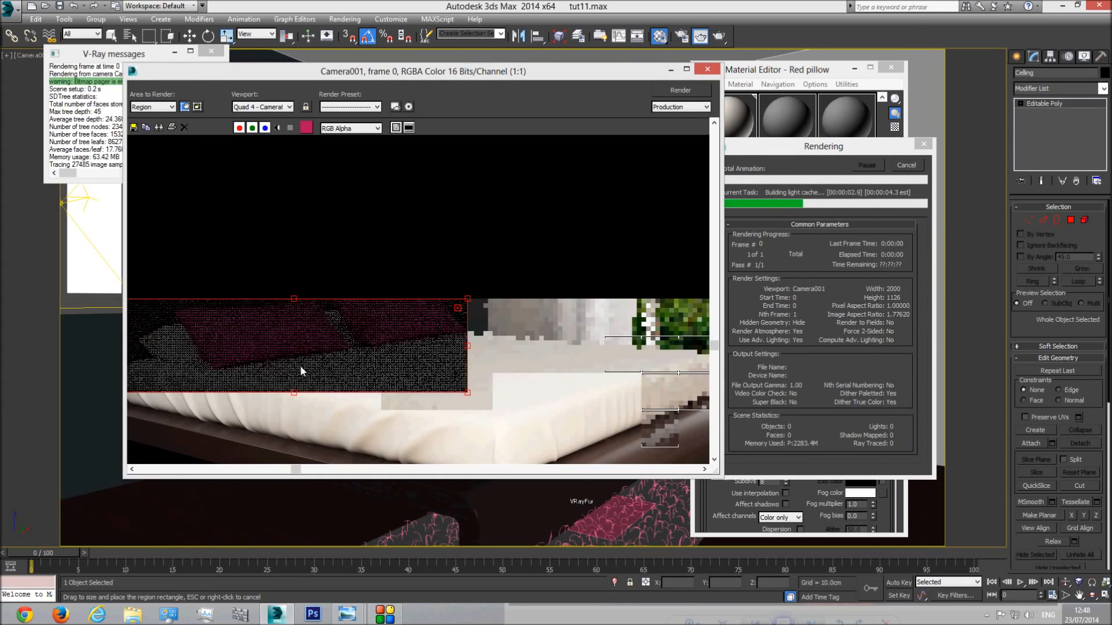
Step: Compare the rendered pink pillows with those in the reference photo modern-bed-designs.jpg
mouse_move(346, 614)
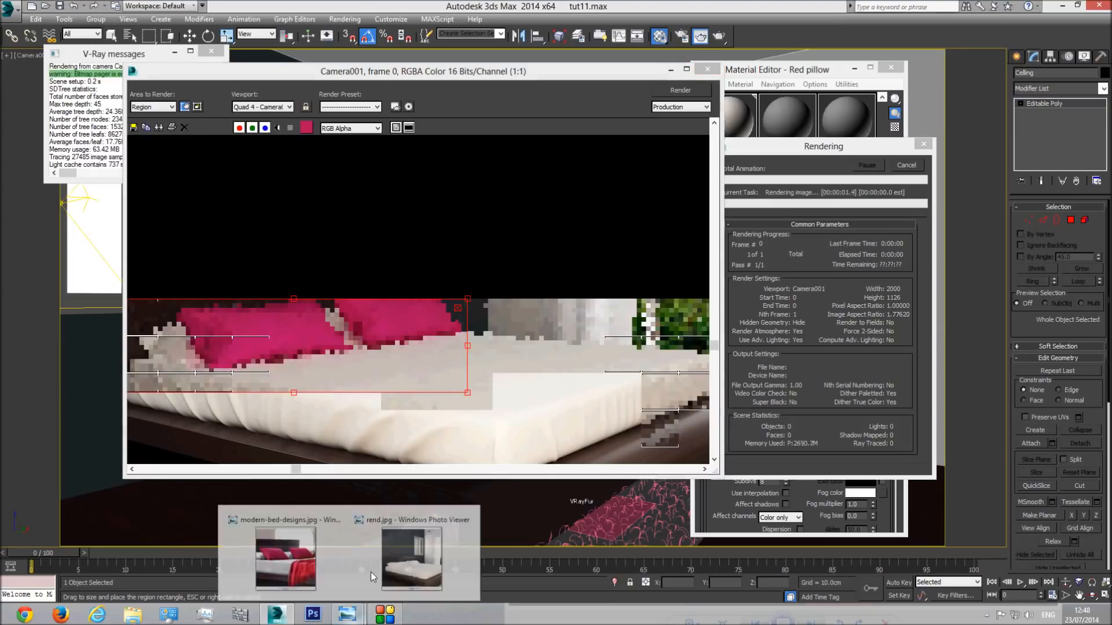
left_click(286, 556)
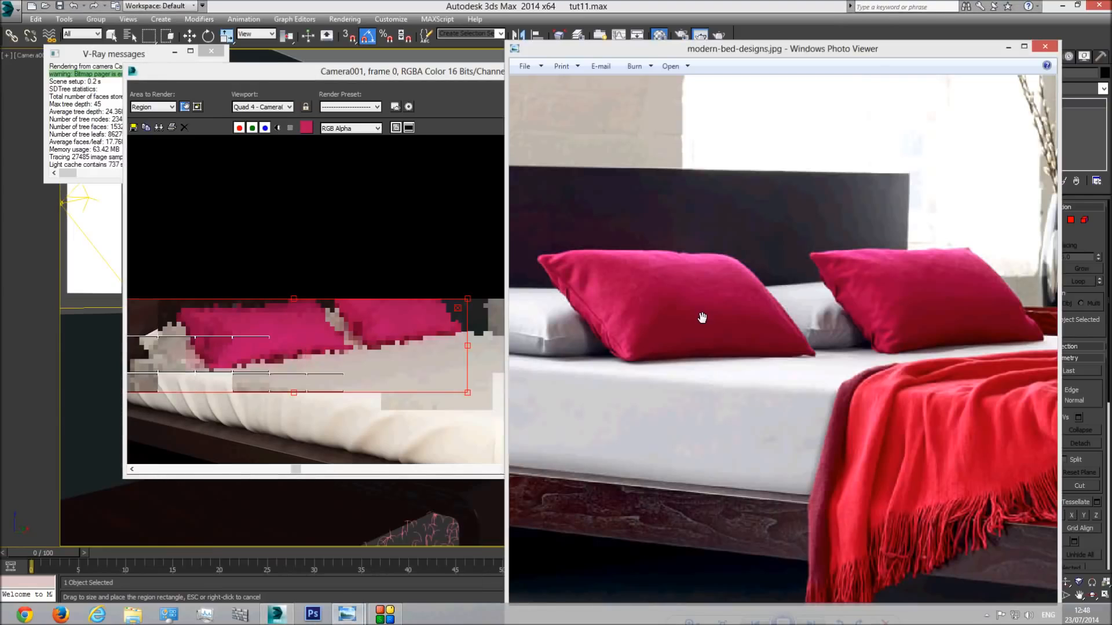
left_click(344, 353)
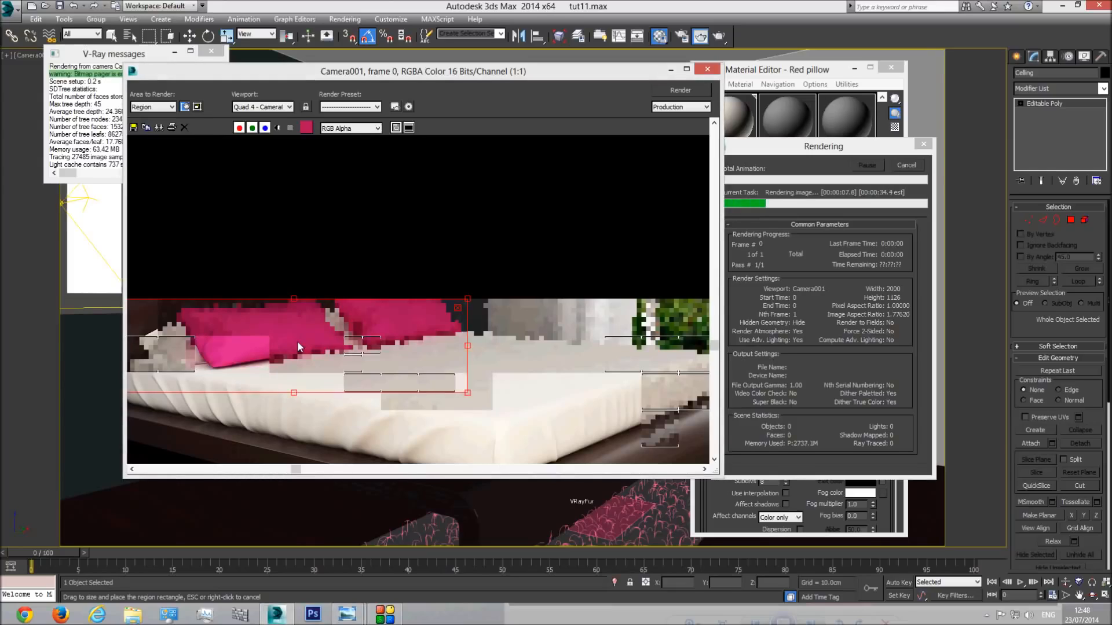
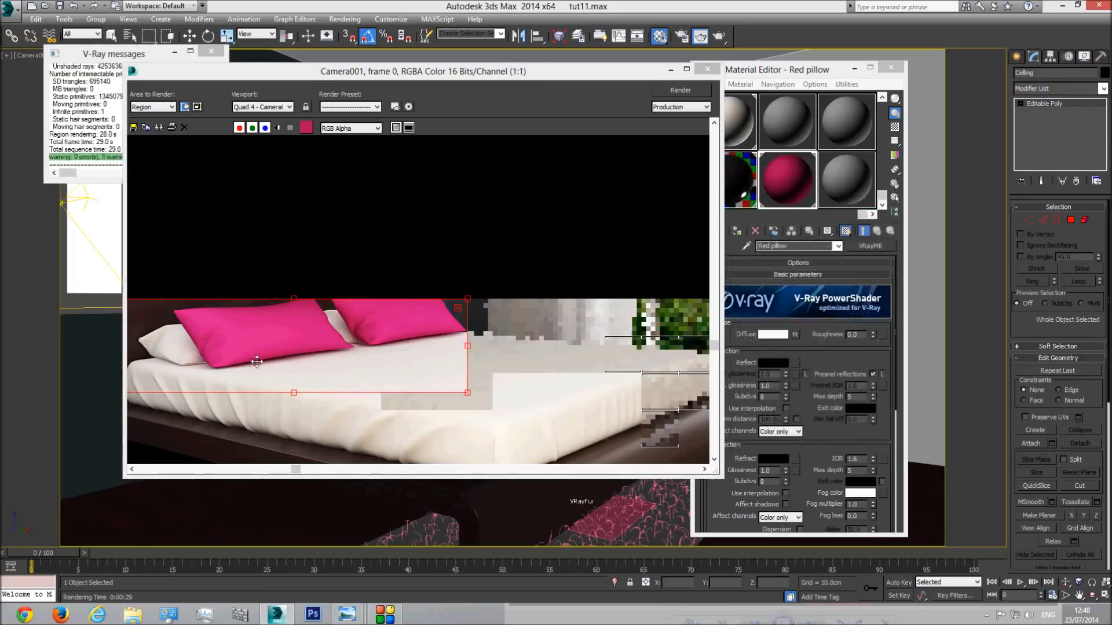
mouse_move(347, 614)
left_click(278, 541)
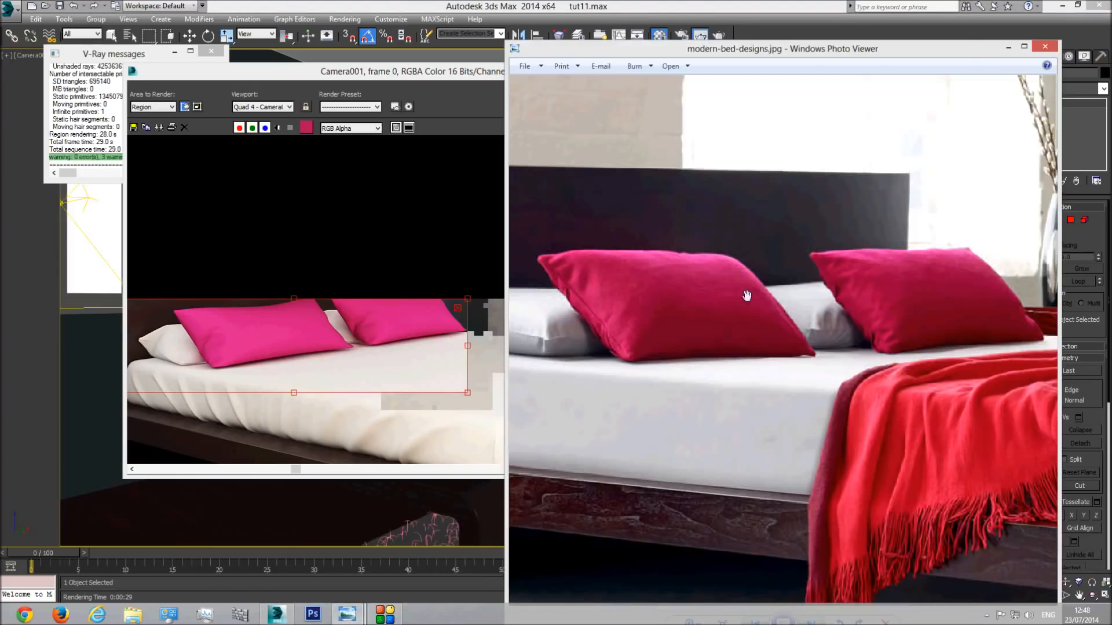
left_click(1008, 46)
Step: Leave render region editing and close the rendered frame window and the Material Editor
right_click(508, 336)
key("q")
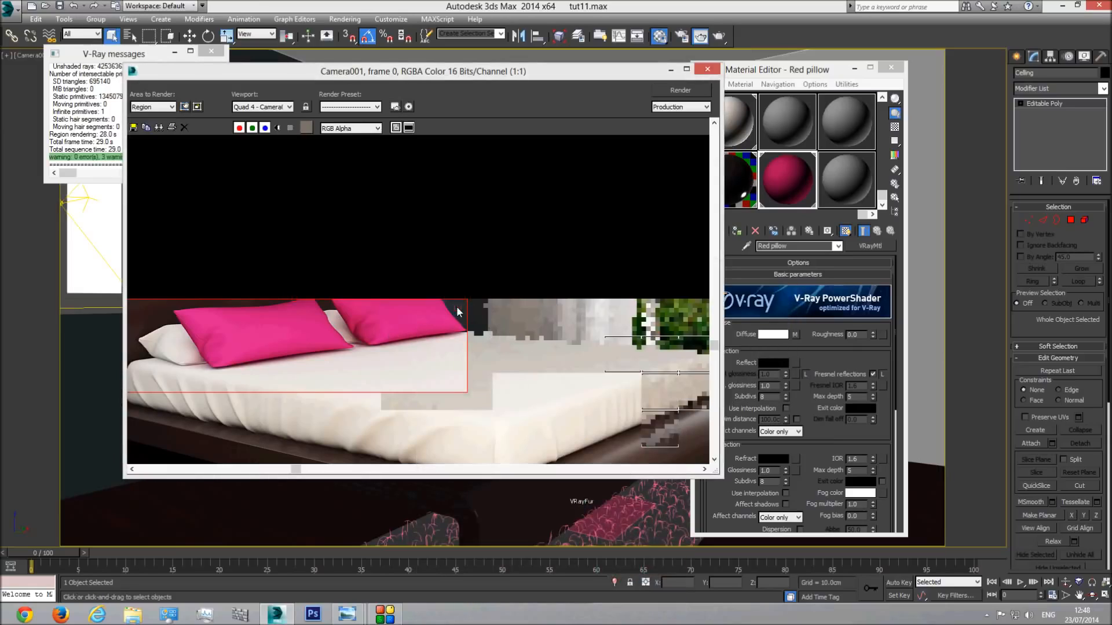
left_click(707, 69)
left_click(891, 68)
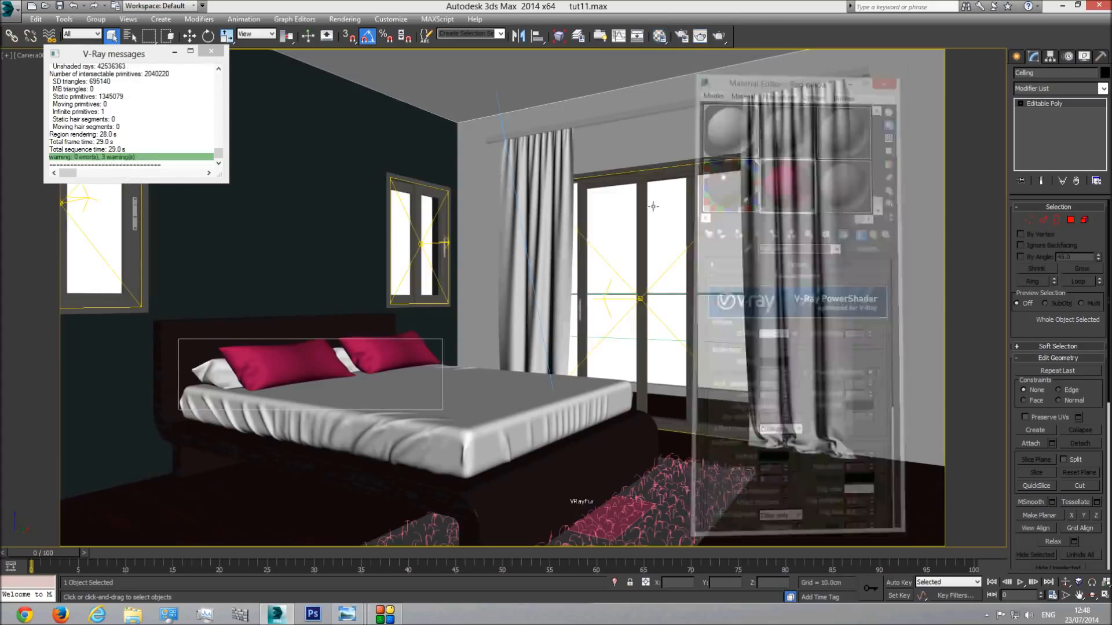
Step: Take the area to render off Region in the rendered frame window and close that window
left_click(700, 36)
left_click(153, 107)
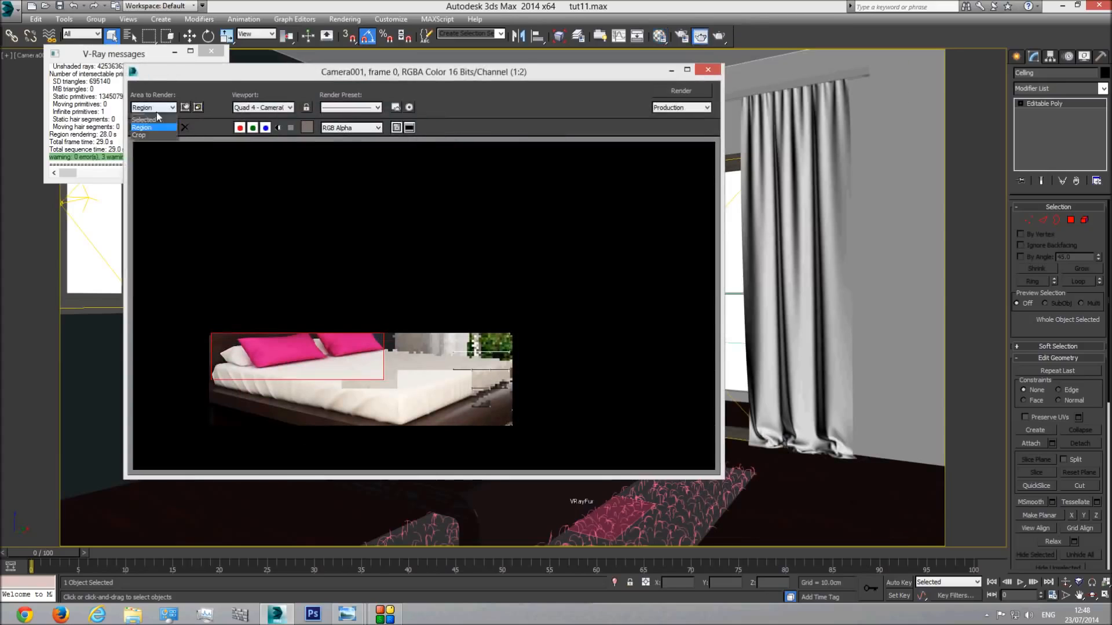
left_click(142, 116)
left_click(708, 69)
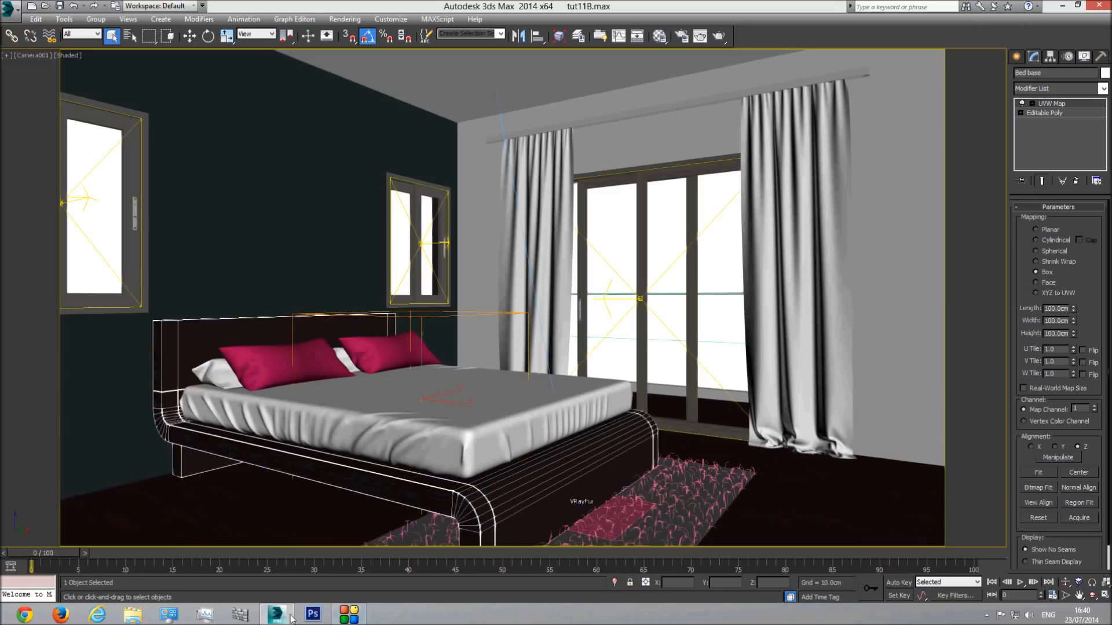
Step: Open modern-bed-designs.jpg from the "referance material" folder of Tut9 in the tutorial series folder on Server2 (E:), and return to 3ds Max
left_click(133, 614)
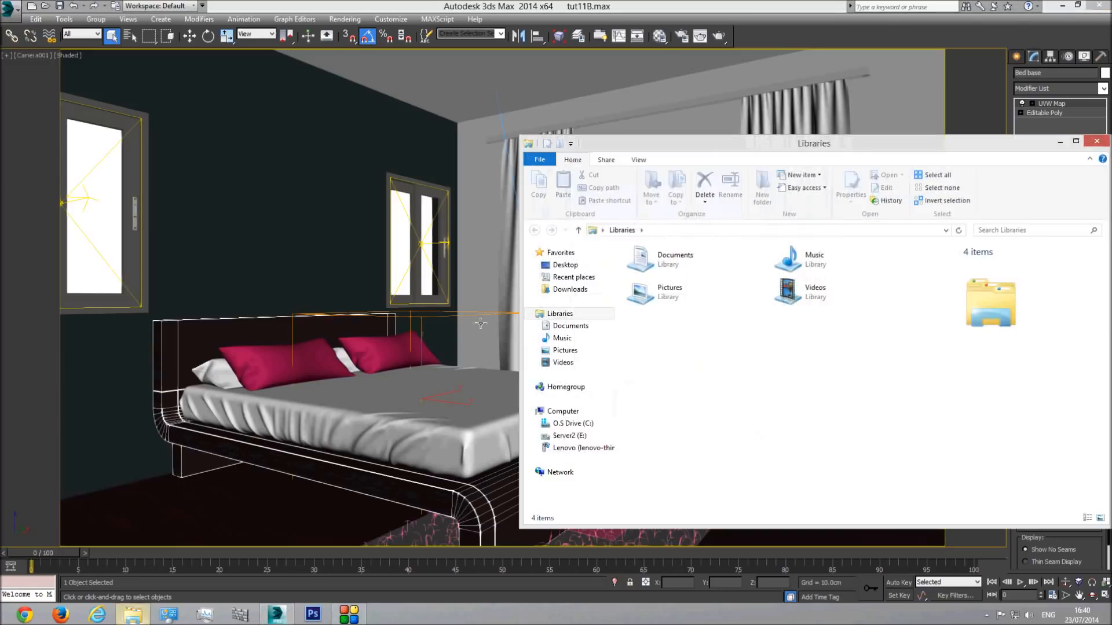
left_click(569, 436)
double_click(674, 302)
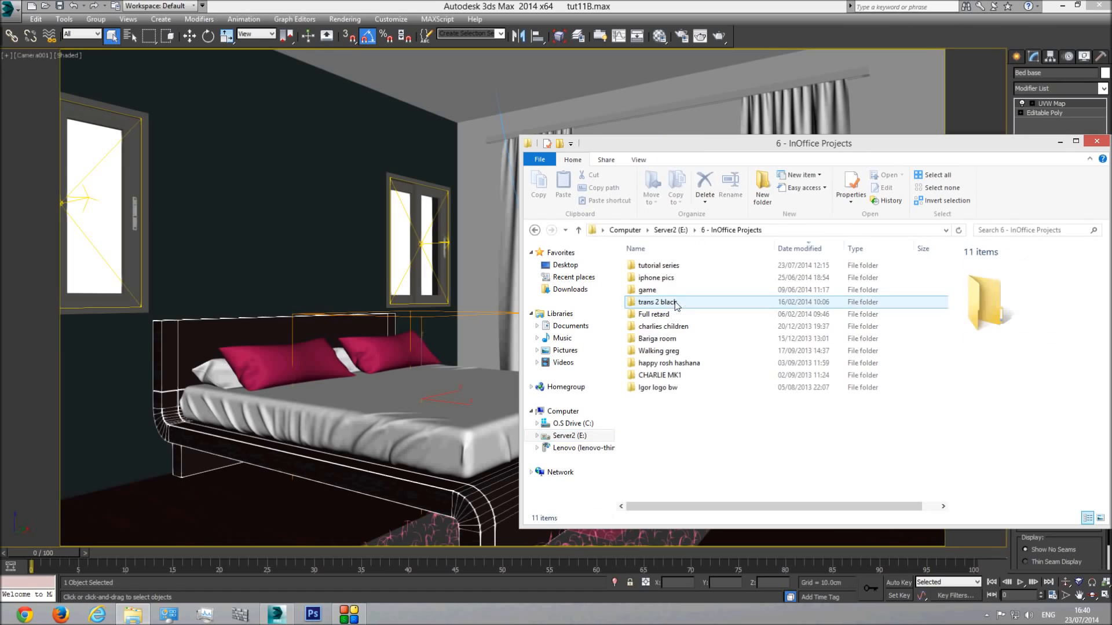
double_click(658, 265)
double_click(656, 363)
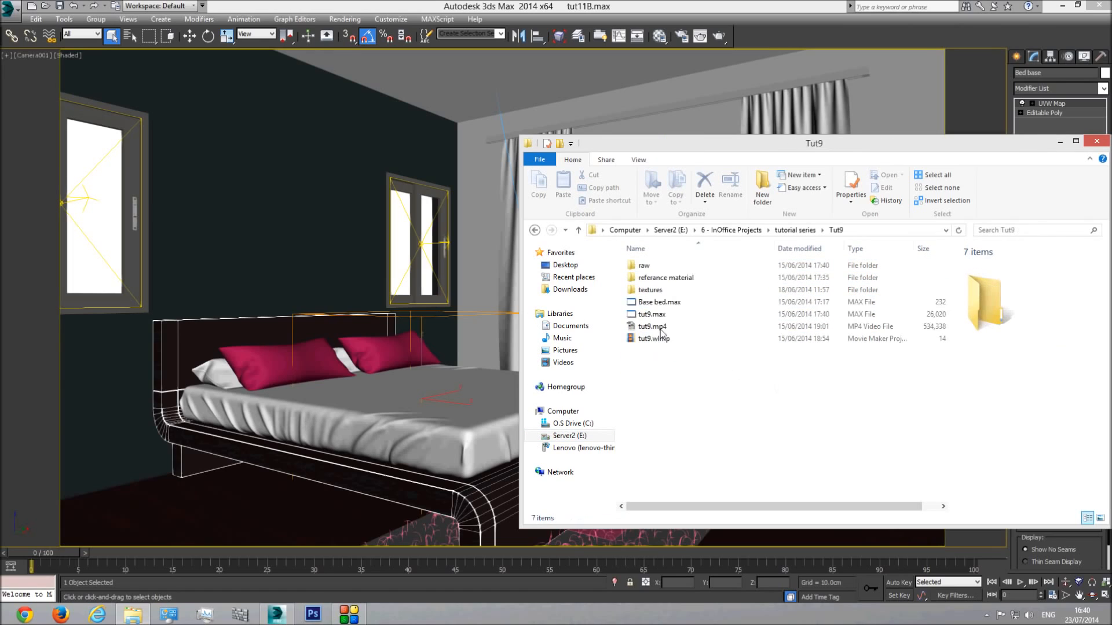
double_click(666, 278)
double_click(655, 273)
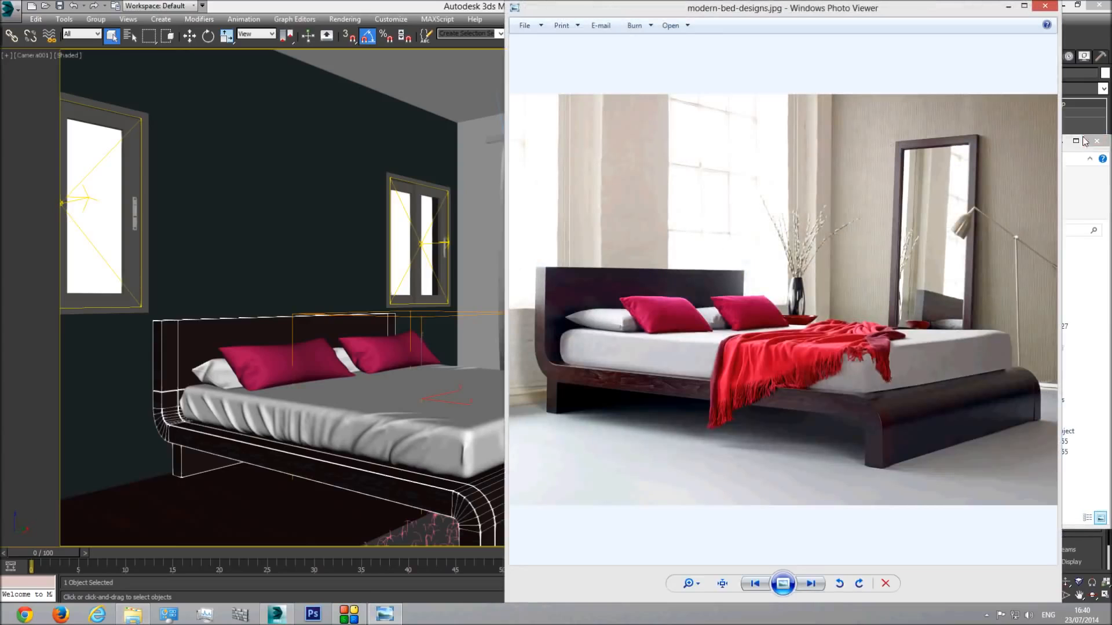
left_click(1086, 141)
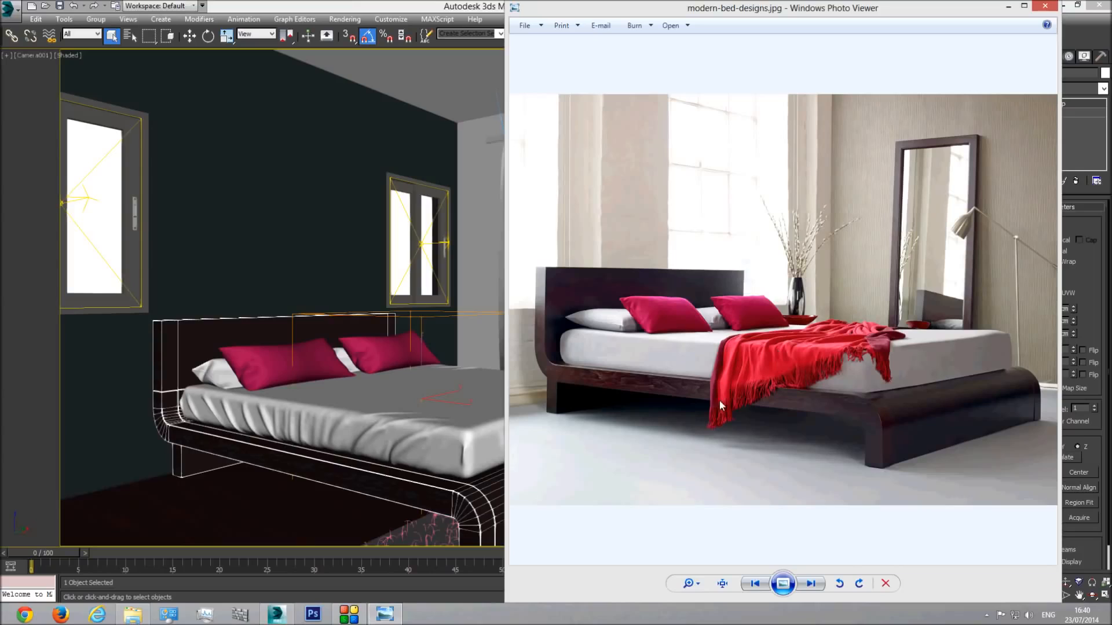
left_click(362, 5)
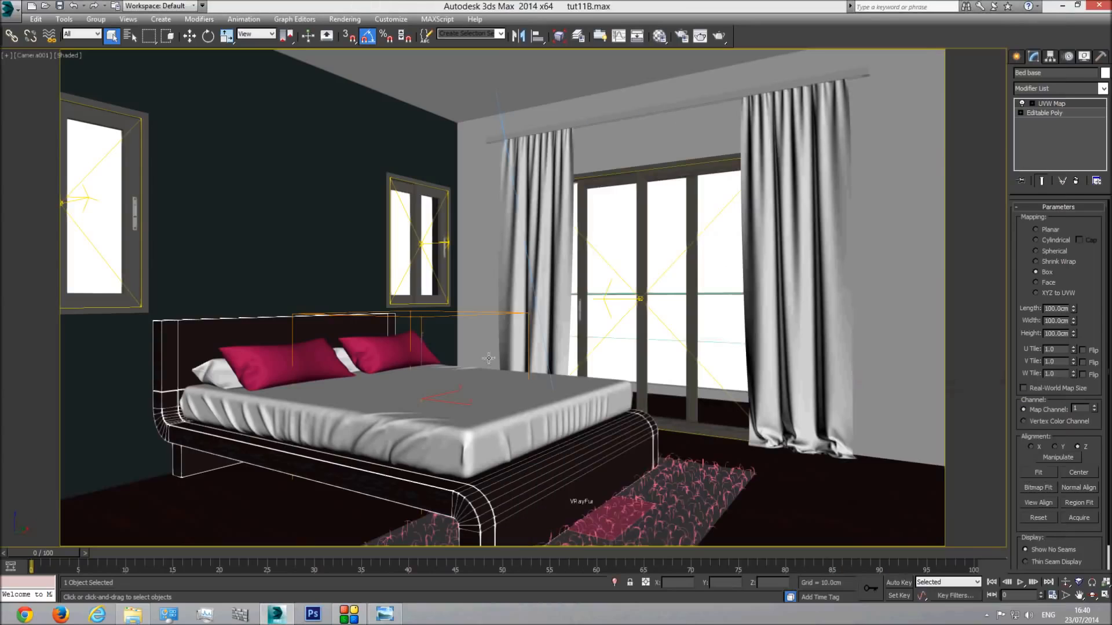
Step: Draw an open zigzag spline with six corner vertices, about 43 cm wide, above the bed in the wireframe front view
key("f")
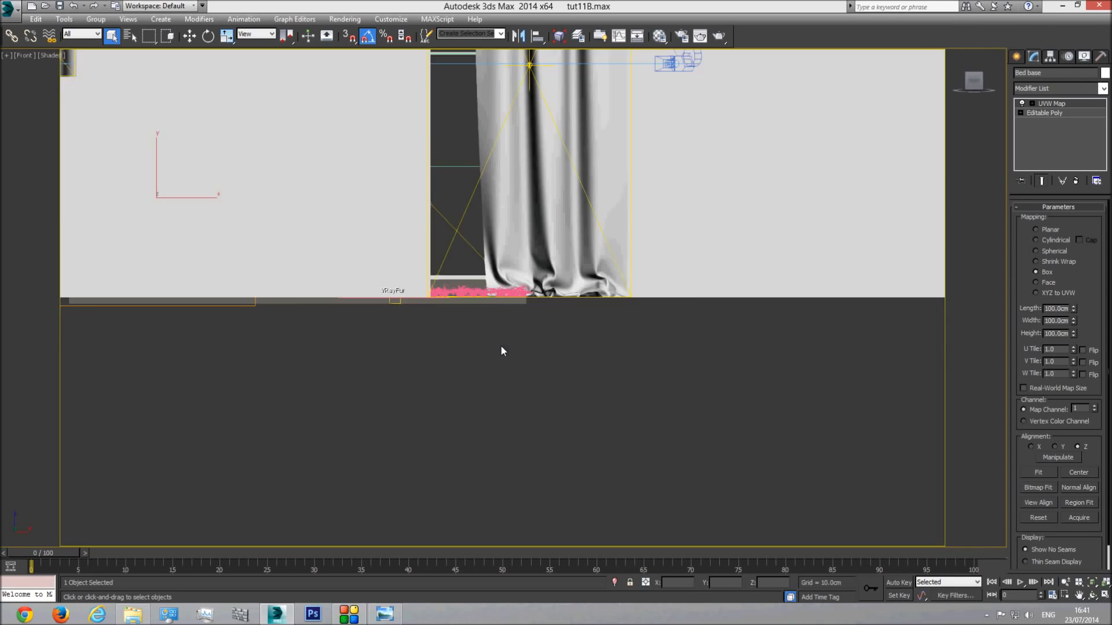
key("F3")
scroll(473, 301, "down", 2)
middle_click_drag(442, 282, 584, 344)
middle_click_drag(519, 254, 537, 308)
scroll(531, 282, "up", 2)
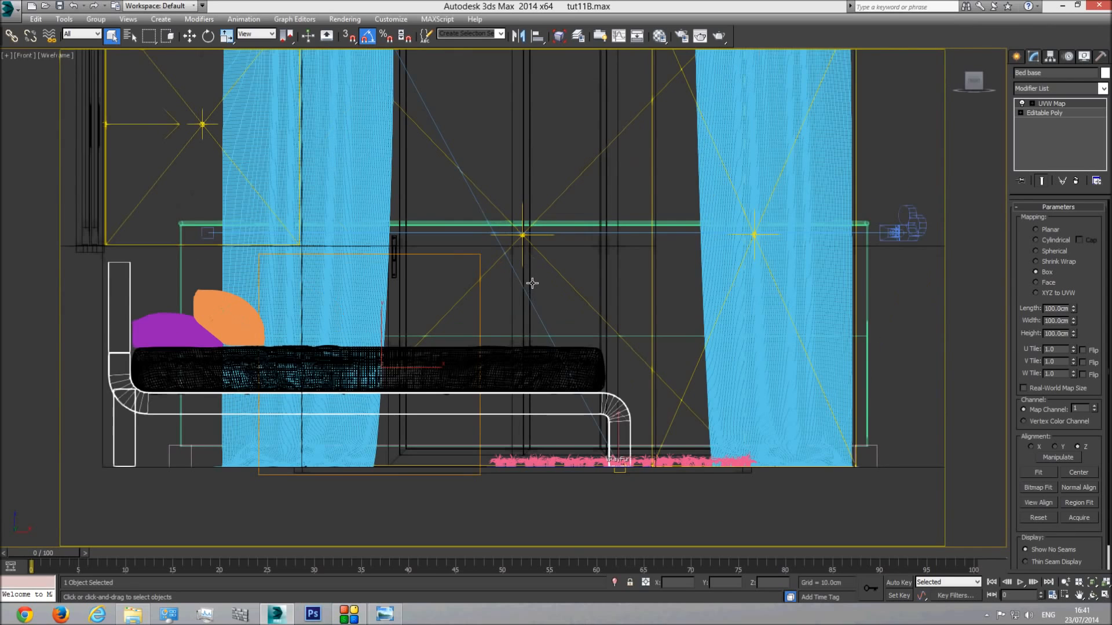
left_click(1018, 56)
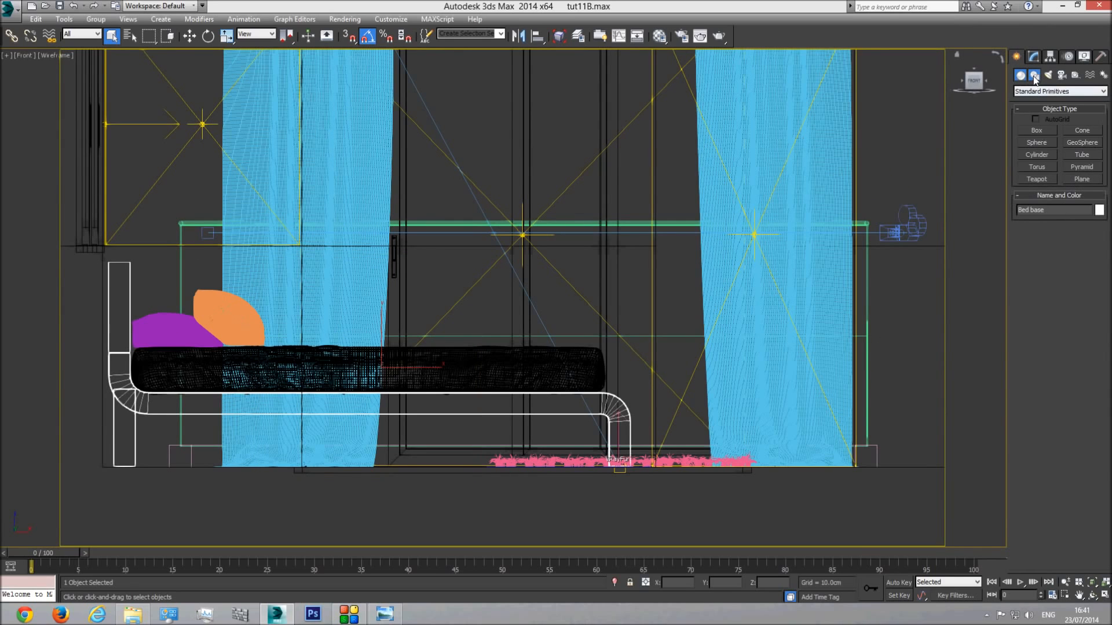
left_click(1034, 75)
left_click(1037, 140)
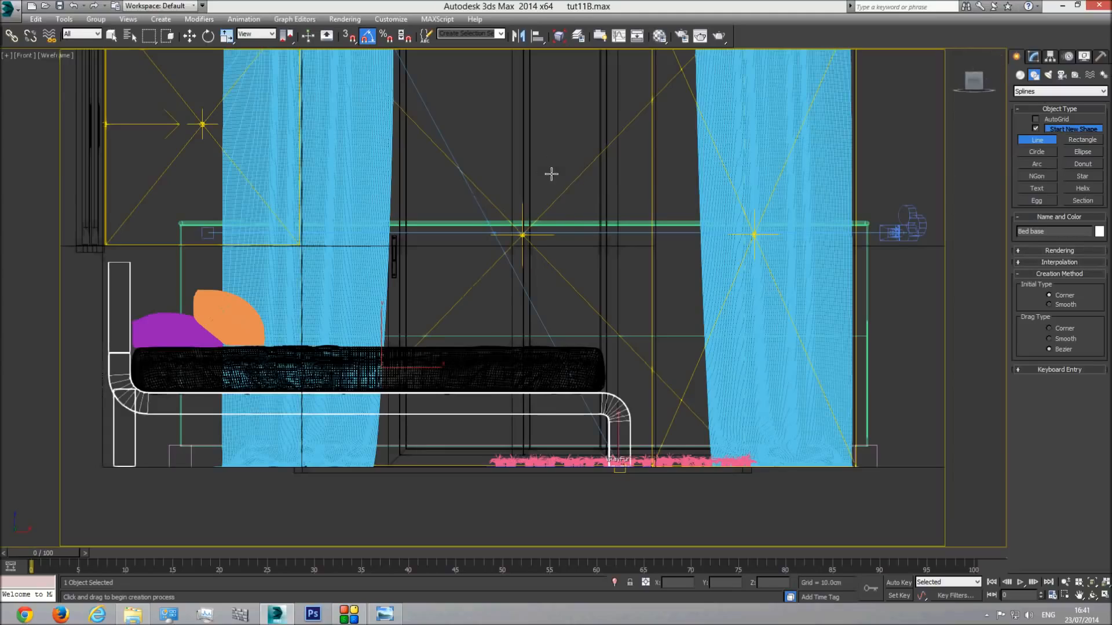
left_click(575, 184)
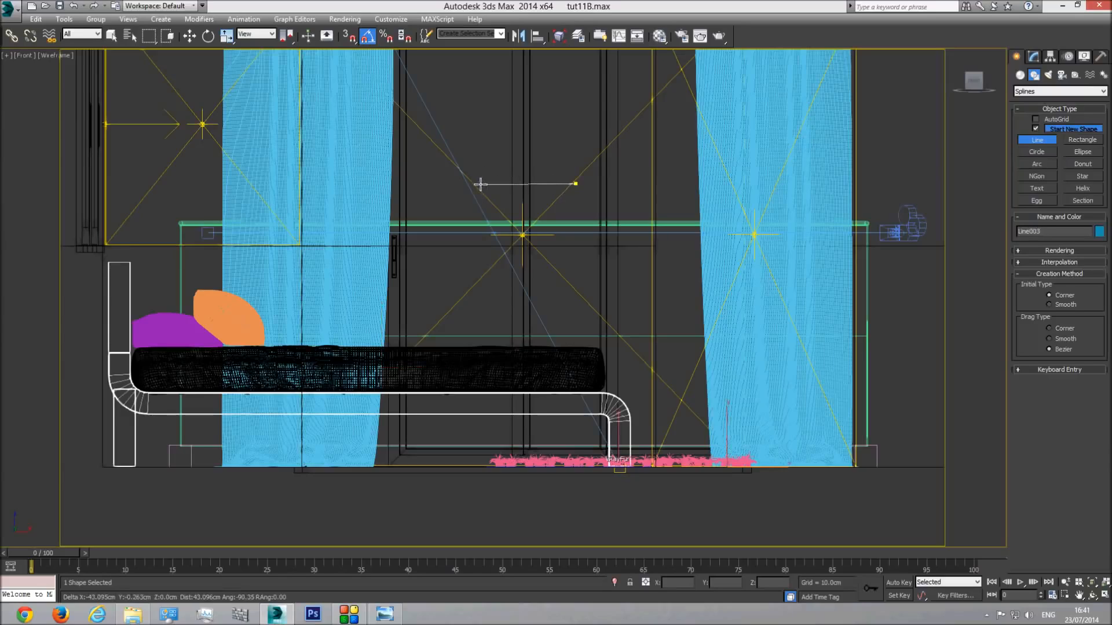
left_click(477, 183)
left_click(478, 209)
left_click(575, 211)
left_click(575, 236)
left_click(477, 236)
right_click(600, 149)
right_click(608, 164)
Step: Lower the zigzag spline toward the mattress and move its right-hand vertices outward along X to widen the folds
left_click(189, 36)
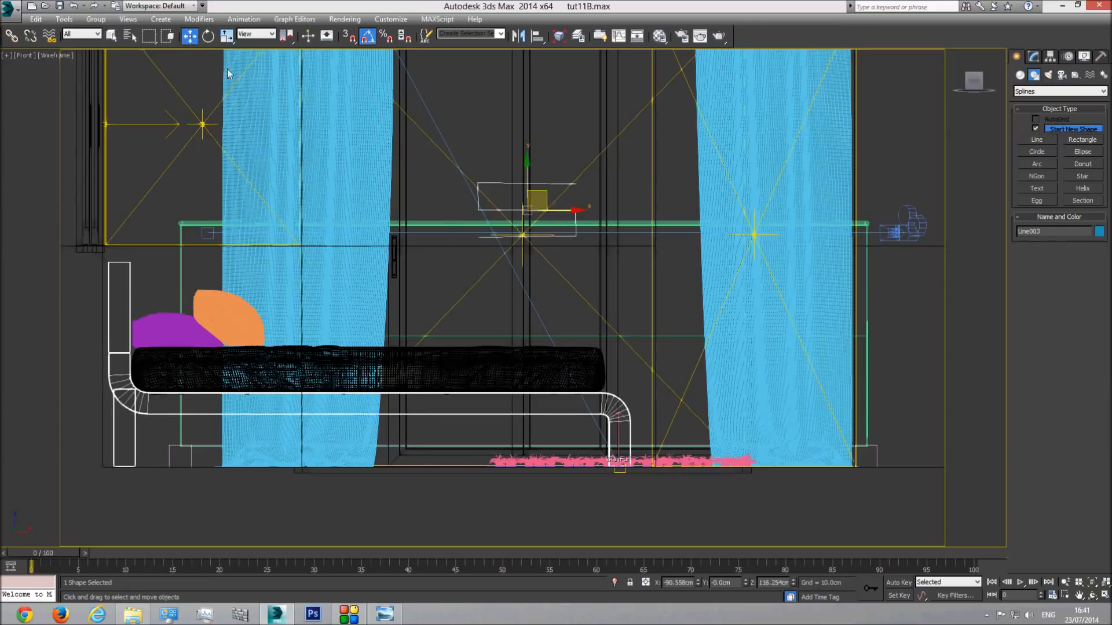
left_click_drag(542, 196, 499, 246)
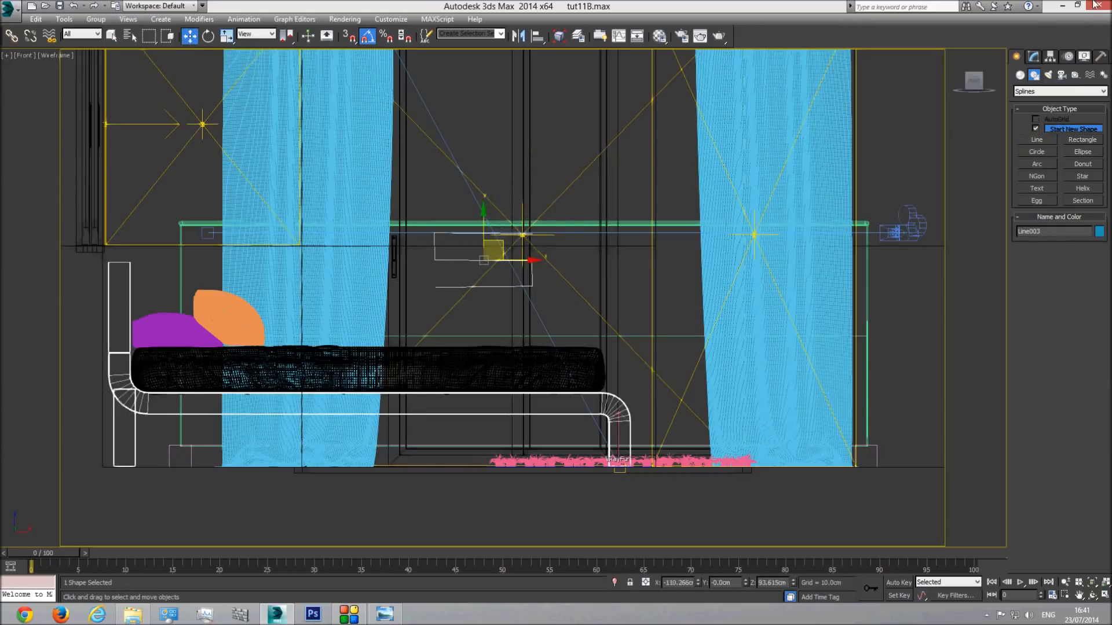
left_click(1034, 56)
left_click(1044, 246)
left_click_drag(576, 200, 505, 304)
left_click_drag(569, 235, 624, 238)
left_click(1044, 246)
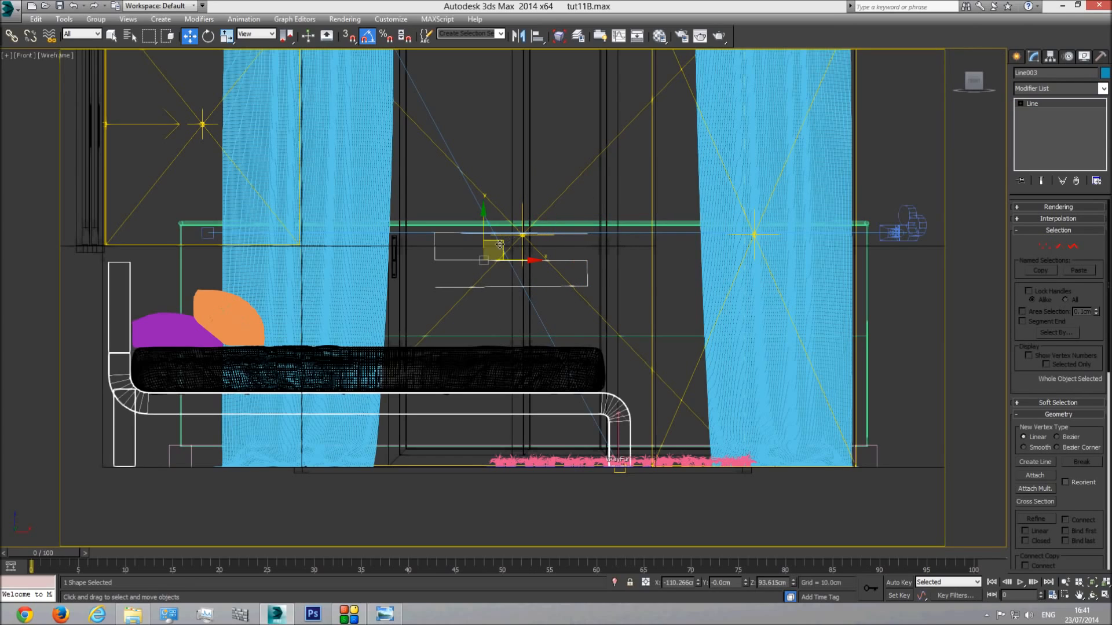
Step: Shift the spline slightly up and toward the pillows in front view, and about 96 cm along Y past the bed's side in top view
left_click(472, 246)
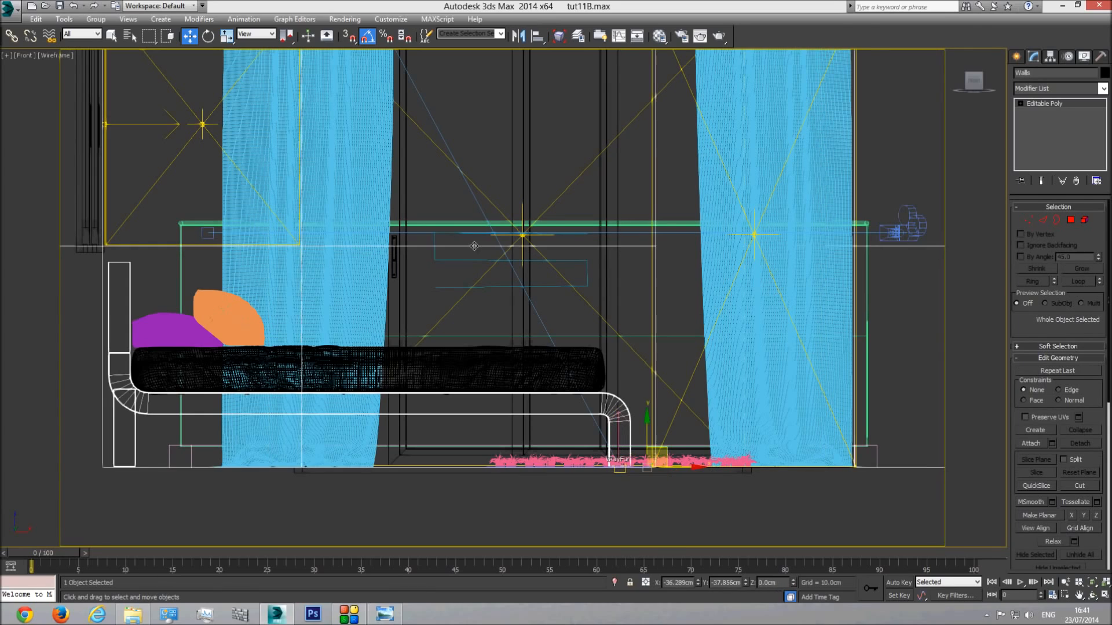
key("ctrl+z")
left_click_drag(504, 243, 472, 217)
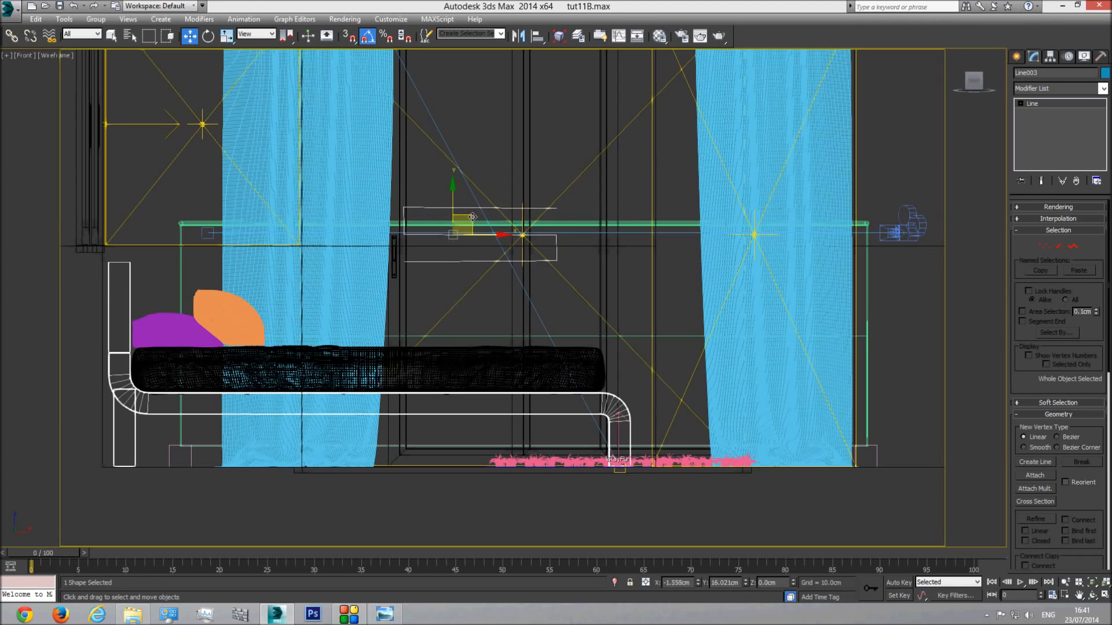
key("t")
middle_click_drag(344, 343, 620, 313)
scroll(620, 313, "down", 2)
left_click_drag(542, 247, 522, 397)
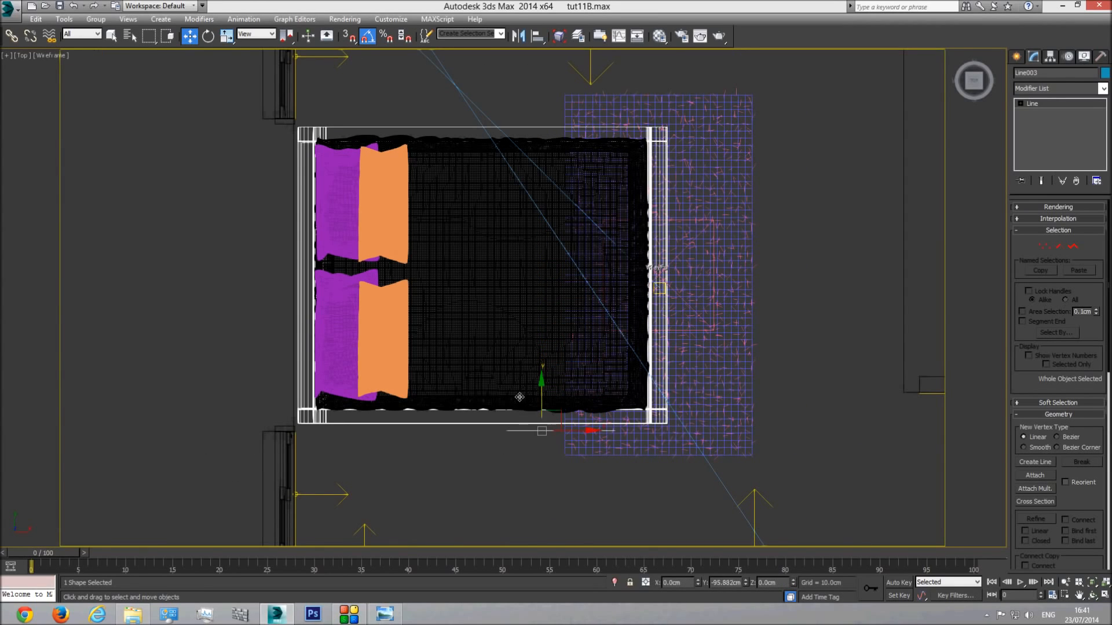
Step: Clone the zigzag spline about 122 cm along the Y axis across the bed in the shaded perspective view
key("p")
key("ctrl+r")
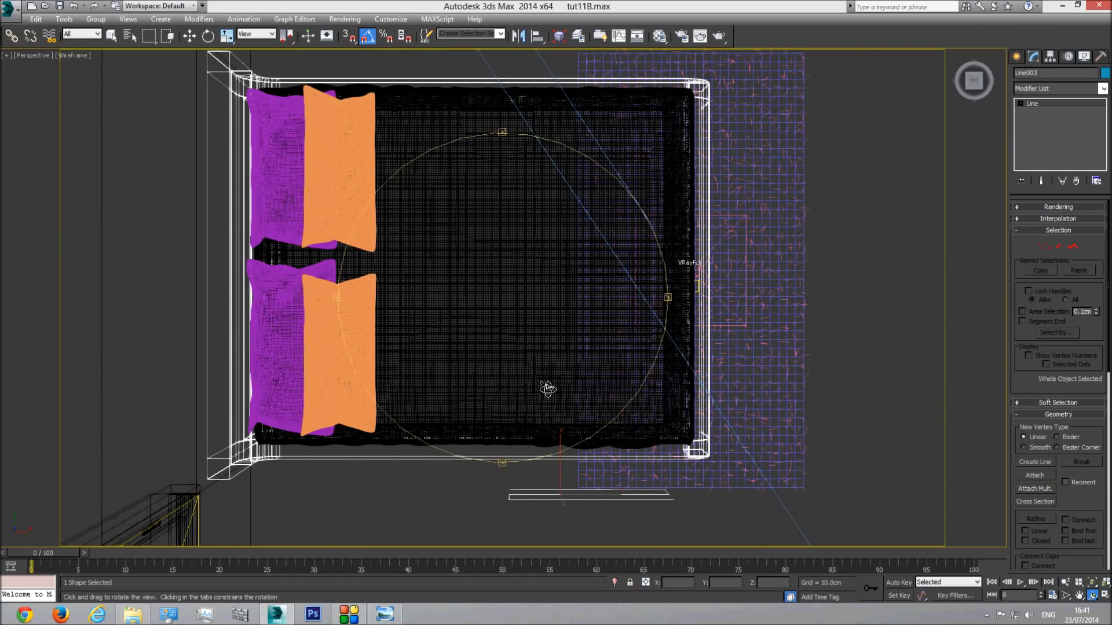
left_click_drag(601, 401, 496, 342)
key("F3")
mouse_move(496, 342)
middle_mouse_down()
mouse_move(573, 363)
mouse_move(516, 328)
mouse_move(488, 214)
mouse_move(359, 171)
middle_mouse_up()
scroll(515, 327, "up", 4)
key("w")
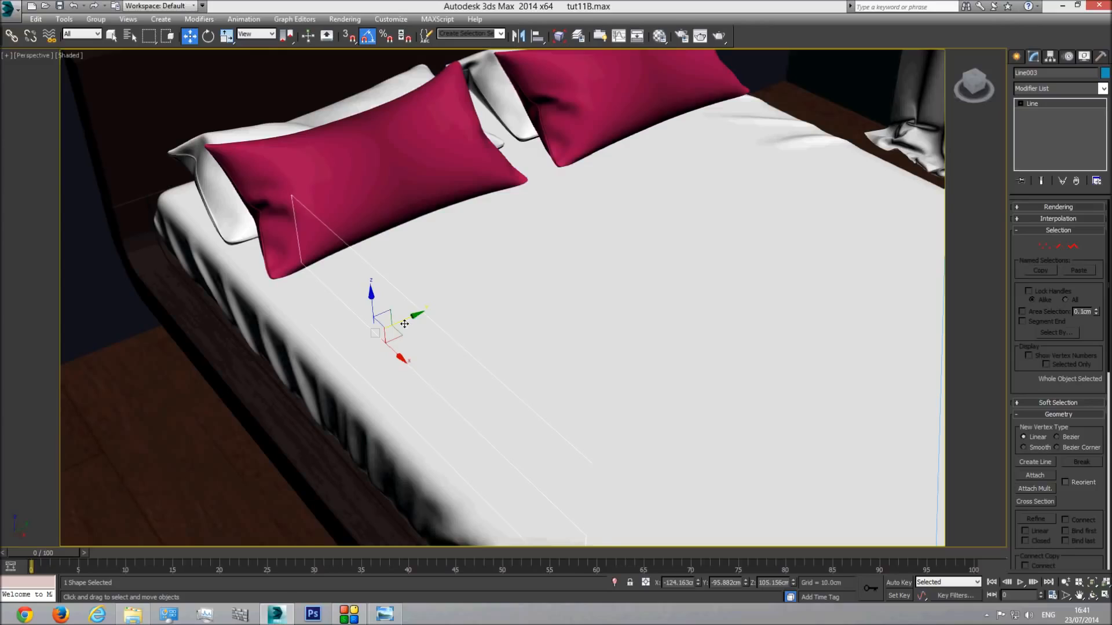
mouse_move(404, 318)
left_mouse_down("shift")
mouse_move(828, 157)
mouse_move(920, 97)
left_mouse_up("shift")
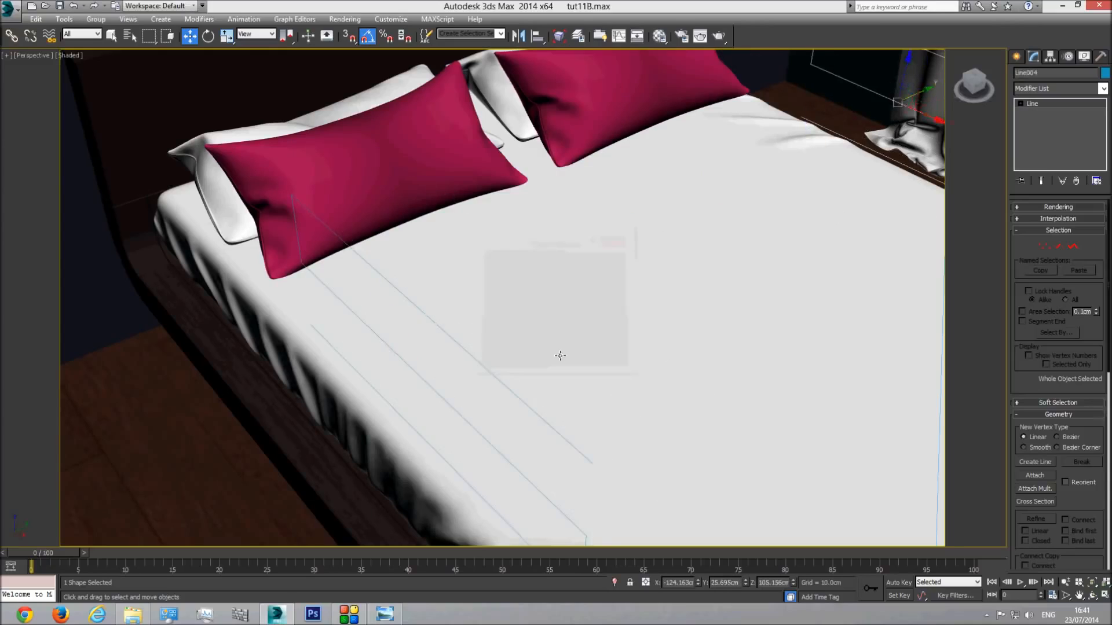
left_click(557, 355)
Step: Move the cloned spline along Y to just inside the mattress's far edge in top view, using the reference photo's blanket as a guide
key("t")
key("F3")
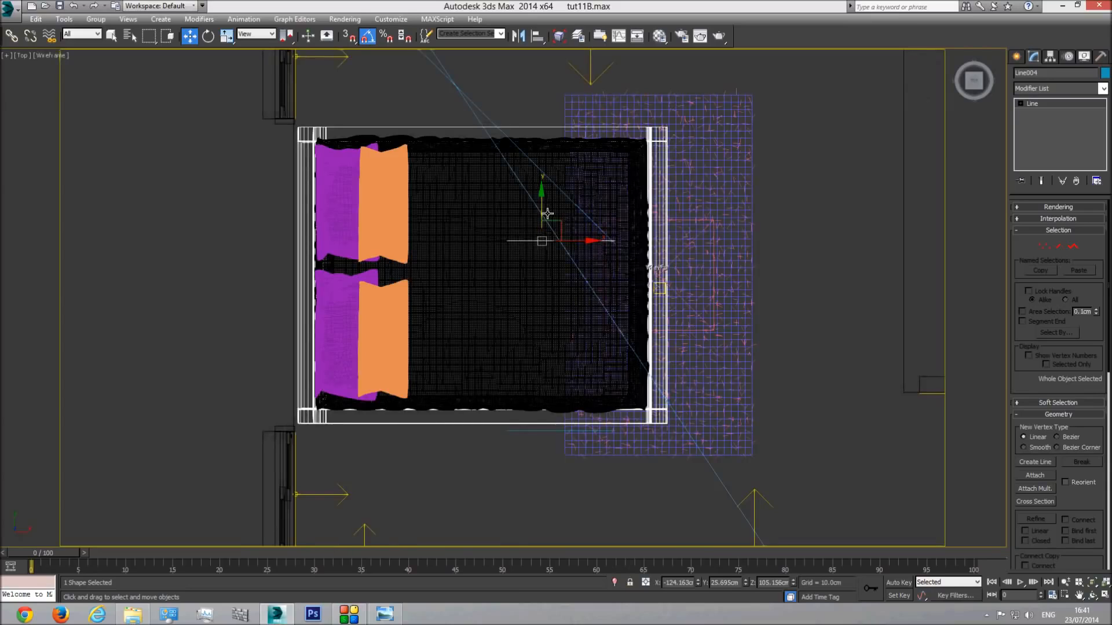
left_click_drag(541, 193, 542, 115)
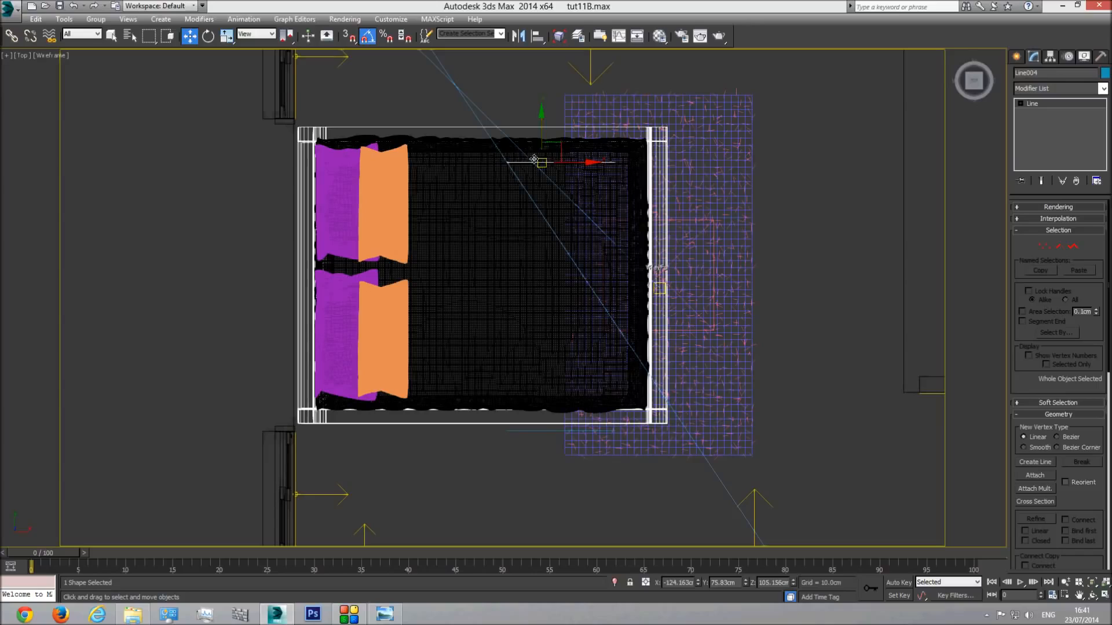
mouse_move(542, 134)
left_mouse_down()
mouse_move(542, 81)
mouse_move(539, 146)
left_mouse_up()
left_click(384, 614)
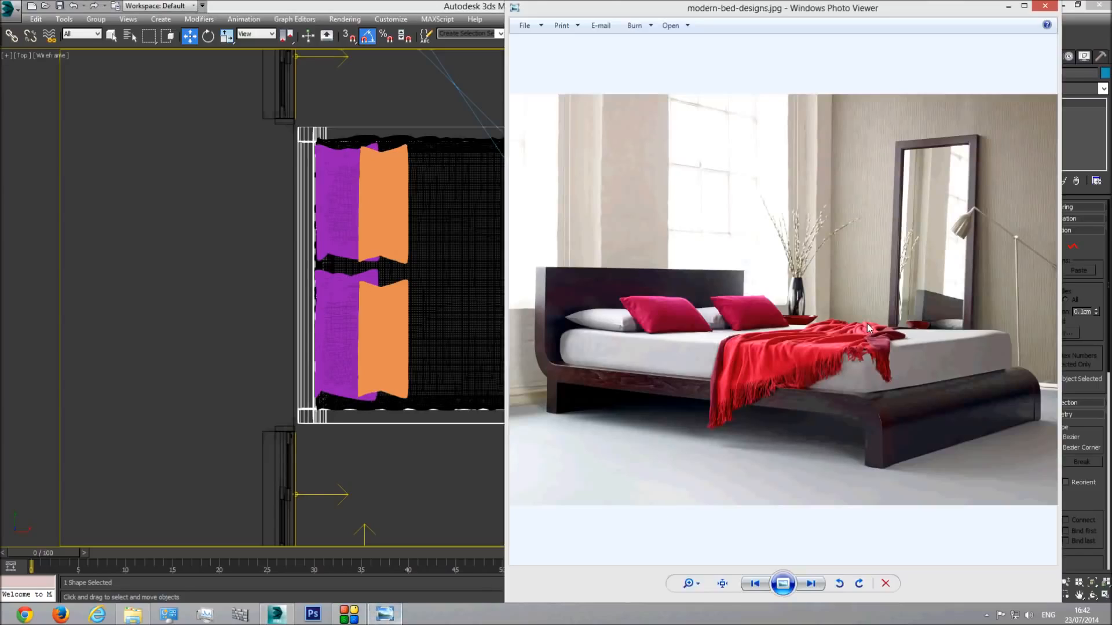
left_click(1008, 6)
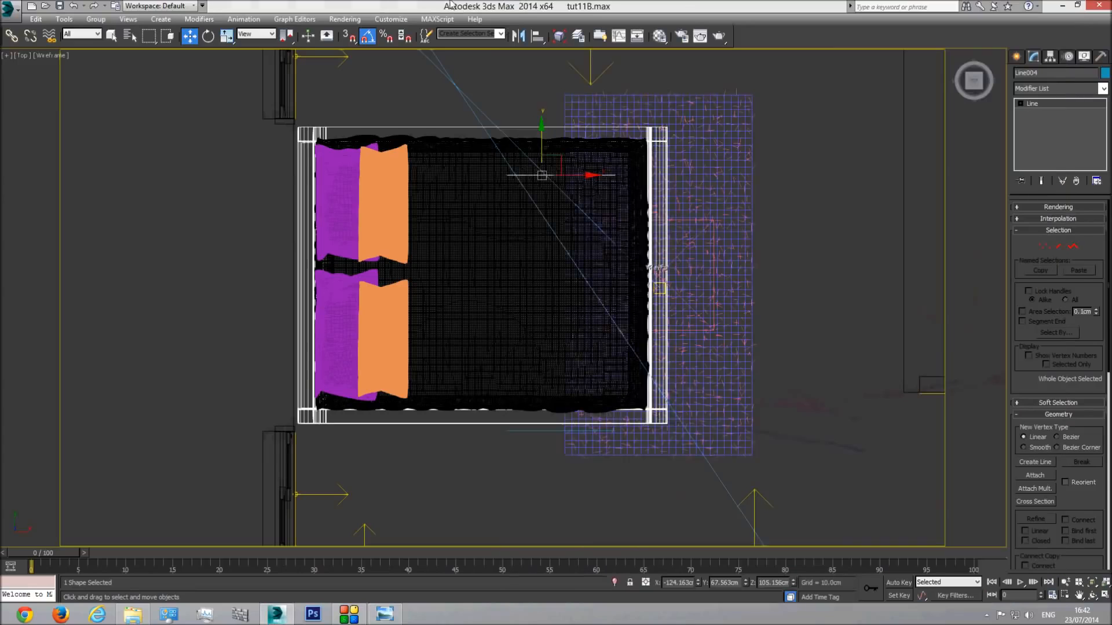
left_click_drag(543, 147, 543, 144)
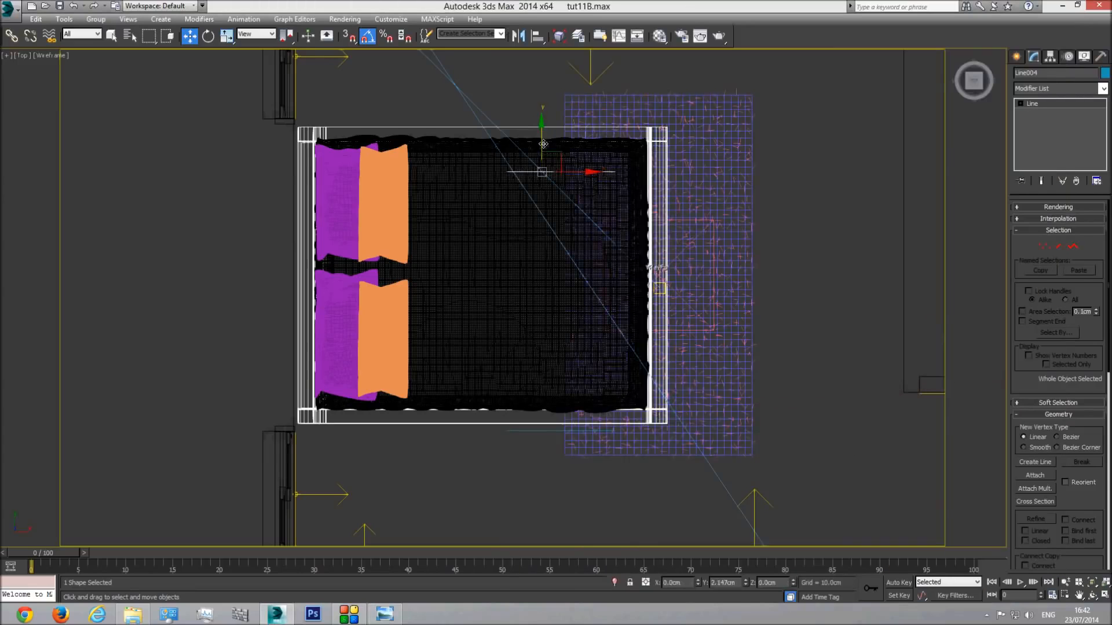
Step: Move the near-side zigzag spline about 8 cm farther out from the bed along Y in top view, using the reference photo's overhang as a guide
left_click(530, 431)
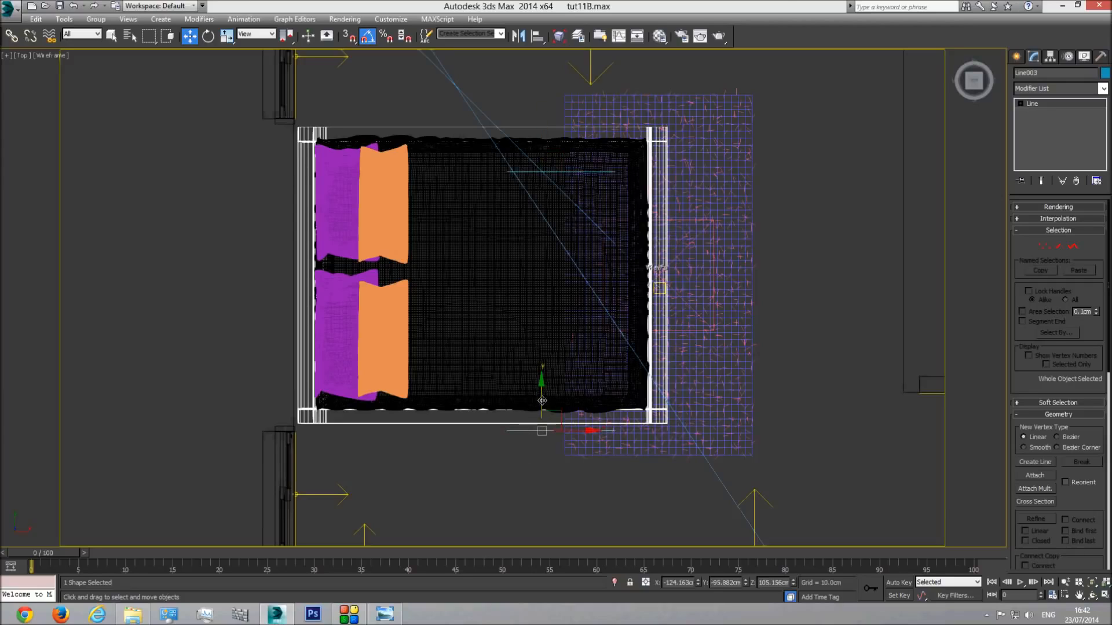
left_click(385, 614)
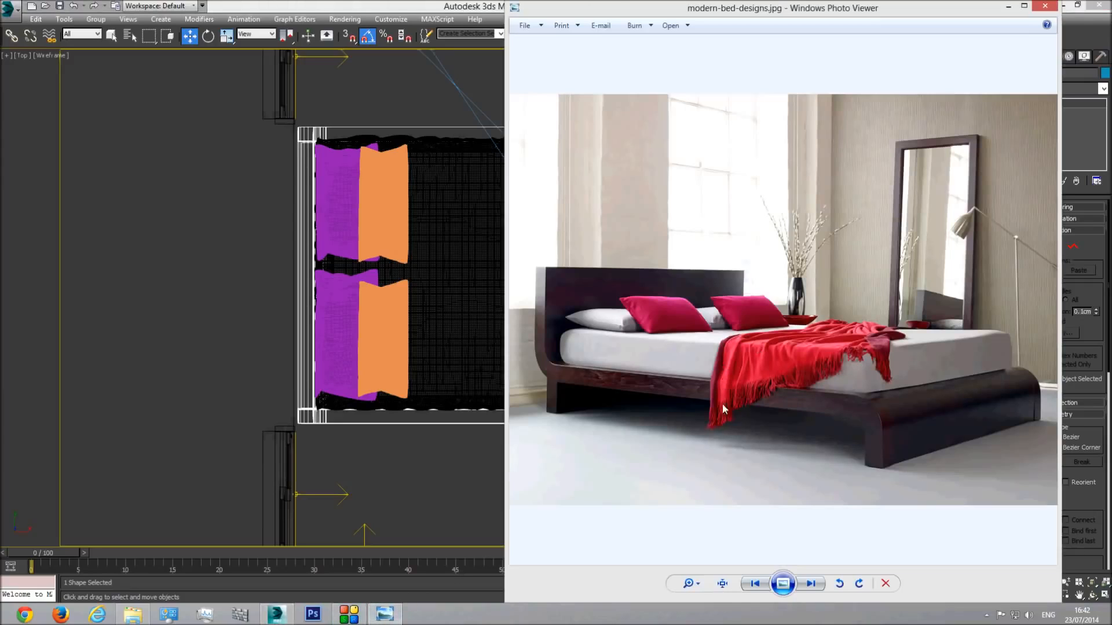
left_click(501, 5)
left_click_drag(542, 406, 542, 417)
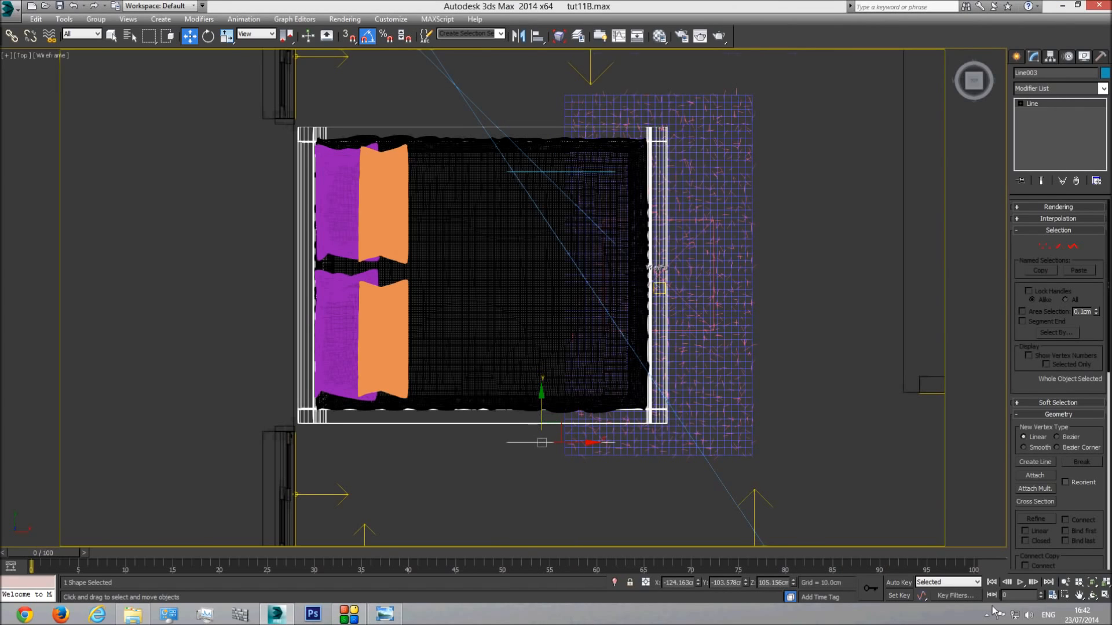
Step: Attach the cloned zigzag spline on the far side of the bed to the near-side spline in the shaded perspective view
key("p")
left_click(1092, 596)
key("F3")
mouse_move(509, 342)
left_mouse_down()
mouse_move(495, 300)
mouse_move(464, 273)
left_mouse_up()
scroll(509, 321, "up", 3)
middle_click_drag(509, 320, 355, 98)
key("w")
left_click(1036, 476)
left_click(866, 204)
right_click(650, 276)
Step: Join the two attached zigzag splines across the bed with Cross Section to form a spline cage
left_click(1043, 504)
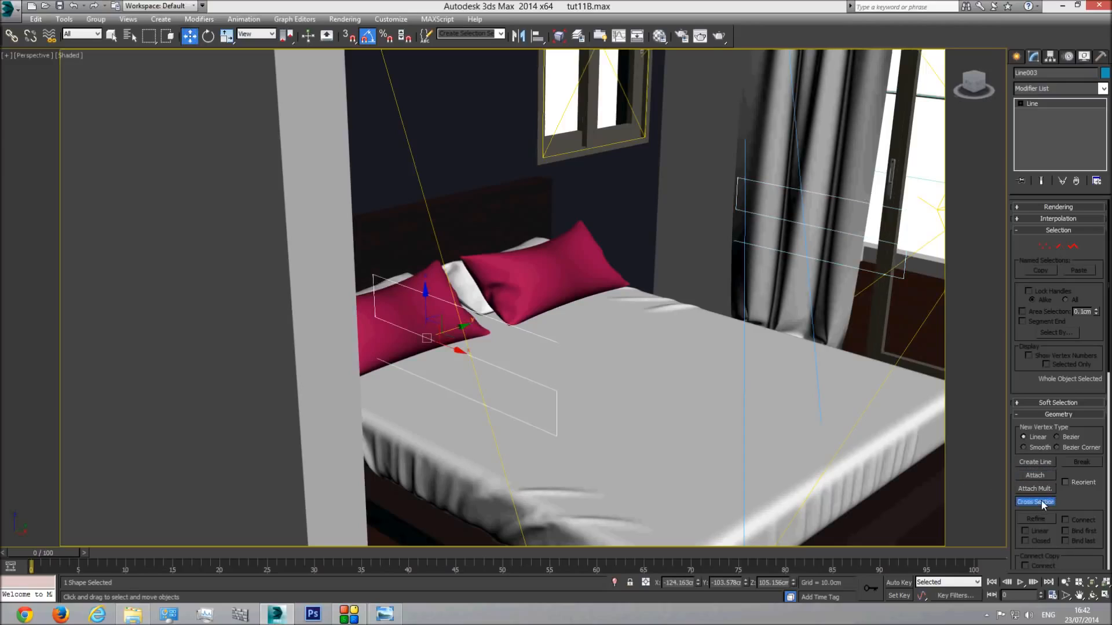
left_click(556, 390)
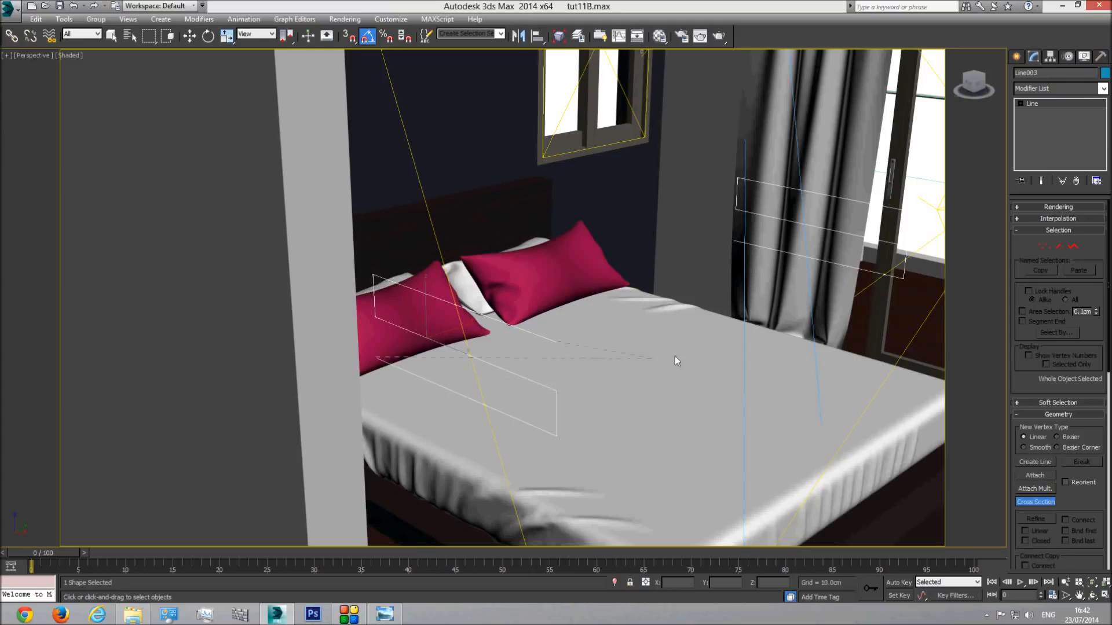
left_click(782, 250)
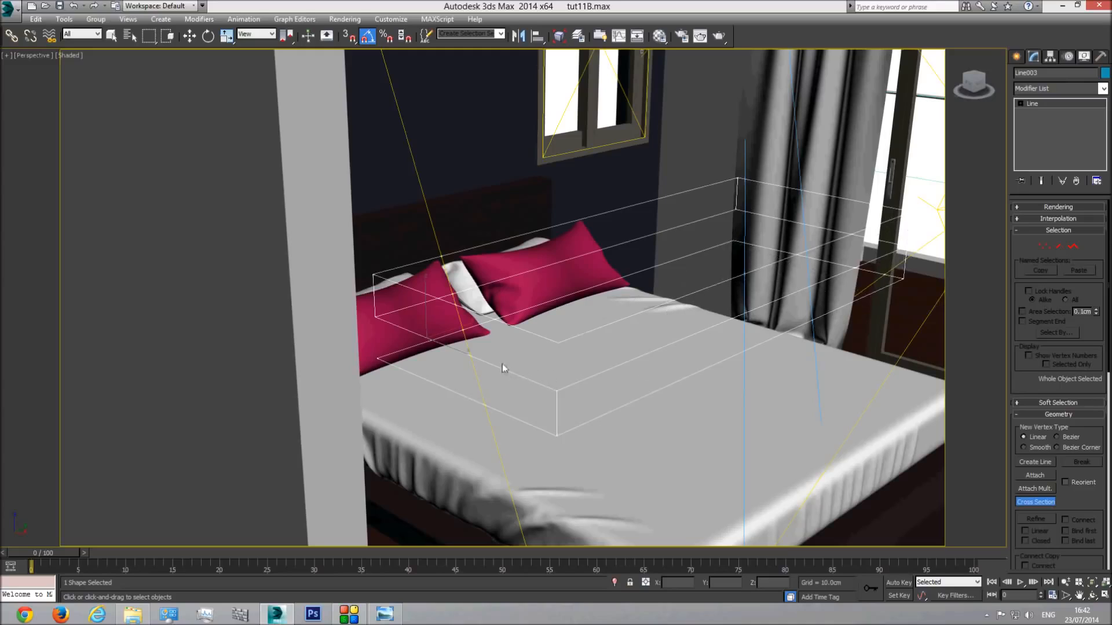
key("w")
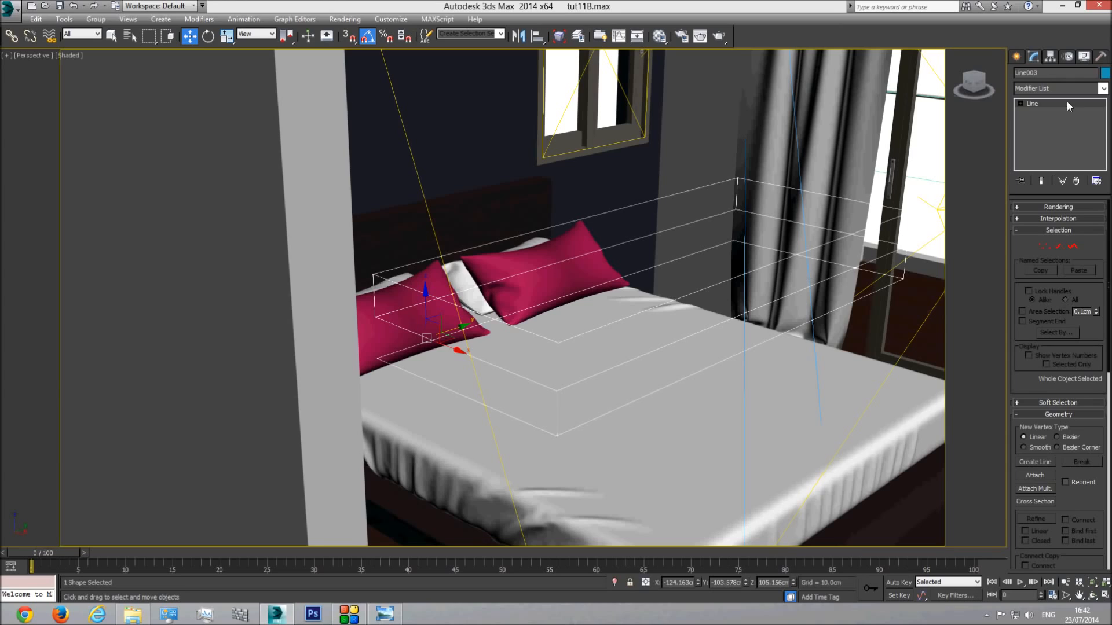
Step: Apply the Surface modifier to the spline cage and set its patch topology steps to 0
left_click(1103, 88)
scroll(1099, 362, "down", 15)
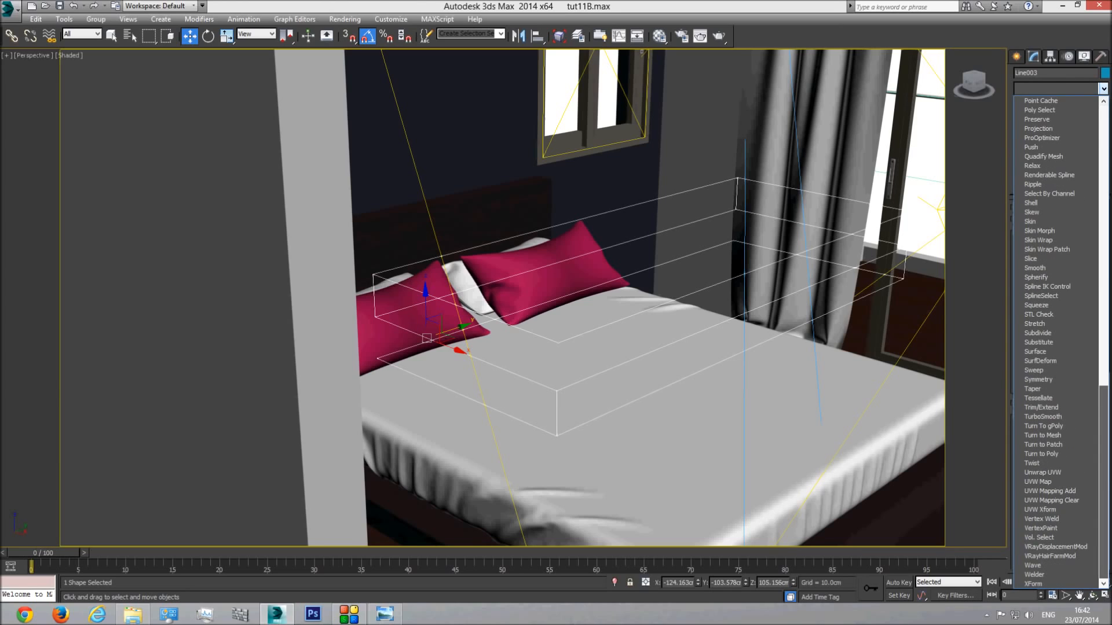
left_click(1042, 352)
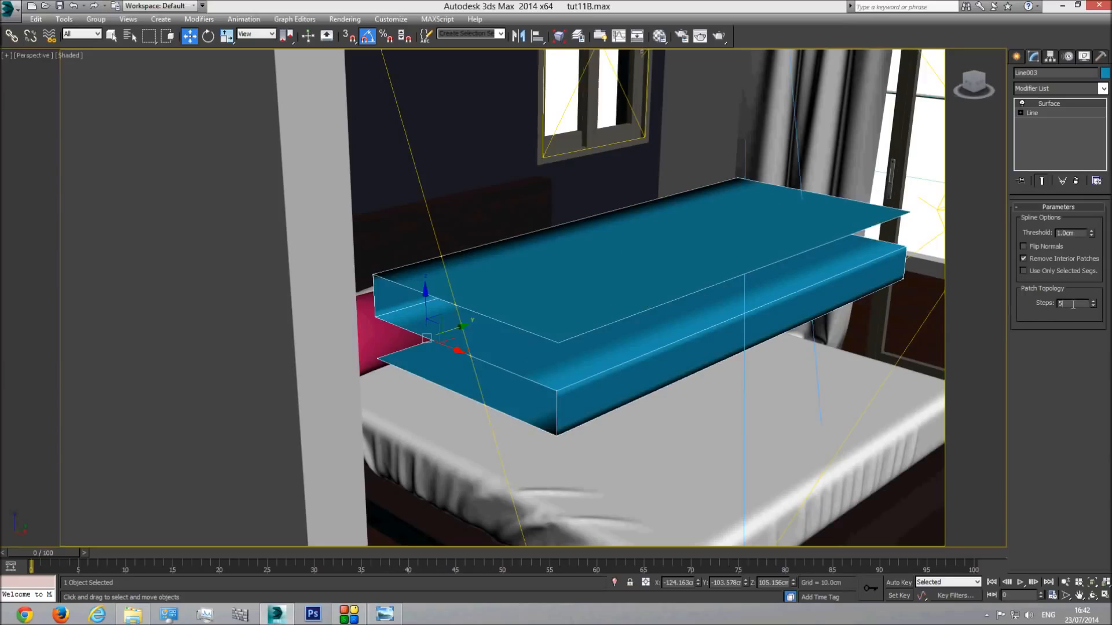
key("Return")
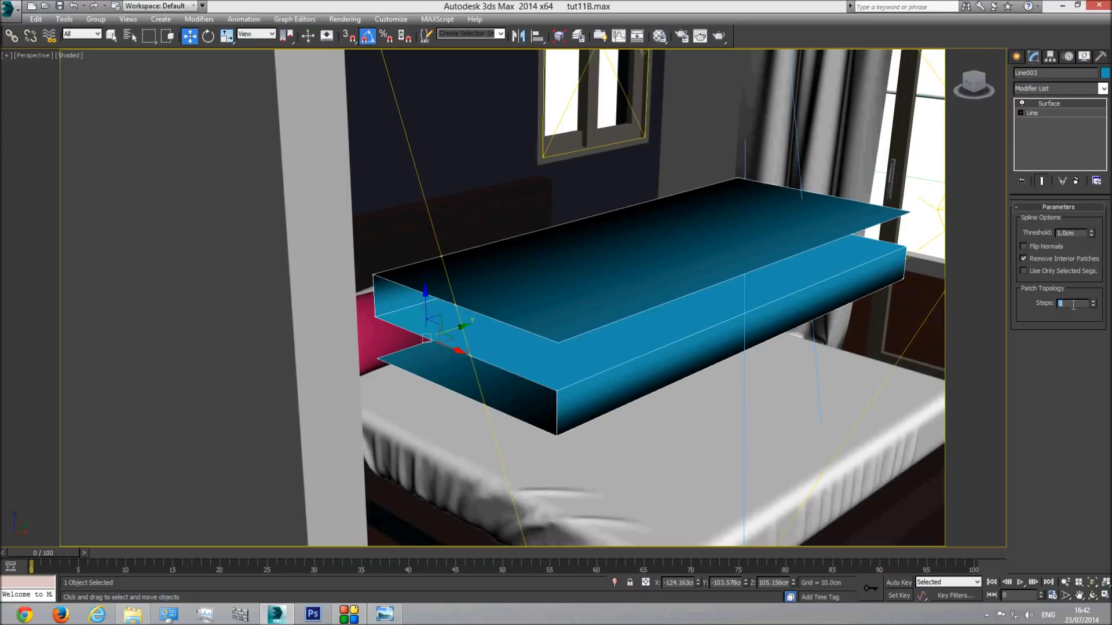
key("Return")
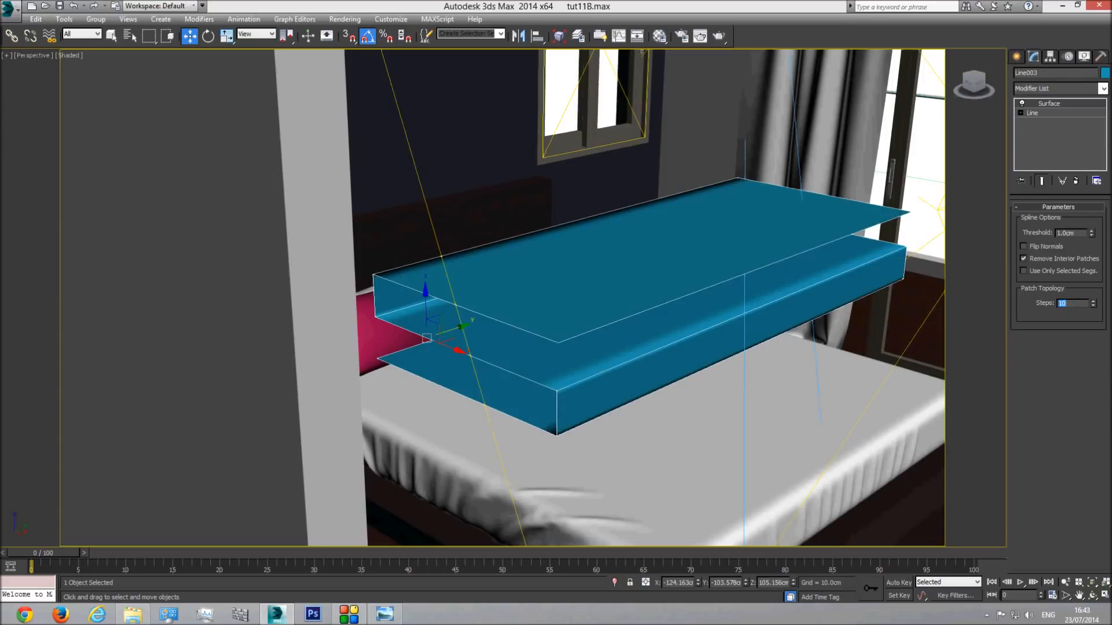
type("0")
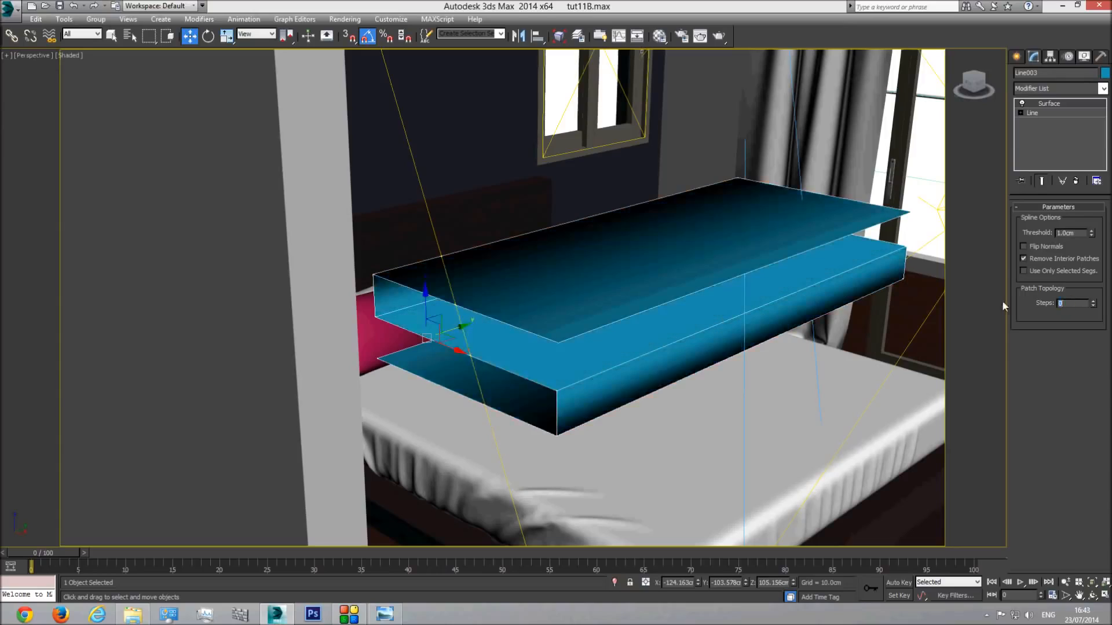
Step: Convert the surfaced blanket to an Editable Poly
right_click(770, 293)
mouse_move(816, 389)
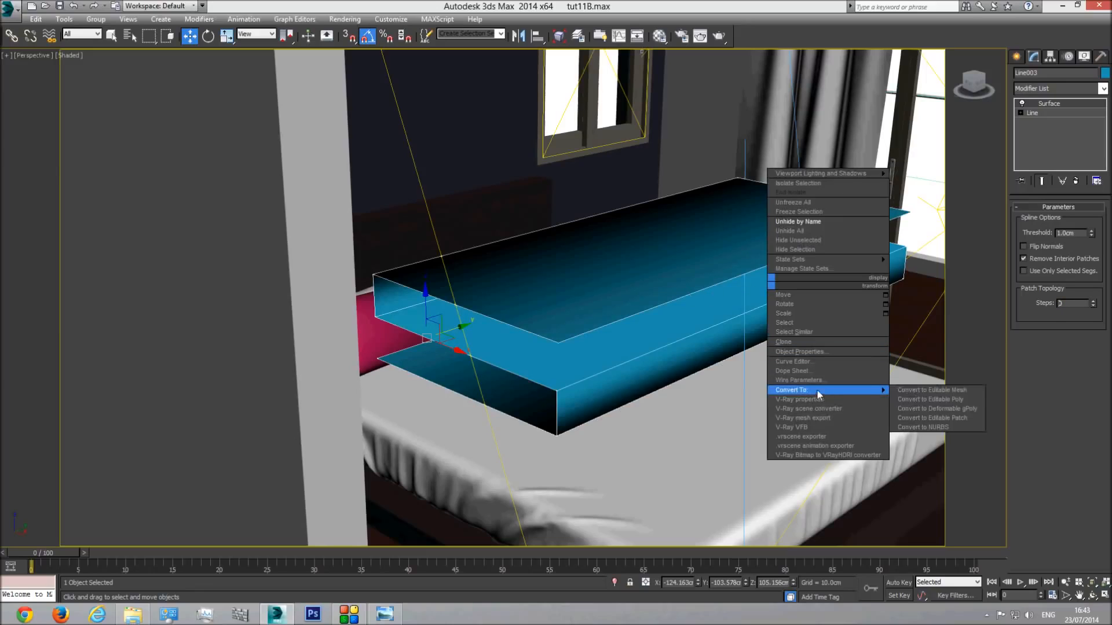
left_click(933, 399)
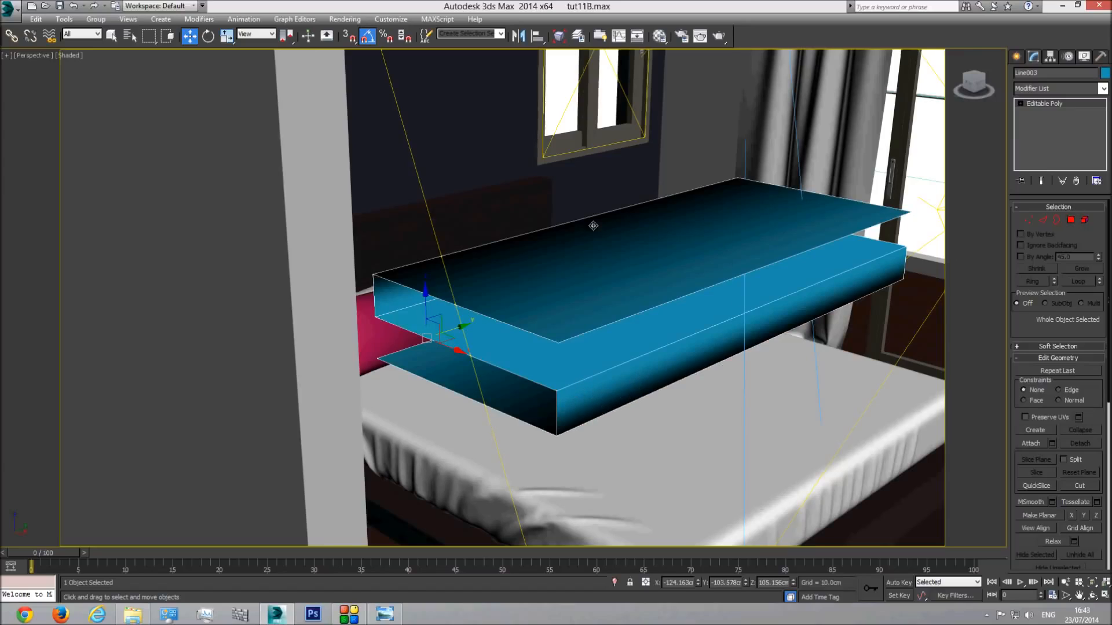
Step: Select all of the blanket's polygons and clear their smoothing groups
left_click(1071, 220)
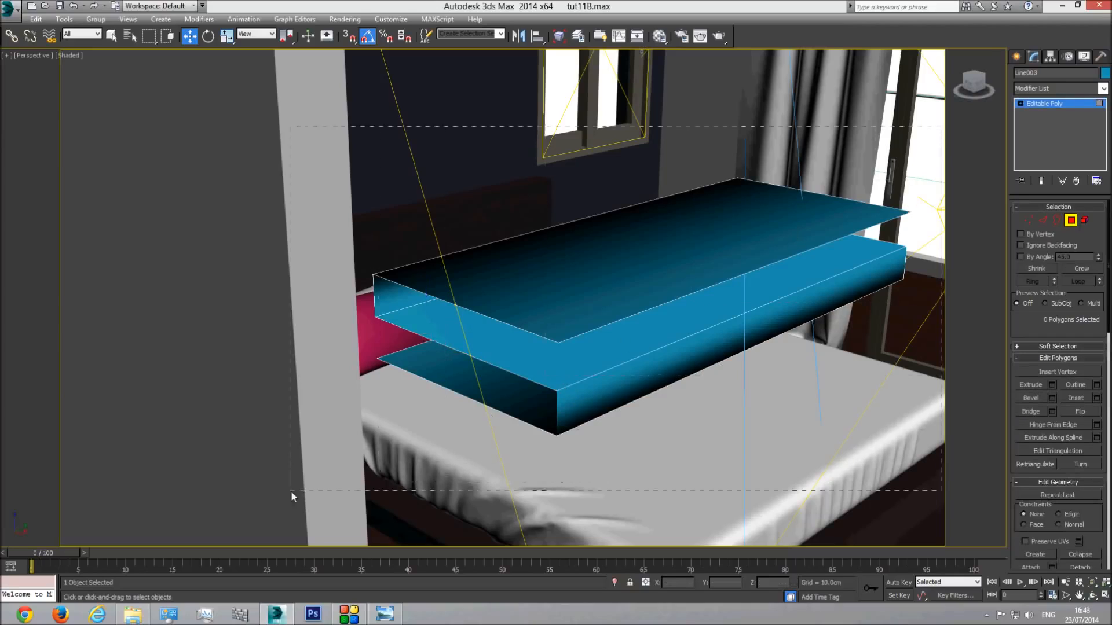
left_click_drag(941, 127, 291, 491)
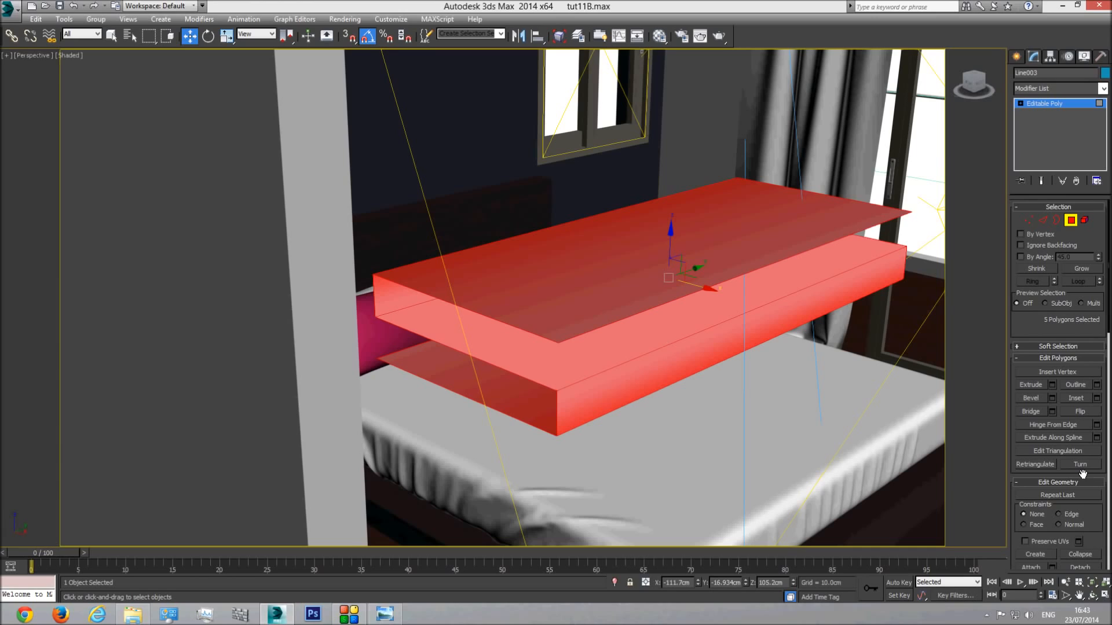
left_click_drag(1096, 517, 1066, 75)
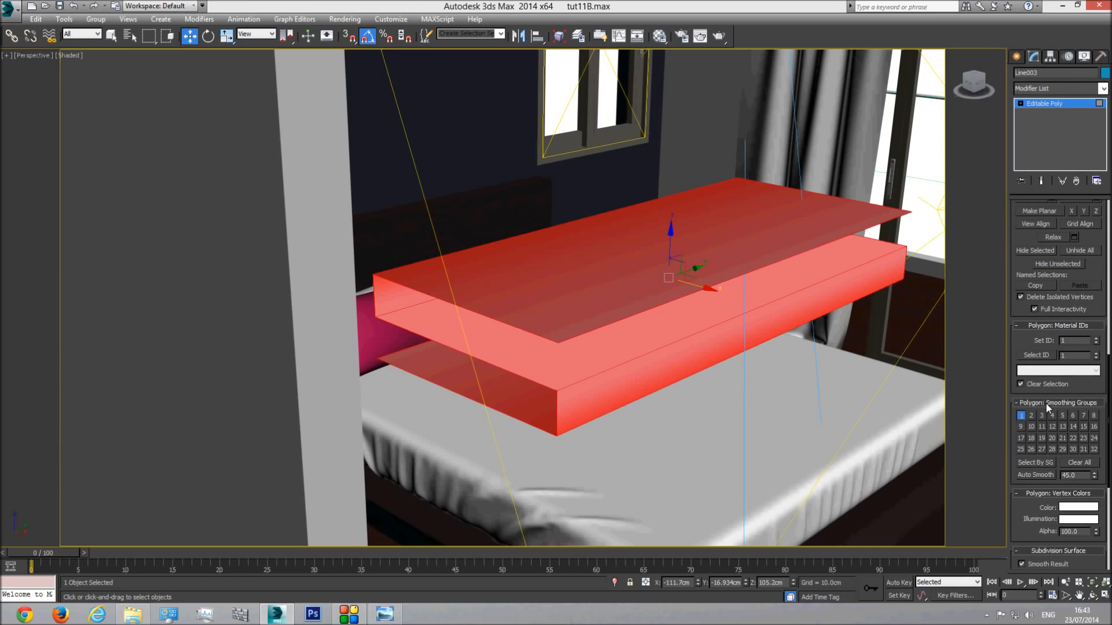
left_click(1081, 462)
left_click(1051, 104)
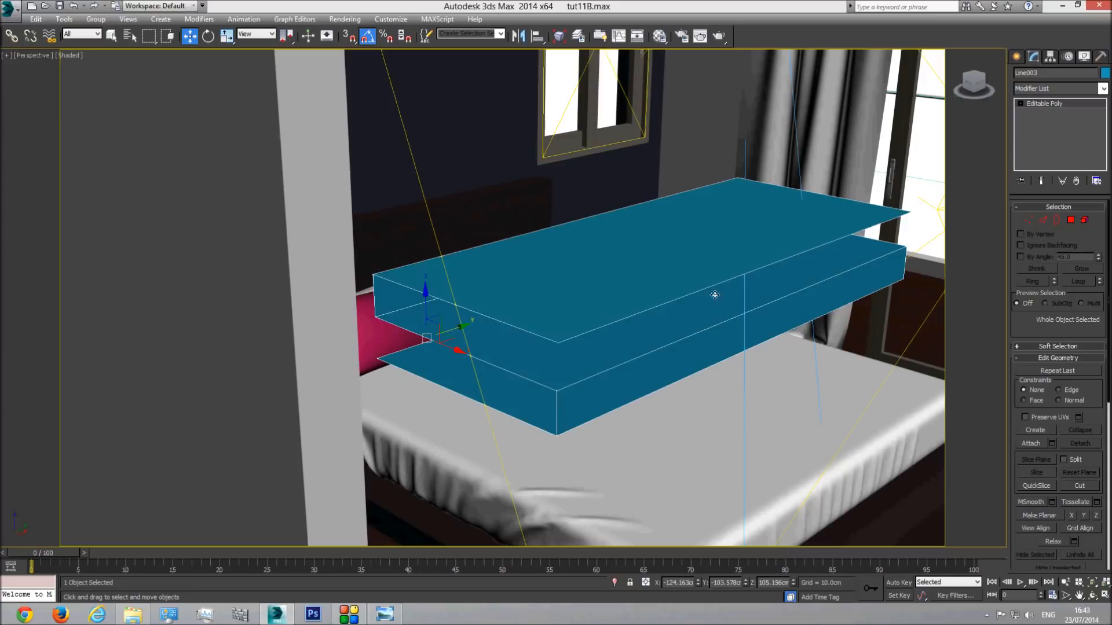
Step: Select the ring of long edges running across the bed and connect them with 100 segments
left_click(1042, 221)
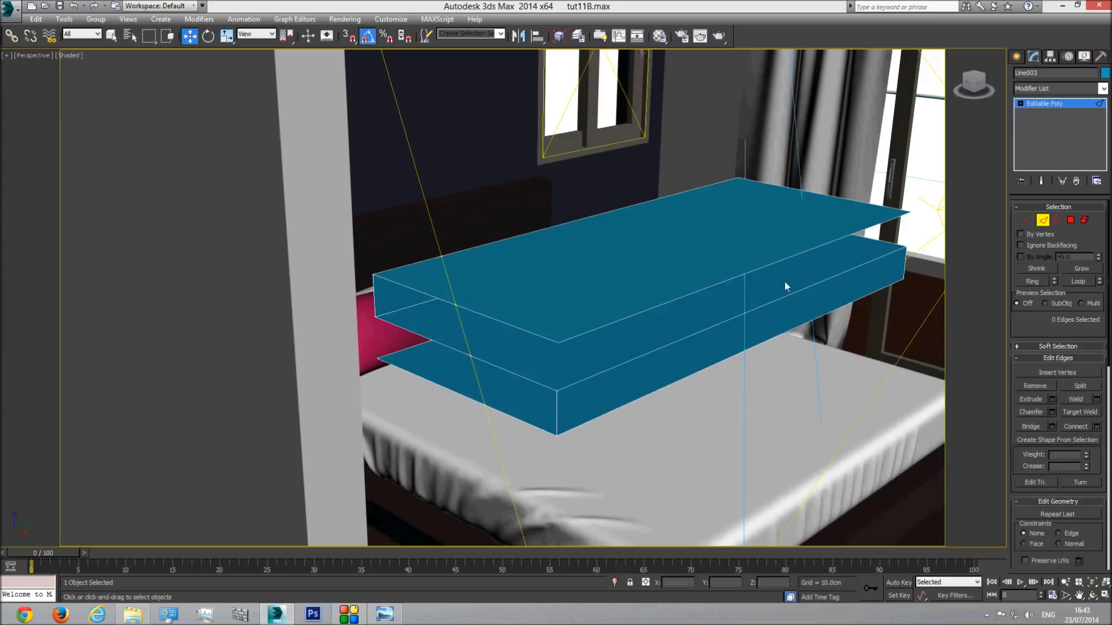
left_click(748, 274)
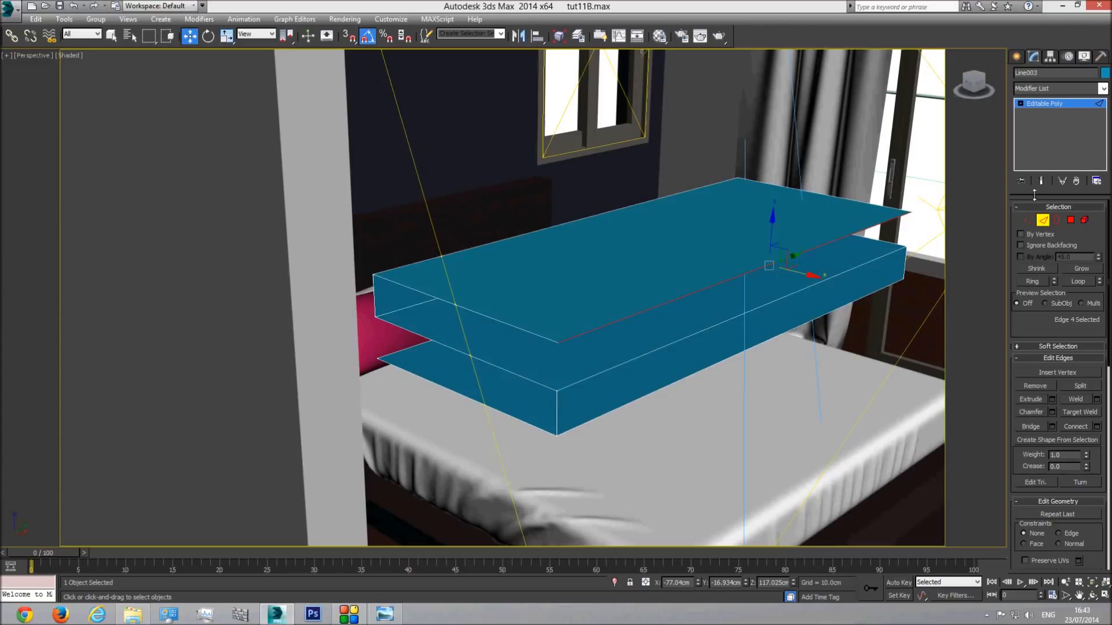
left_click(1036, 283)
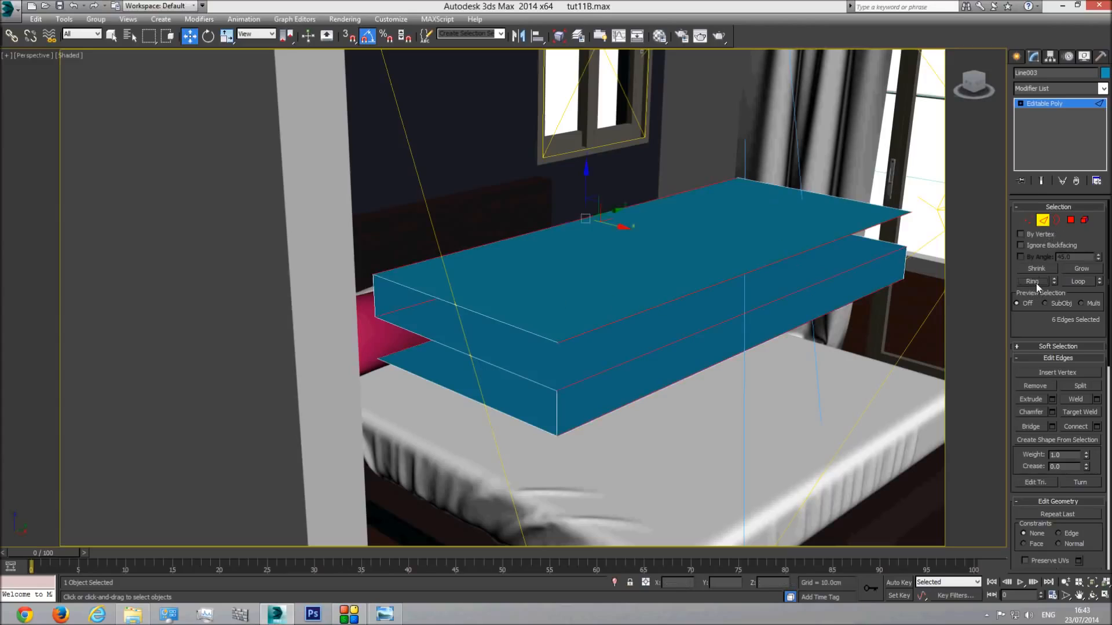
left_click(1096, 427)
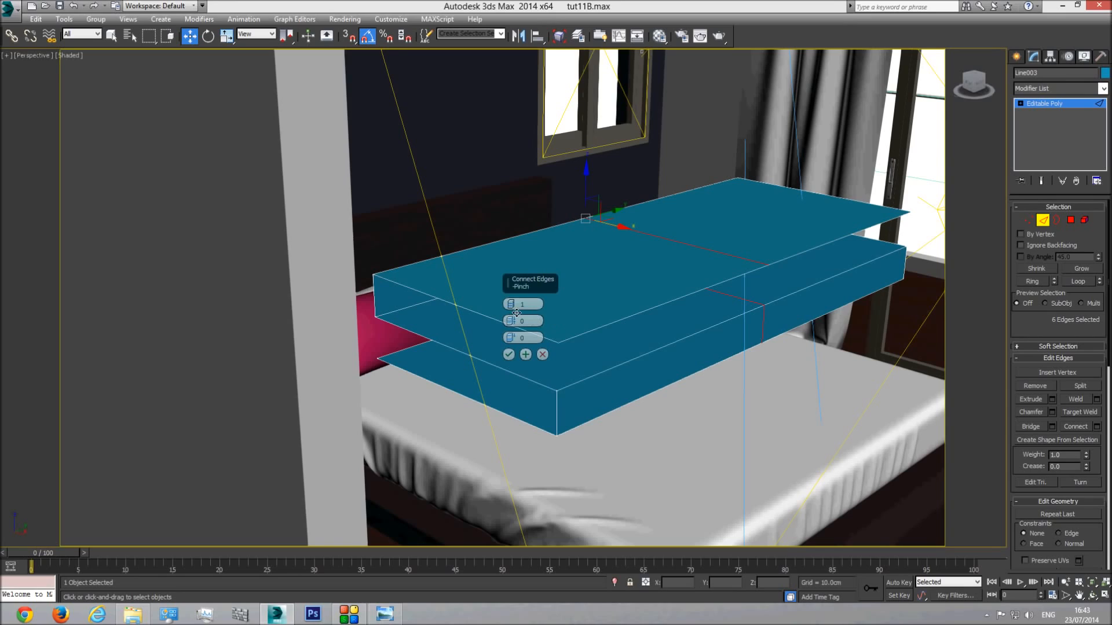
left_click_drag(510, 304, 503, 158)
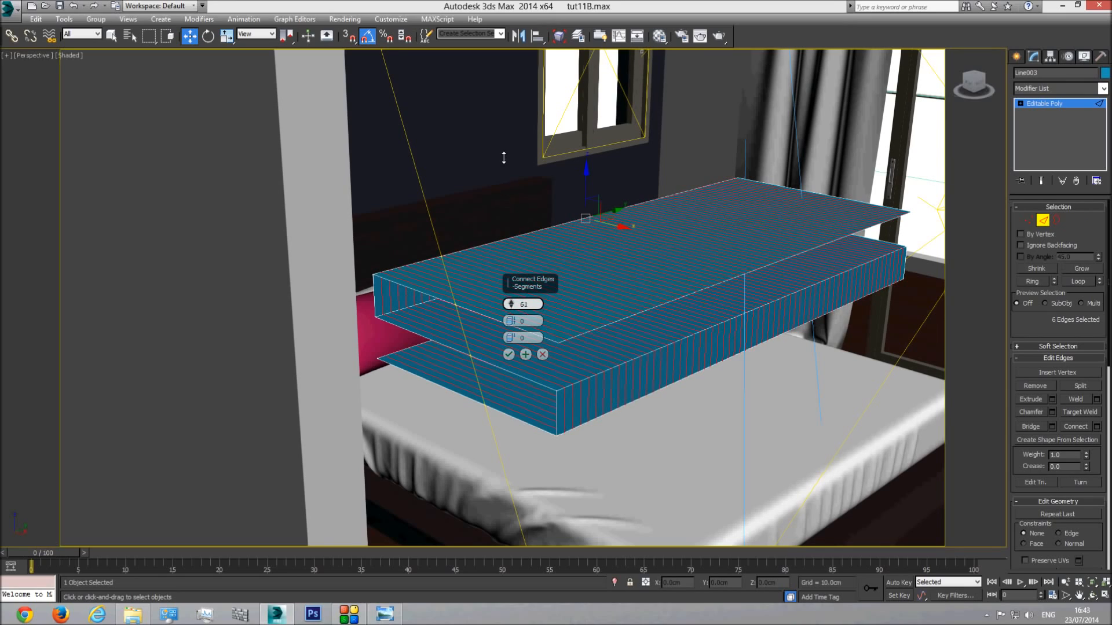
left_click_drag(501, 95, 499, 69)
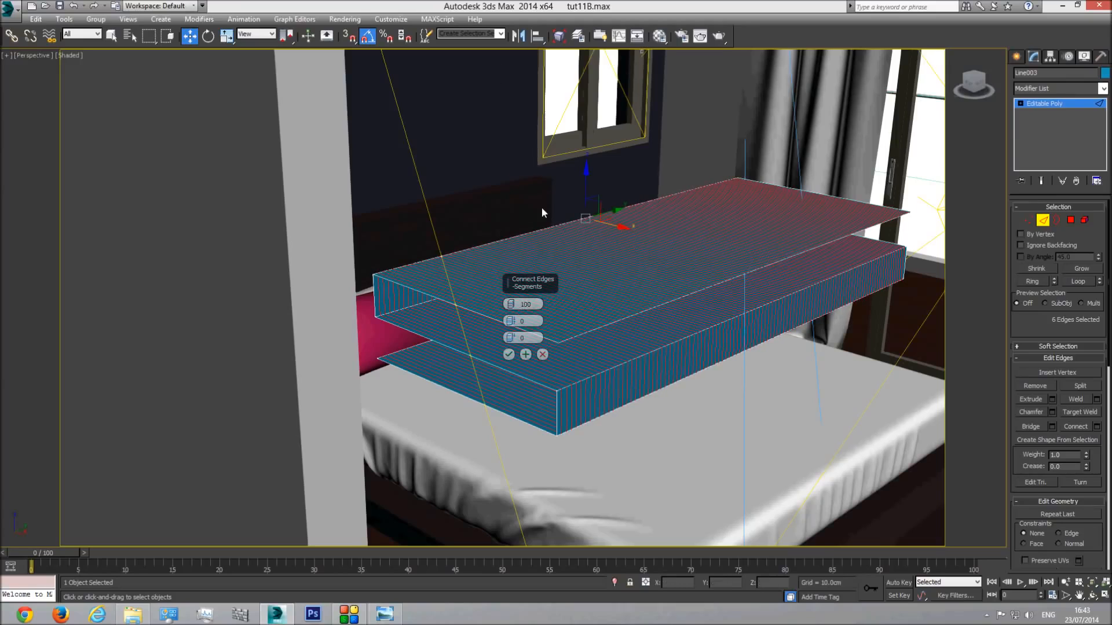
left_click(508, 354)
Step: Select the edge rings across the blanket's three wide layers and preview connecting them with 93 segments
left_click(517, 328)
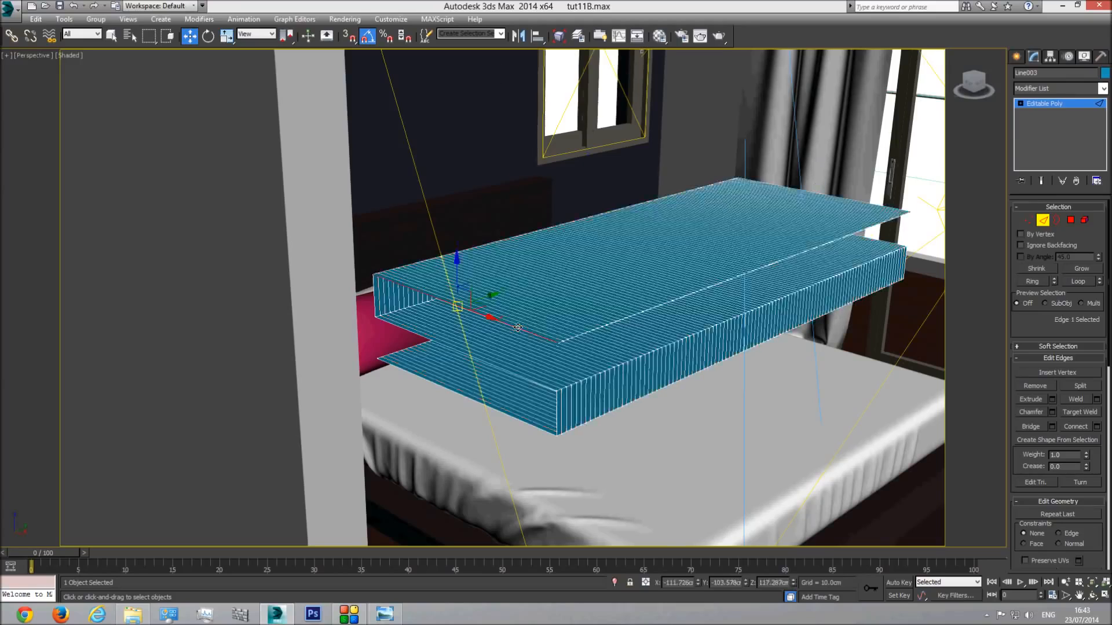
left_click(397, 327, "ctrl")
left_click(399, 368, "ctrl")
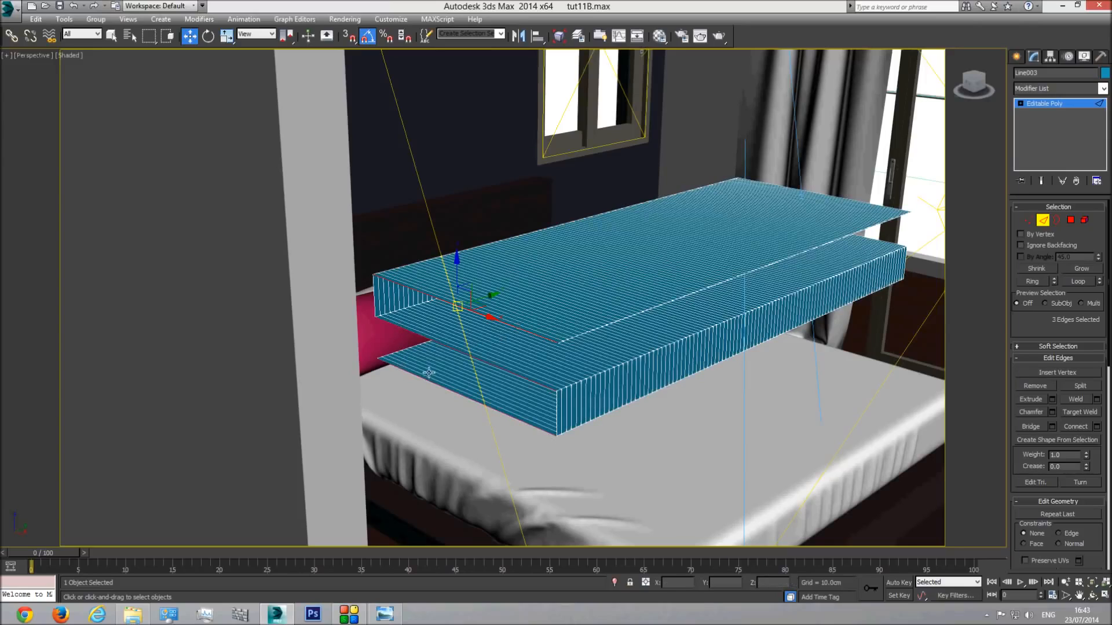
left_click(1032, 281)
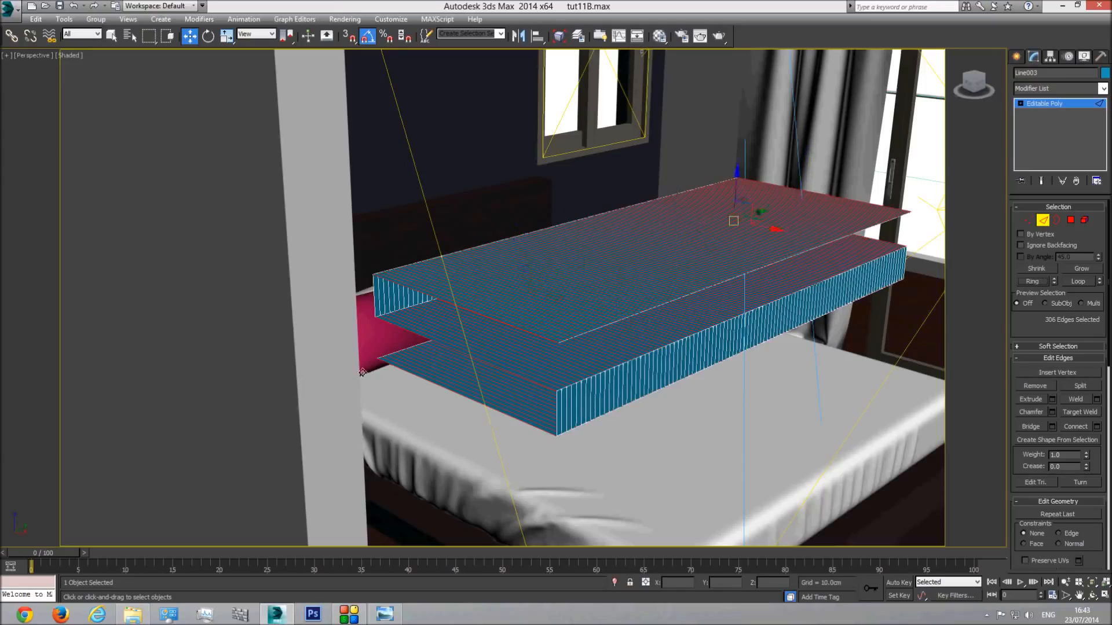
left_click(1097, 426)
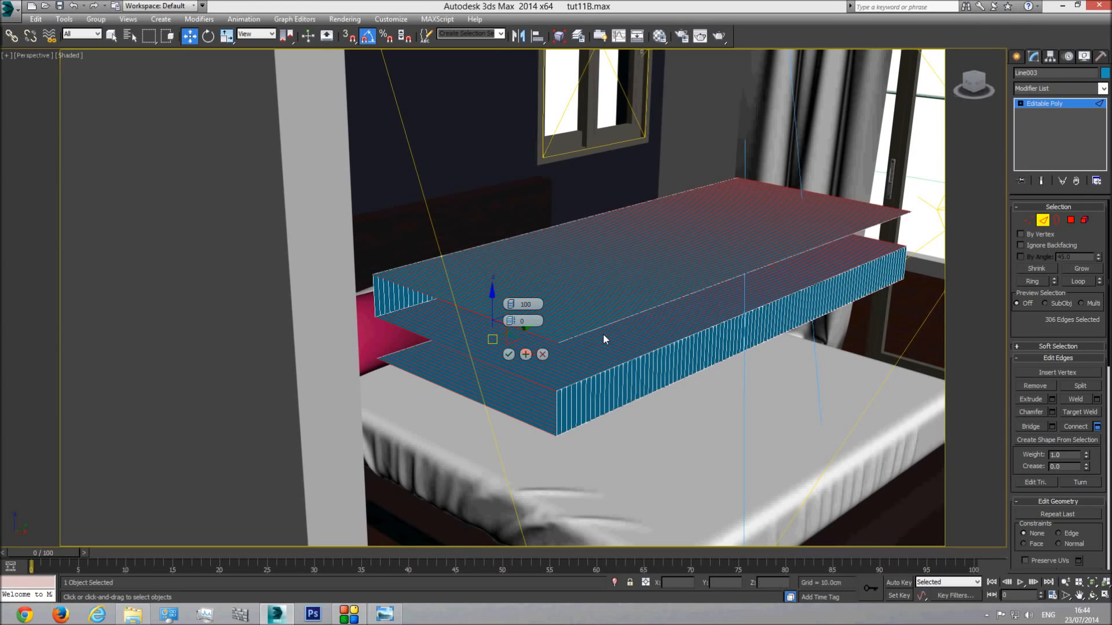
scroll(604, 335, "up", 3)
middle_click_drag(599, 302, 648, 337)
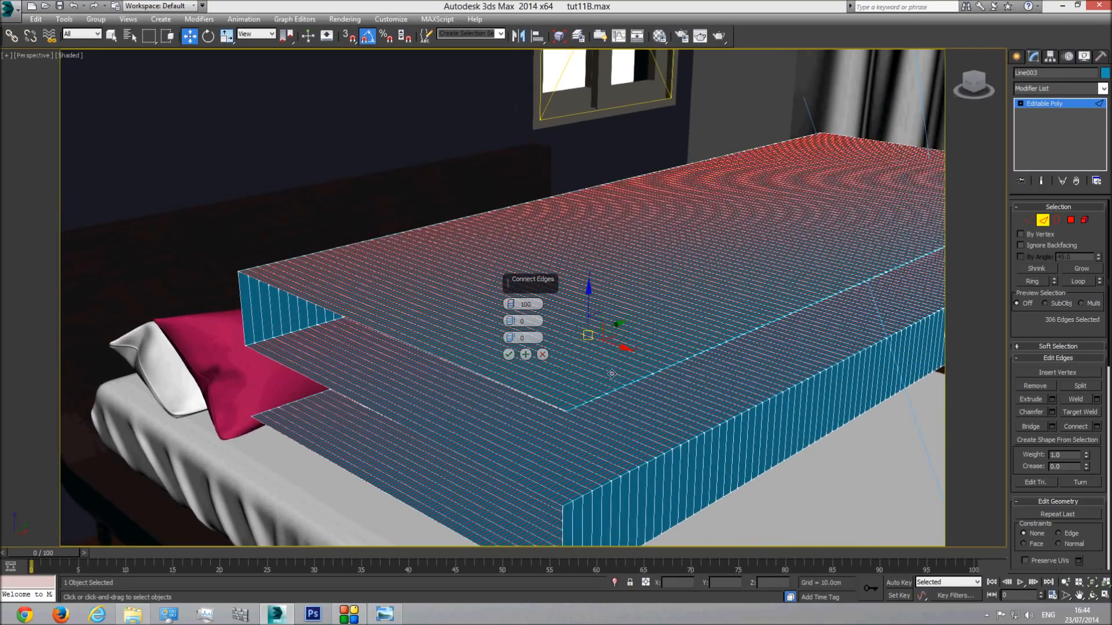
scroll(610, 378, "up", 3)
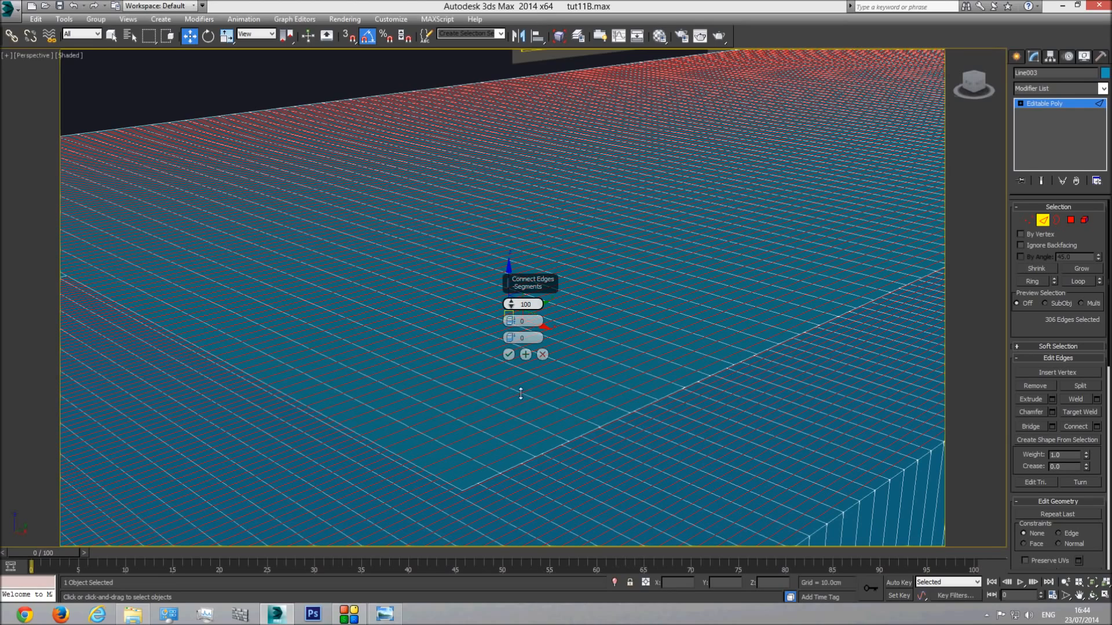
left_click_drag(531, 384, 536, 316)
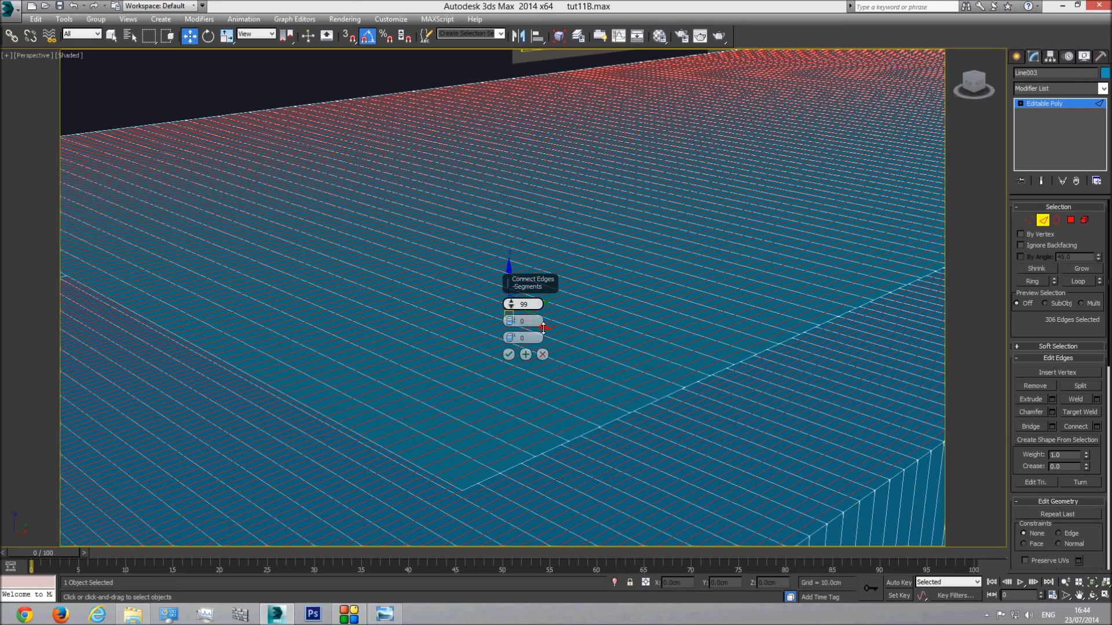
left_click_drag(544, 328, 546, 334)
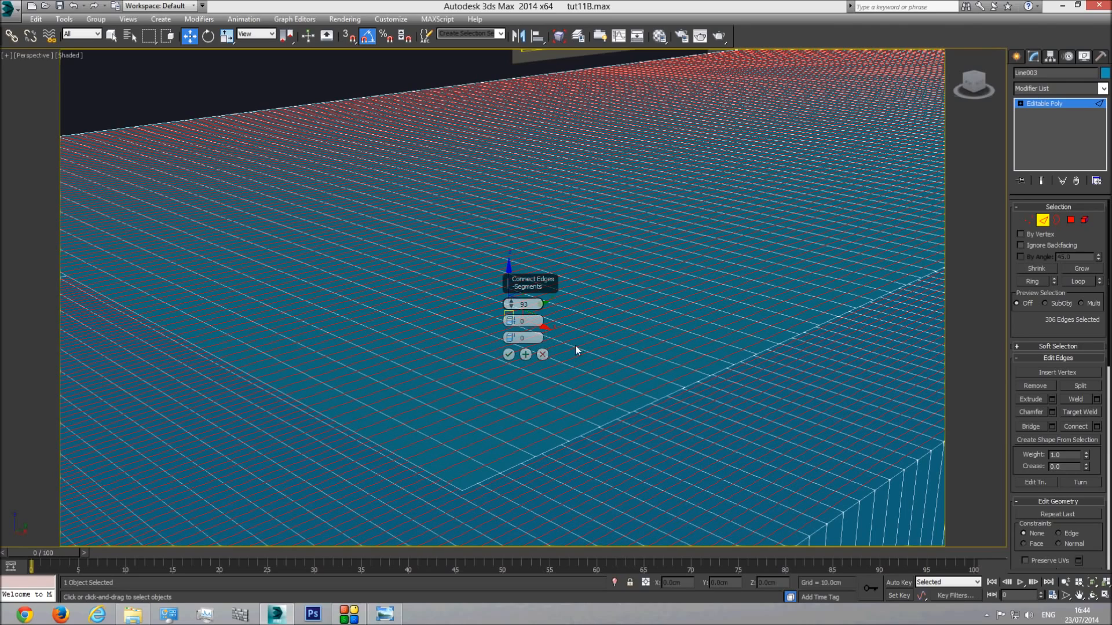
Step: Check the edge connection preview in top wireframe view and reduce it to 50 segments
key("t")
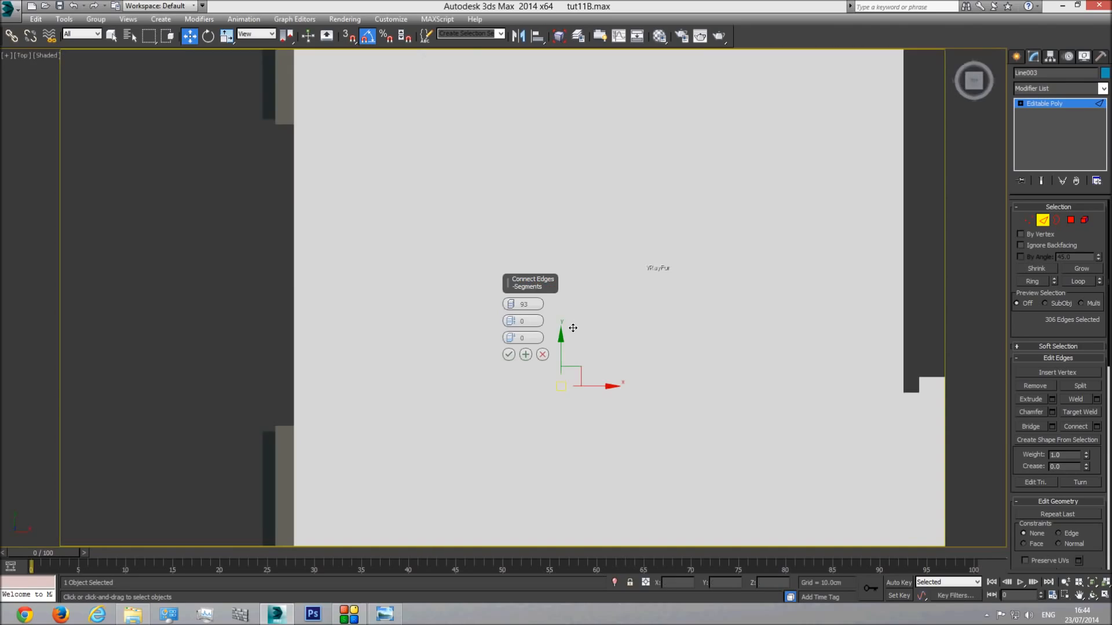
key("F3")
scroll(575, 331, "up", 5)
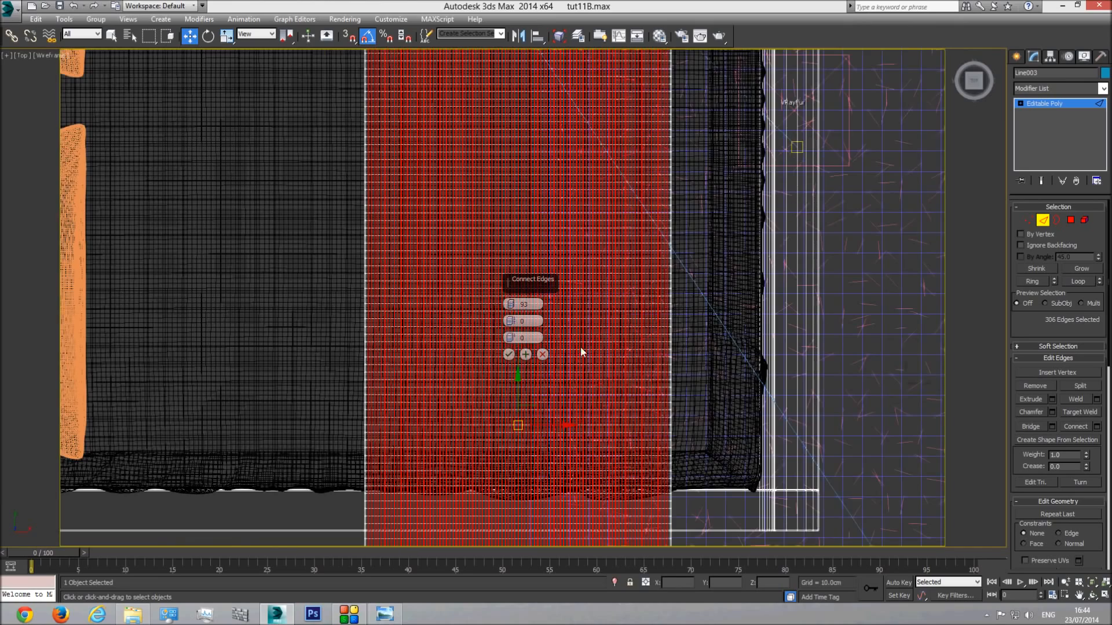
scroll(594, 434, "up", 3)
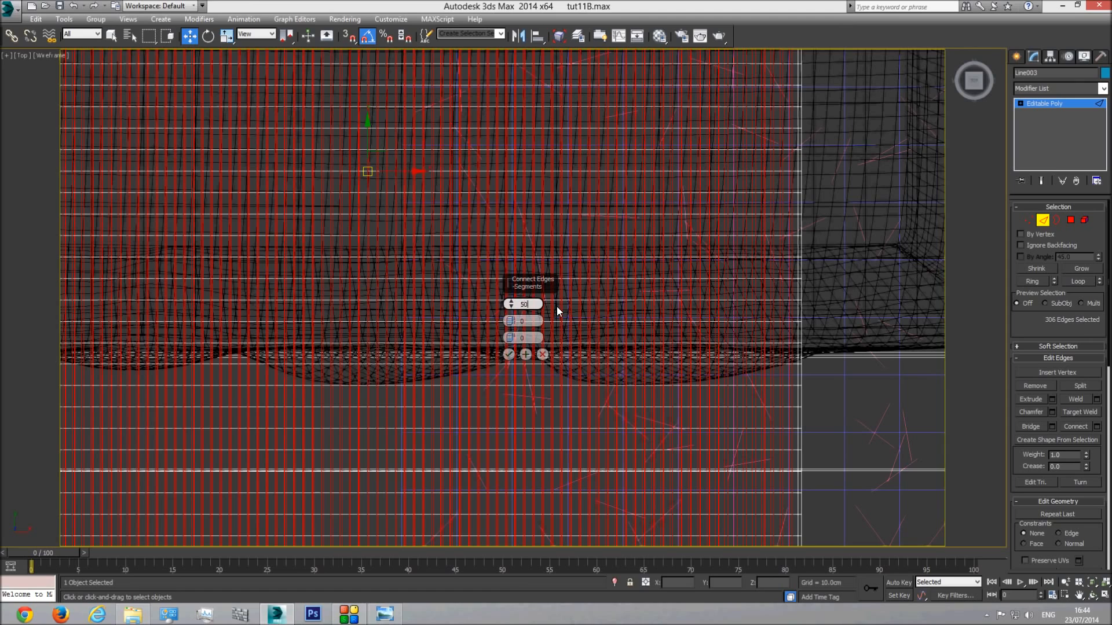
key("Return")
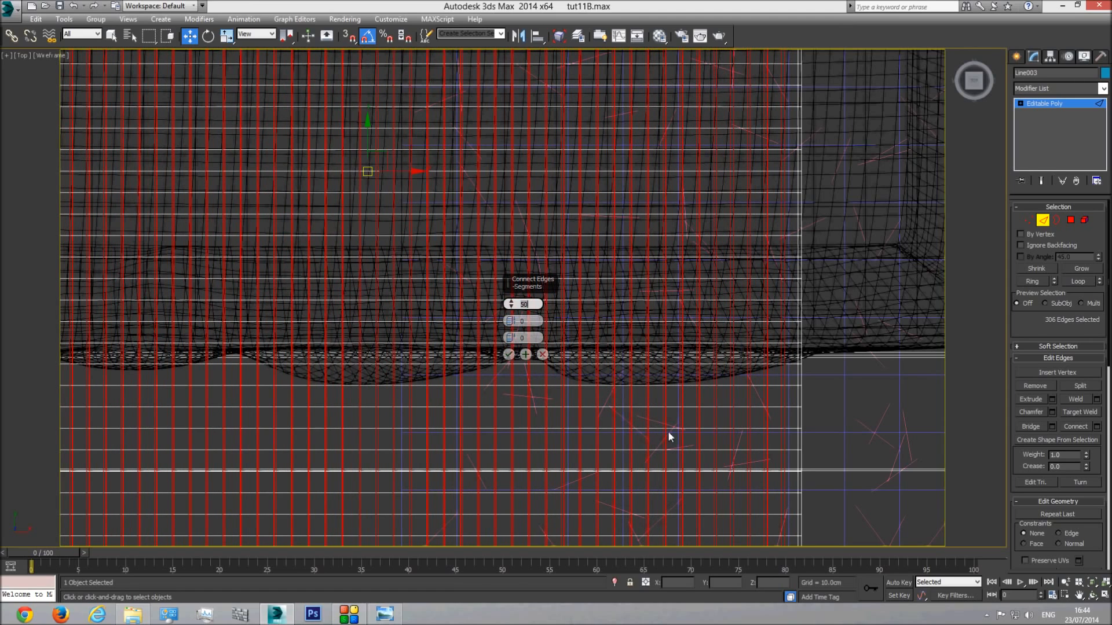
Step: Connect the selected edges across the blanket's three wide layers with 40 segments
left_click(1093, 582)
key("p")
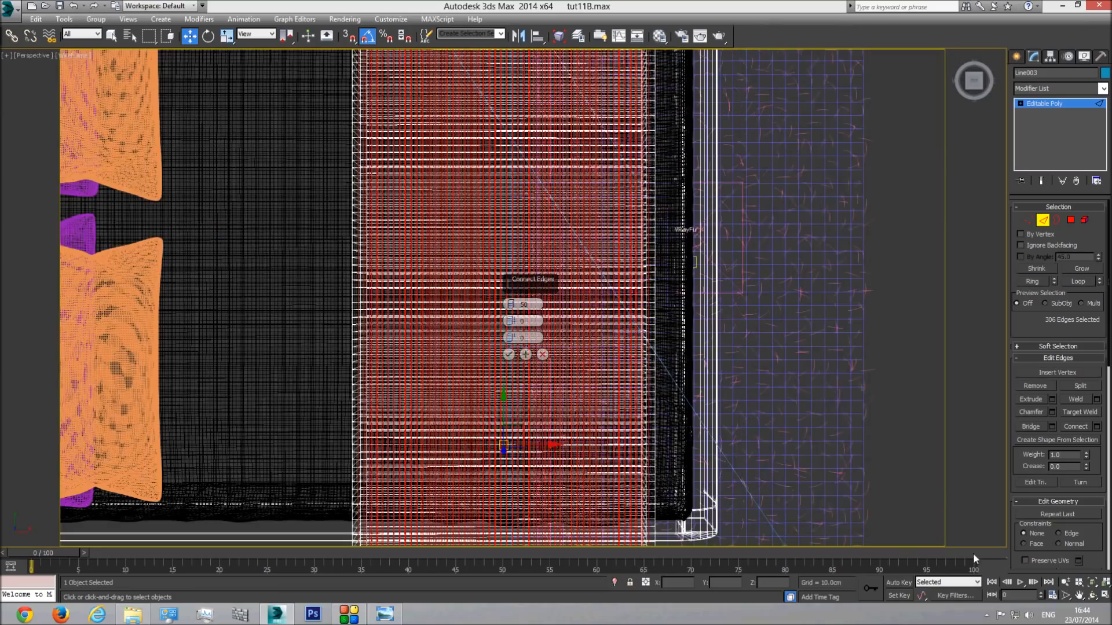
left_click(1092, 582)
left_click(1093, 594)
left_click_drag(492, 371, 442, 352)
scroll(441, 351, "up", 4)
middle_click_drag(432, 365, 489, 261)
scroll(419, 366, "up", 3)
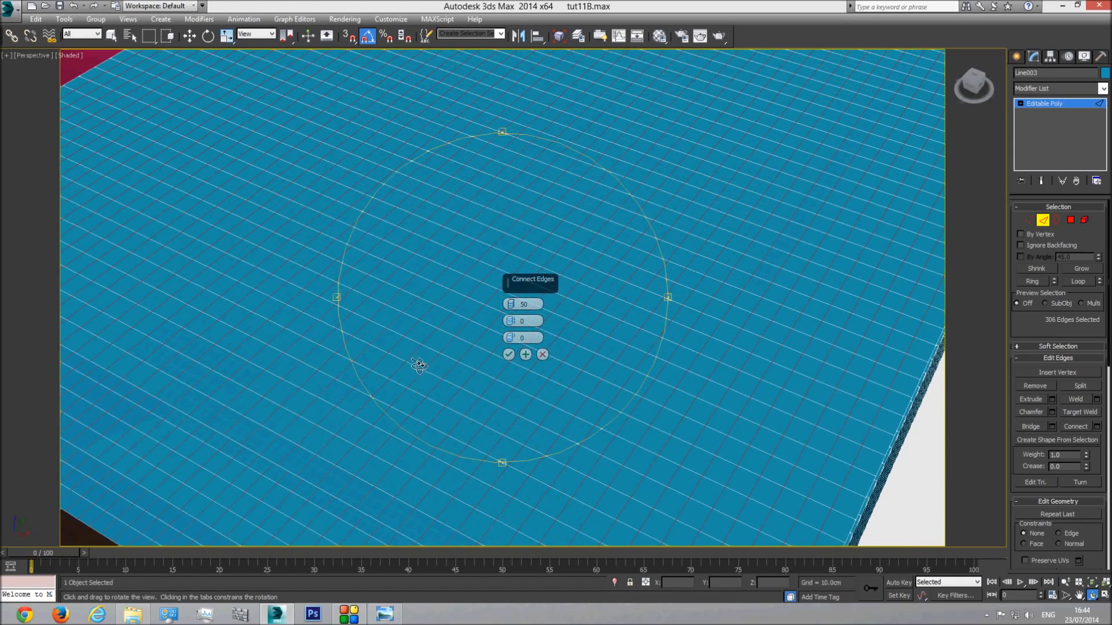
double_click(537, 305)
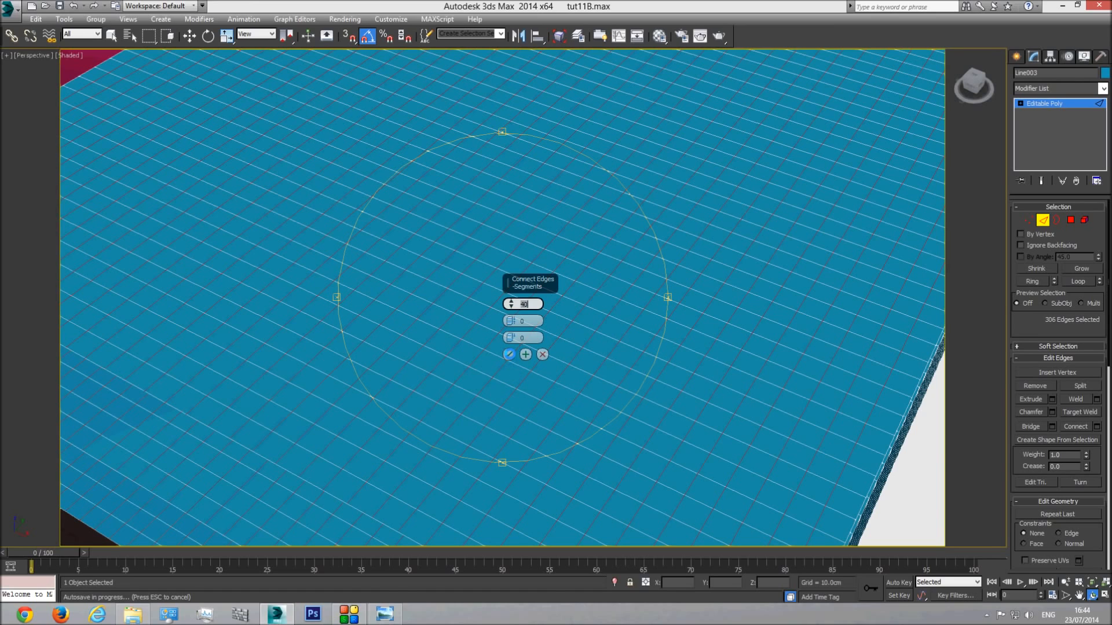
left_click(509, 354)
Step: Select the rings of short vertical edges on the blanket's two folded sides and connect them with a small number of segments
middle_click_drag(509, 355, 473, 304, "alt")
scroll(492, 411, "down", 3)
left_click_drag(474, 345, 480, 325)
middle_click_drag(480, 325, 466, 369)
left_click_drag(503, 356, 494, 359)
right_click(404, 293)
left_click(404, 292)
middle_click_drag(99, 172, 211, 226)
left_click(122, 149)
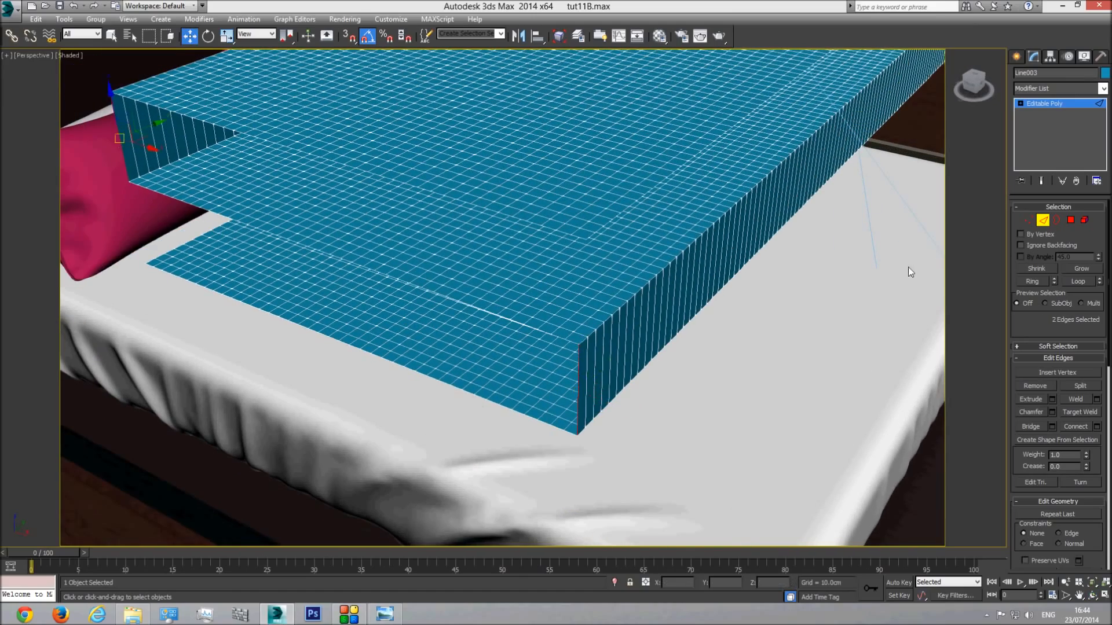
left_click(1032, 282)
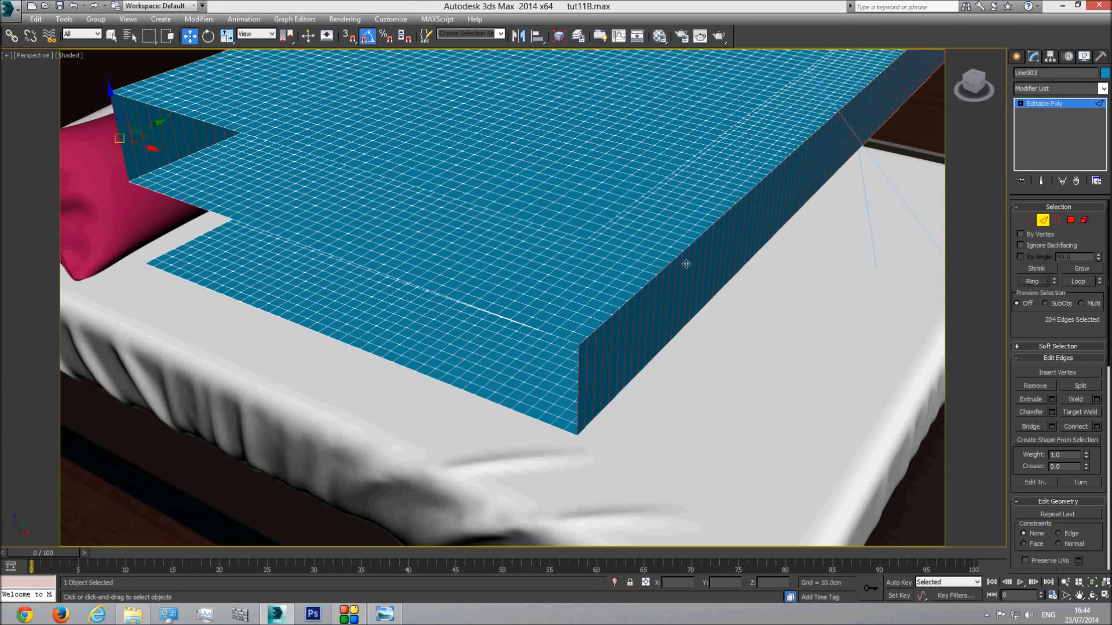
left_click(1097, 427)
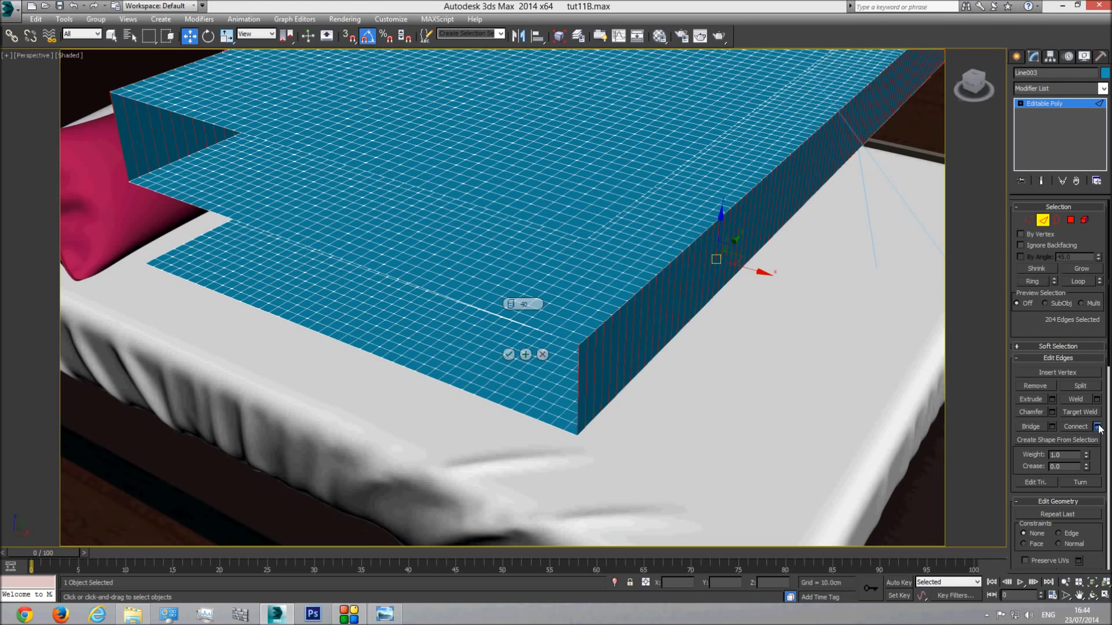
left_click_drag(510, 305, 507, 384)
middle_click_drag(589, 380, 641, 328)
left_click(509, 354)
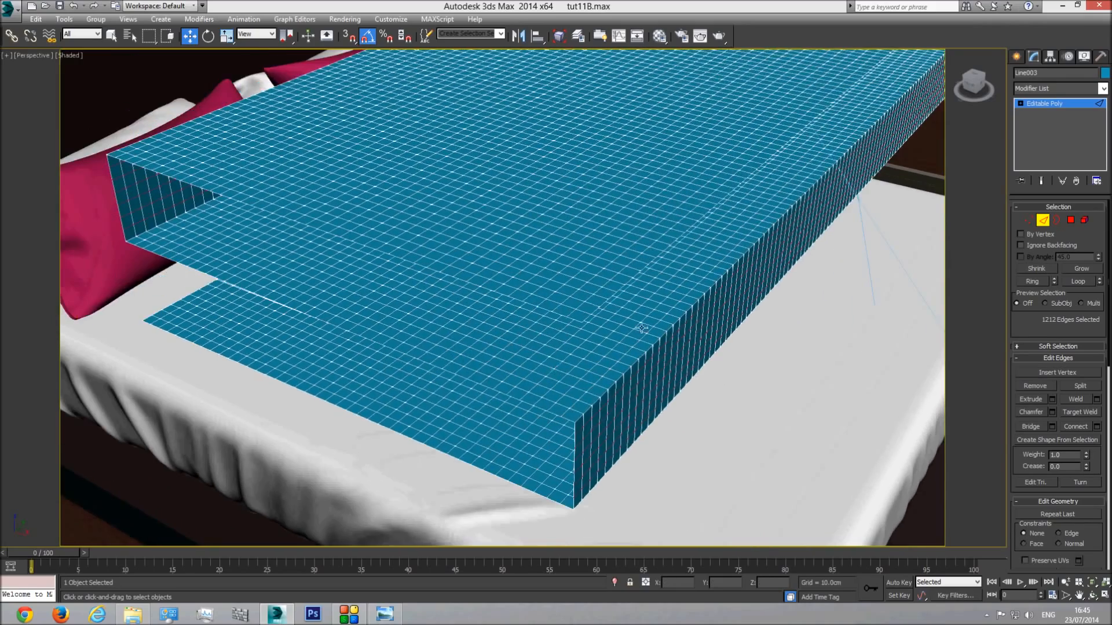
Step: Leave edge editing, rename the blanket object as Cloth, and view it through the camera
left_click(1044, 103)
left_click(1047, 72)
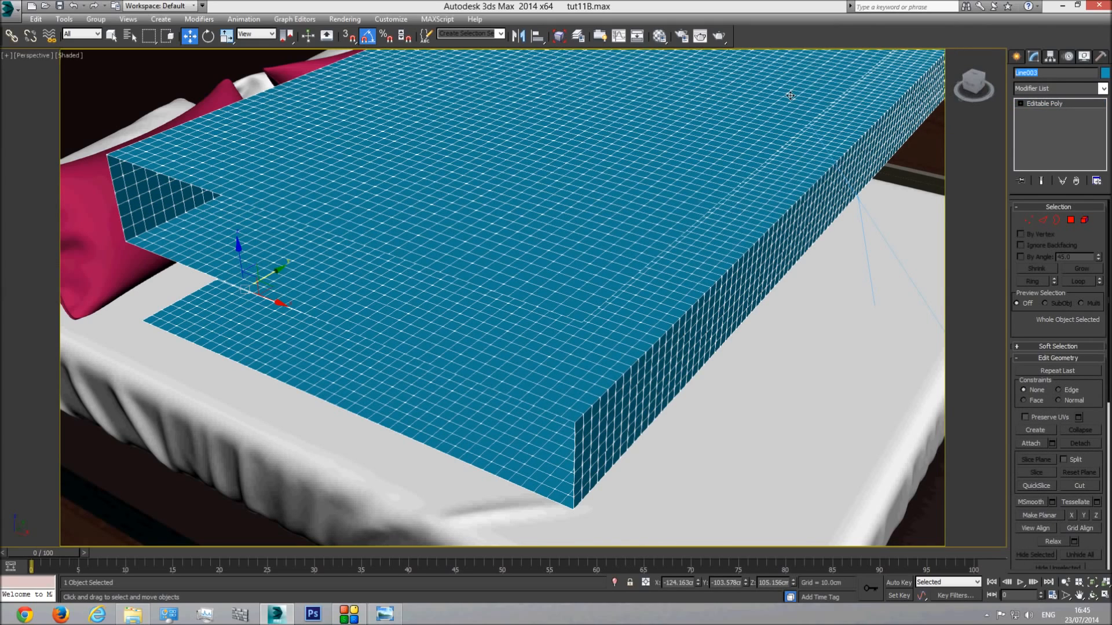
type("C")
type("c")
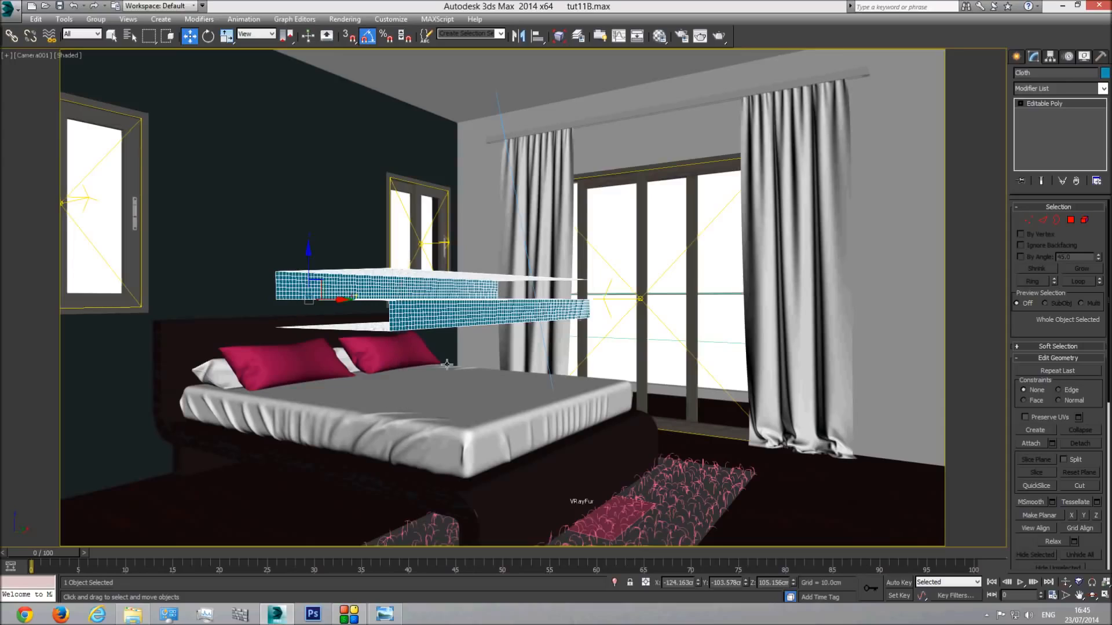
Step: Raise the cloth to about Z 123 cm and shift it toward the headboard to about X -129.5 cm
key("p")
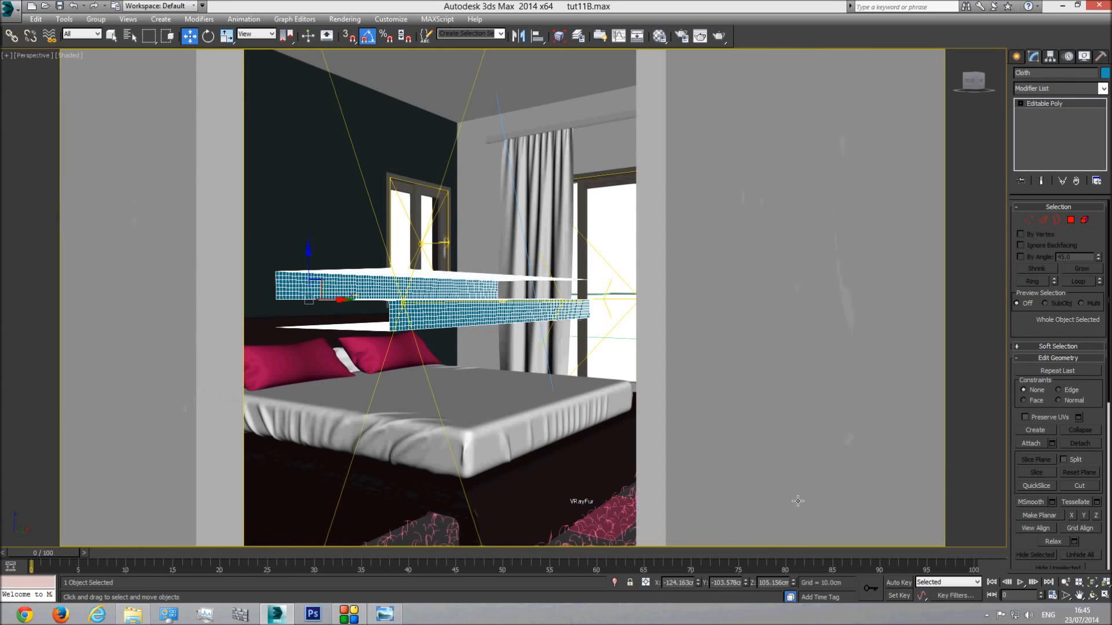
left_click(1091, 595)
mouse_move(481, 319)
left_mouse_down()
mouse_move(486, 330)
mouse_move(519, 301)
mouse_move(489, 320)
left_mouse_up()
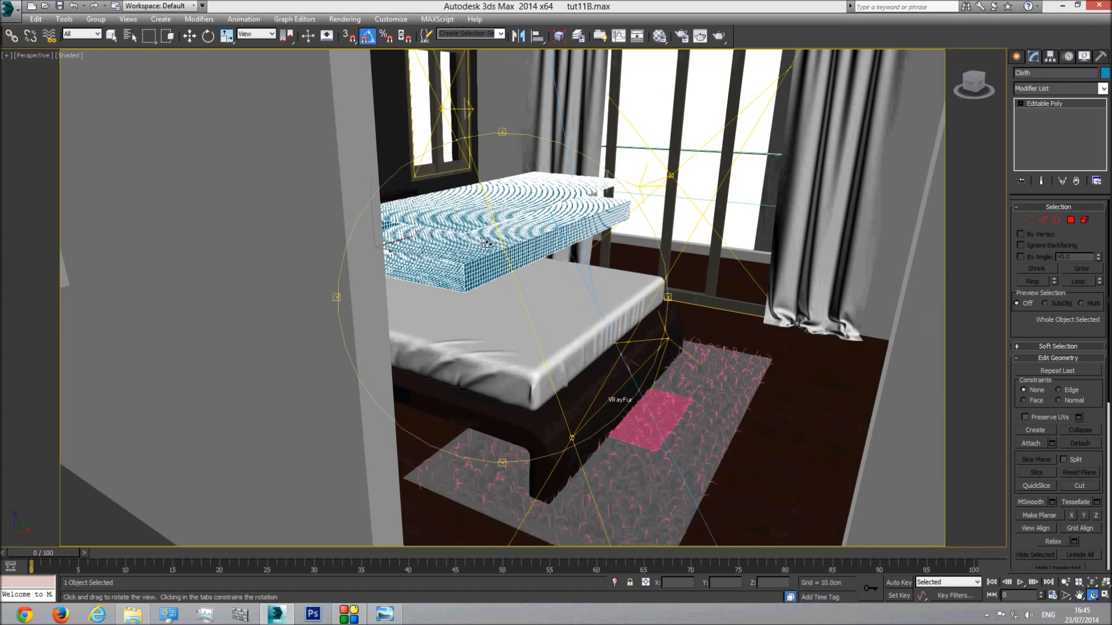
key("w")
left_click_drag(372, 210, 370, 169)
left_click_drag(408, 209, 397, 211)
Step: Create a thin upright Box about 55.4 cm long and 2.6 cm wide in front view, then rotate it 50 degrees
key("f")
key("F3")
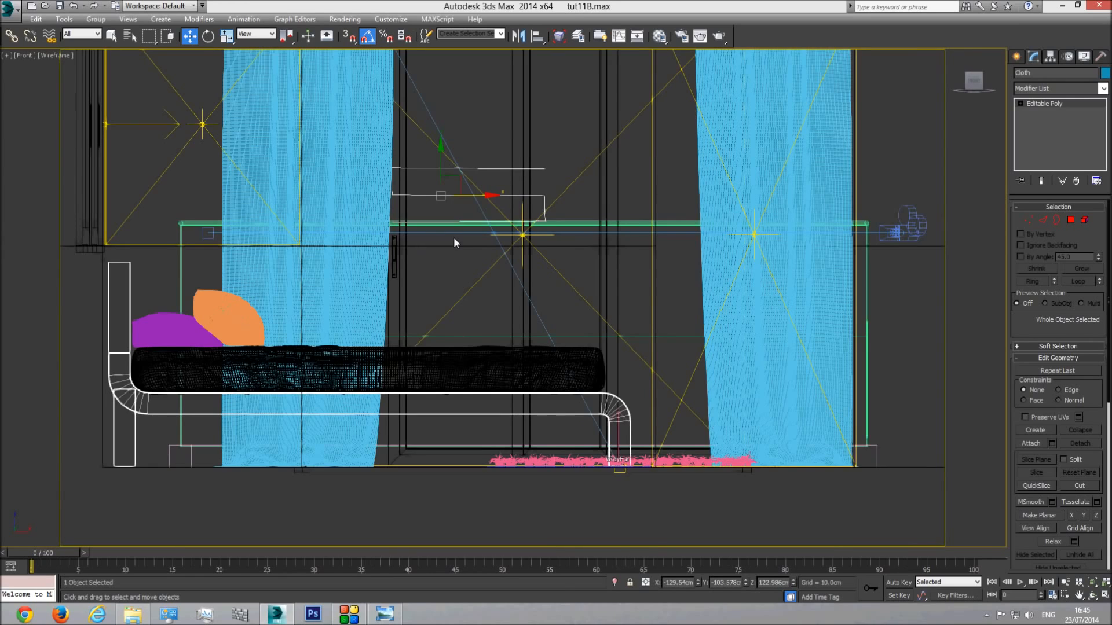
middle_click_drag(456, 240, 475, 255)
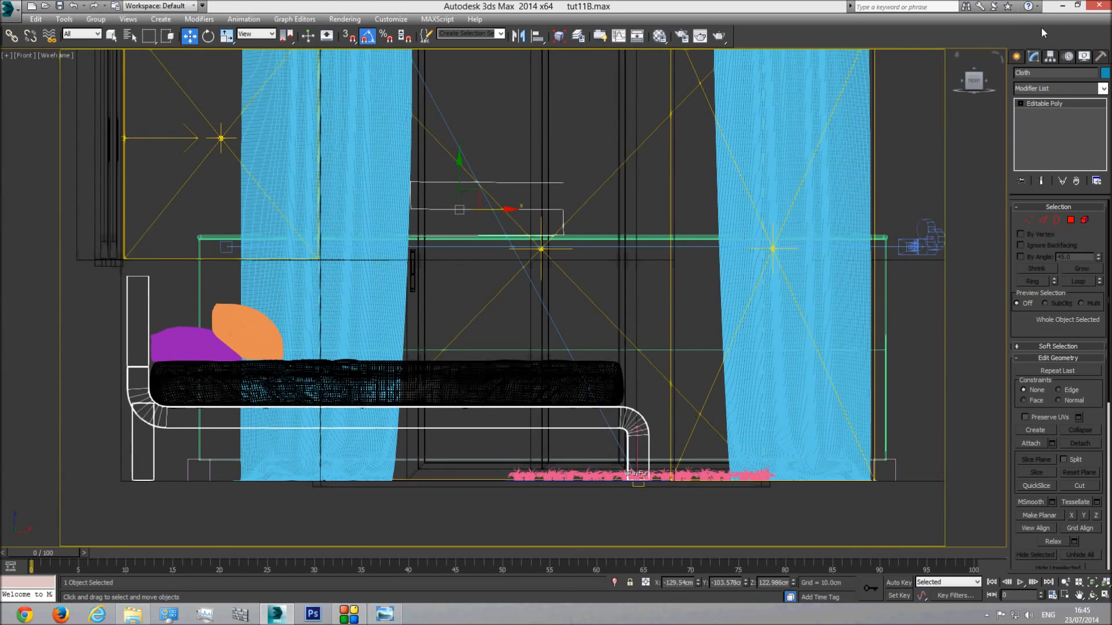
left_click(1016, 56)
left_click(1020, 74)
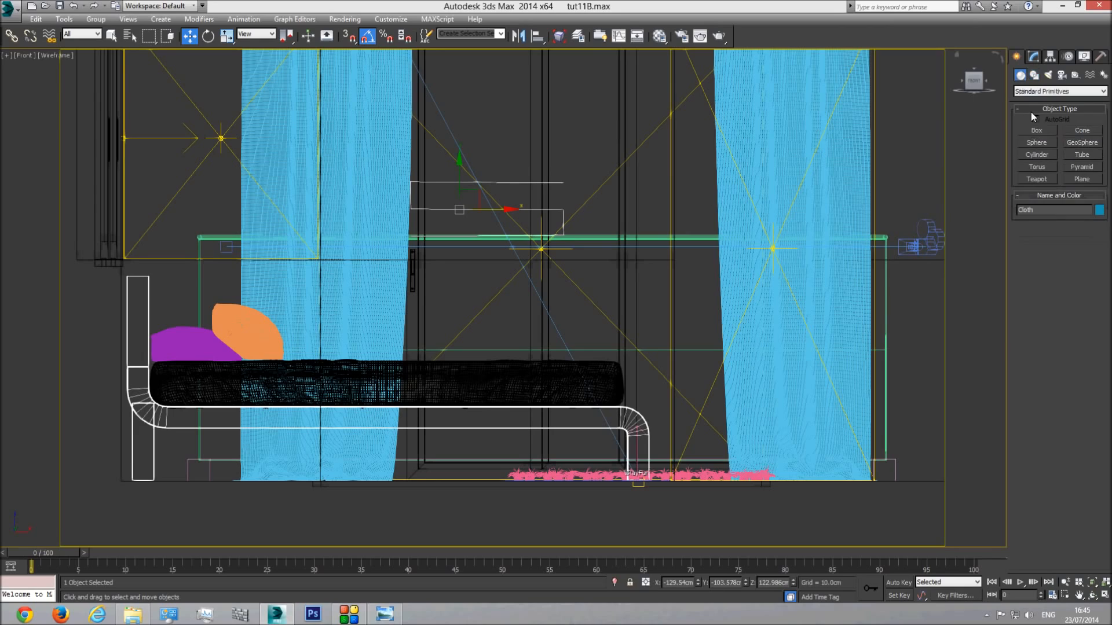
left_click(1037, 131)
left_click_drag(593, 207, 597, 330)
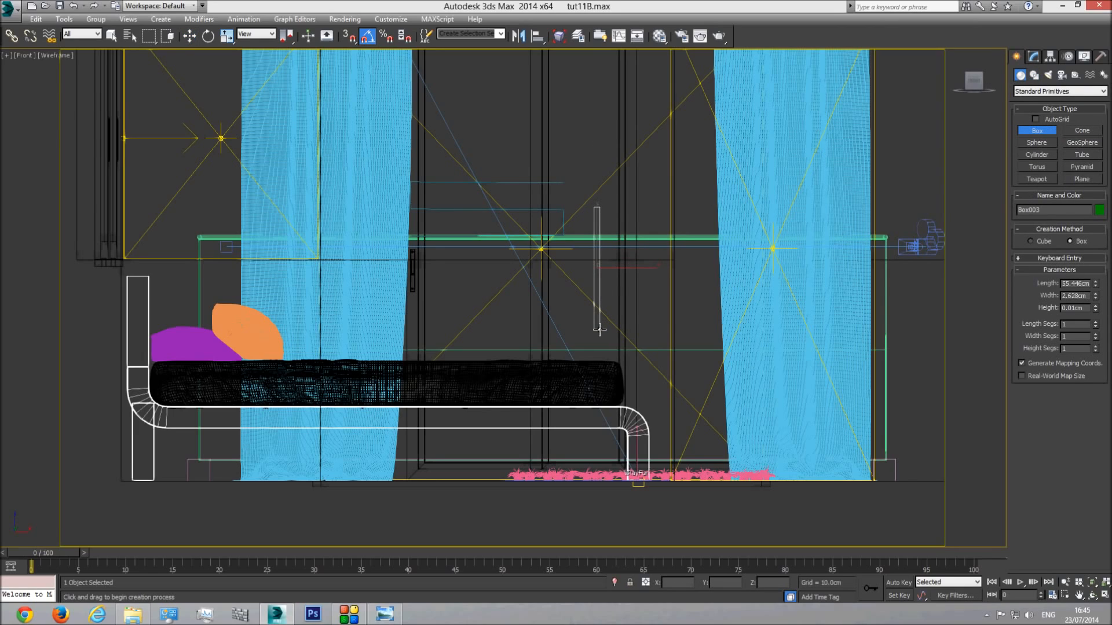
left_click(207, 36)
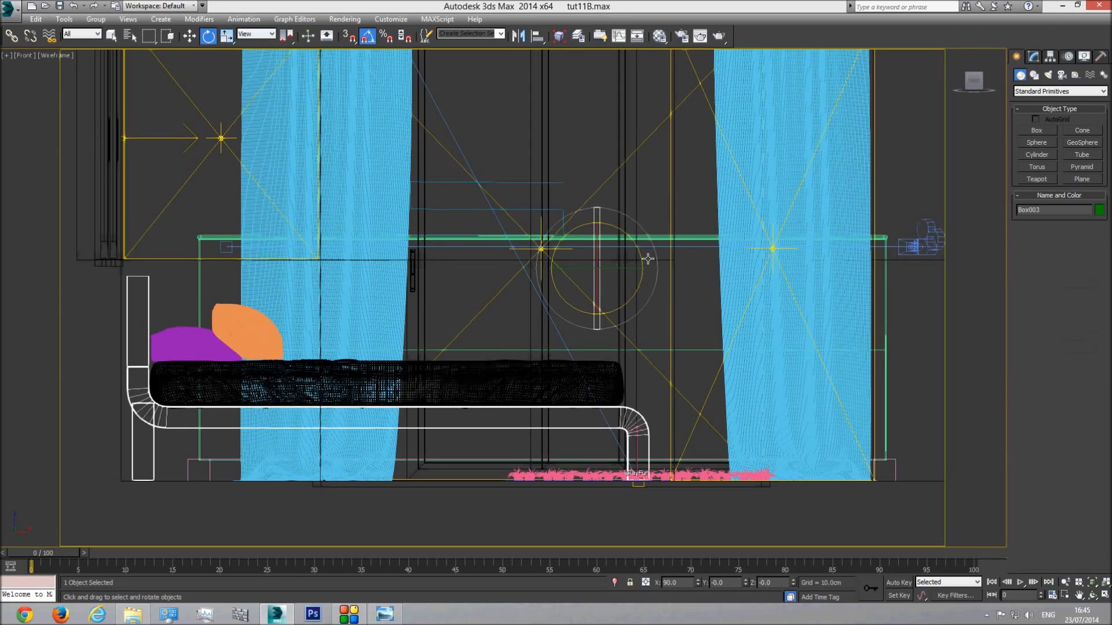
left_click_drag(655, 259, 656, 291)
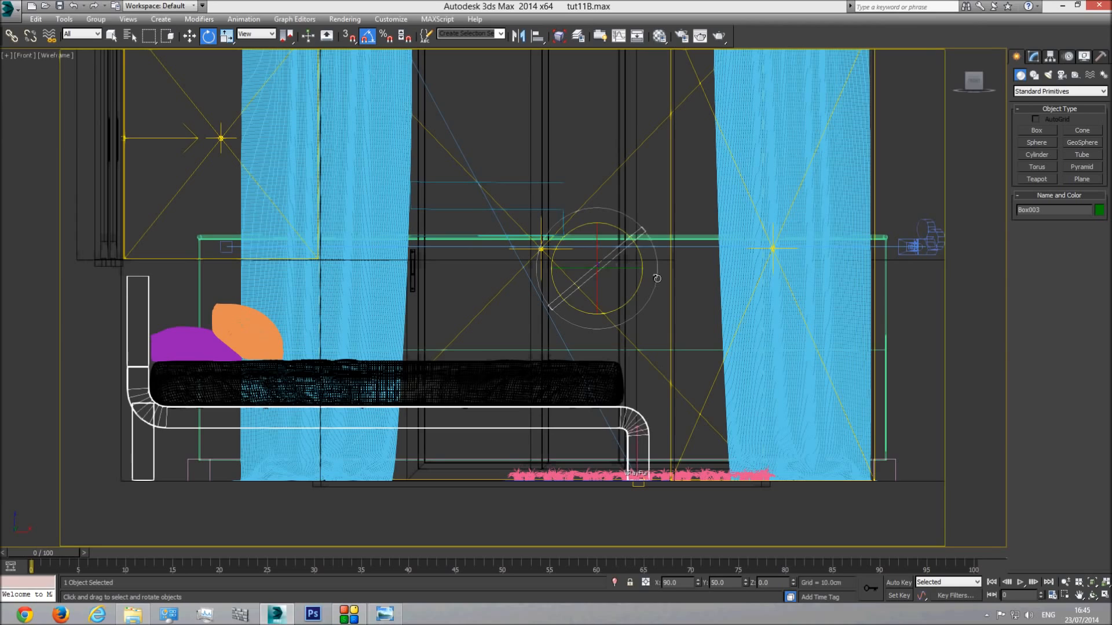
Step: Move the tilted box beneath the cloth to about X -89.4 cm and raise the cloth slightly above it
left_click(189, 36)
left_click(622, 253)
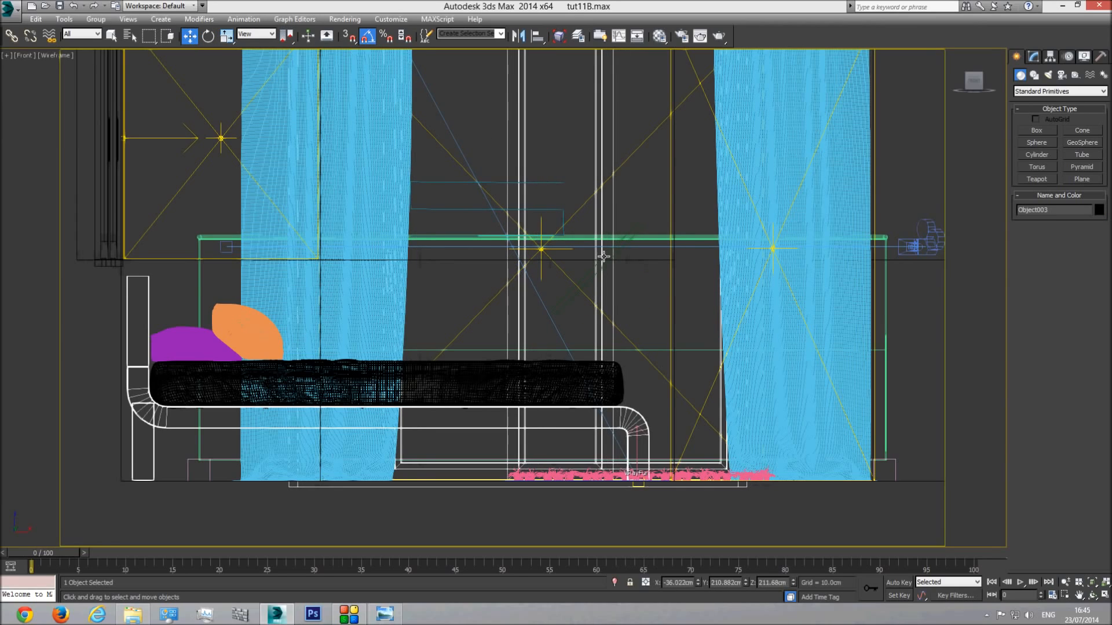
left_click_drag(607, 256, 562, 257)
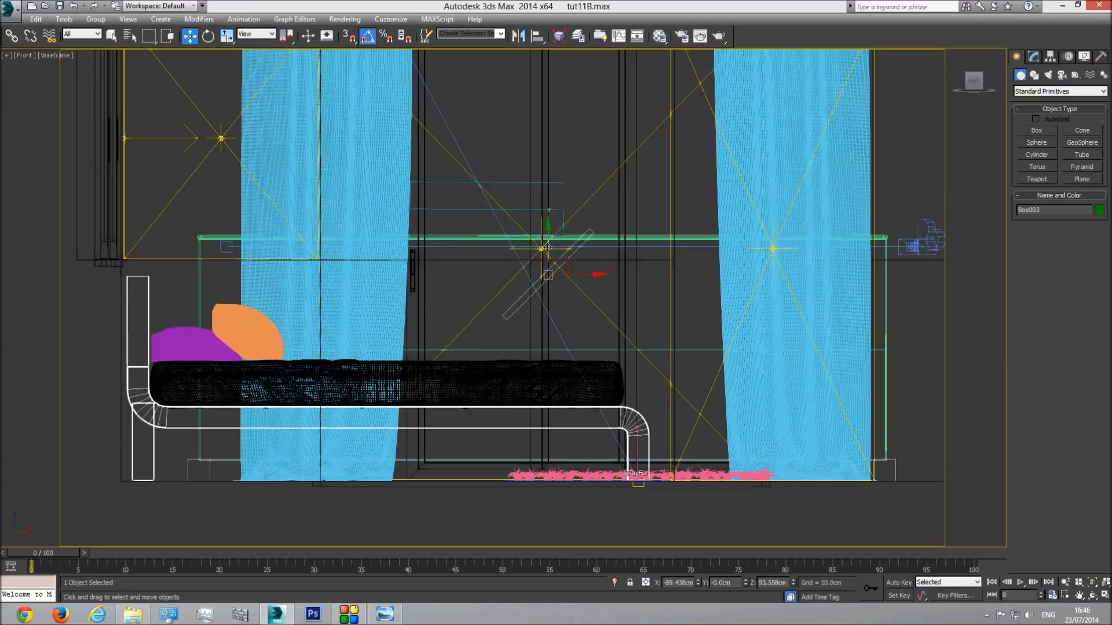
left_click_drag(568, 260, 567, 254)
left_click(519, 182)
left_click_drag(448, 175, 448, 169)
Step: Move the box across the bed's width to about Y 71.3 cm in top view, aligning its end with the cloth's far end
key("p")
left_click(1092, 595)
mouse_move(620, 370)
left_mouse_down()
mouse_move(515, 311)
mouse_move(502, 326)
left_mouse_up()
key("F3")
key("w")
left_click(500, 287)
key("t")
key("F3")
middle_click_drag(564, 291, 565, 271)
left_click_drag(556, 199, 558, 34)
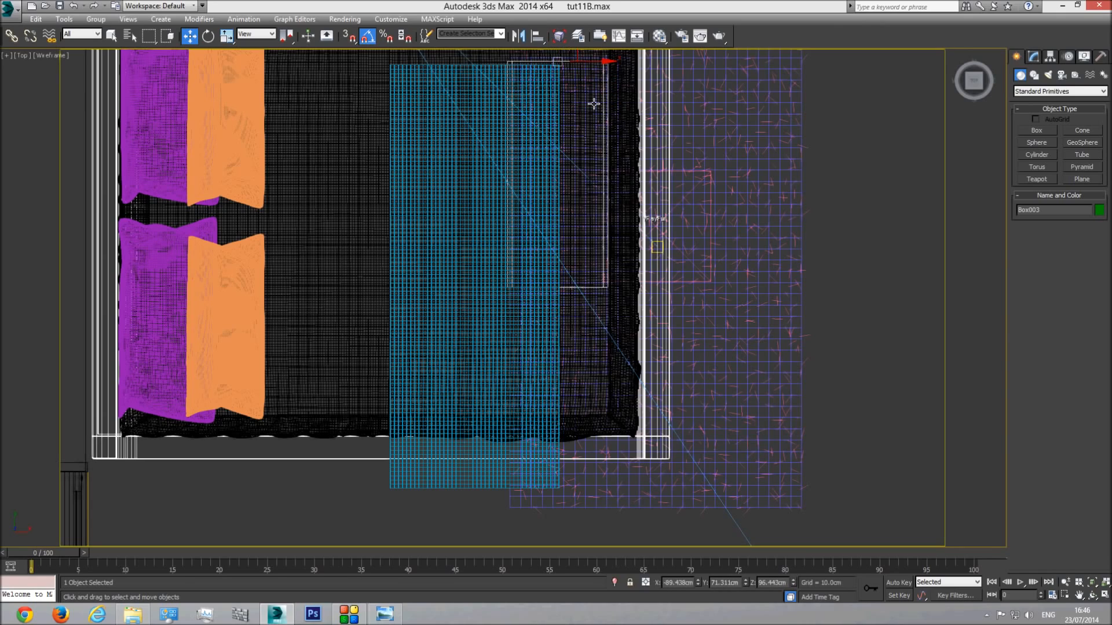
Step: Increase the box's height to about 128.6 cm and display the camera view shaded with edged faces
left_click(1034, 56)
left_click_drag(1094, 245, 1090, 220)
scroll(556, 139, "down", 3)
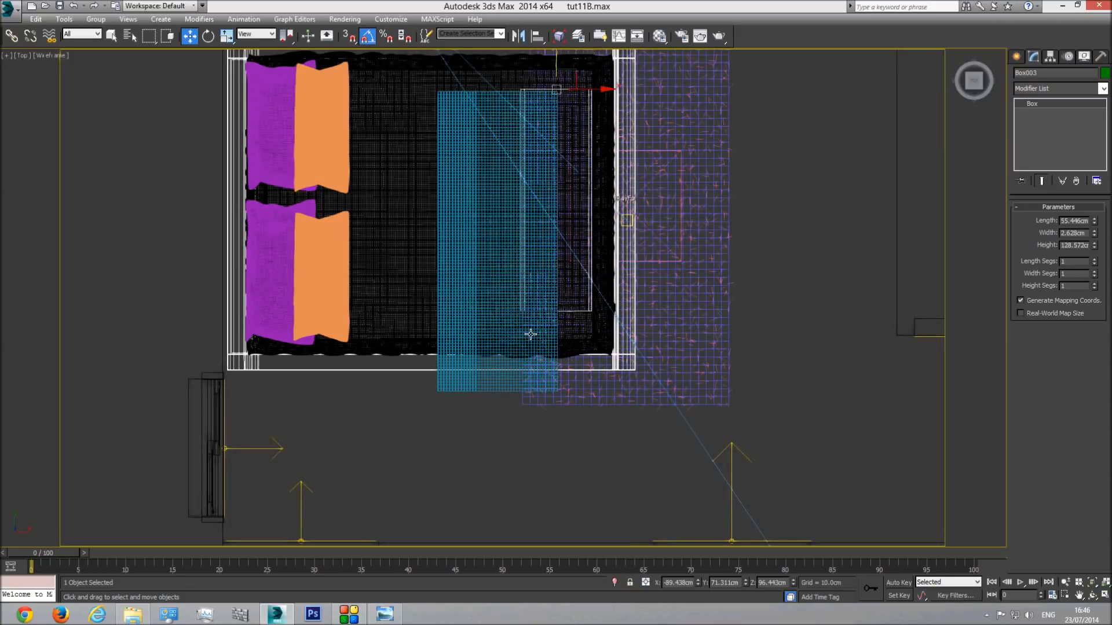
key("c")
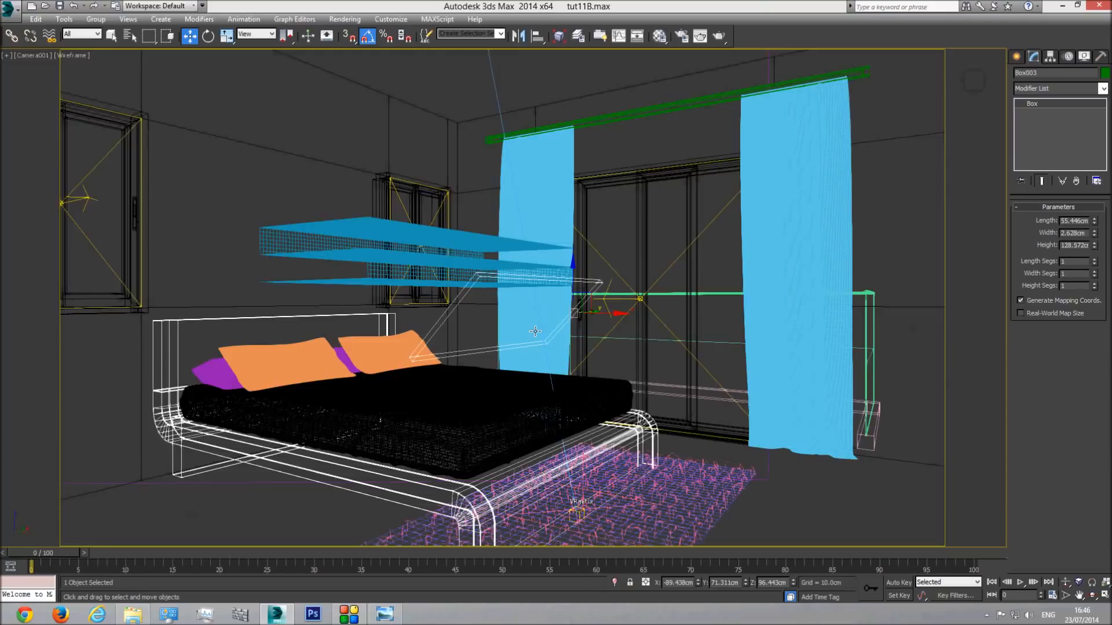
key("F3")
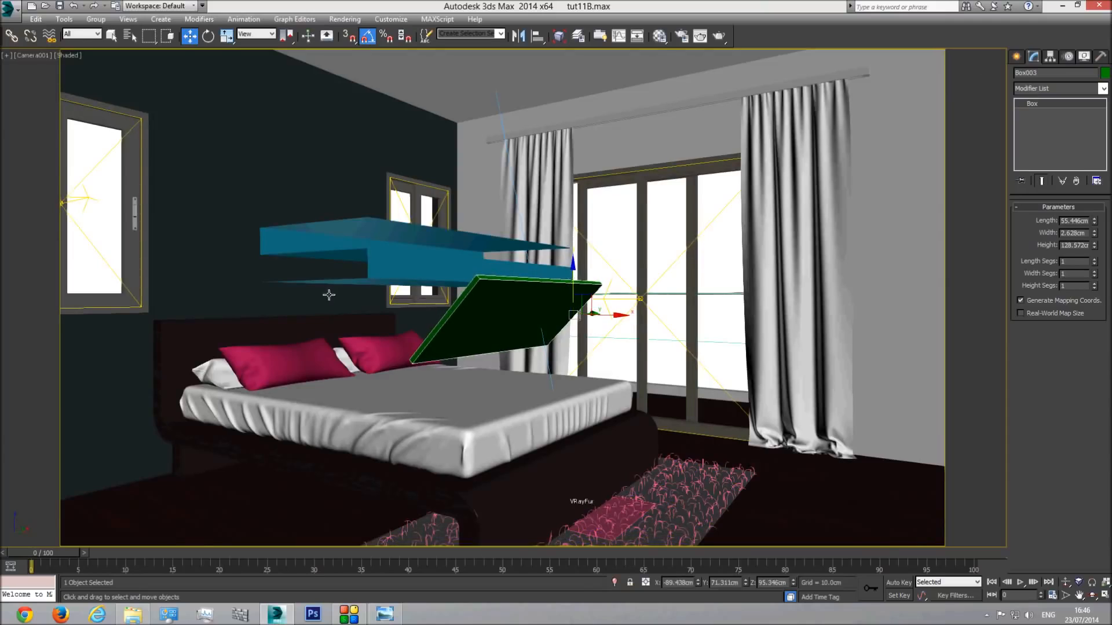
key("F4")
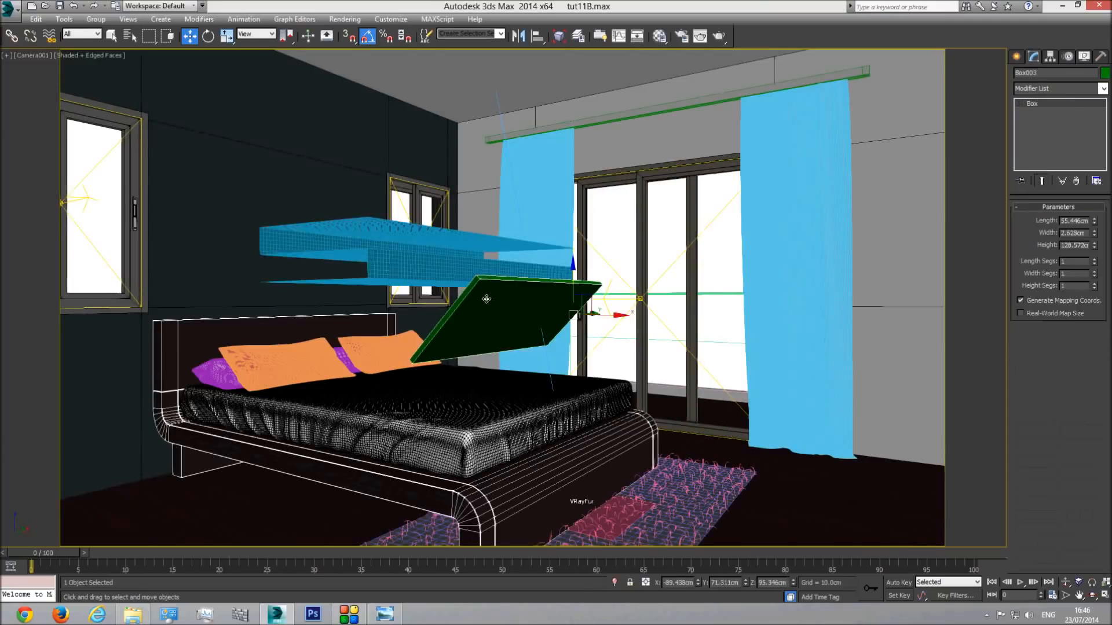
Step: Subdivide the tilted box with 20 length segments and 30 height segments
key("p")
key("ctrl+r")
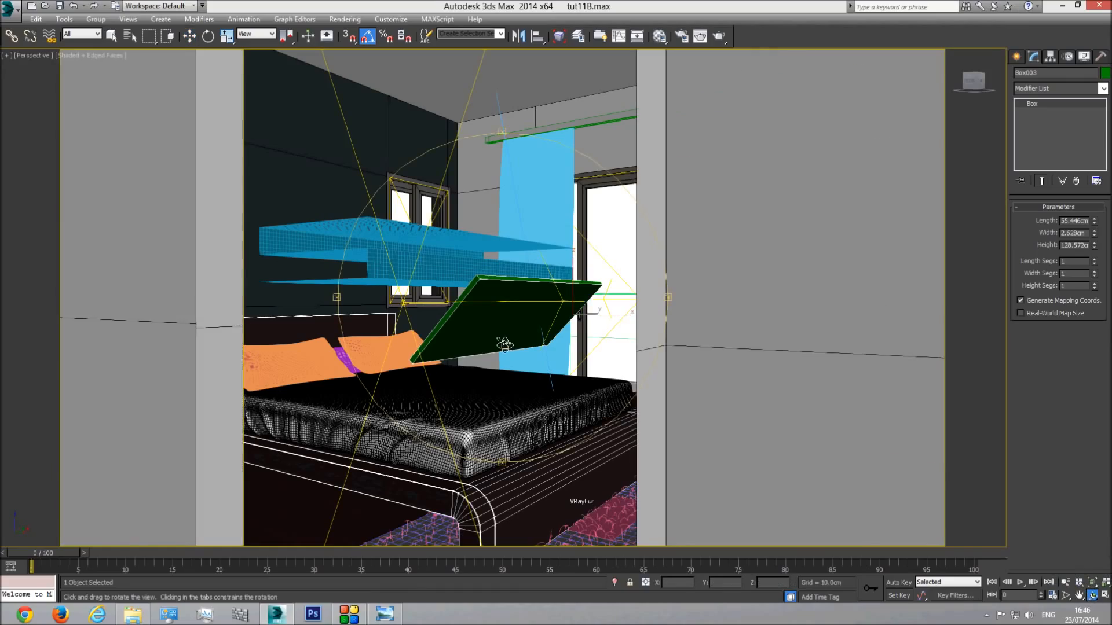
left_click_drag(496, 342, 553, 385)
left_click(1094, 258)
left_click_drag(1095, 252, 1095, 151)
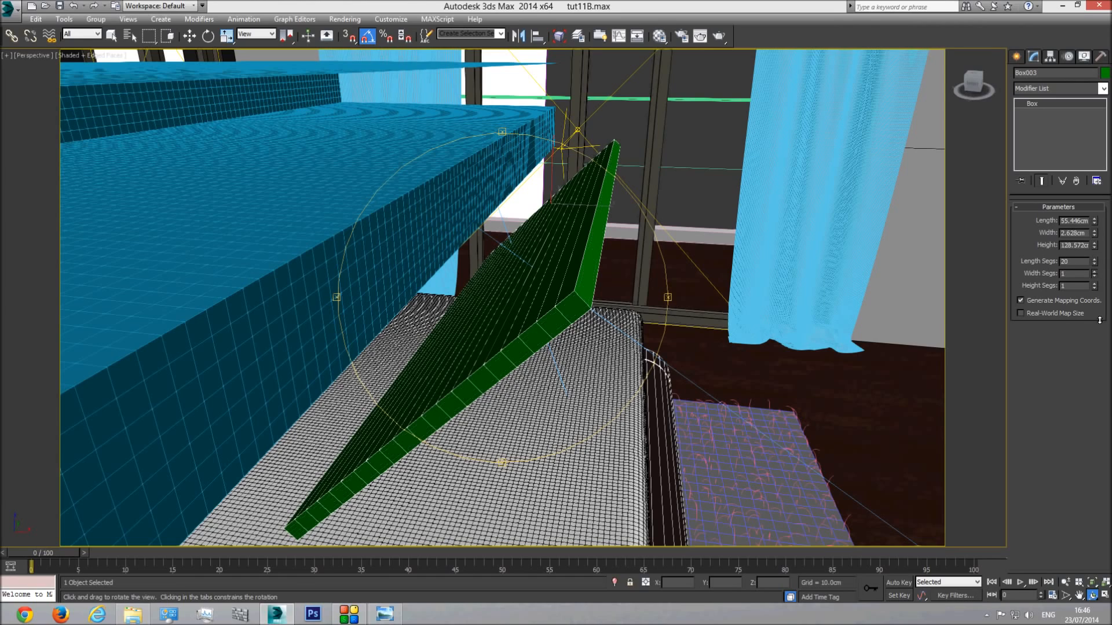
left_click_drag(1095, 287, 1096, 177)
left_click_drag(496, 293, 495, 305)
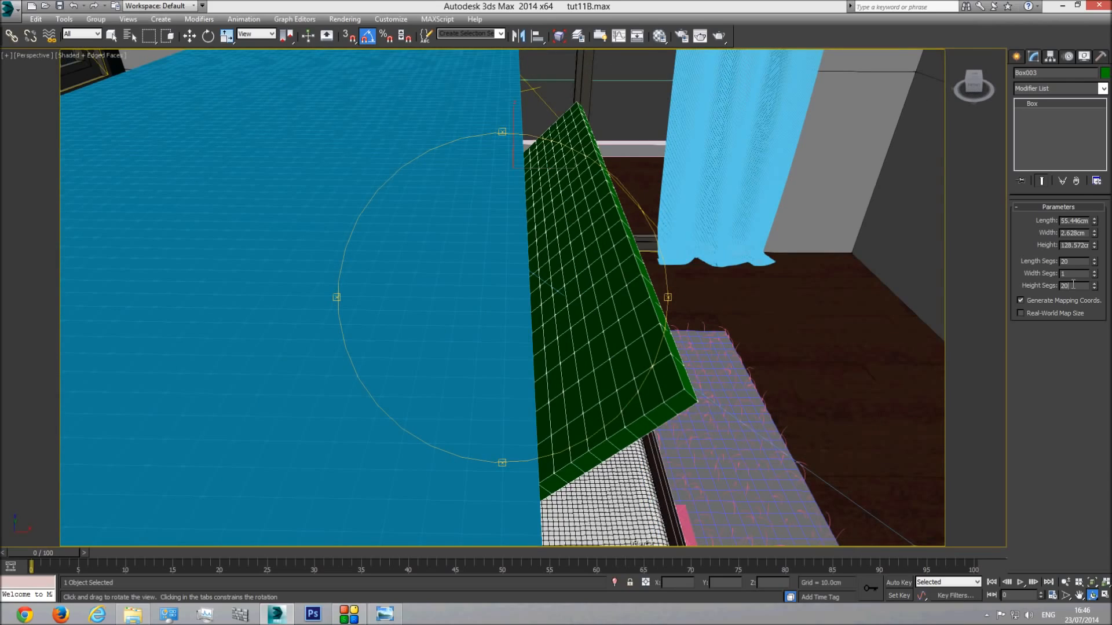
type("30")
key("Return")
Step: Select the cloth, the tilted box and the mattress with its sheet together
left_click_drag(645, 376, 533, 308)
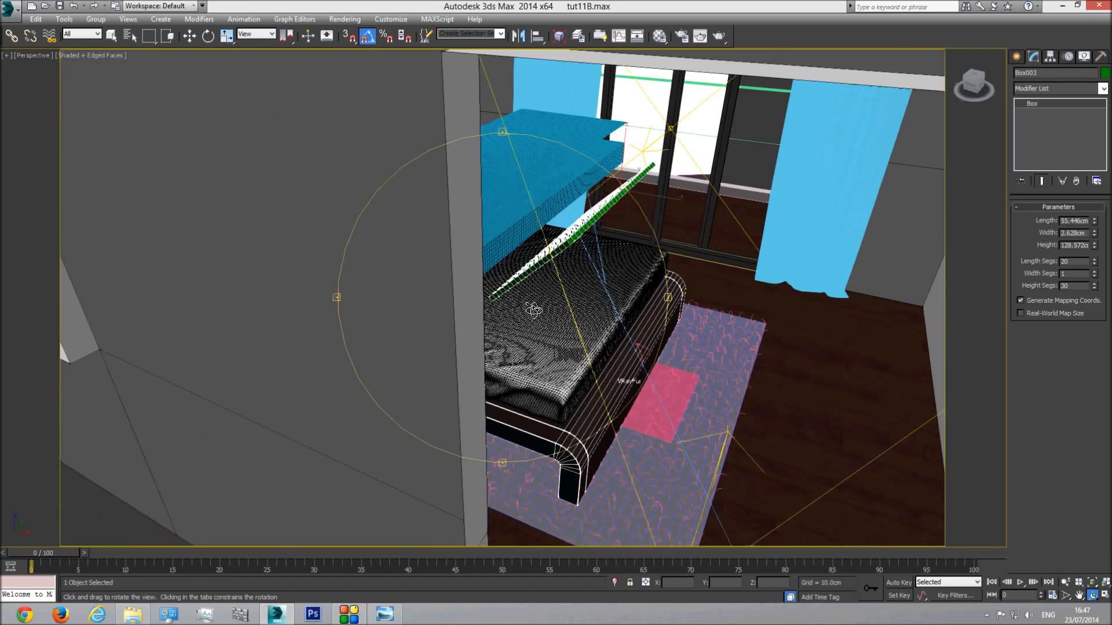
key("w")
middle_click_drag(579, 282, 540, 275)
left_click(111, 36)
left_click(425, 161)
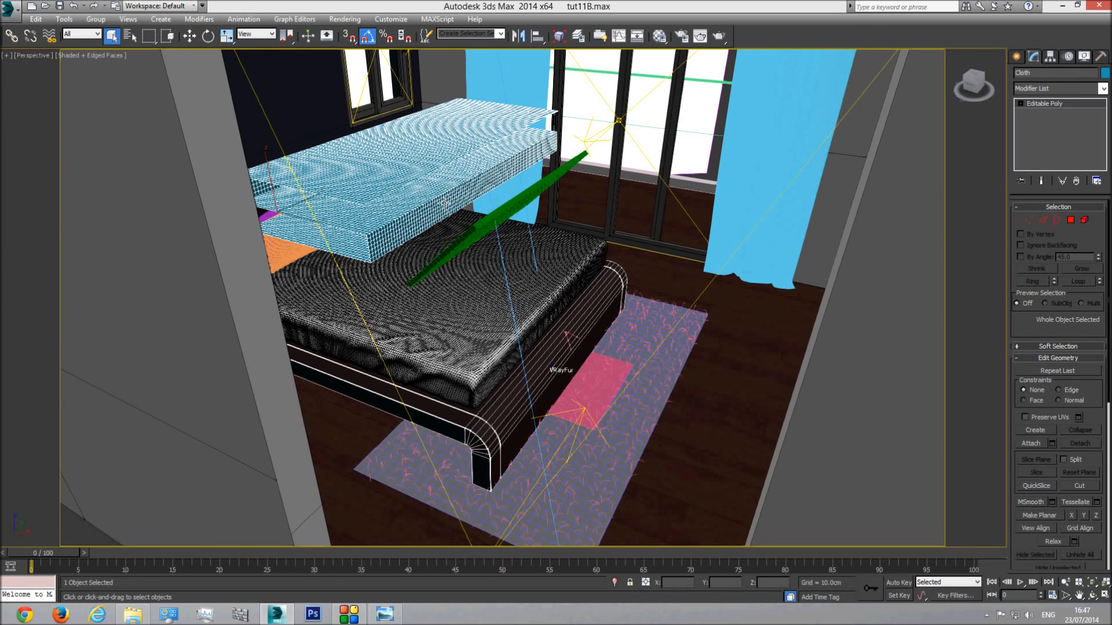
left_click(491, 219, "ctrl")
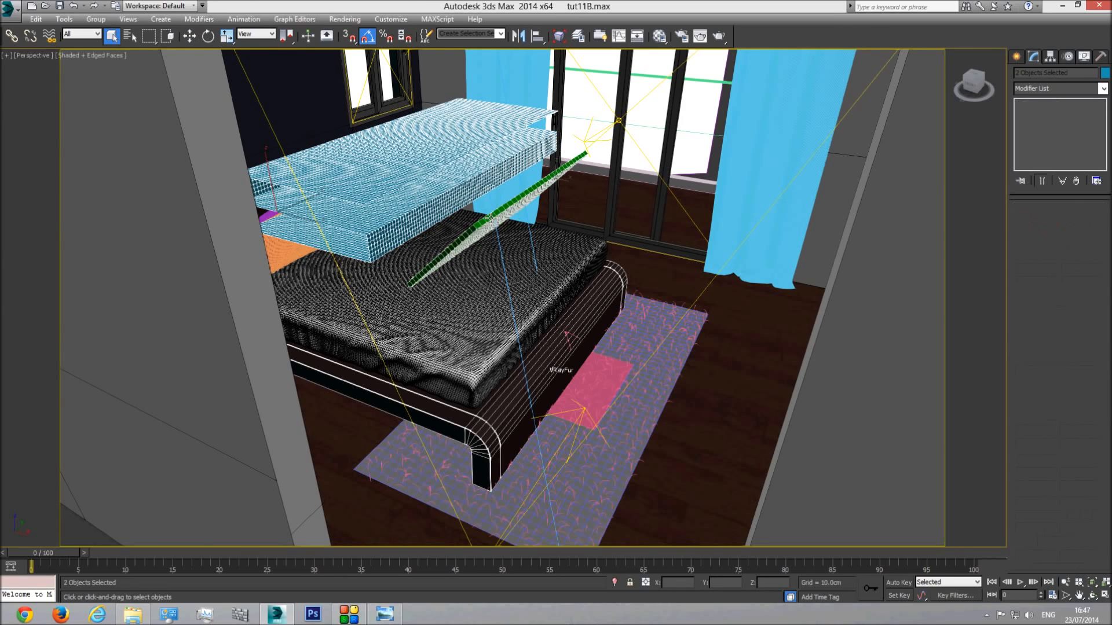
left_click(461, 330, "ctrl")
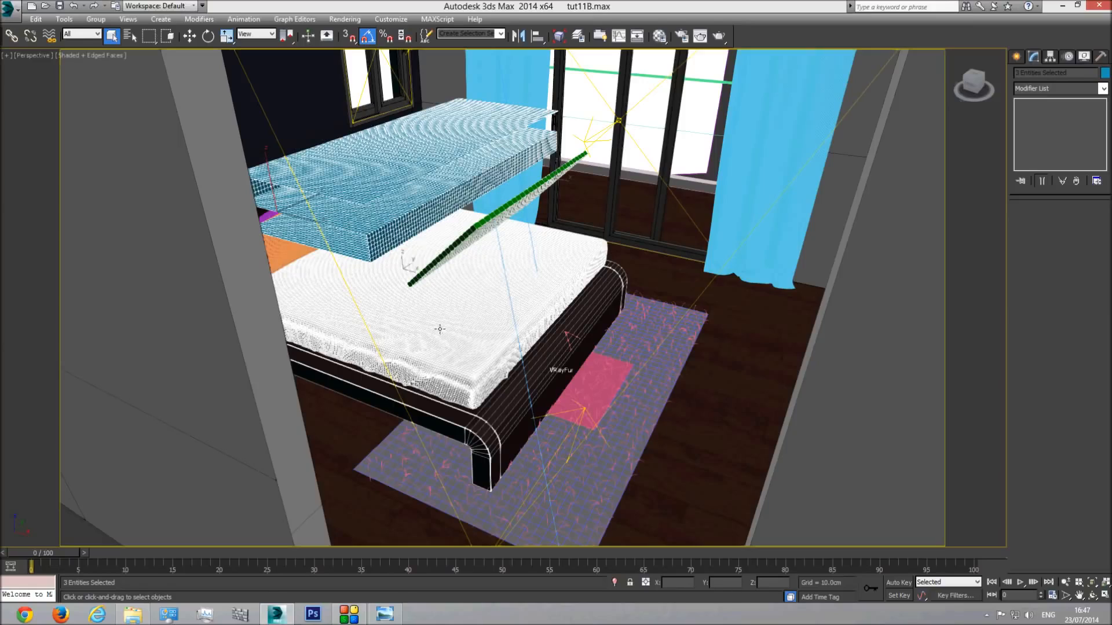
Step: Add the bed frame to the selection and isolate it with the cloth, tilted box and mattress group
left_click(450, 416, "ctrl")
right_click(450, 417)
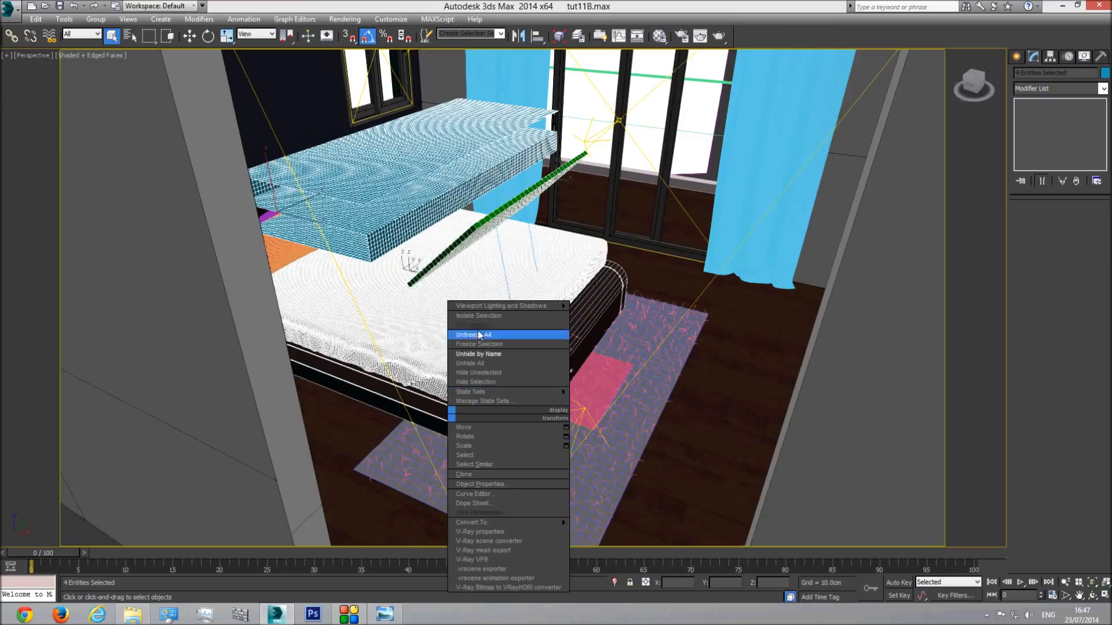
left_click(474, 316)
left_click(774, 181)
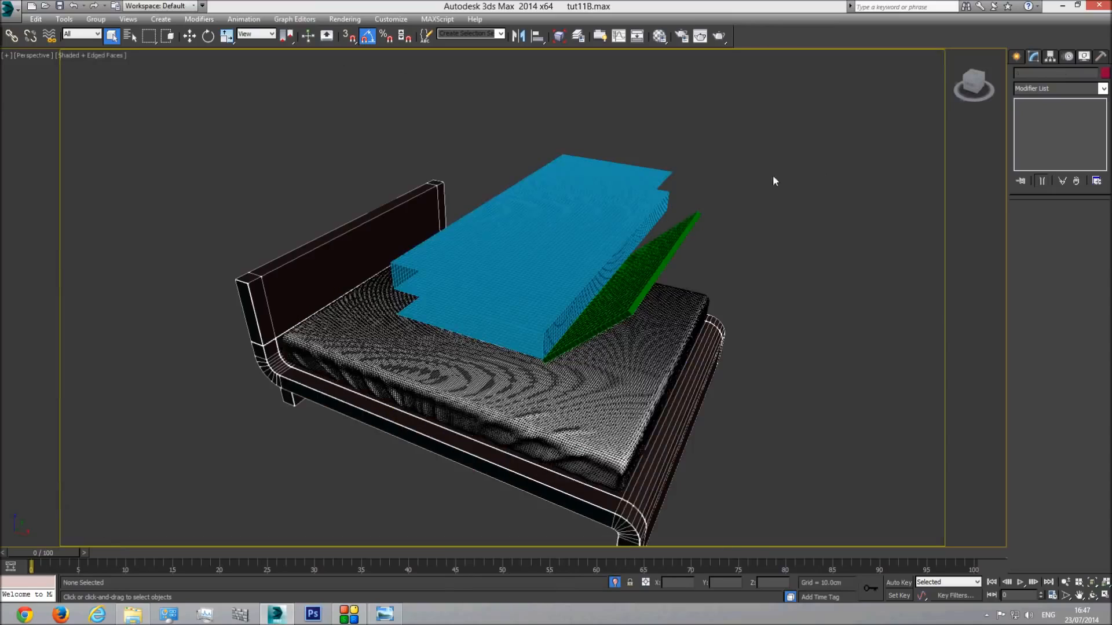
Step: Open the group that contains the mattress and its sheet
left_click(399, 362)
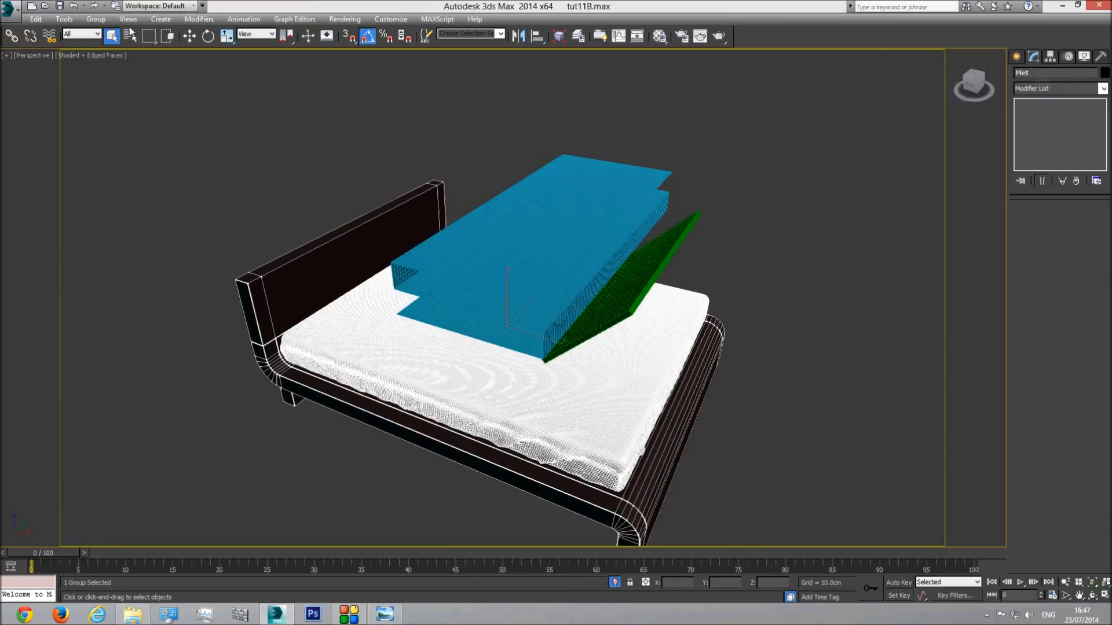
left_click(95, 20)
left_click(107, 64)
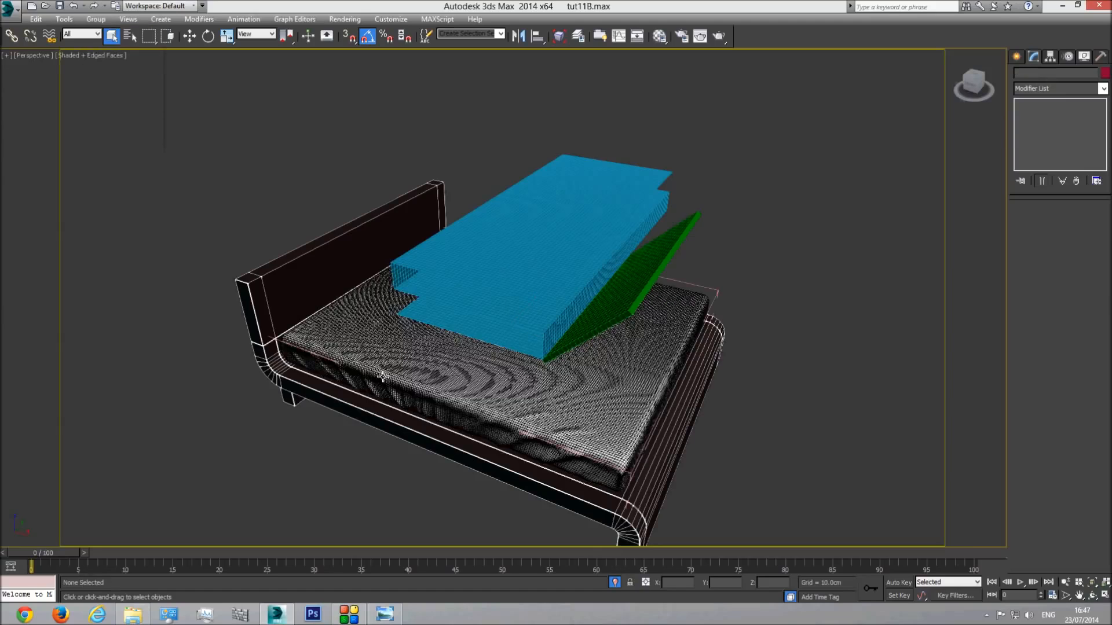
Step: Select the chamfer-box mattress inside the opened group in wireframe display and hide it
key("F3")
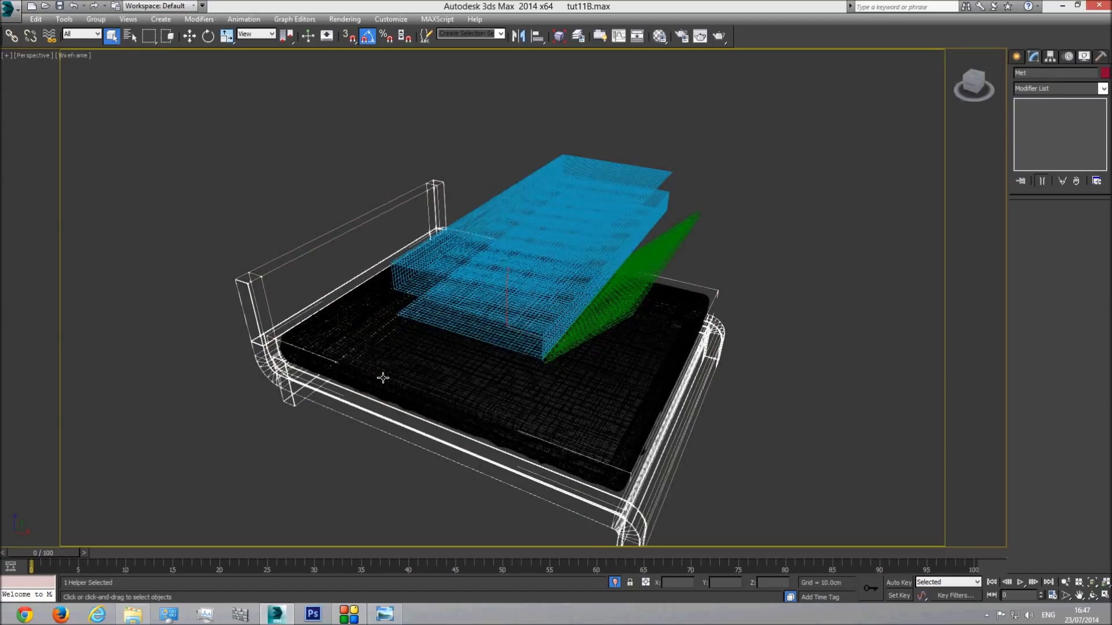
left_click(382, 378)
left_click(383, 378)
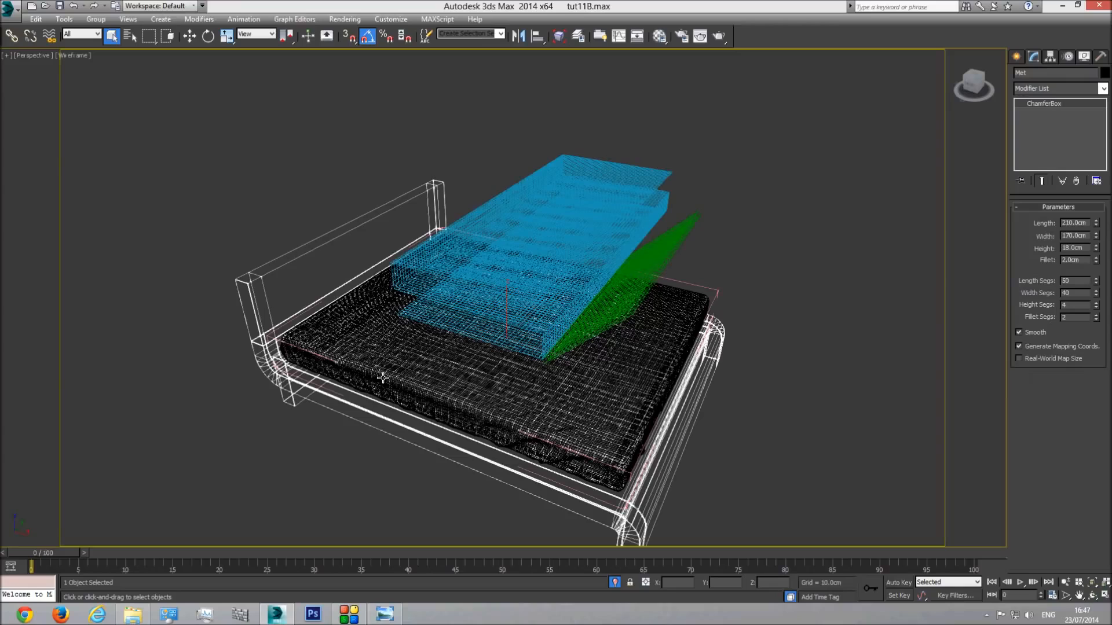
key("F3")
right_click(383, 378)
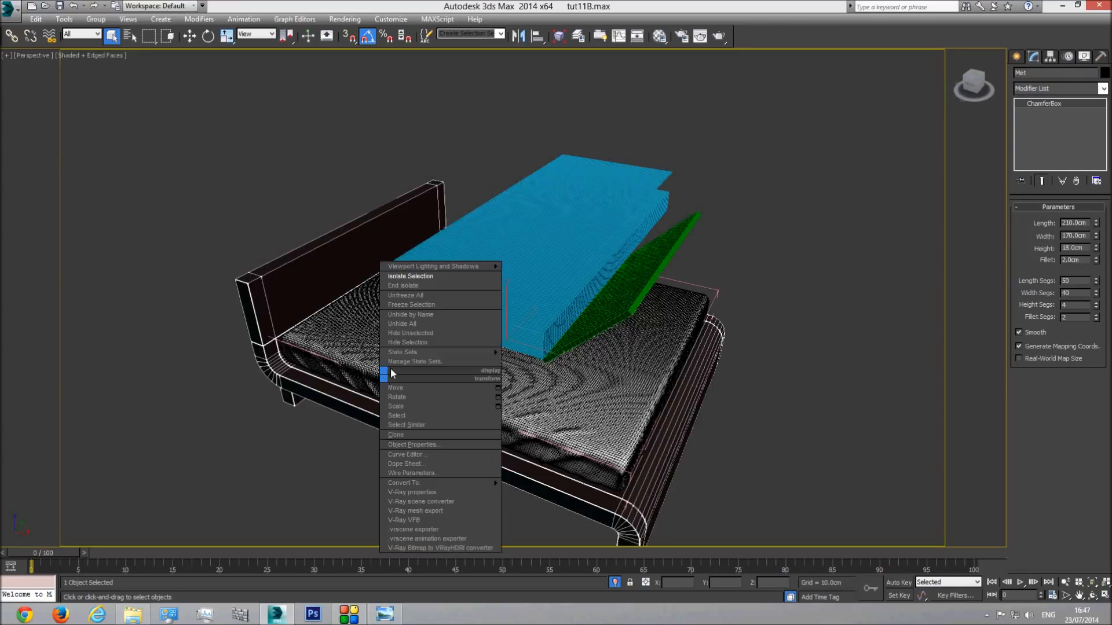
left_click(401, 341)
key("F3")
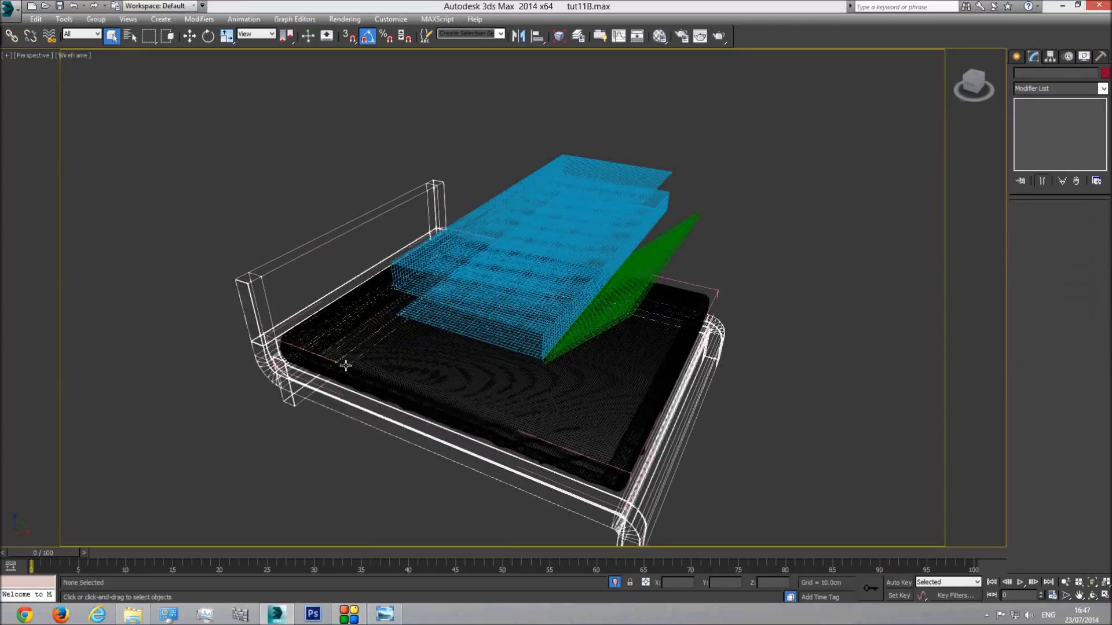
Step: Hide the opened group's helper and display the perspective view shaded without edged faces
left_click(404, 364)
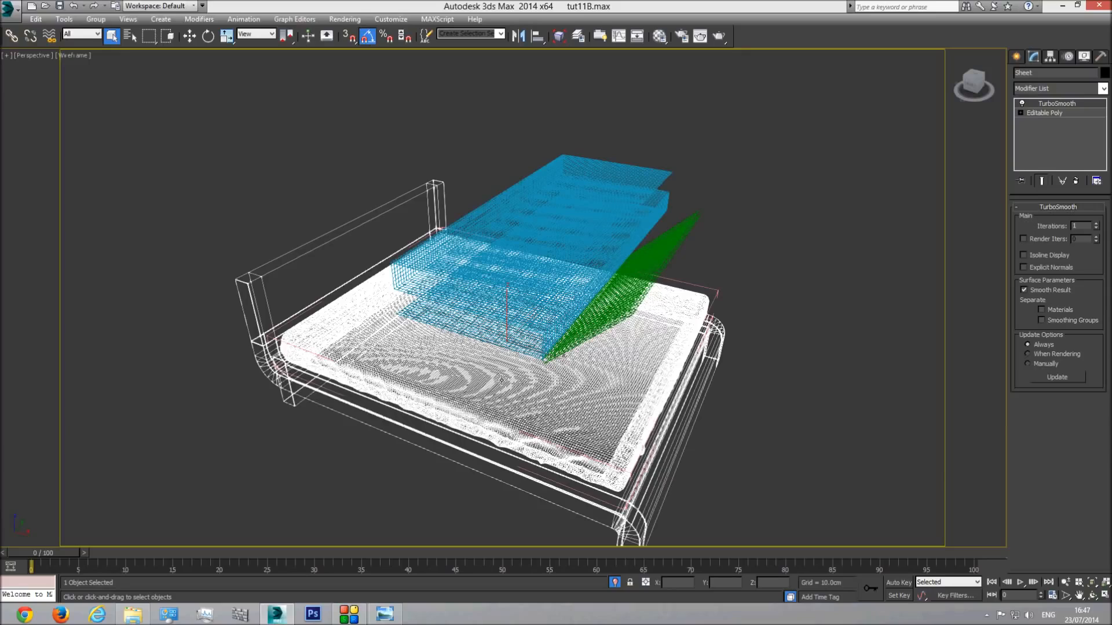
left_click(293, 325)
right_click(298, 317)
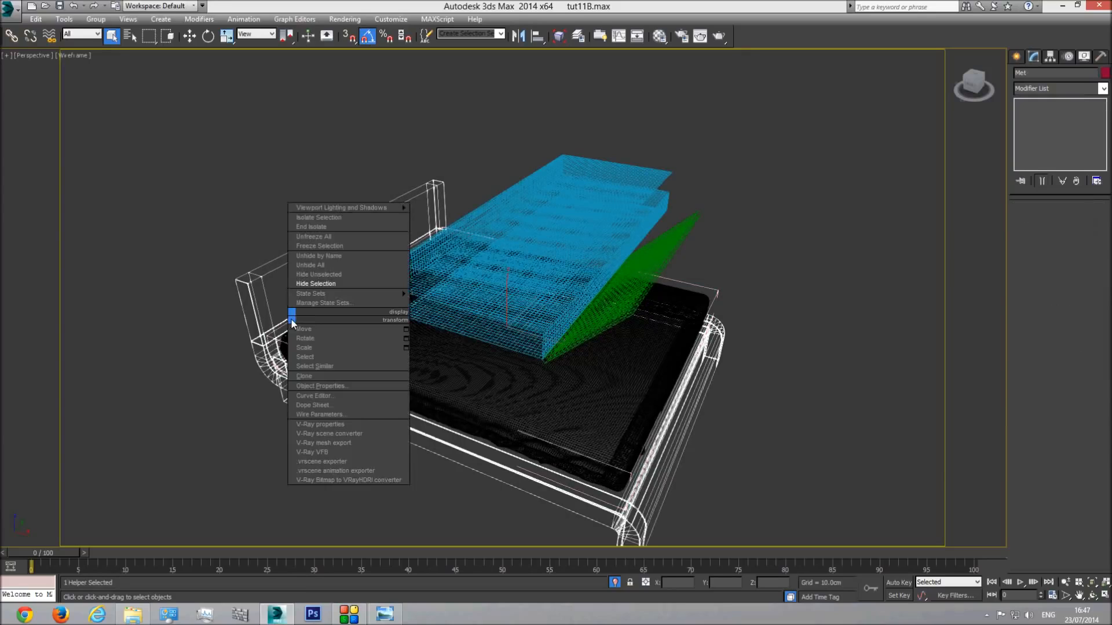
left_click(317, 284)
key("F3")
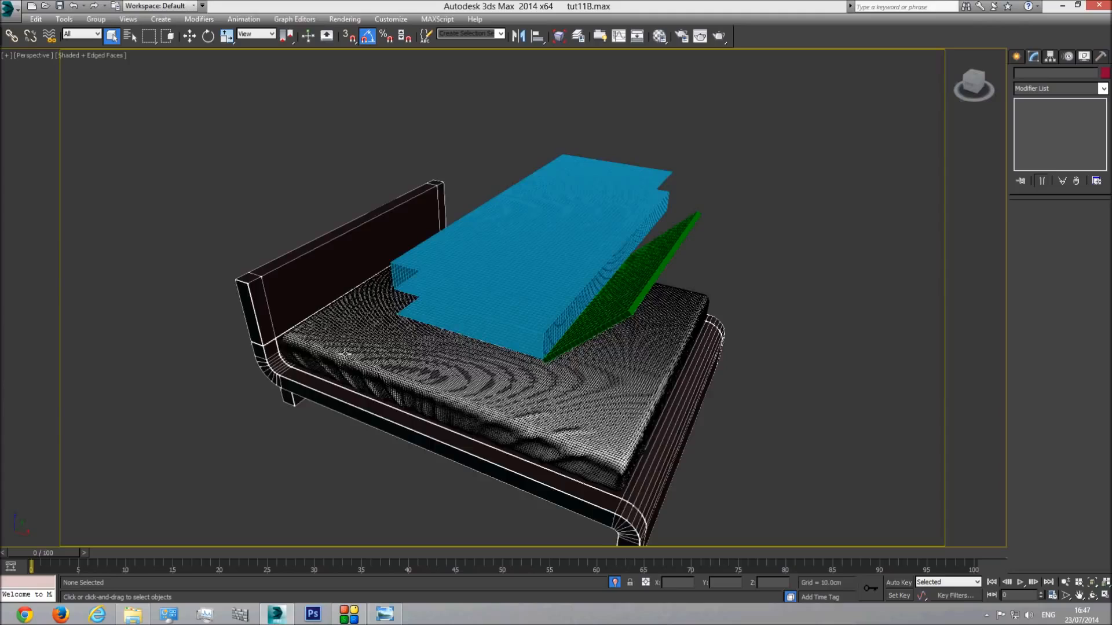
key("F4")
middle_click_drag(417, 354, 413, 348)
Step: Apply a Cloth modifier to the folded throw and define the object as Cloth in its object properties
left_click(521, 259)
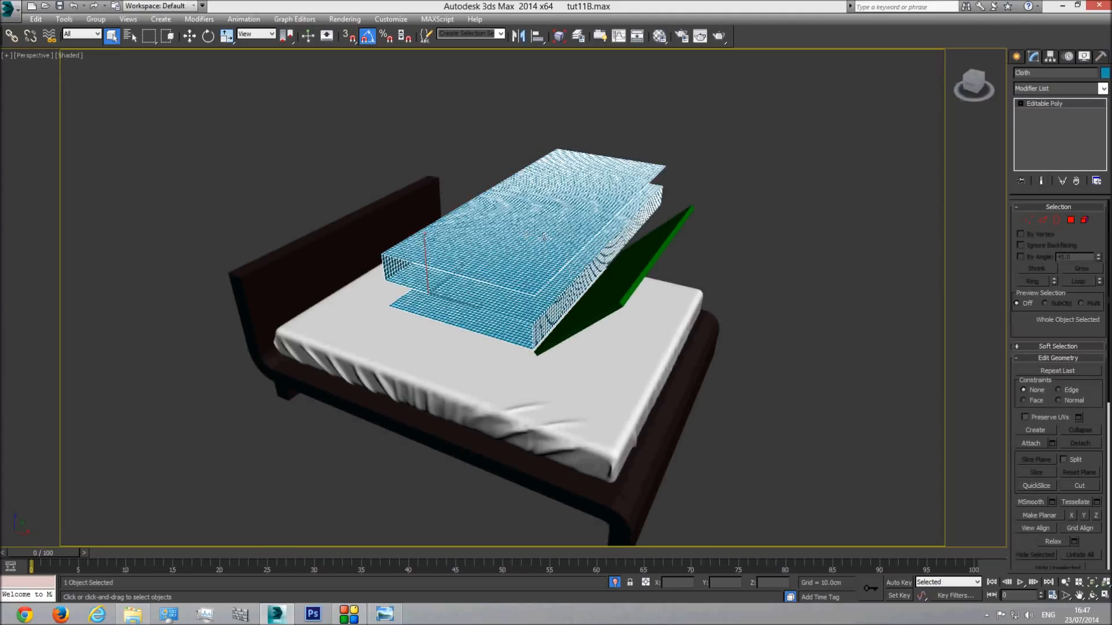
left_click(1103, 89)
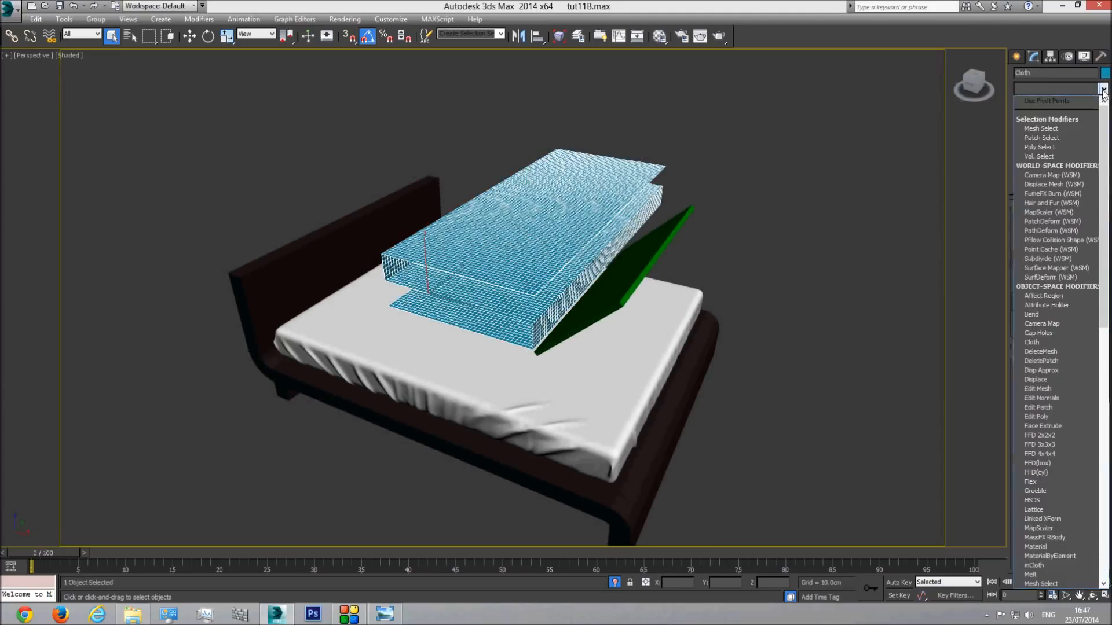
left_click(1046, 343)
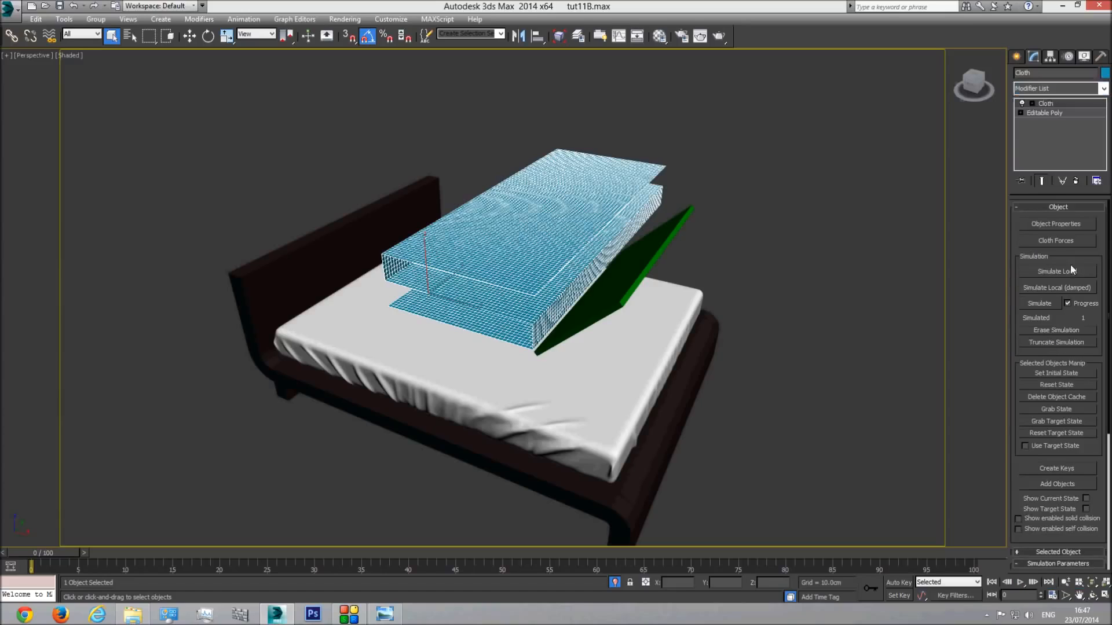
left_click(1056, 226)
left_click(439, 145)
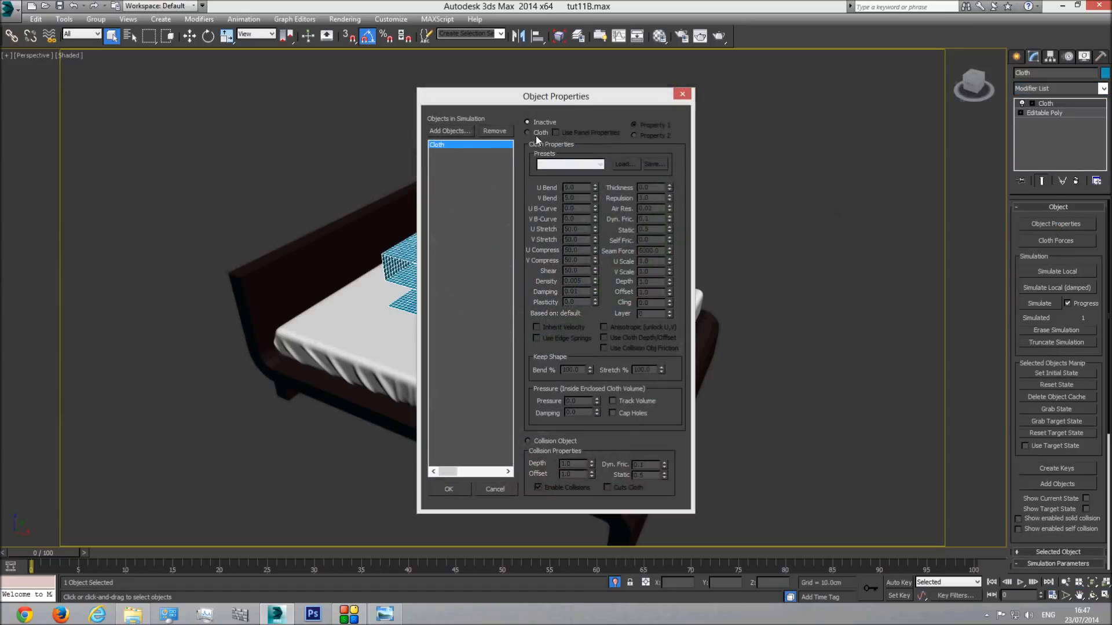
left_click(533, 134)
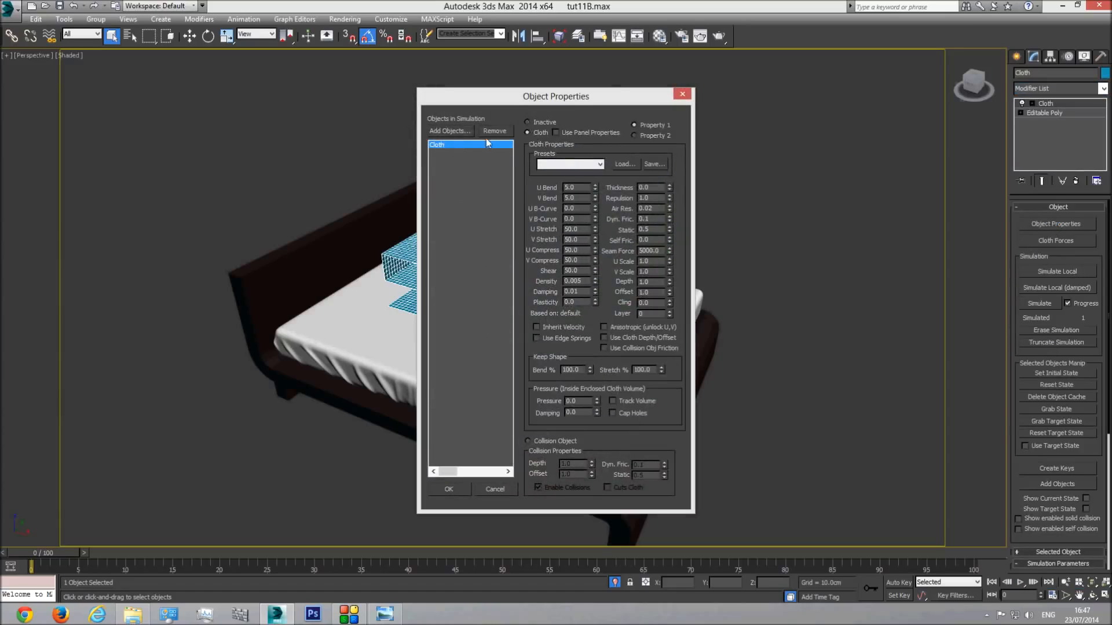
Step: Add Bed base, Box003 and Sheet to the cloth simulation
left_click(449, 131)
left_click(373, 225)
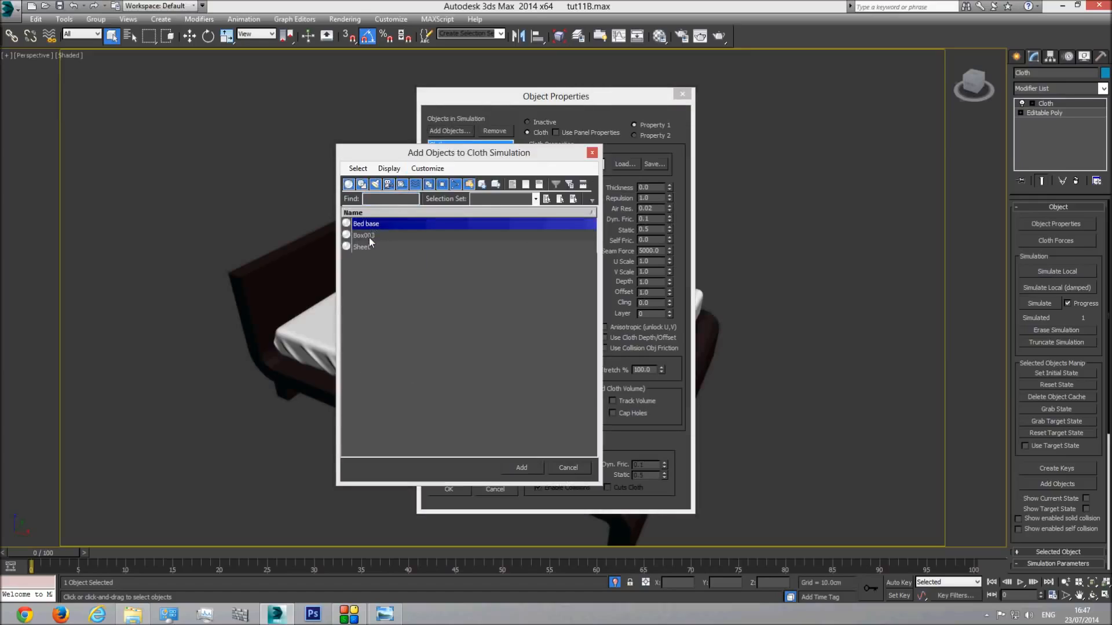
left_click(371, 235, "ctrl")
left_click(362, 247, "ctrl")
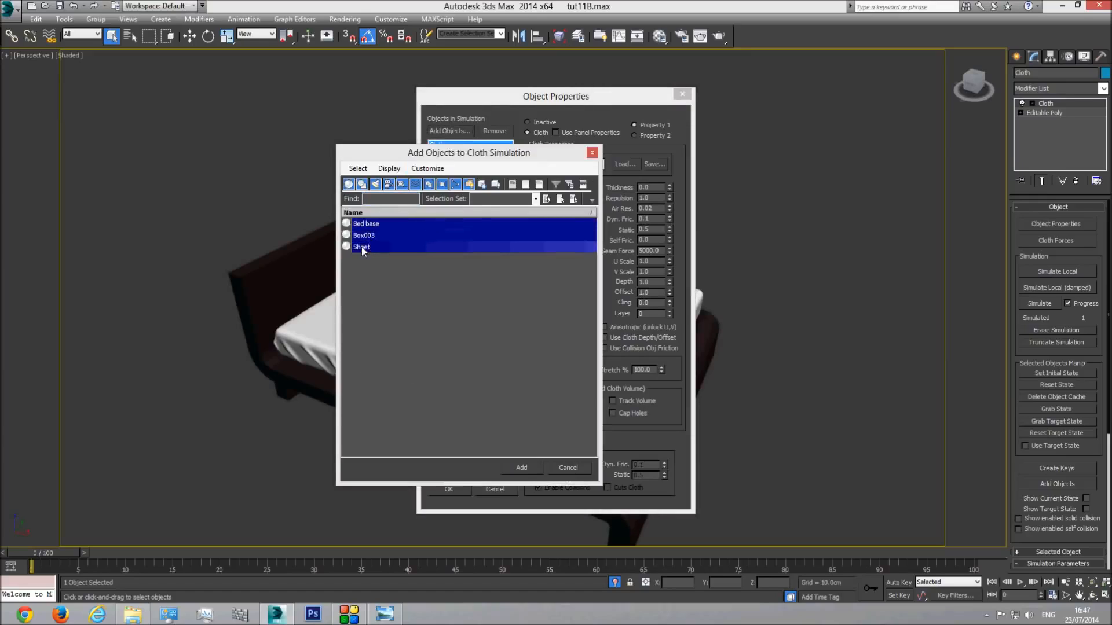
left_click(521, 467)
Step: Define Bed base, Box003 and Sheet as collision objects, keep Cloth set as cloth, and accept the object properties
left_click(550, 442)
left_click(444, 158)
left_click(528, 133)
left_click(442, 144)
left_click(443, 152, "ctrl")
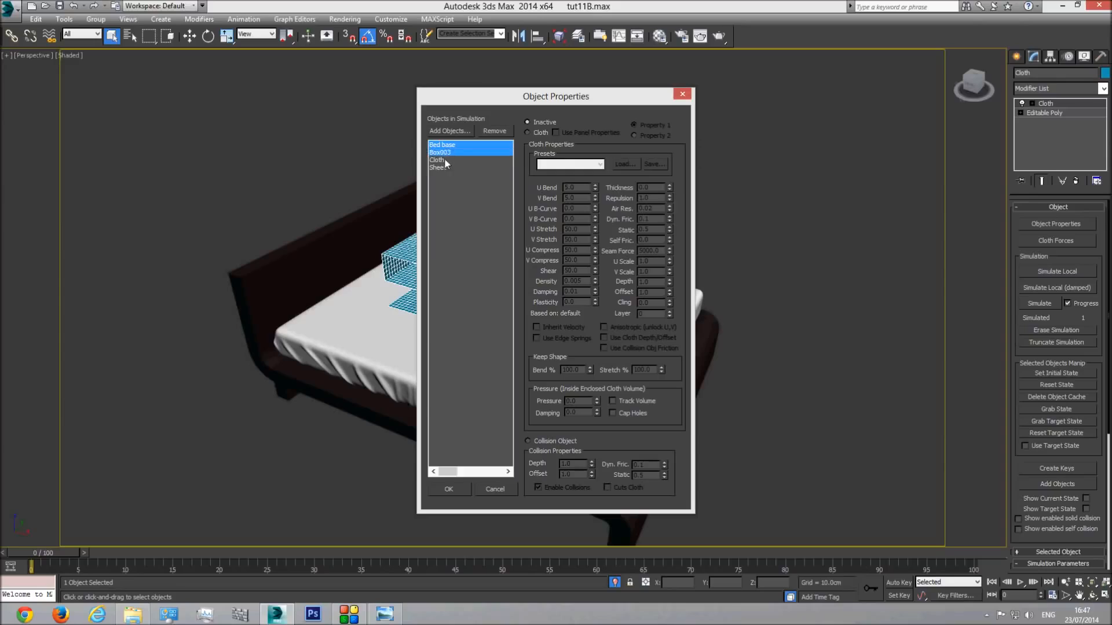
left_click(442, 167, "ctrl")
left_click(527, 441)
left_click(443, 167)
left_click(444, 152)
left_click(446, 144)
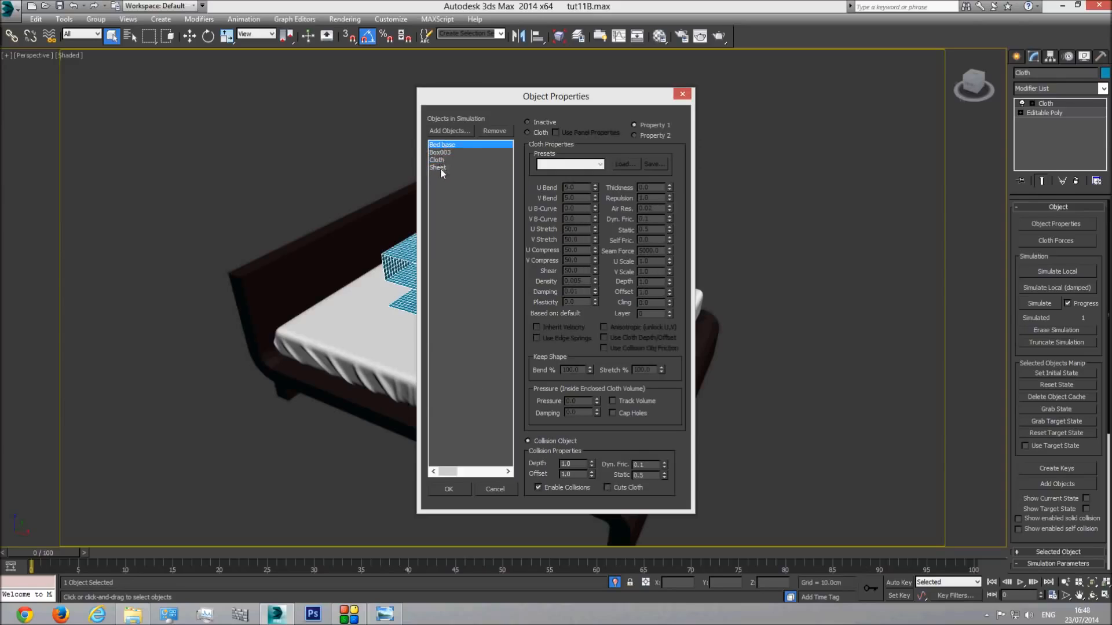
left_click(440, 167)
left_click(449, 490)
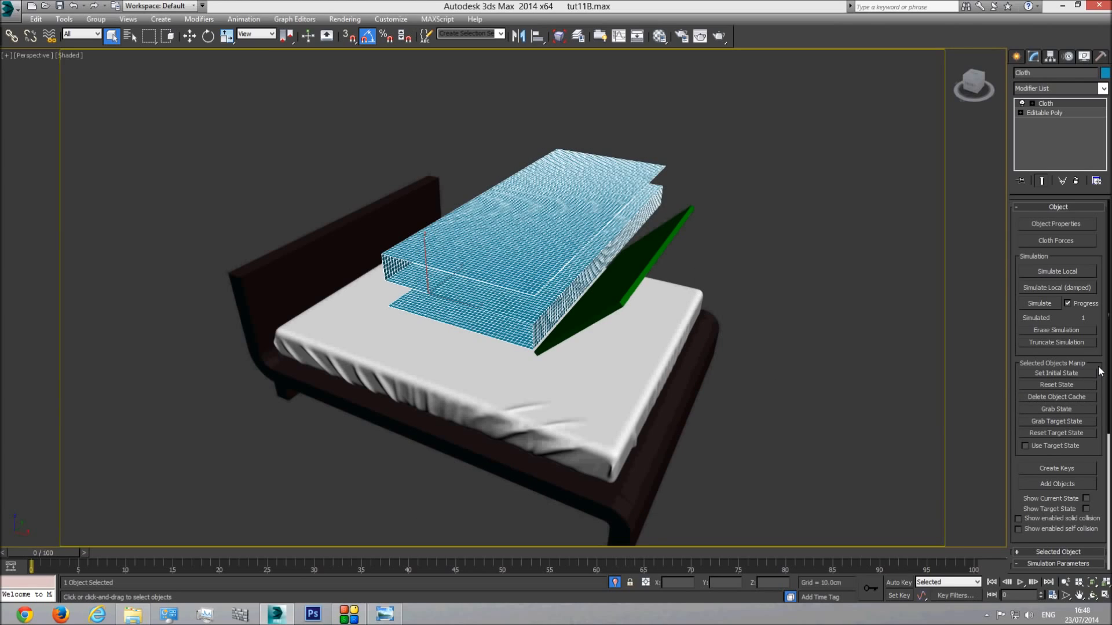
Step: Set the cloth simulation's Step parameter to 0.002
left_click_drag(1100, 370, 1080, 175)
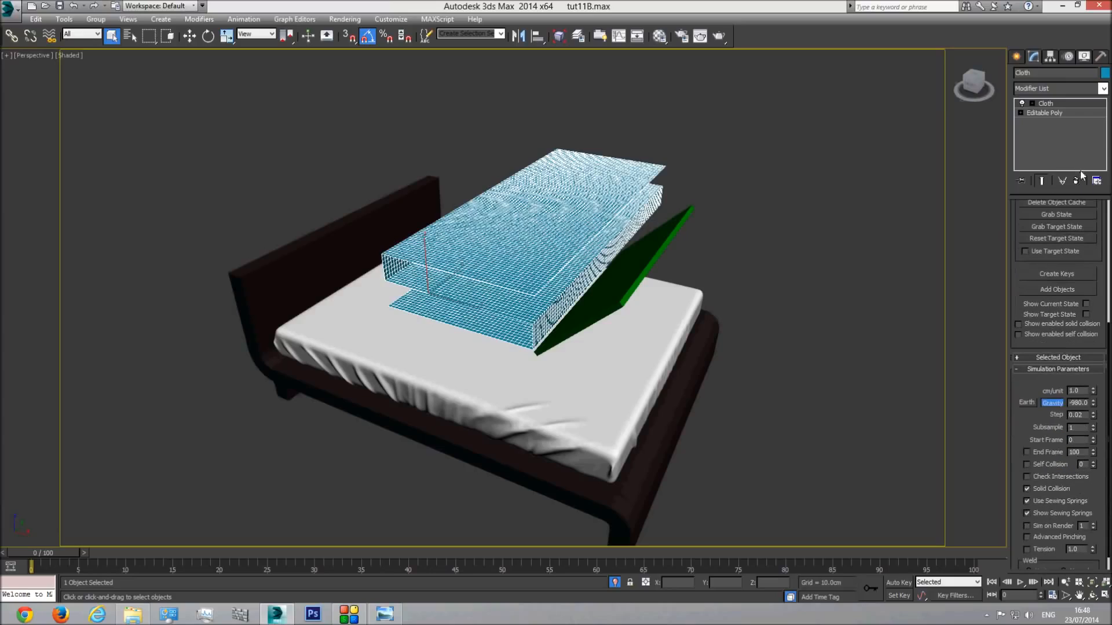
left_click(1079, 416)
type("0")
key("Return")
Step: Enable Self Collision for the folded cloth in the simulation parameters
left_click(1092, 595)
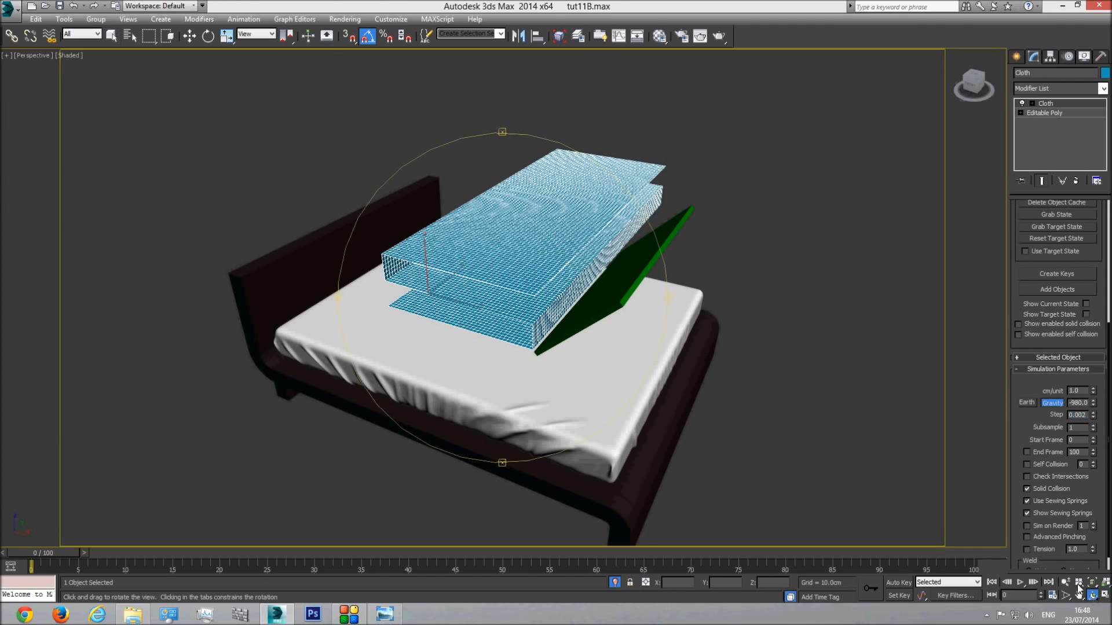
left_click_drag(537, 351, 542, 346)
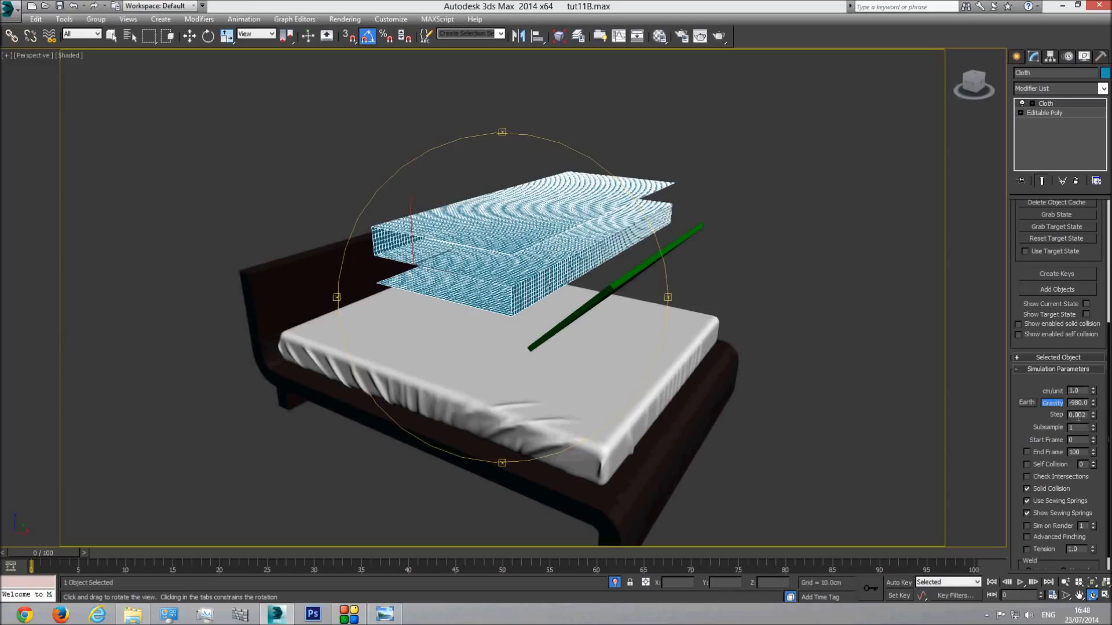
left_click_drag(683, 338, 547, 312)
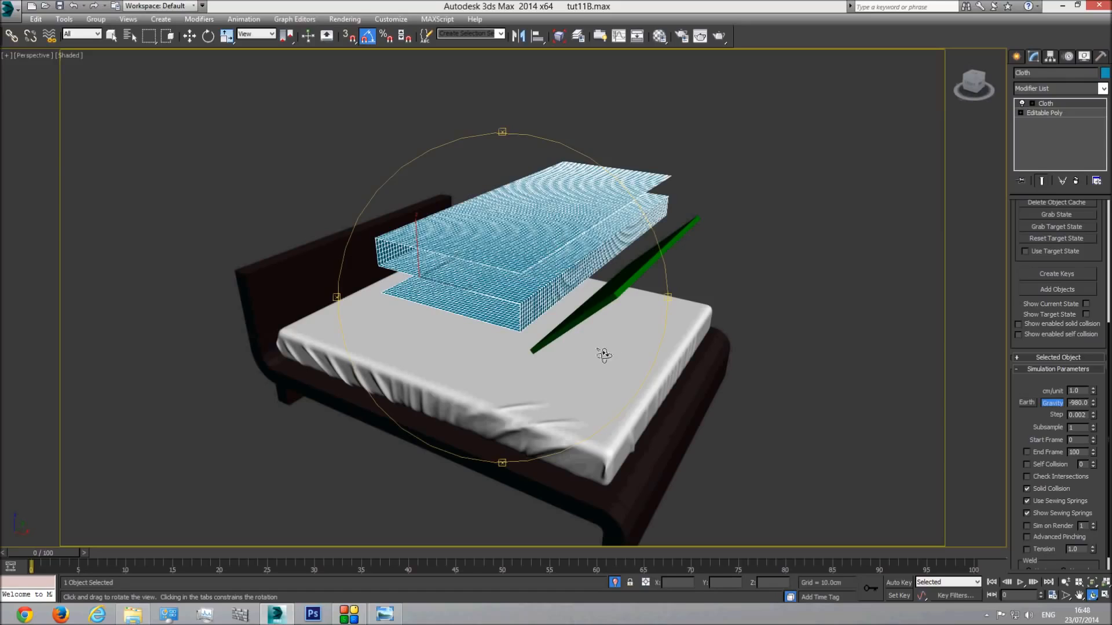
mouse_move(576, 350)
left_mouse_down()
mouse_move(564, 334)
mouse_move(575, 345)
left_mouse_up()
scroll(564, 334, "up", 4)
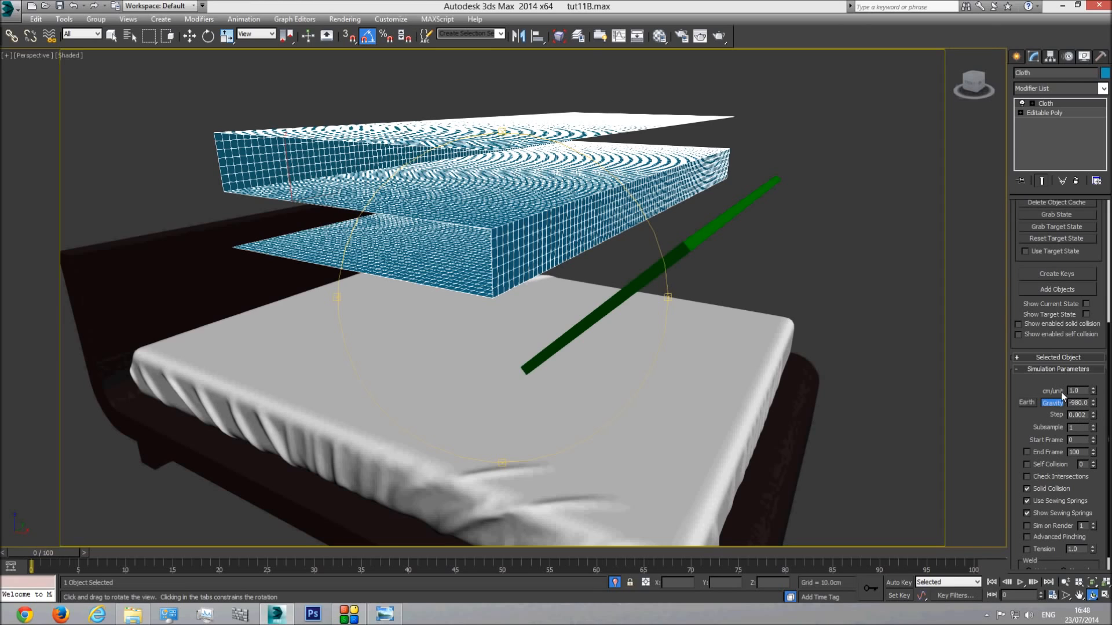
left_click_drag(619, 272, 610, 280)
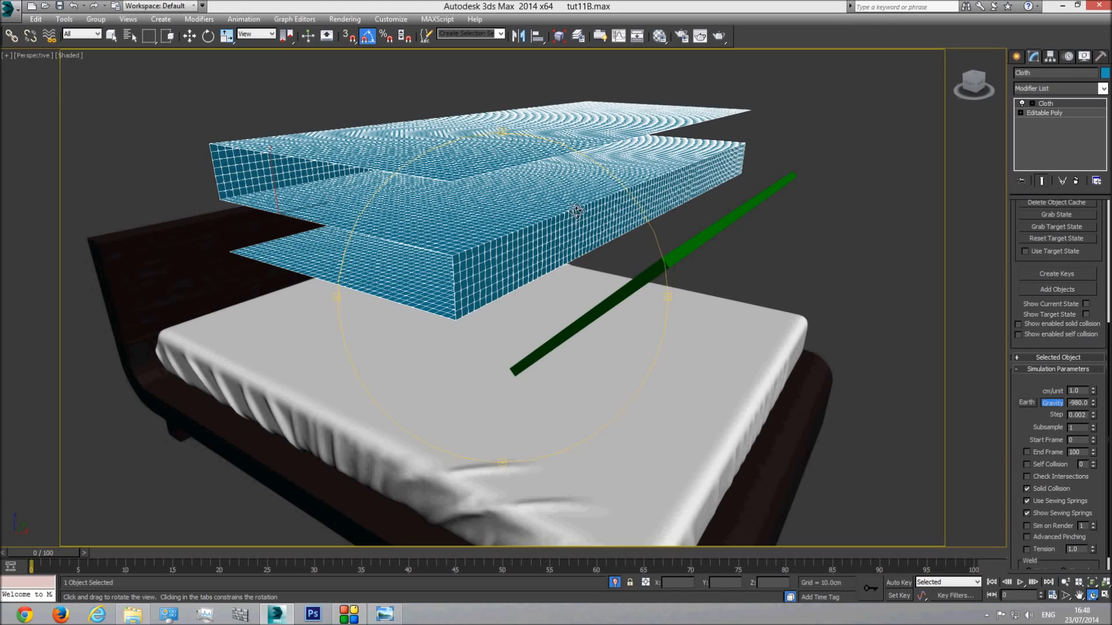
left_click_drag(586, 366, 805, 392)
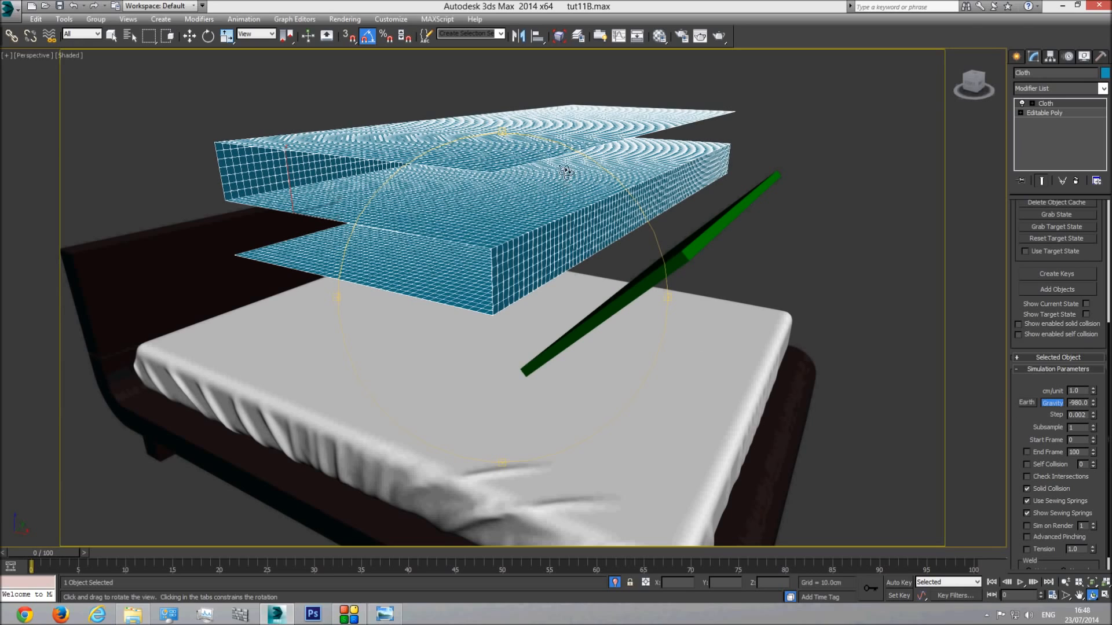
left_click_drag(568, 156, 567, 262)
left_click_drag(631, 292, 603, 318)
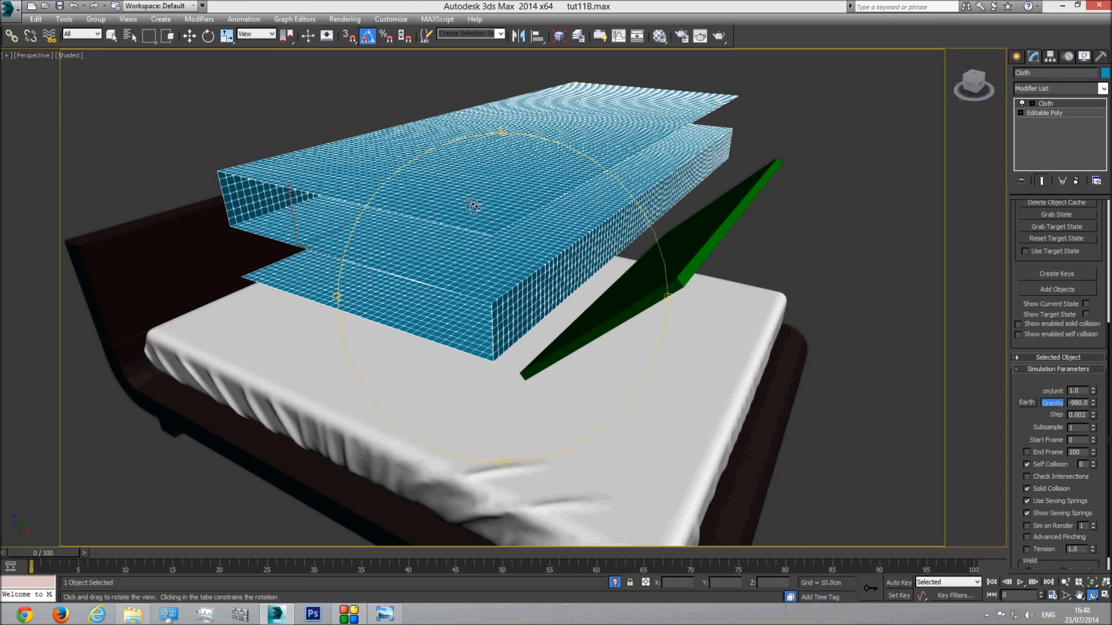
left_click_drag(528, 361, 528, 353)
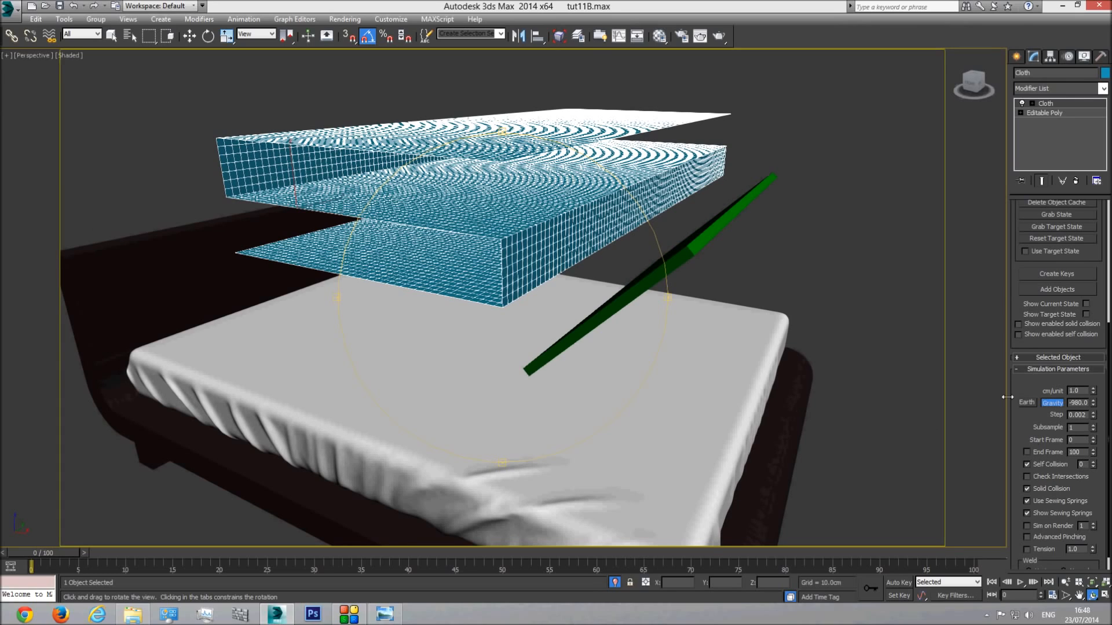
Step: Start a local cloth simulation of the folded blanket and deselect it to see its shaded surface
scroll(1016, 273, "up", 5)
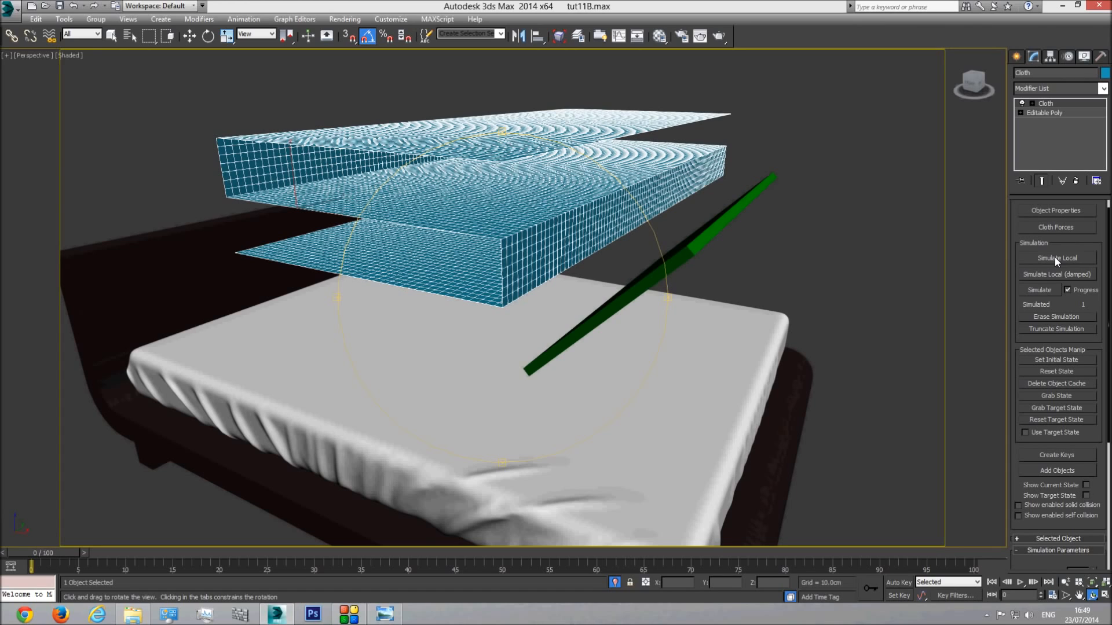
left_click(1055, 257)
middle_click_drag(531, 320, 527, 331, "alt")
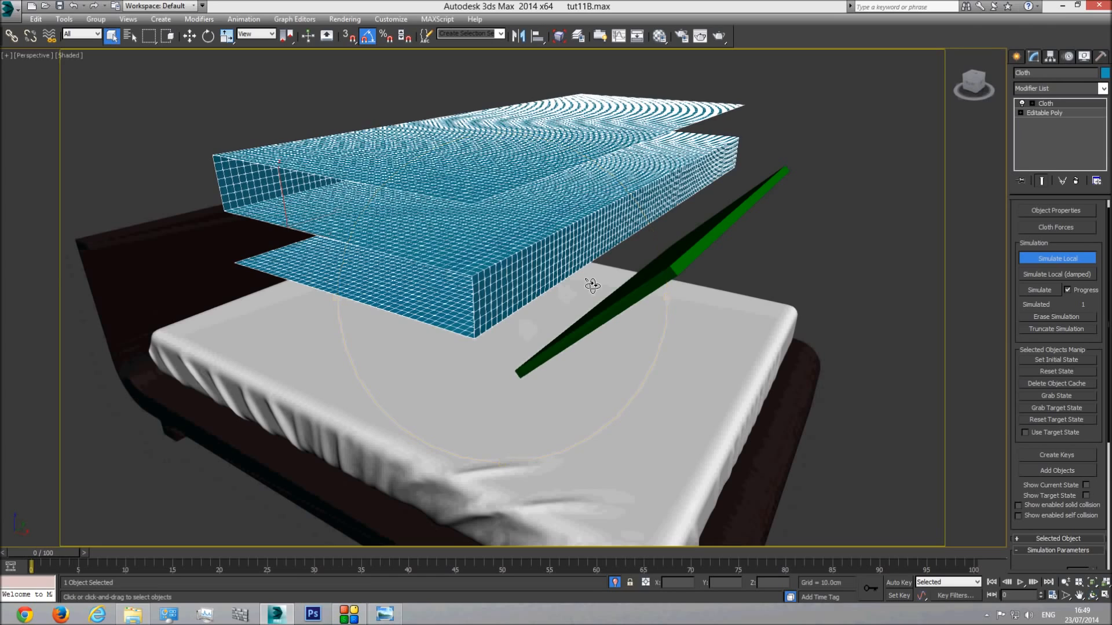
left_click(837, 116)
Step: Watch from several angles how the falling blanket collides with the tilted box, the sheet and the bed's edge
left_click(1093, 595)
mouse_move(513, 380)
left_mouse_down()
mouse_move(496, 360)
mouse_move(526, 348)
mouse_move(496, 367)
left_mouse_up()
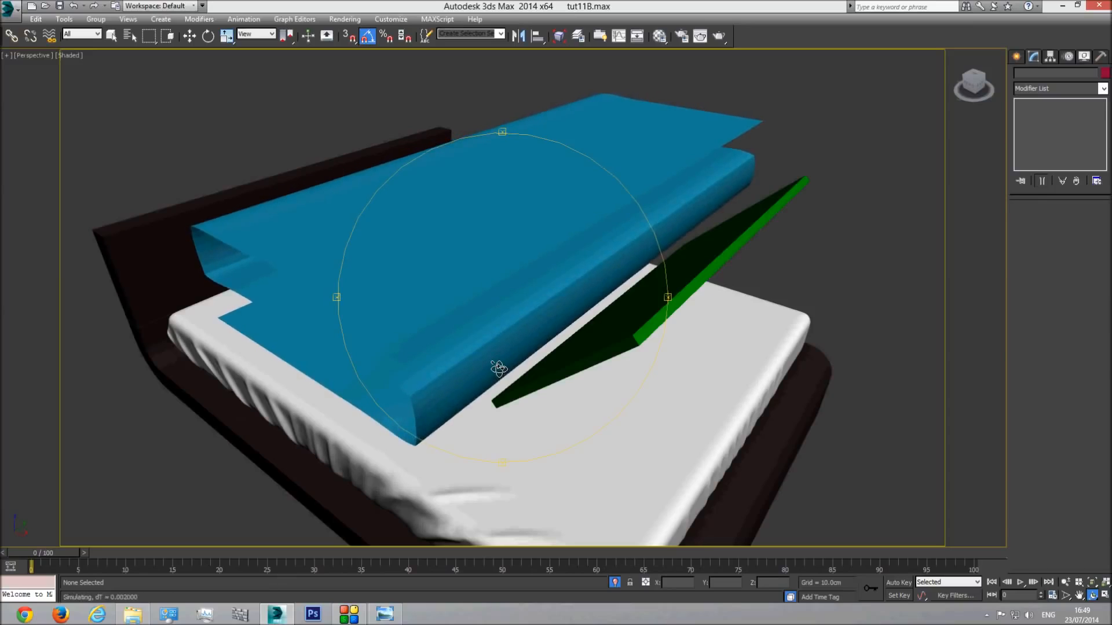
left_click_drag(498, 368, 670, 209)
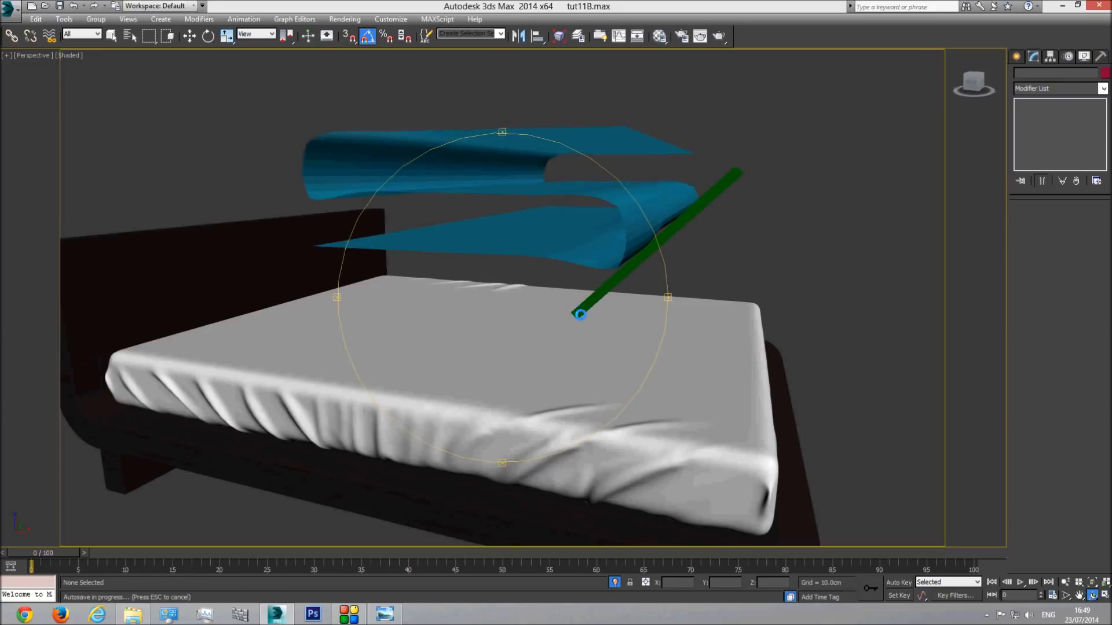
left_click_drag(575, 314, 576, 327)
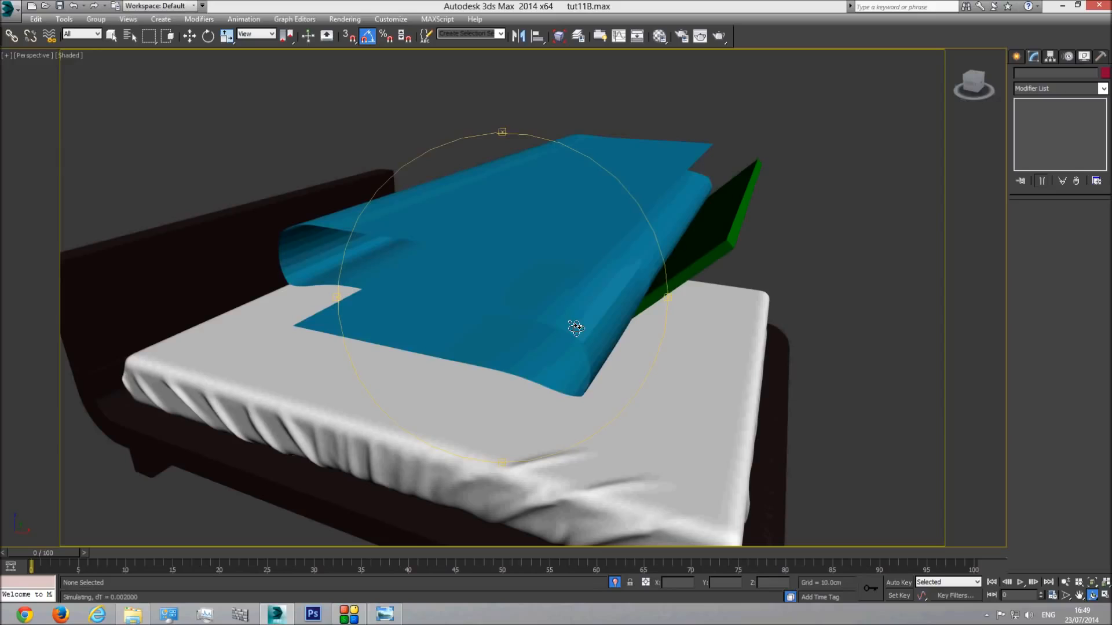
left_click_drag(645, 280, 635, 277)
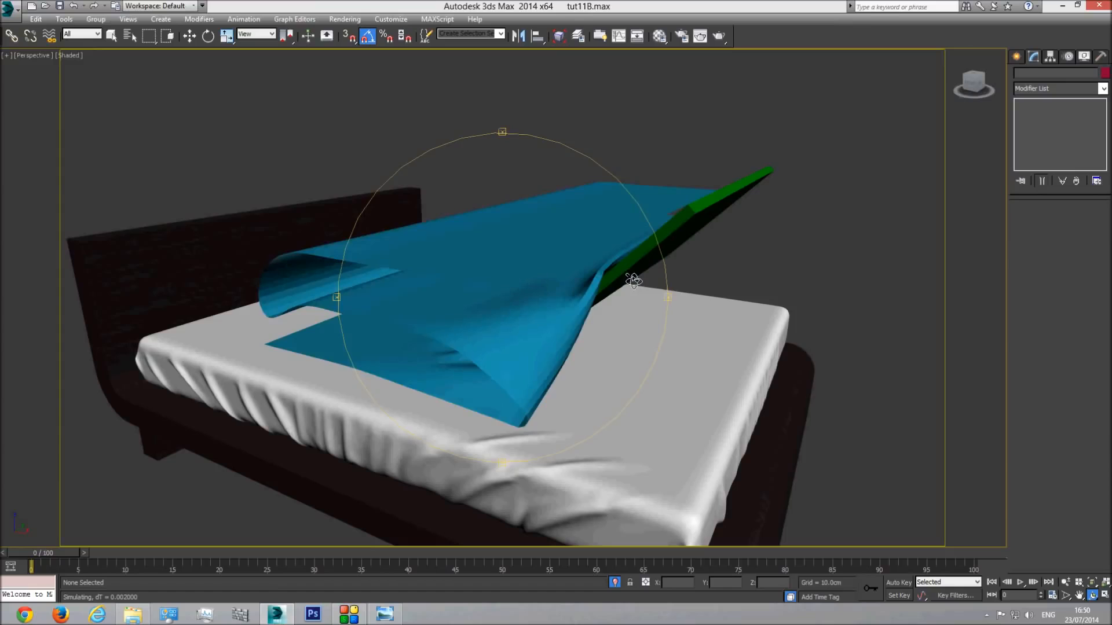
left_click_drag(540, 322, 561, 332)
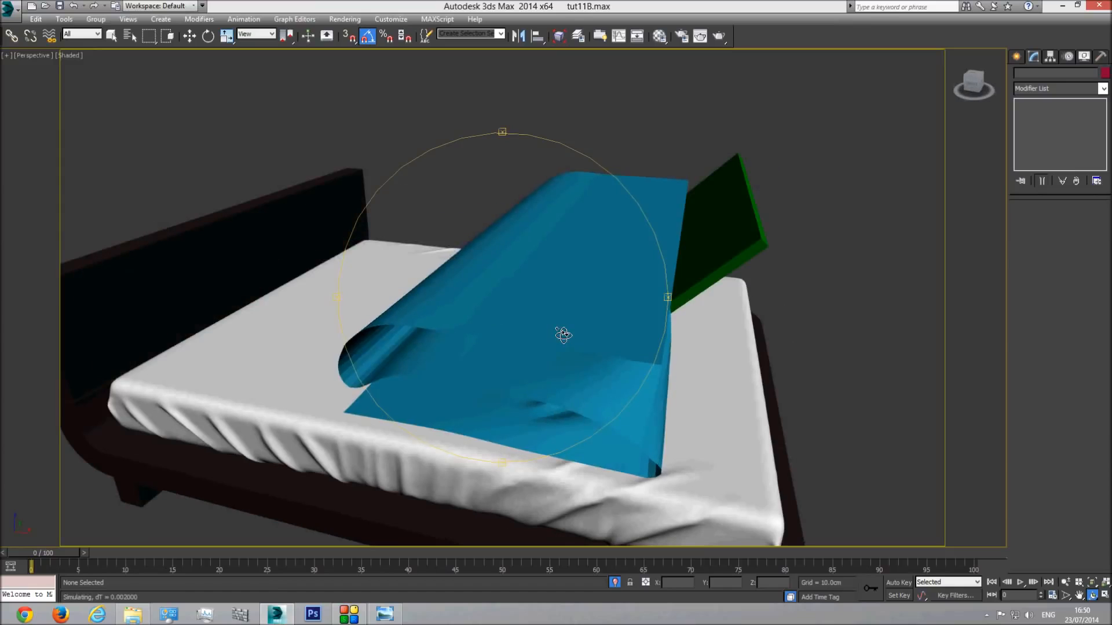
left_click_drag(562, 335, 528, 345)
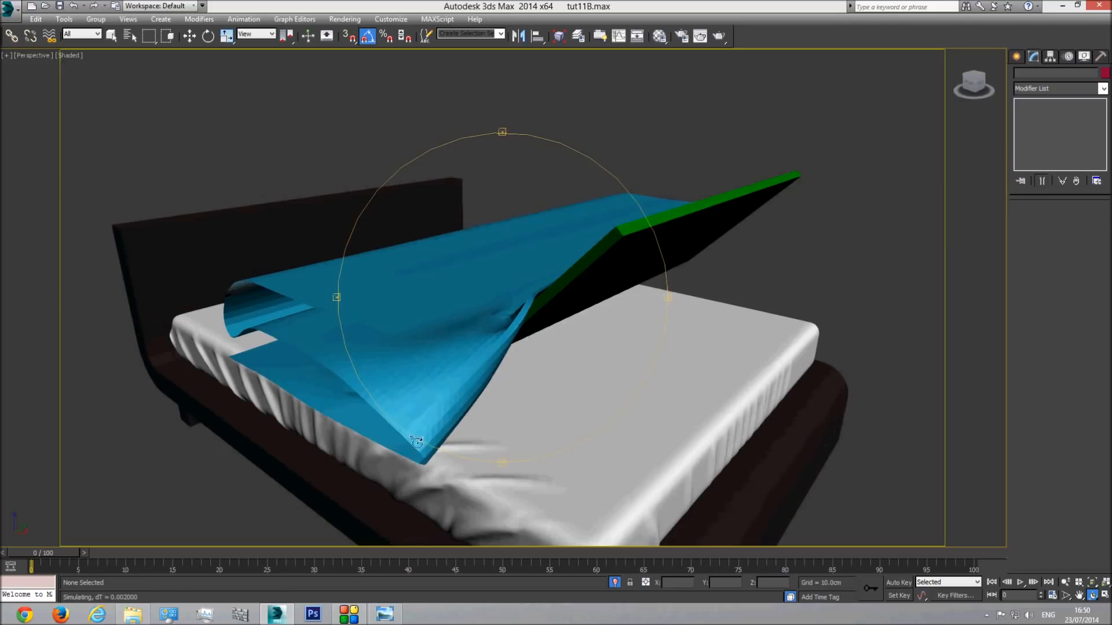
left_click_drag(462, 406, 498, 390)
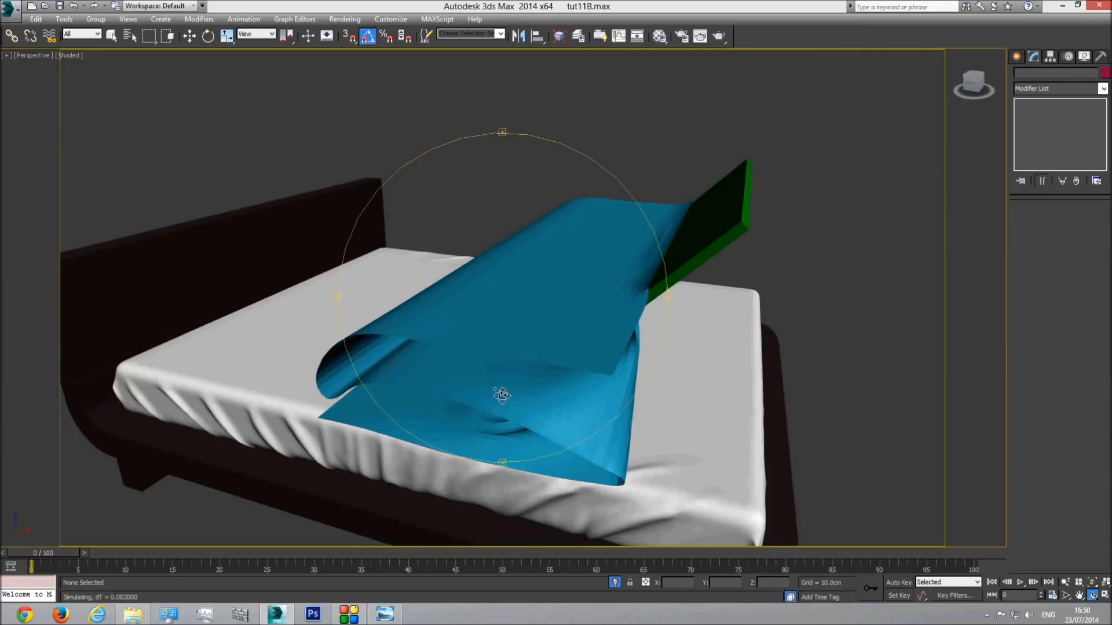
left_click_drag(515, 380, 501, 369)
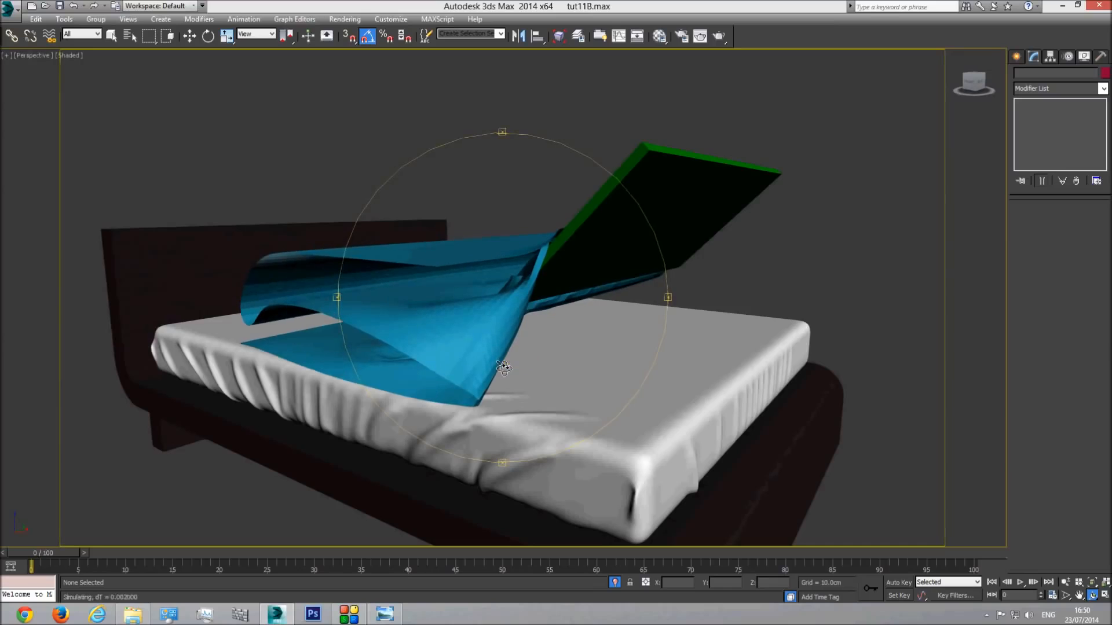
left_click_drag(503, 367, 543, 379)
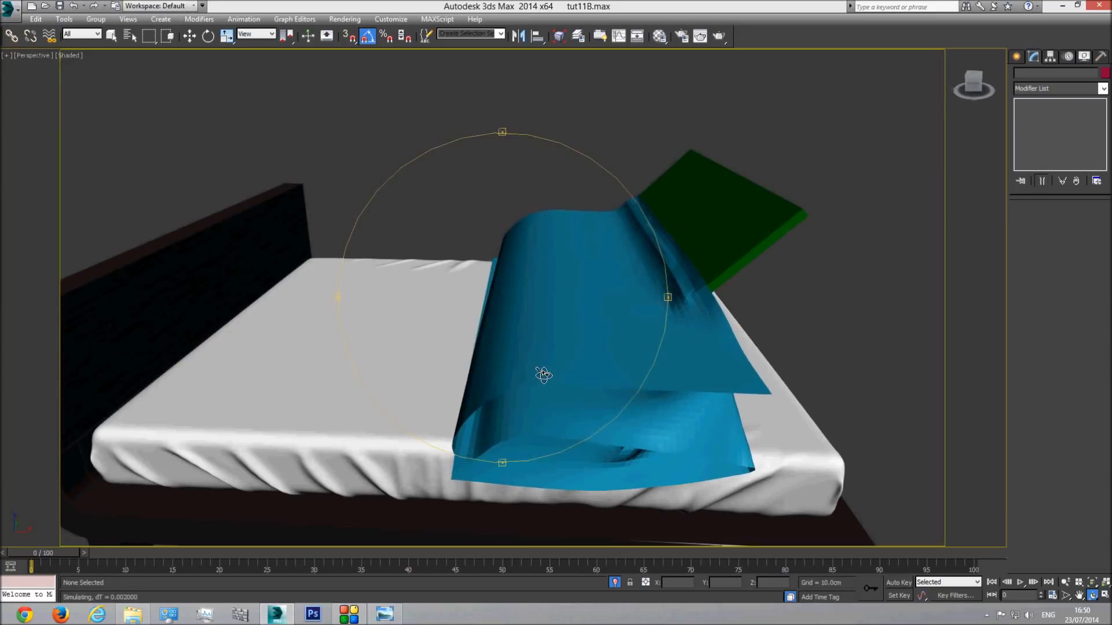
left_click_drag(541, 377, 511, 365)
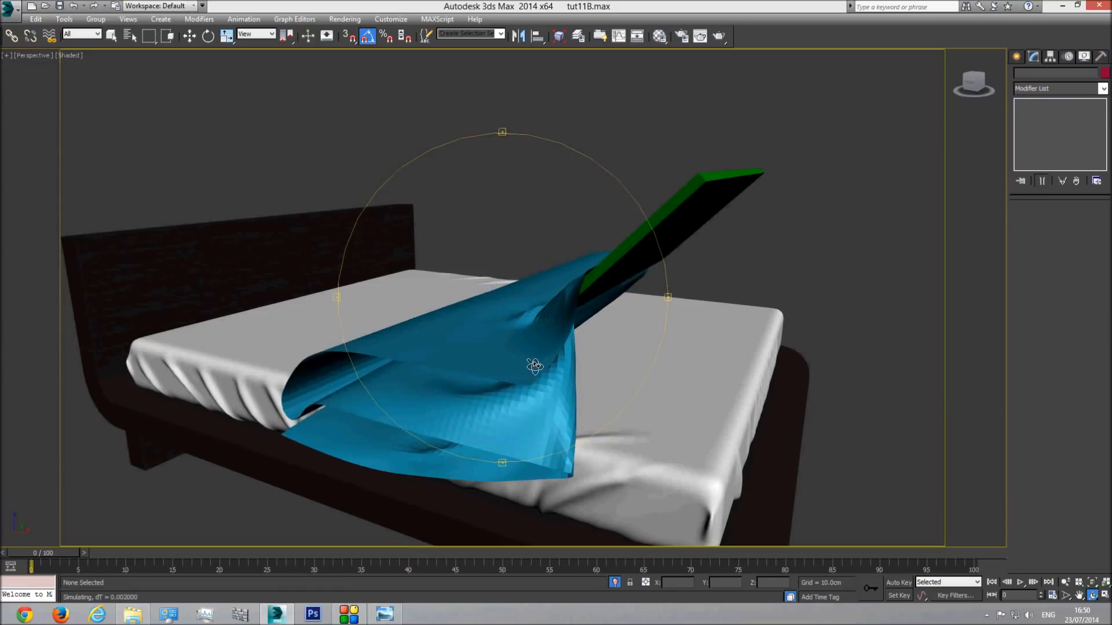
left_click_drag(536, 367, 551, 372)
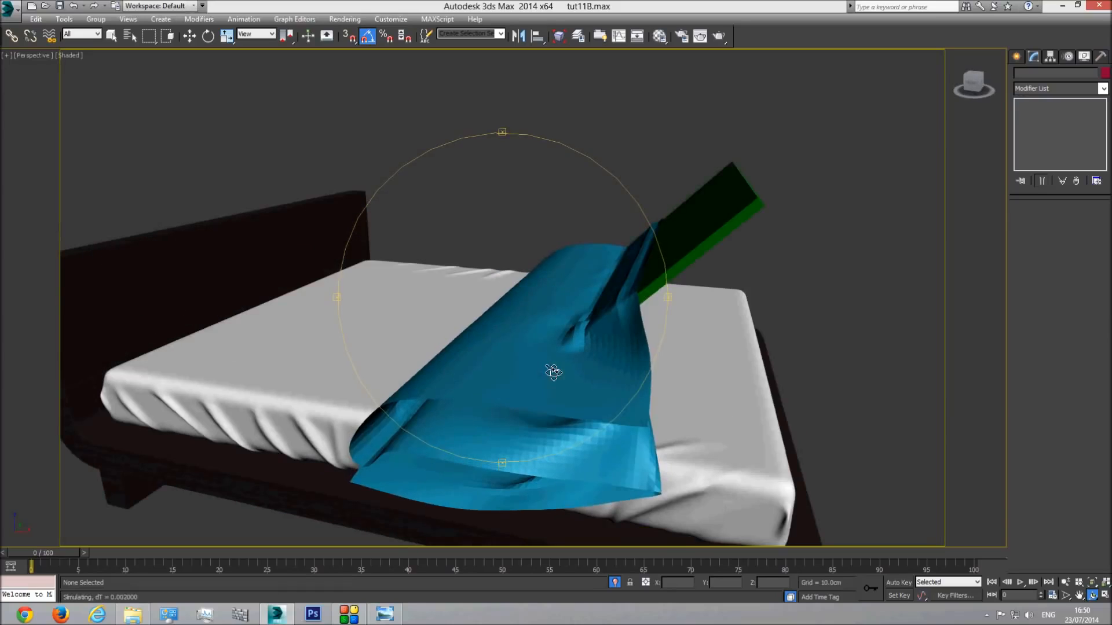
left_click_drag(578, 377, 607, 382)
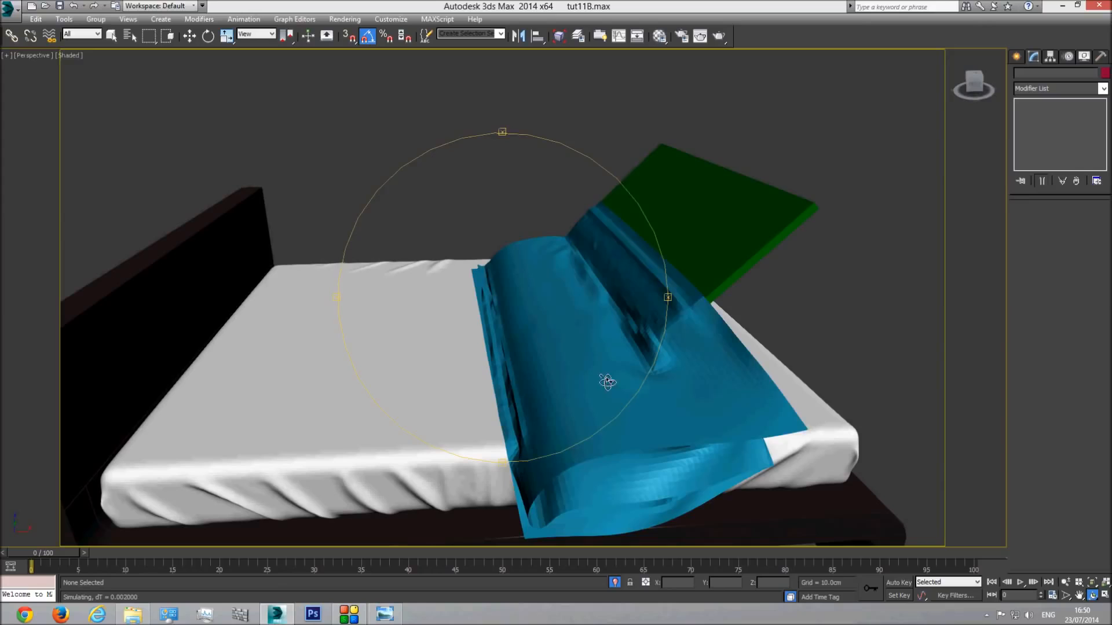
left_click_drag(558, 377, 484, 380)
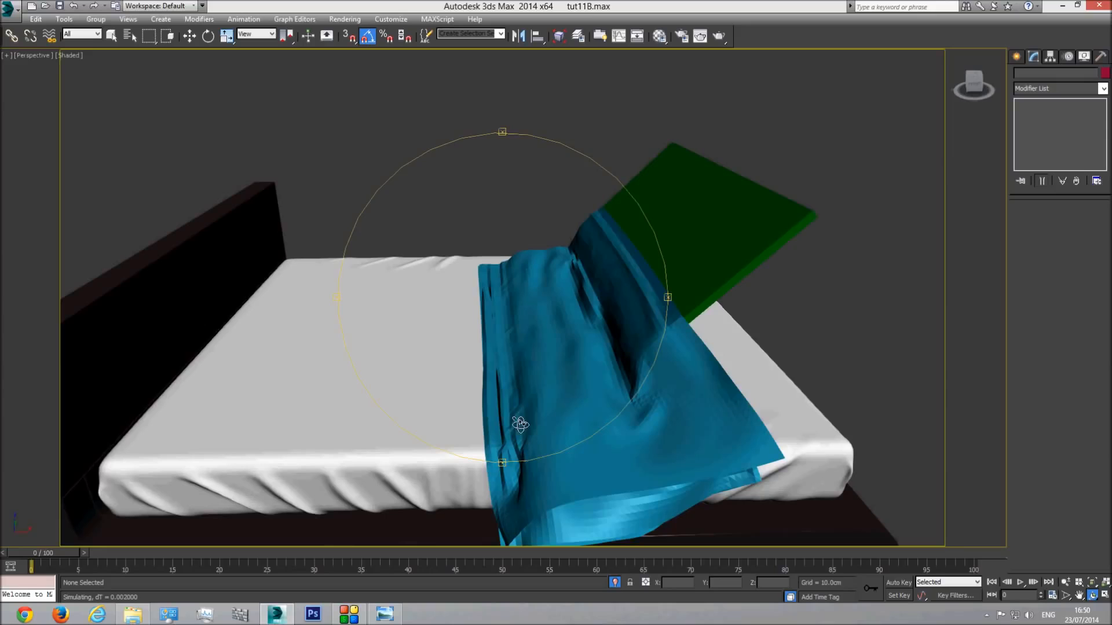
Step: Examine the blanket's folds and wrinkles up close where it bunches between the tilted box and the sheet
scroll(524, 431, "up", 4)
left_click_drag(521, 437, 587, 423)
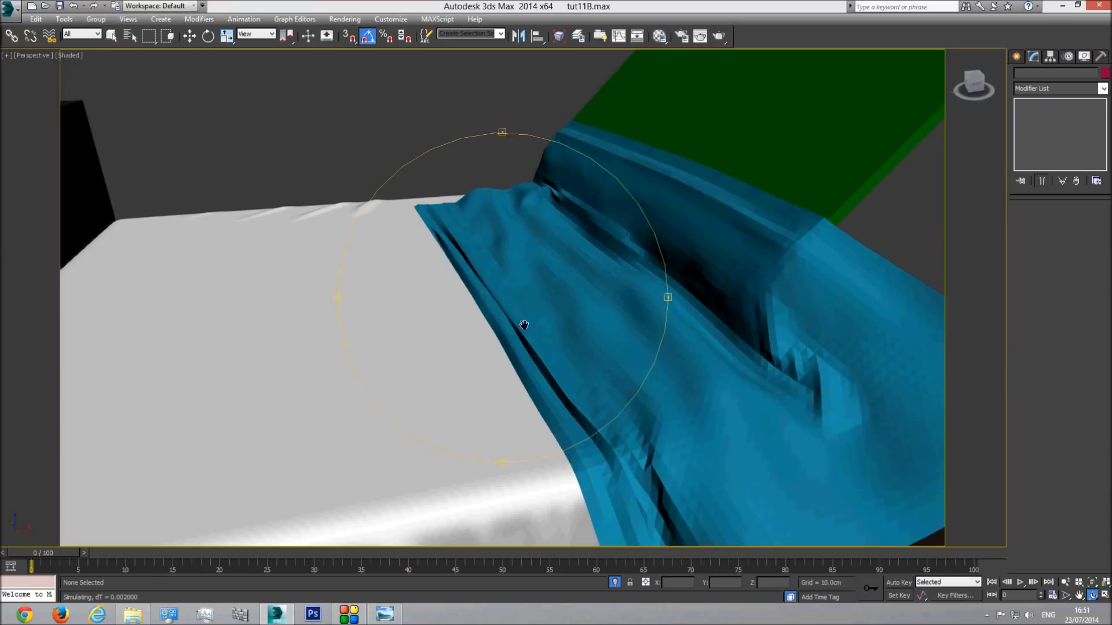
middle_click_drag(533, 333, 519, 323)
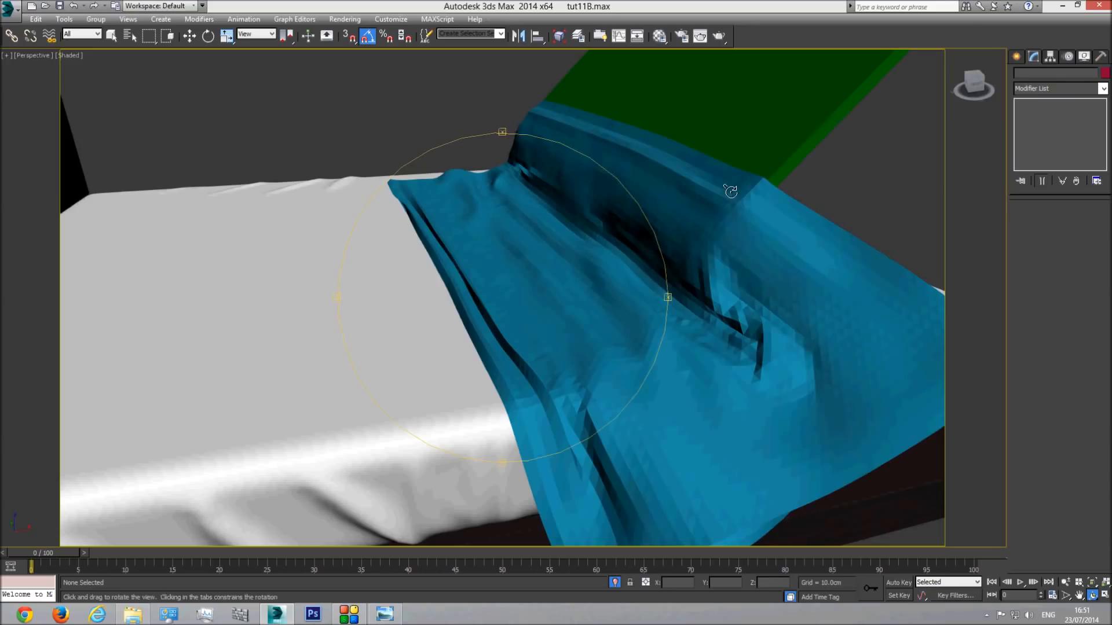
mouse_move(544, 350)
left_mouse_down()
mouse_move(504, 355)
mouse_move(523, 352)
left_mouse_up()
scroll(544, 342, "down", 3)
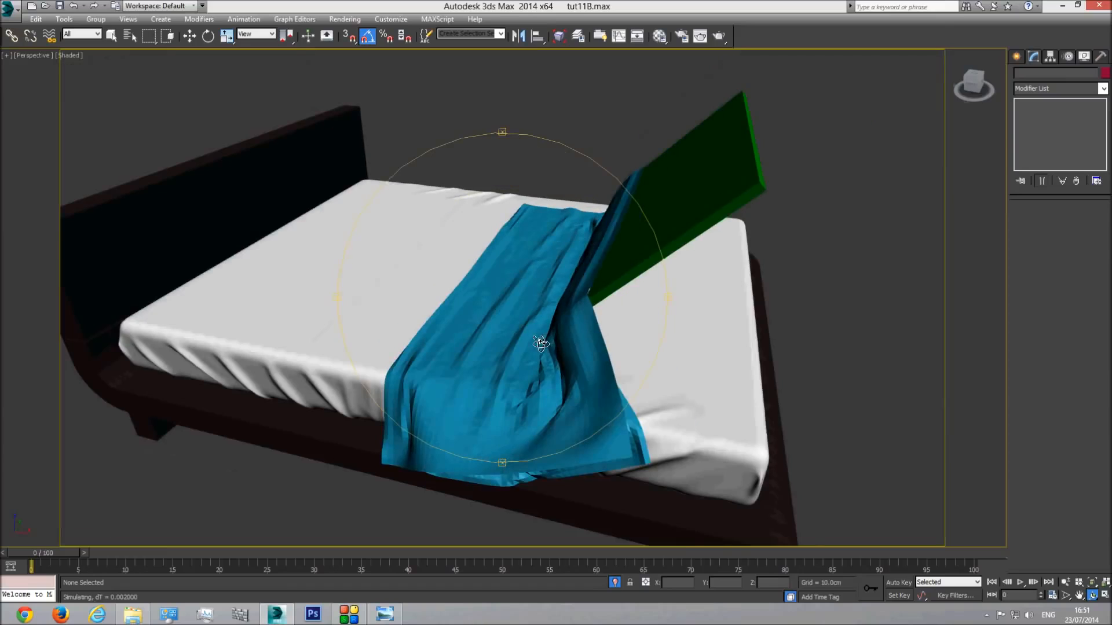
left_click_drag(541, 344, 568, 352)
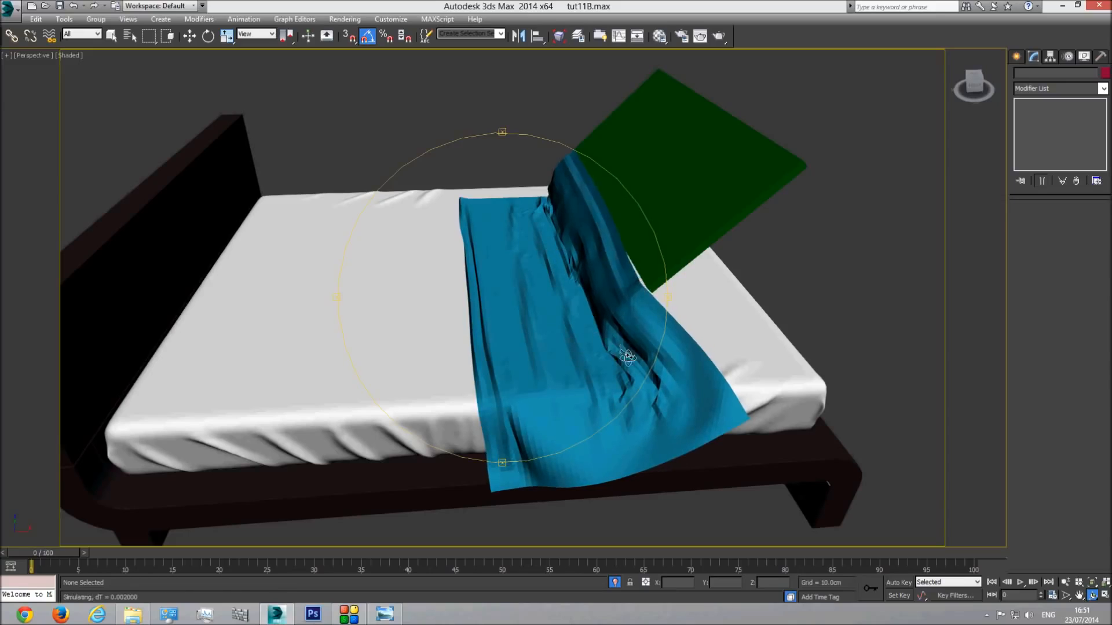
left_click_drag(553, 313, 595, 296)
scroll(587, 287, "up", 3)
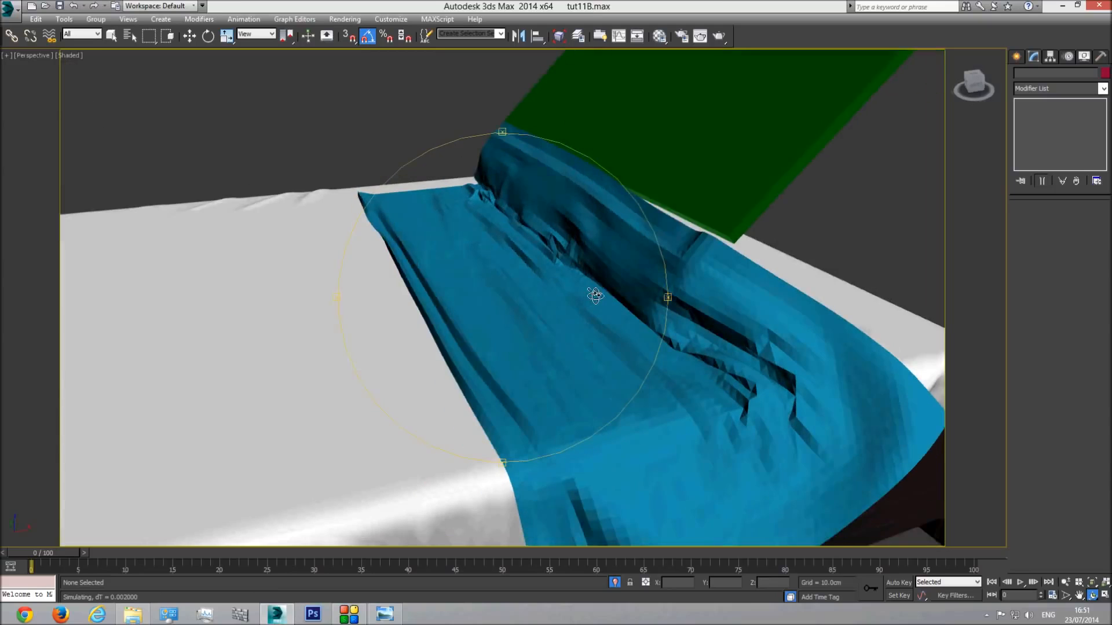
left_click_drag(592, 298, 561, 300)
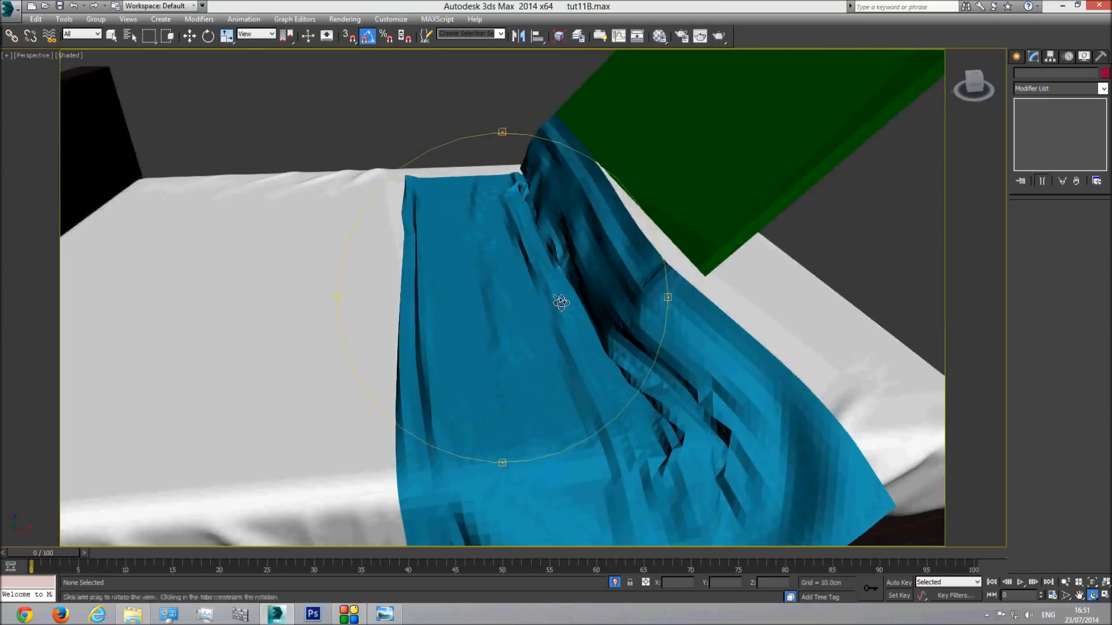
left_click_drag(571, 301, 560, 247)
left_click_drag(551, 290, 499, 197)
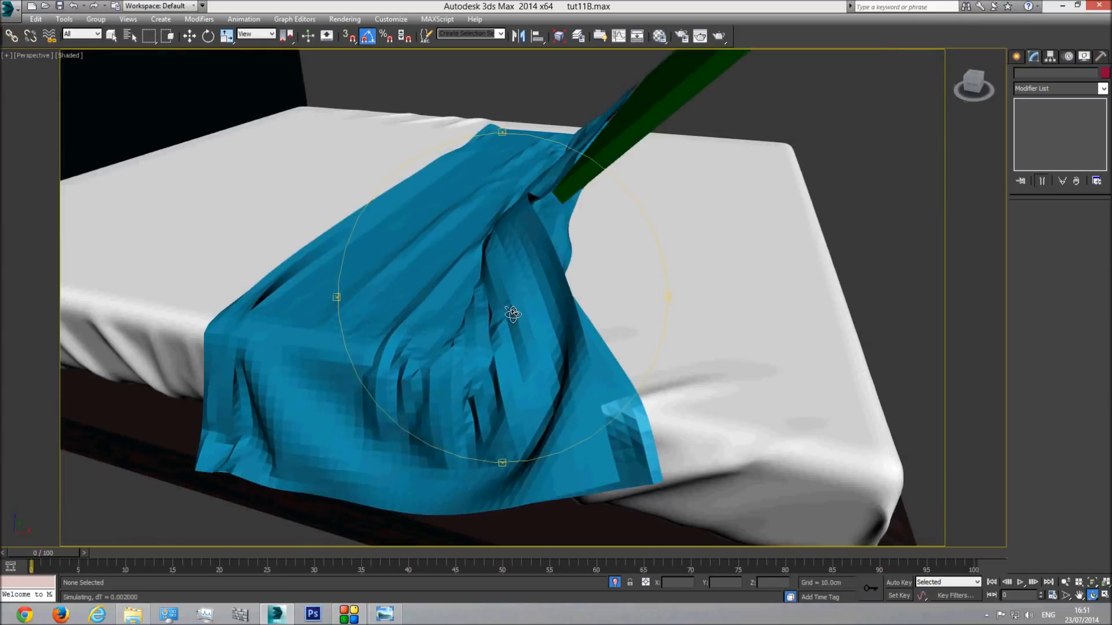
Step: Check from both sides of the bed how the blanket slides off the tilted box and settles on the mattress
left_click_drag(514, 306, 553, 311)
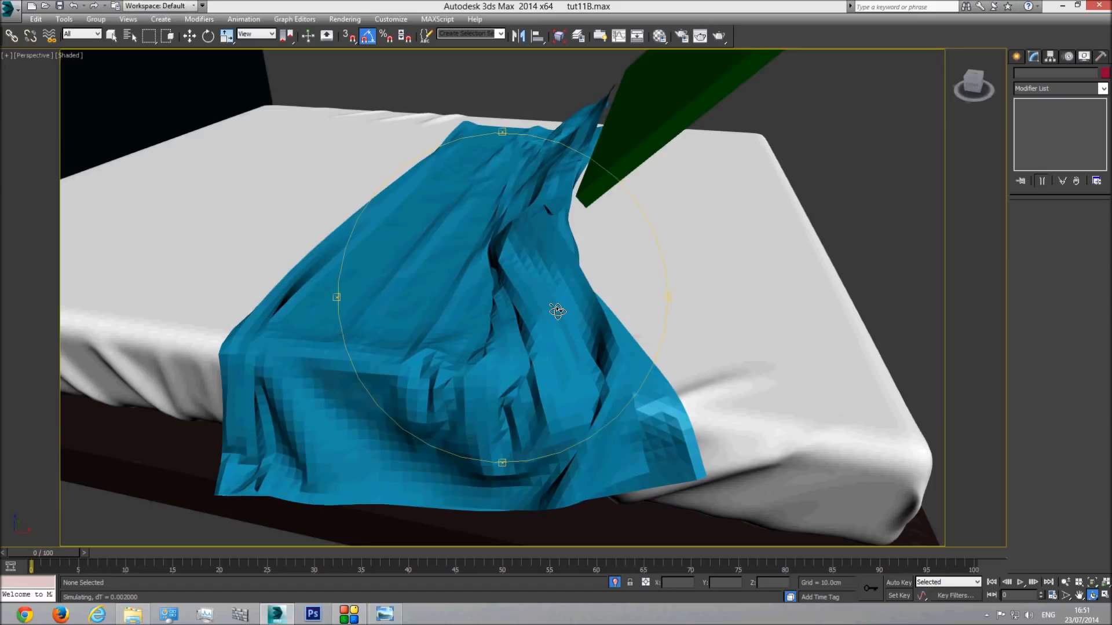
left_click_drag(557, 311, 594, 315)
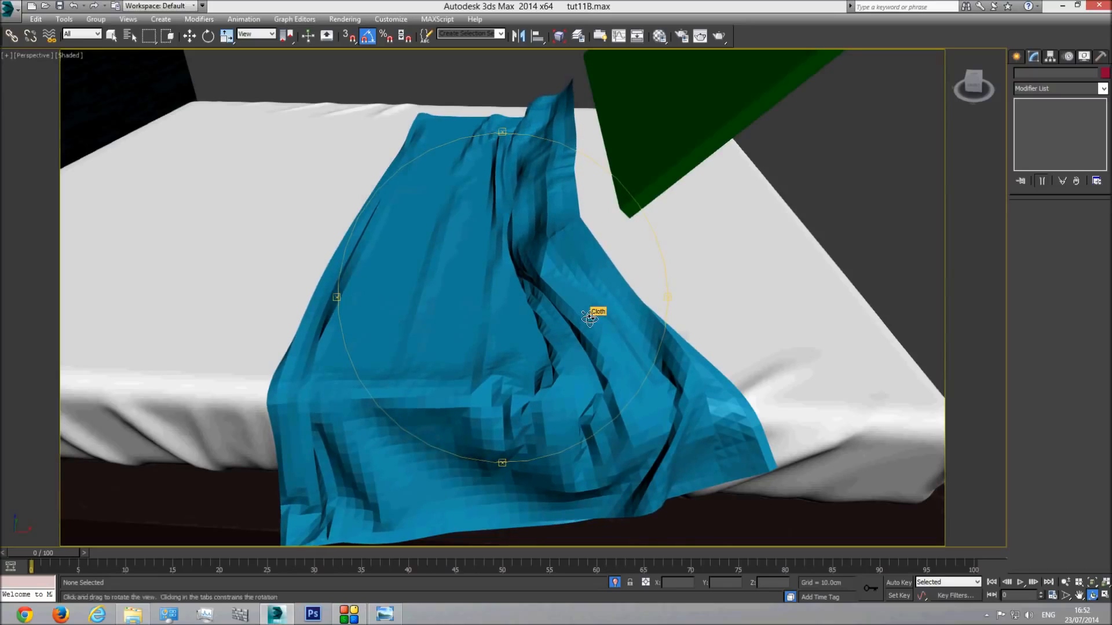
left_click_drag(587, 320, 531, 319)
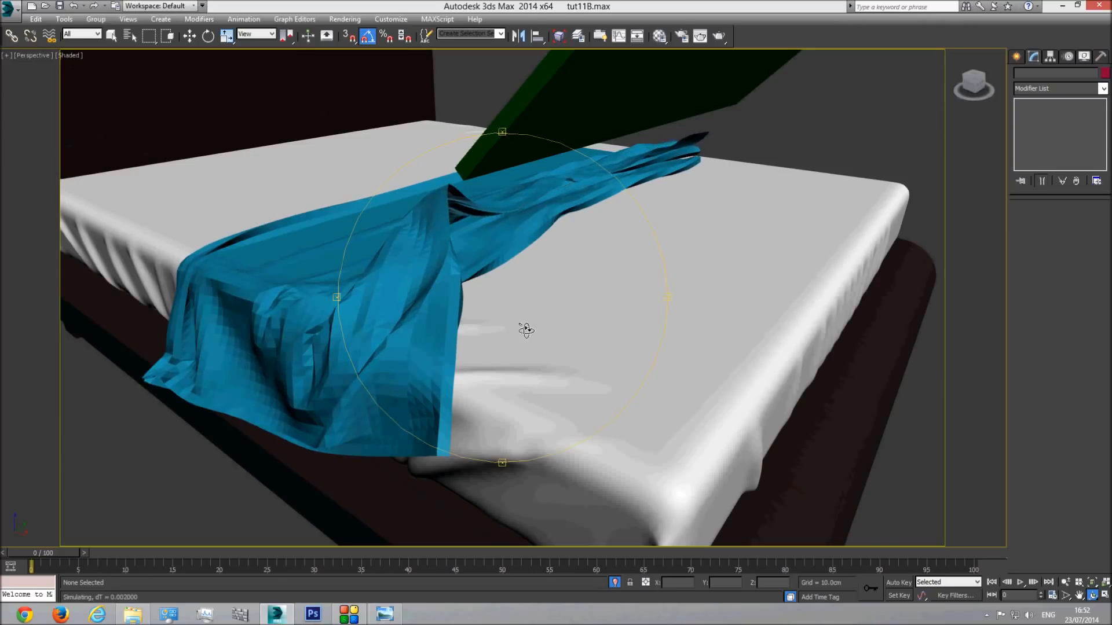
left_click_drag(521, 325, 537, 336)
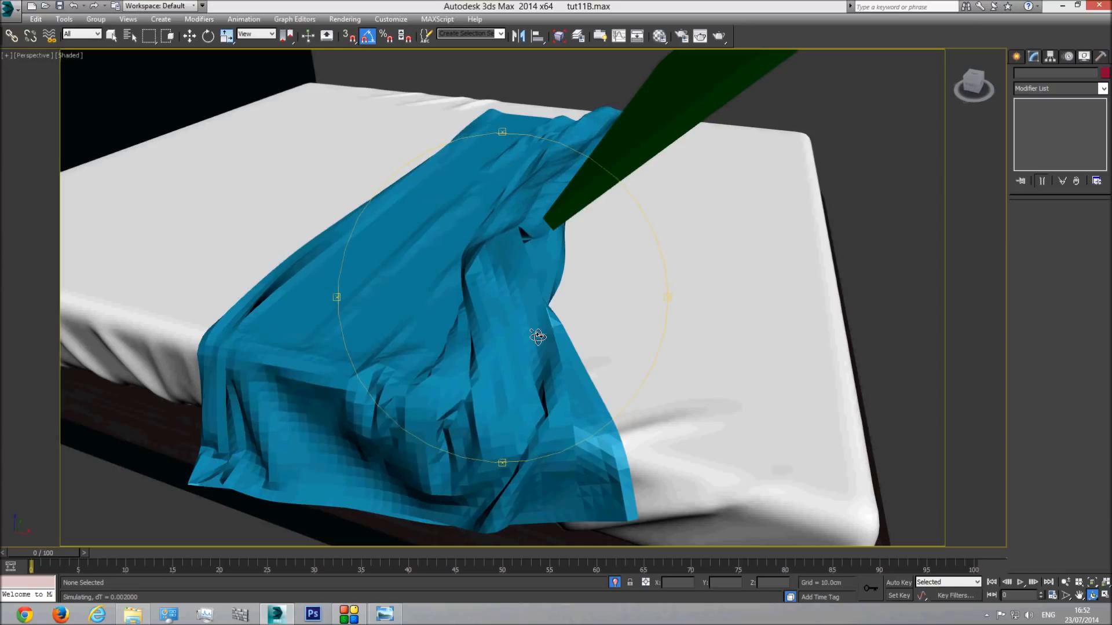
left_click_drag(559, 339, 706, 293)
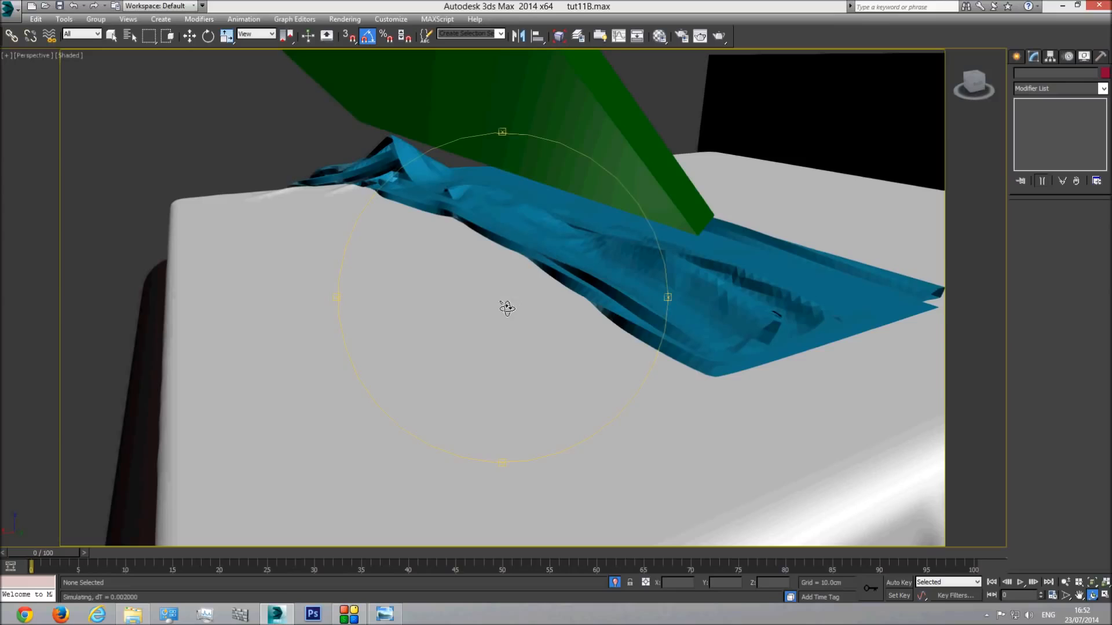
left_click_drag(435, 320, 557, 319)
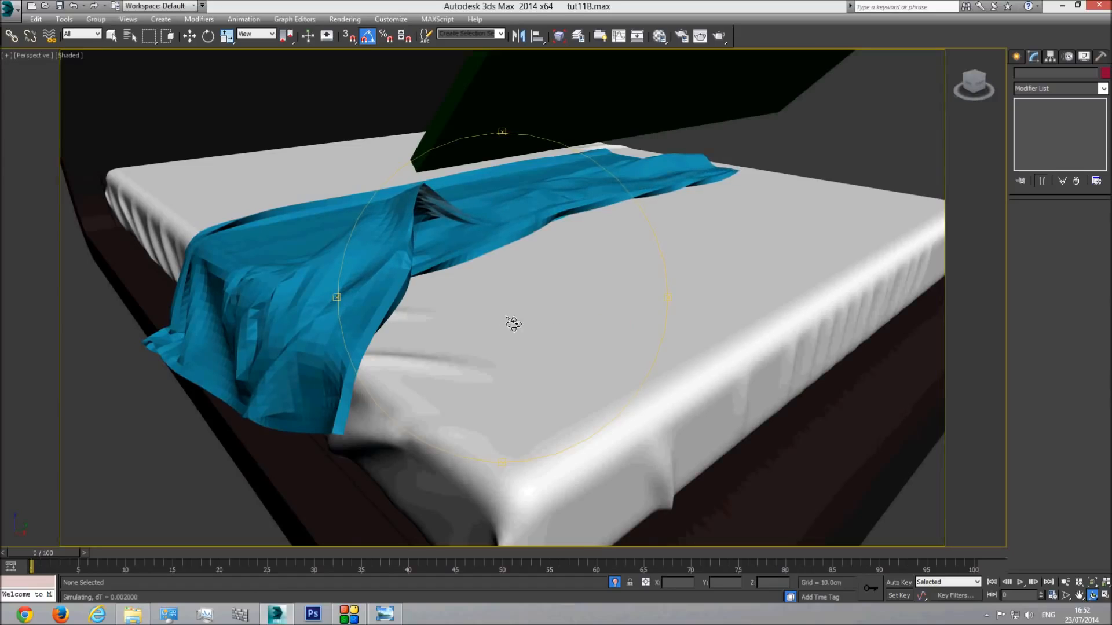
left_click_drag(513, 324, 524, 326)
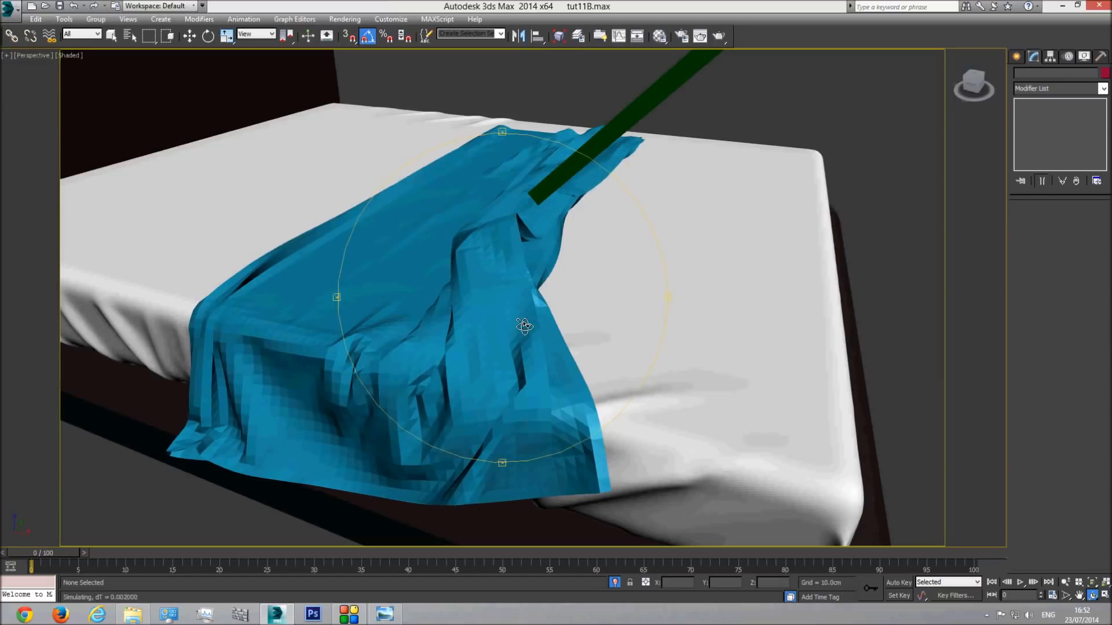
left_click_drag(527, 325, 566, 327)
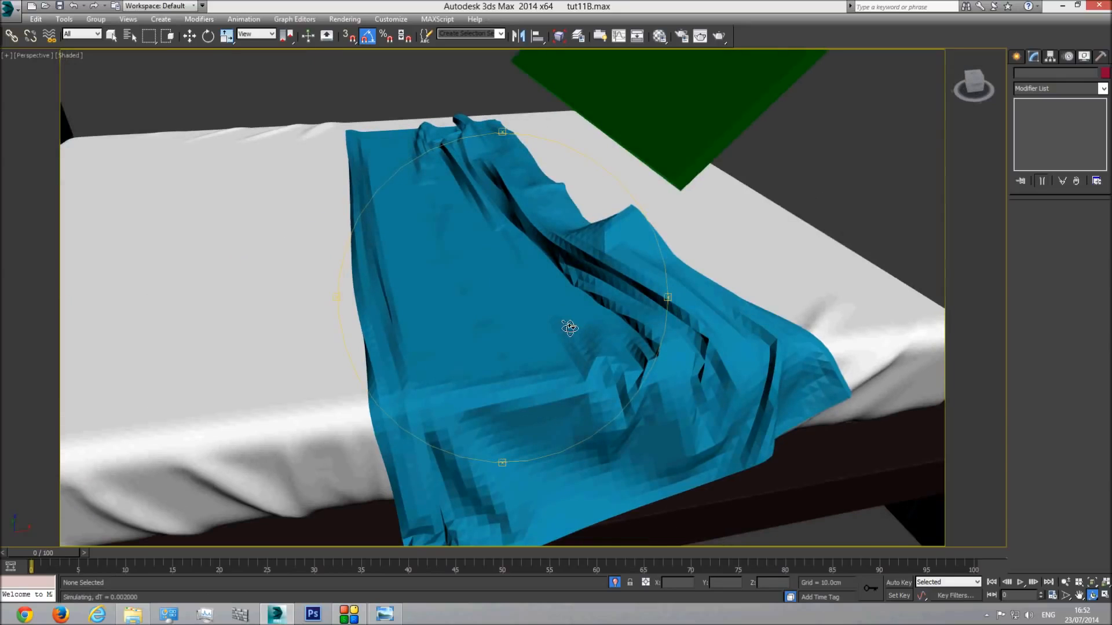
left_click_drag(565, 325, 509, 321)
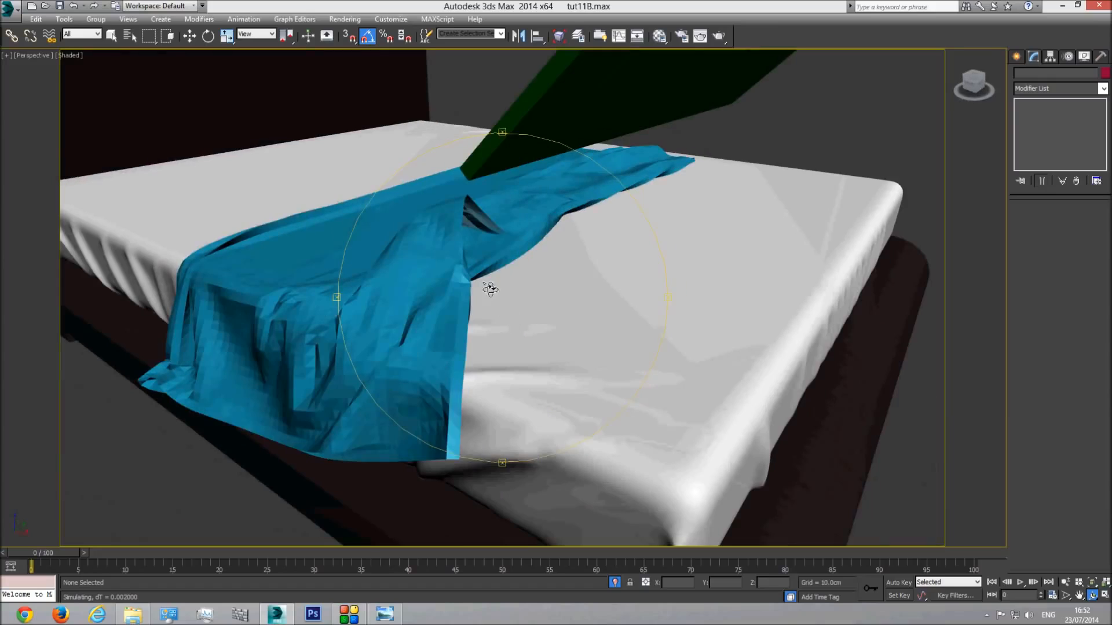
Step: Select the draped blanket and stop its local cloth simulation
right_click(439, 244)
left_click(439, 242)
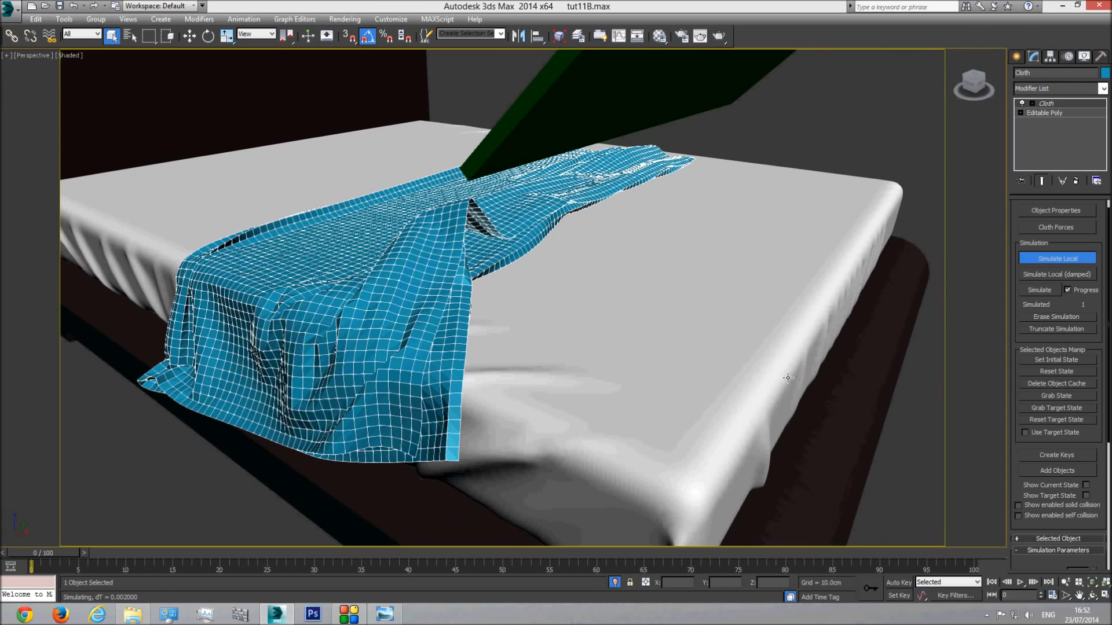
left_click(1045, 259)
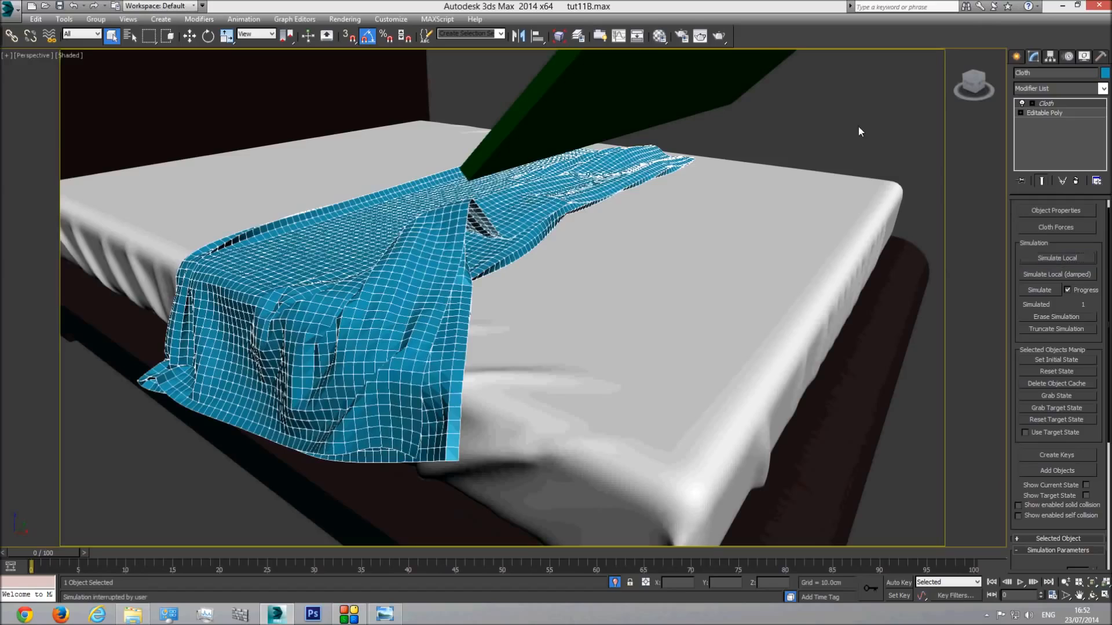
left_click(860, 126)
Step: Add a Shell modifier above Cloth on the draped blanket to give it thickness
left_click(390, 260)
left_click(1102, 88)
scroll(1054, 348, "down", 10)
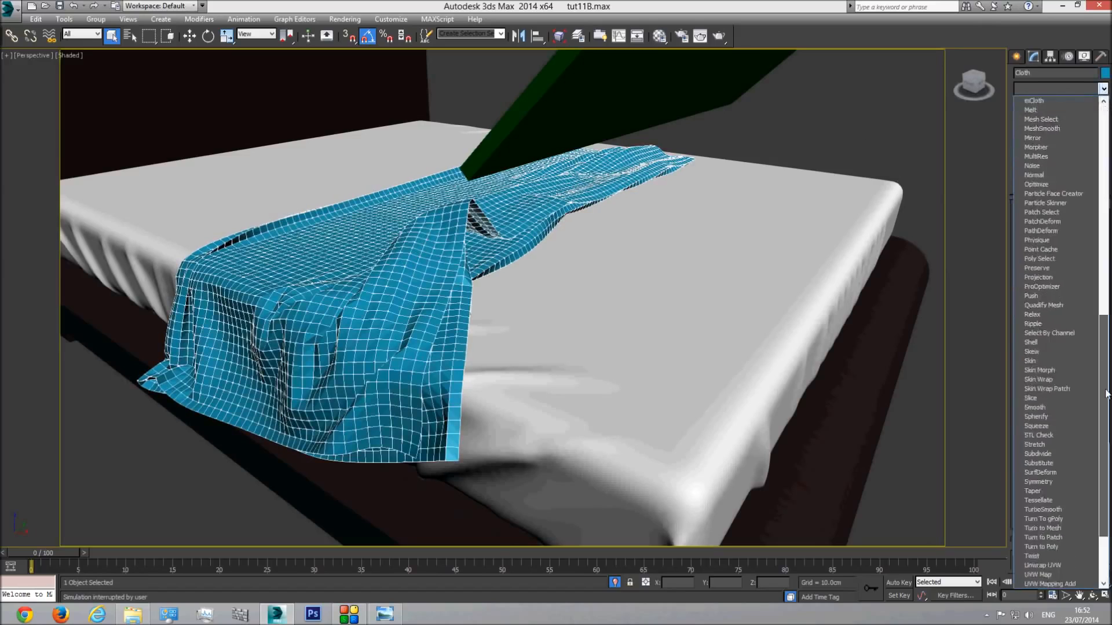
left_click(1044, 249)
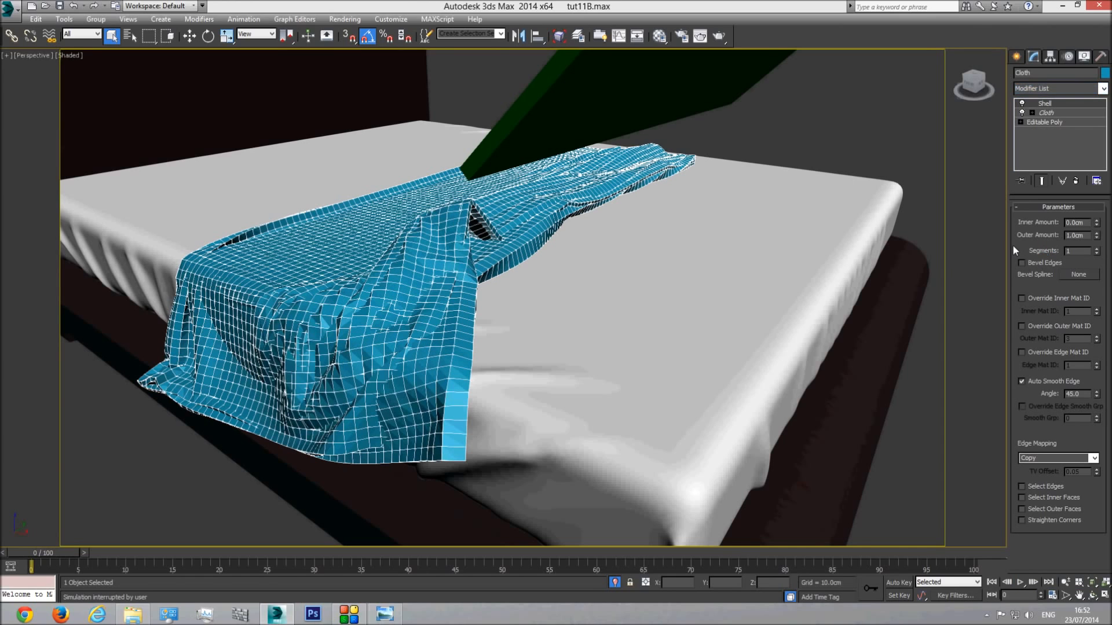
Step: Set the Shell modifier's outer amount on the draped blanket to 0.2 cm and check the thinner edges from several angles
left_click(1093, 596)
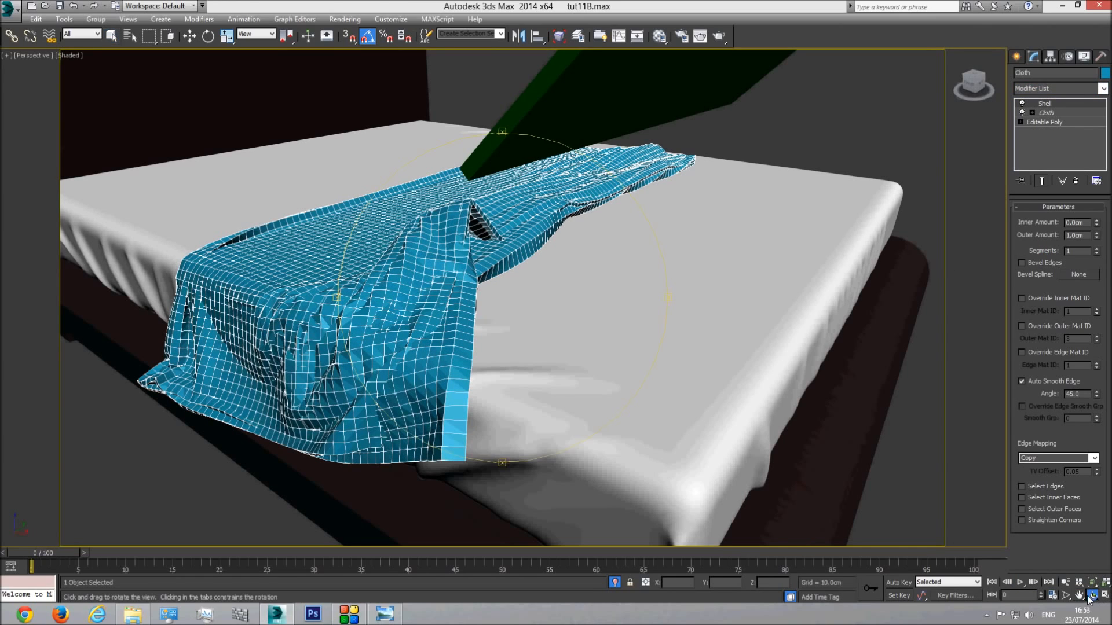
left_click_drag(618, 369, 619, 336)
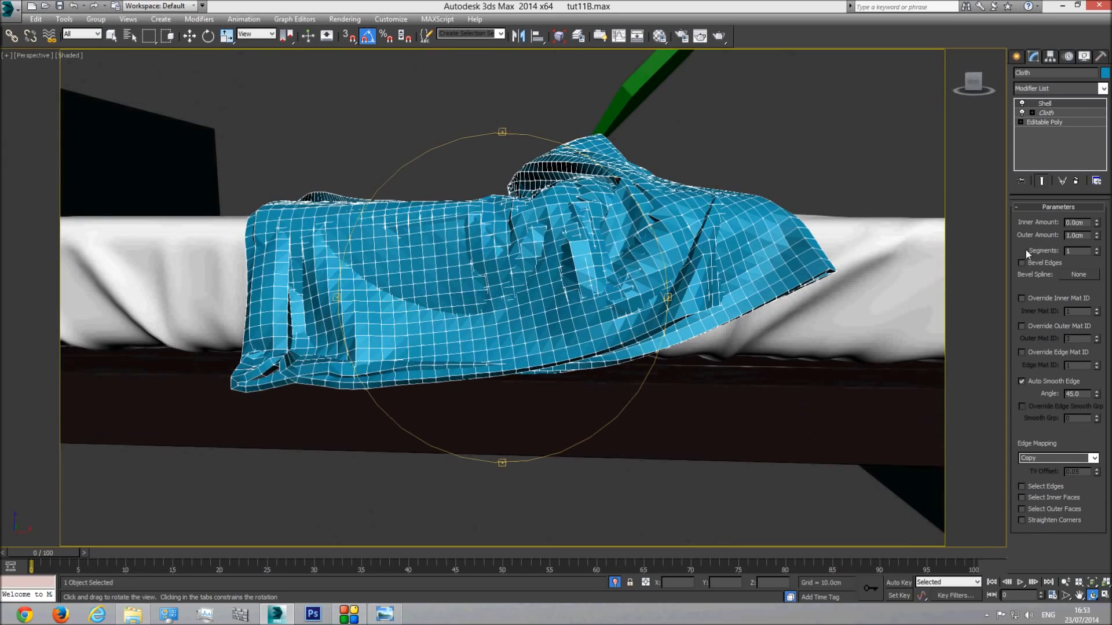
double_click(1076, 236)
type("0.2")
key("Return")
left_click_drag(504, 298, 479, 305)
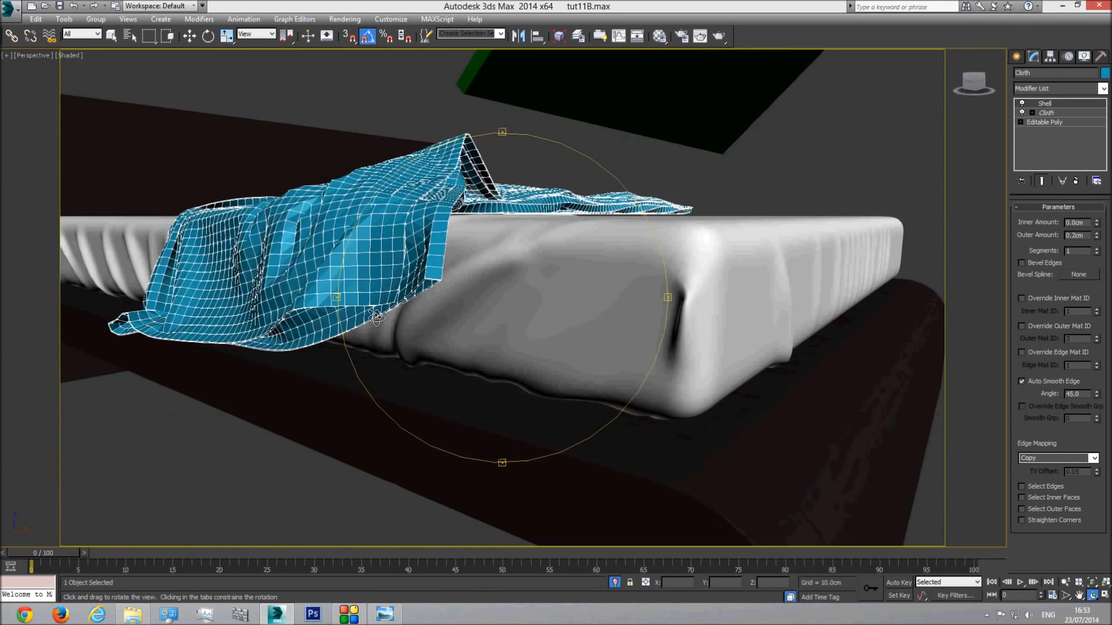
Step: Add a TurboSmooth modifier with 2 iterations above Shell on the blanket and deselect it
left_click(1103, 88)
scroll(1054, 406, "down", 10)
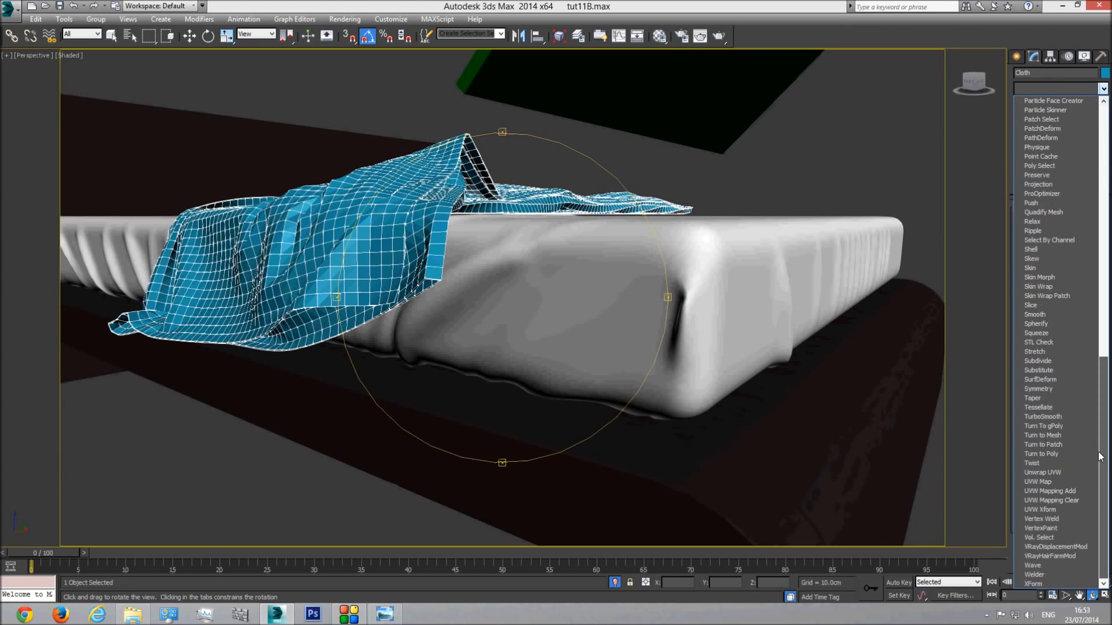
left_click(1042, 416)
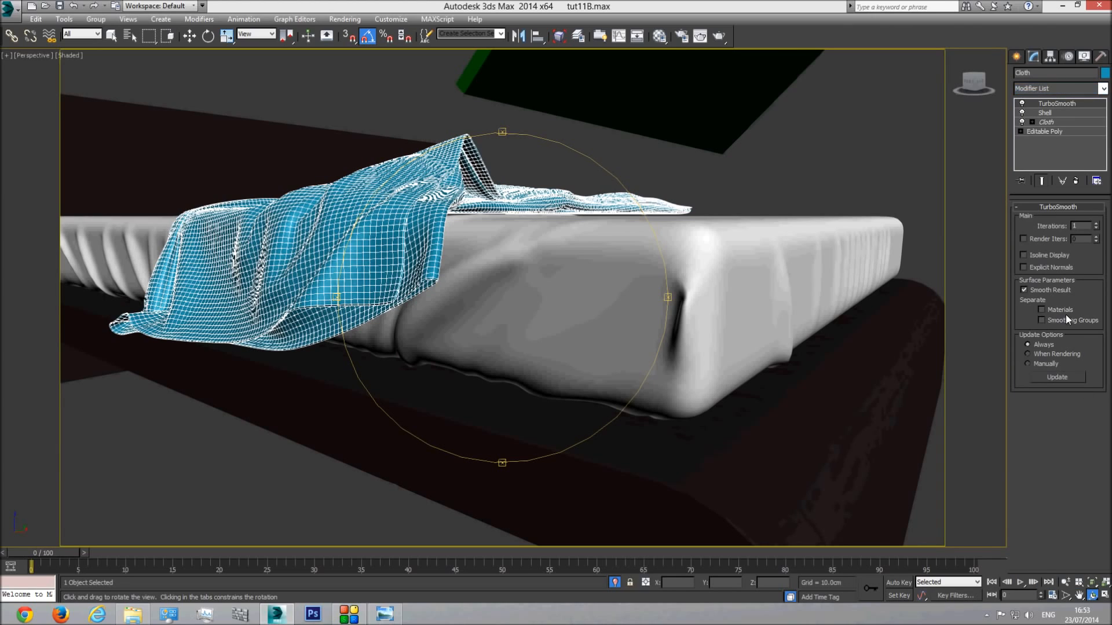
left_click(1097, 225)
right_click(801, 178)
left_click(799, 176)
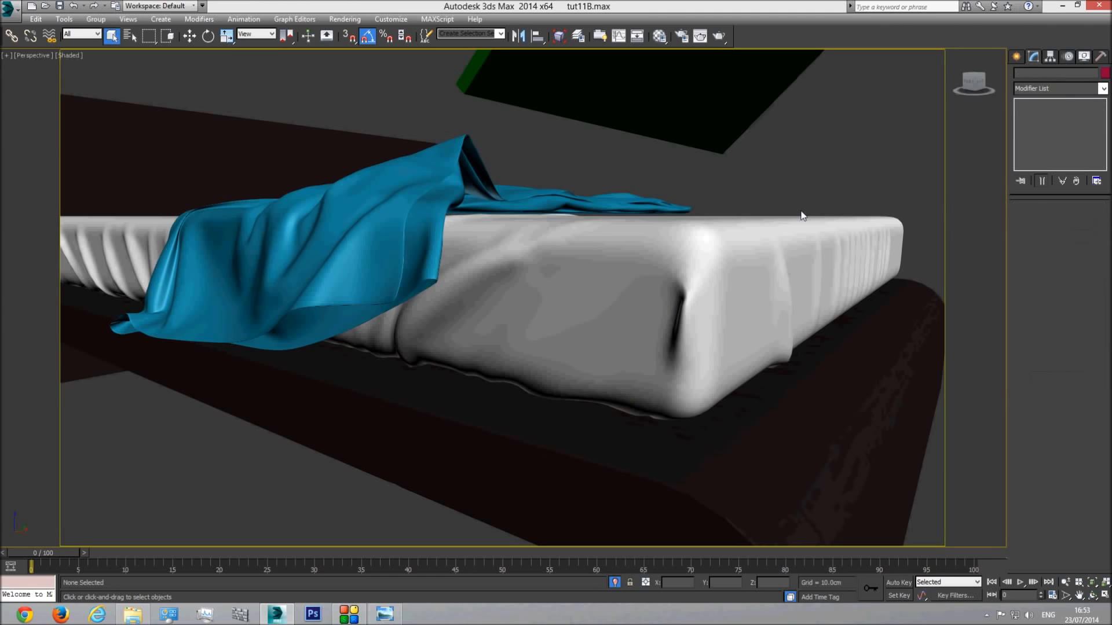
Step: Delete the tilted green box standing on the bed
left_click(1092, 595)
left_click_drag(628, 308, 578, 231)
right_click(651, 158)
left_click(650, 159)
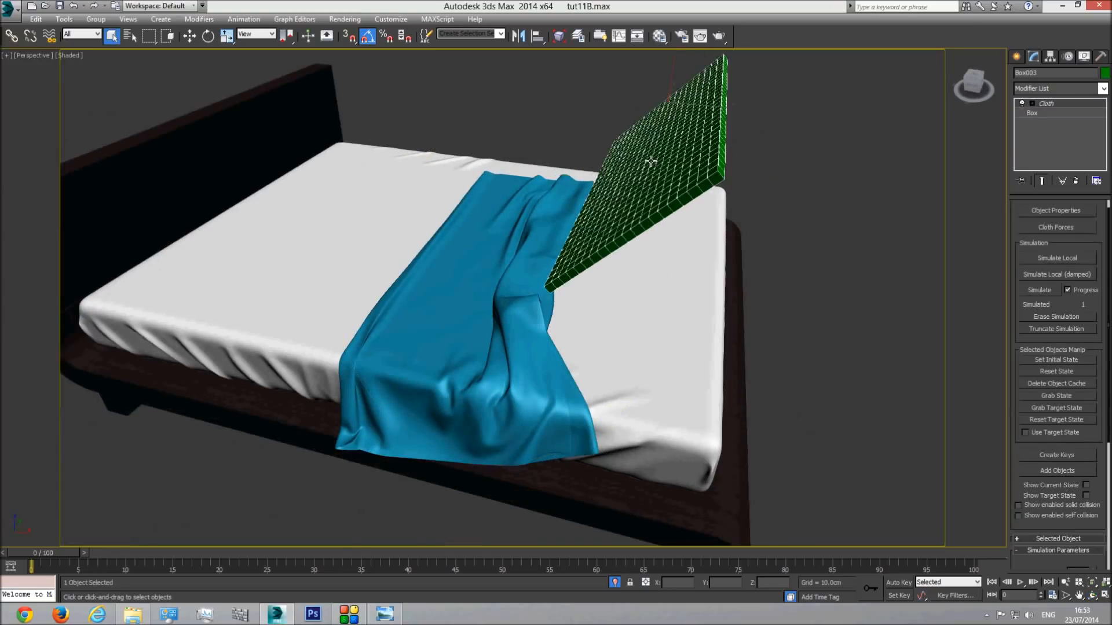
key("Delete")
Step: Delete the shared Cloth modifier from the sheet and bed base together, and select the draped blanket
left_click(650, 252)
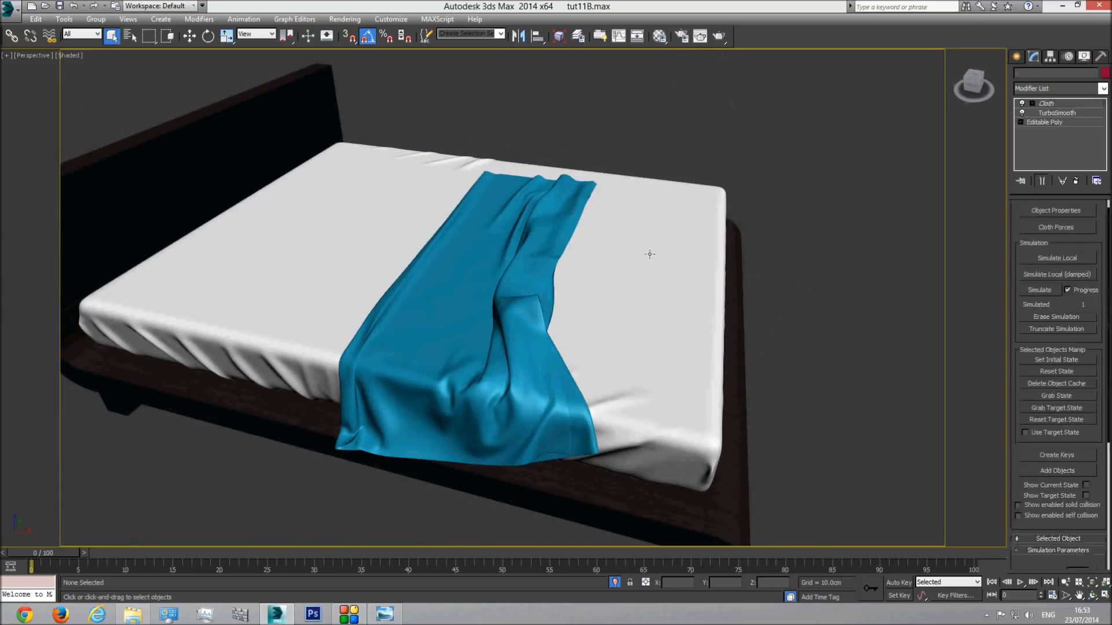
left_click(735, 327, "ctrl")
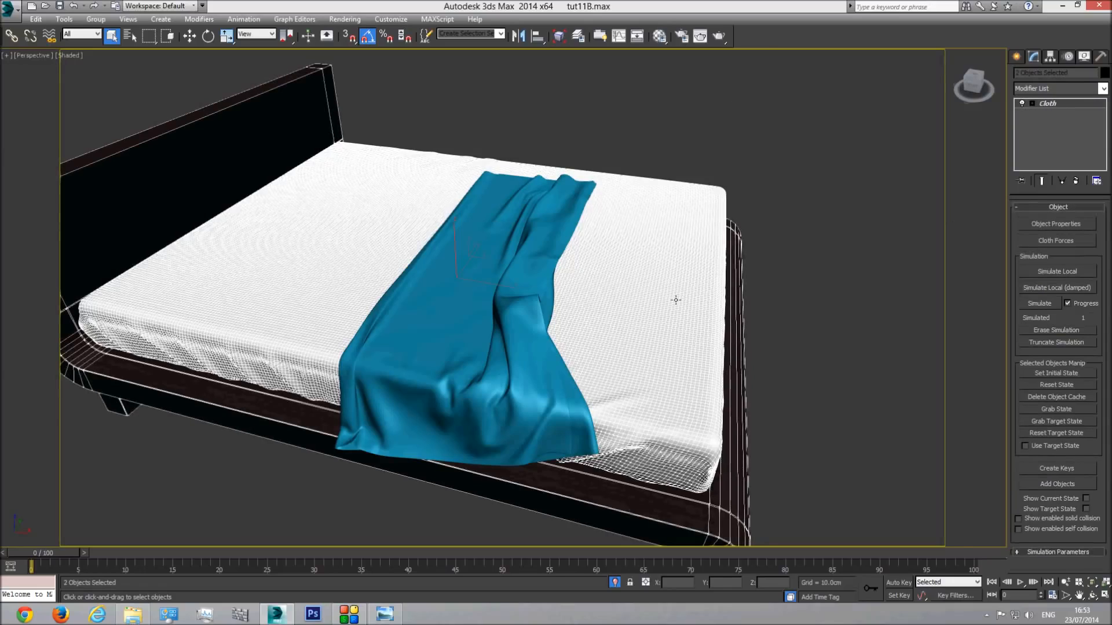
right_click(1049, 105)
left_click(1023, 126)
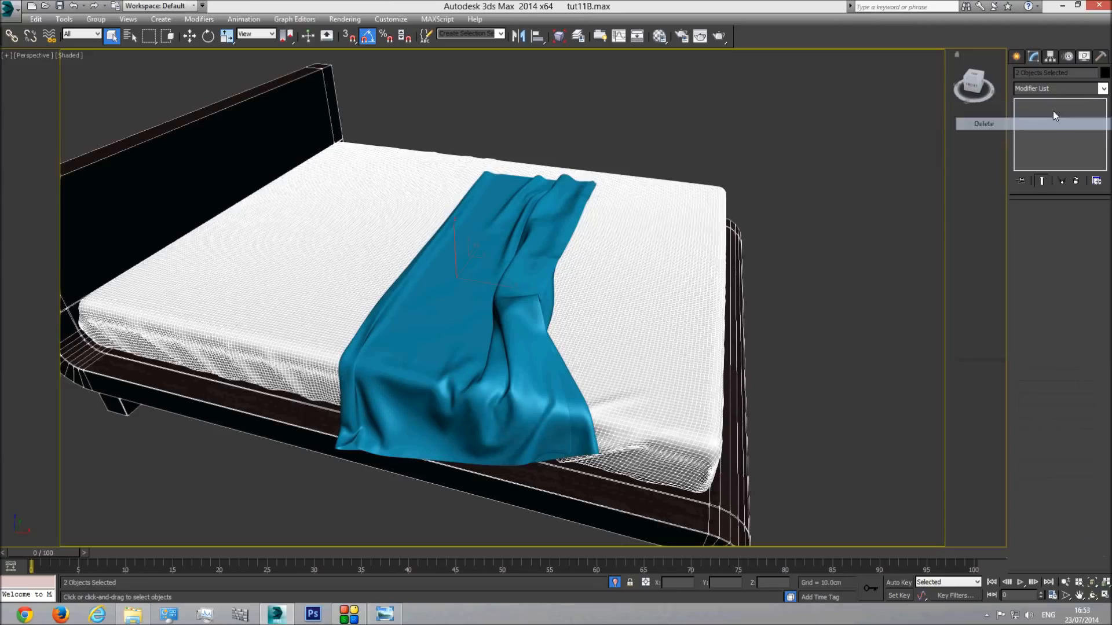
key("ctrl+d")
left_click(491, 254)
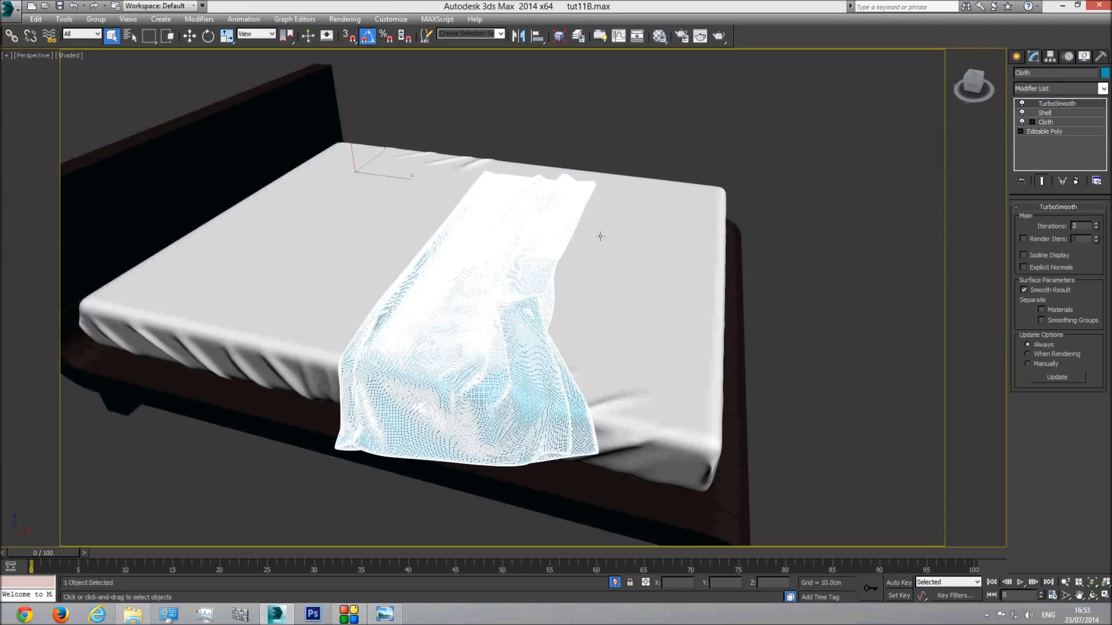
right_click(1051, 103)
left_click(996, 124)
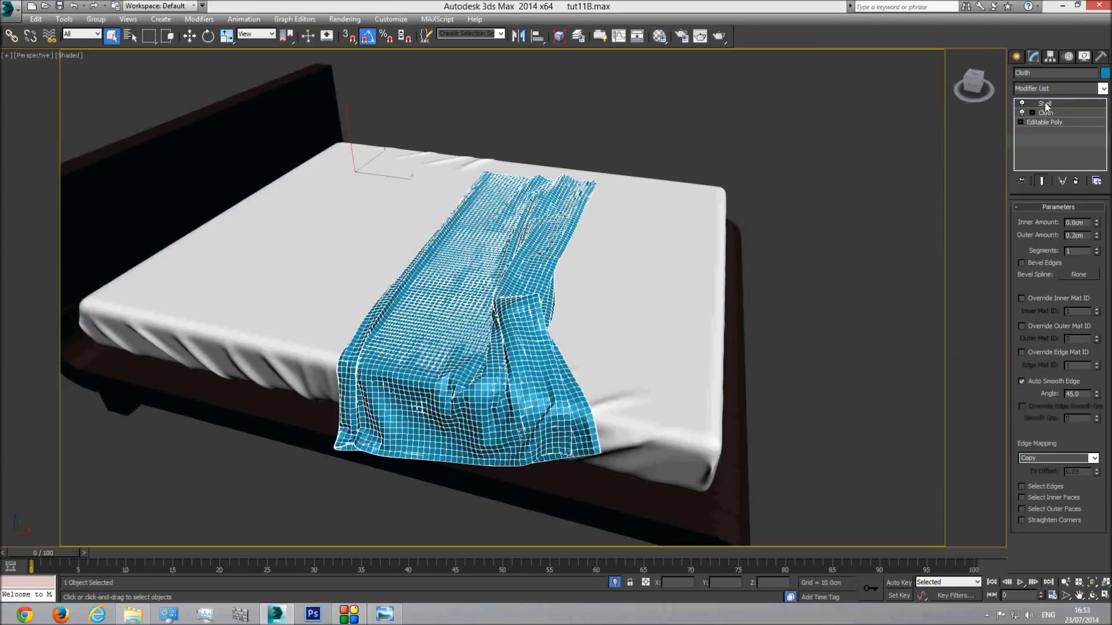
key("ctrl+z")
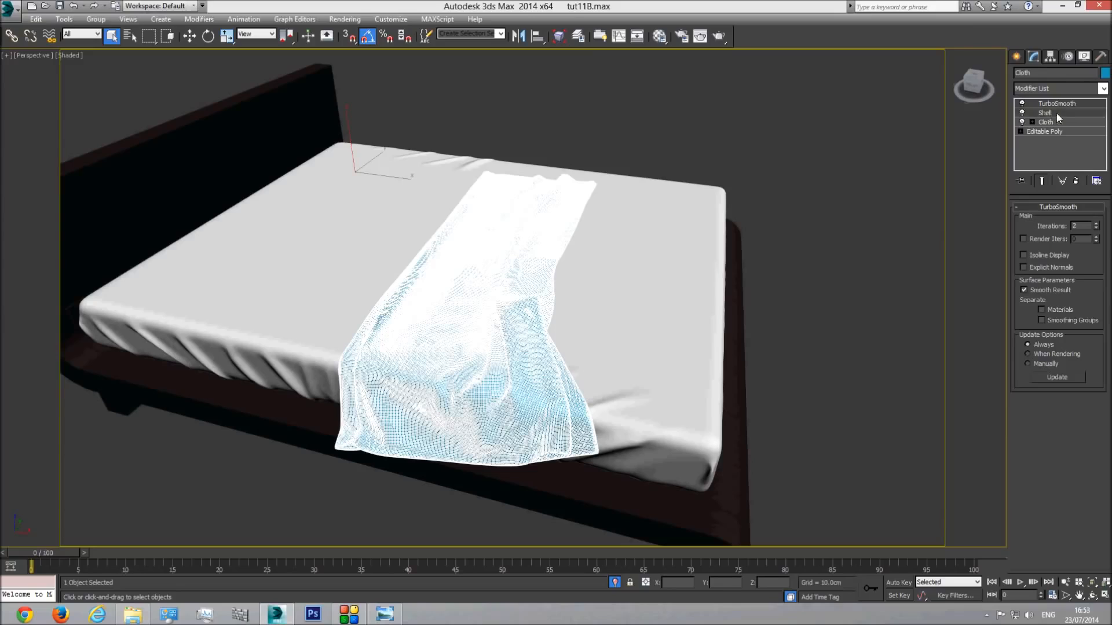
Step: Cut the Shell and TurboSmooth modifiers from the blanket's stack and convert the draped mesh to Editable Poly
right_click(1049, 115)
left_click(1001, 152)
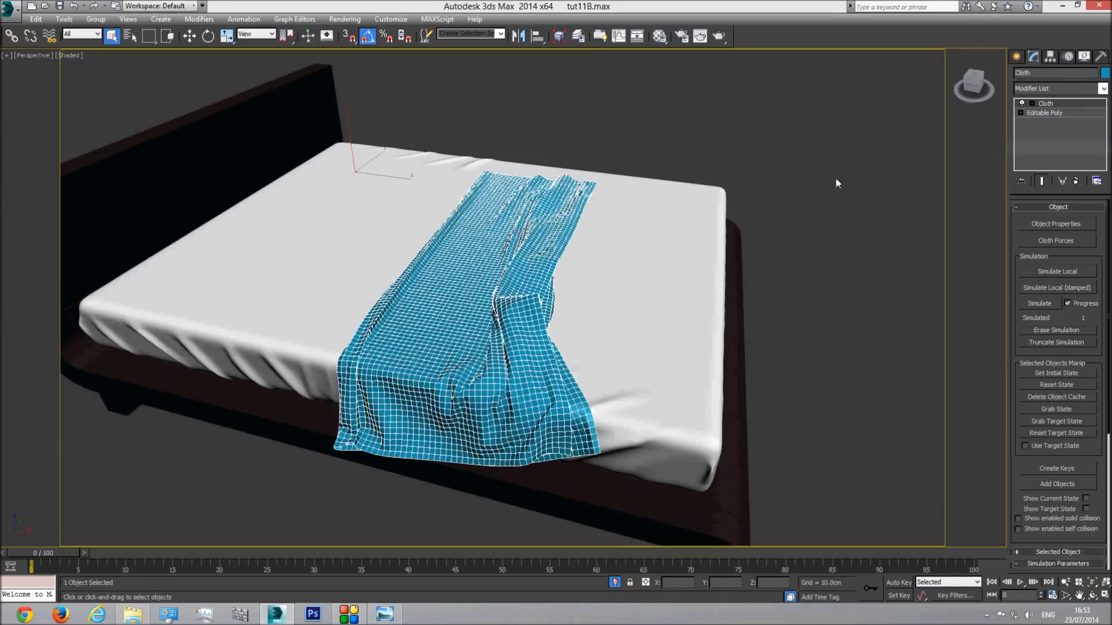
right_click(486, 252)
mouse_move(527, 360)
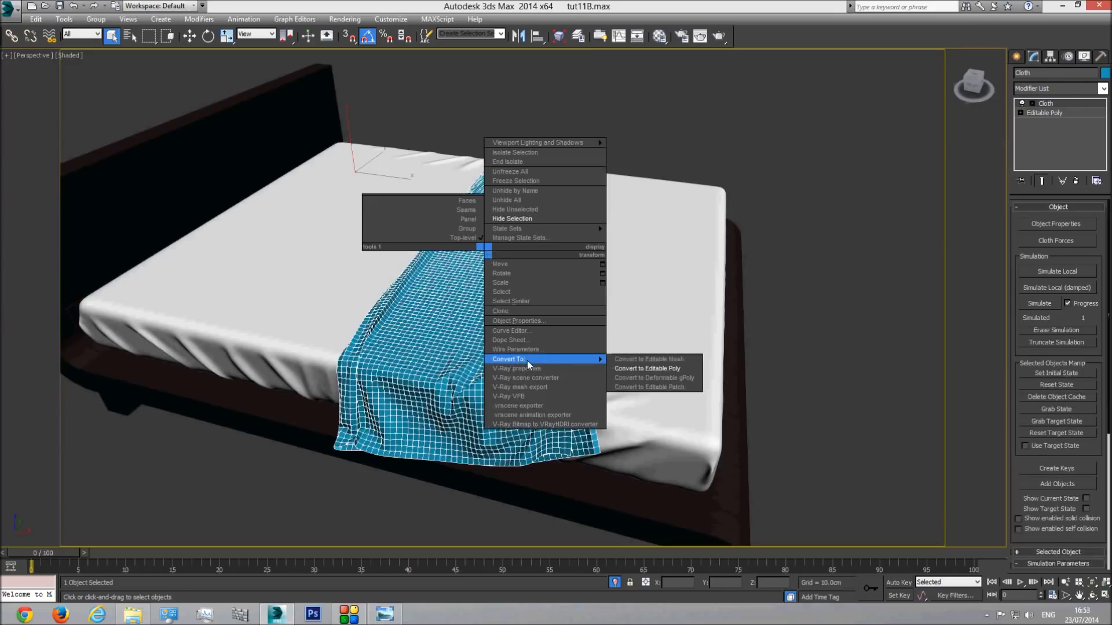
left_click(649, 366)
Step: Paste the cut Shell and TurboSmooth modifiers back above the blanket's Editable Poly, and deselect the blanket
right_click(1054, 136)
left_click(1051, 141)
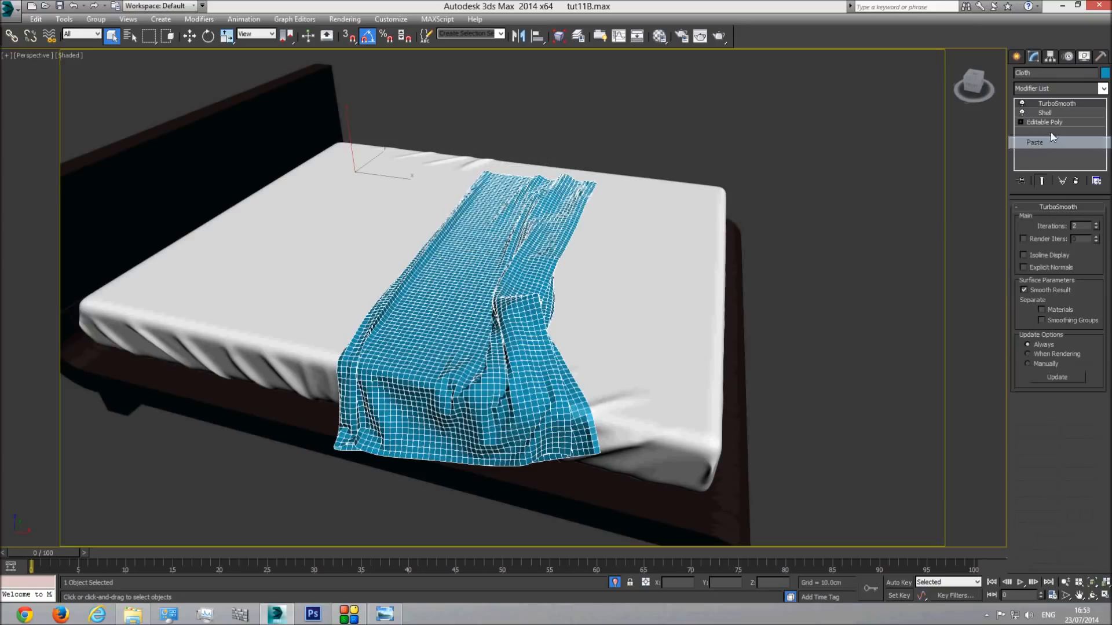
left_click(798, 140)
left_click(521, 233)
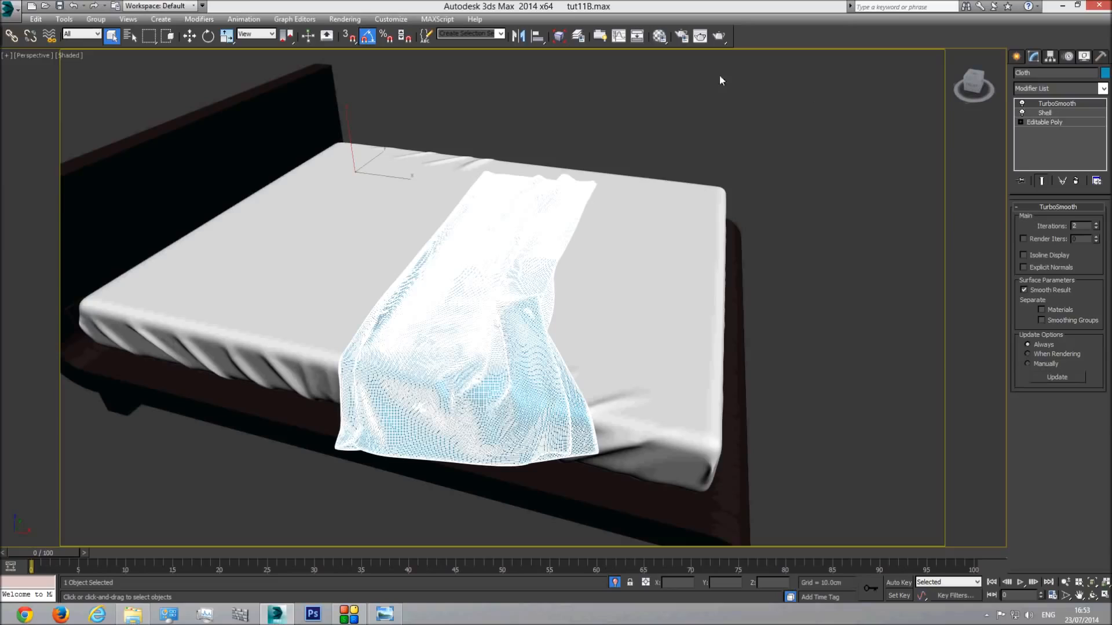
left_click(607, 109)
left_click(523, 216)
left_click(880, 193)
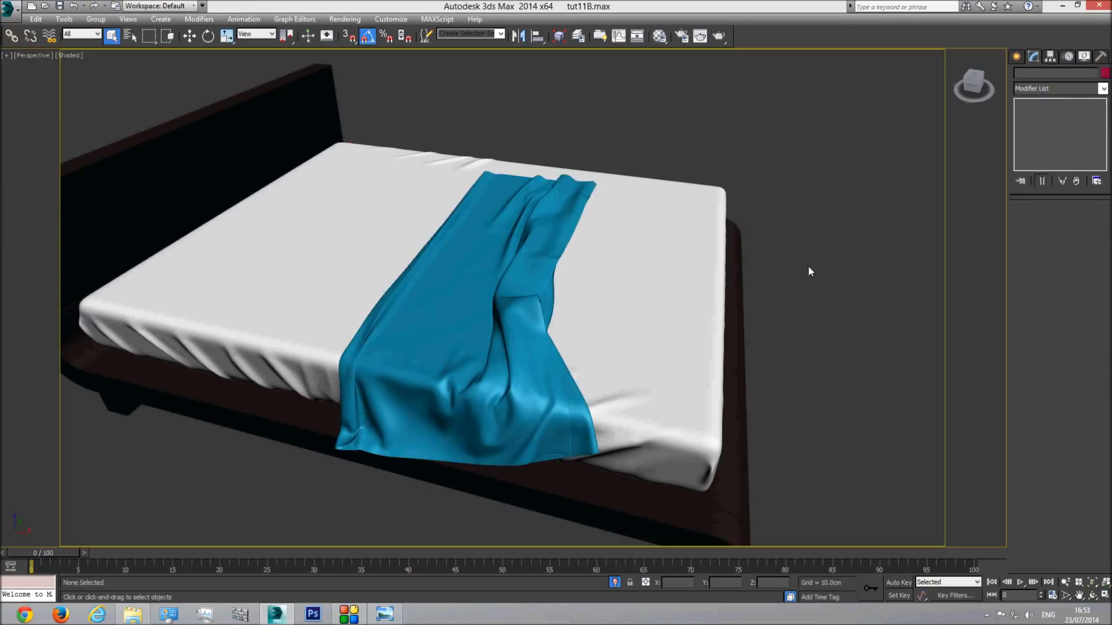
Step: Switch to the Camera001 view and center the blanket's pivot on the object, affecting the pivot only
key("c")
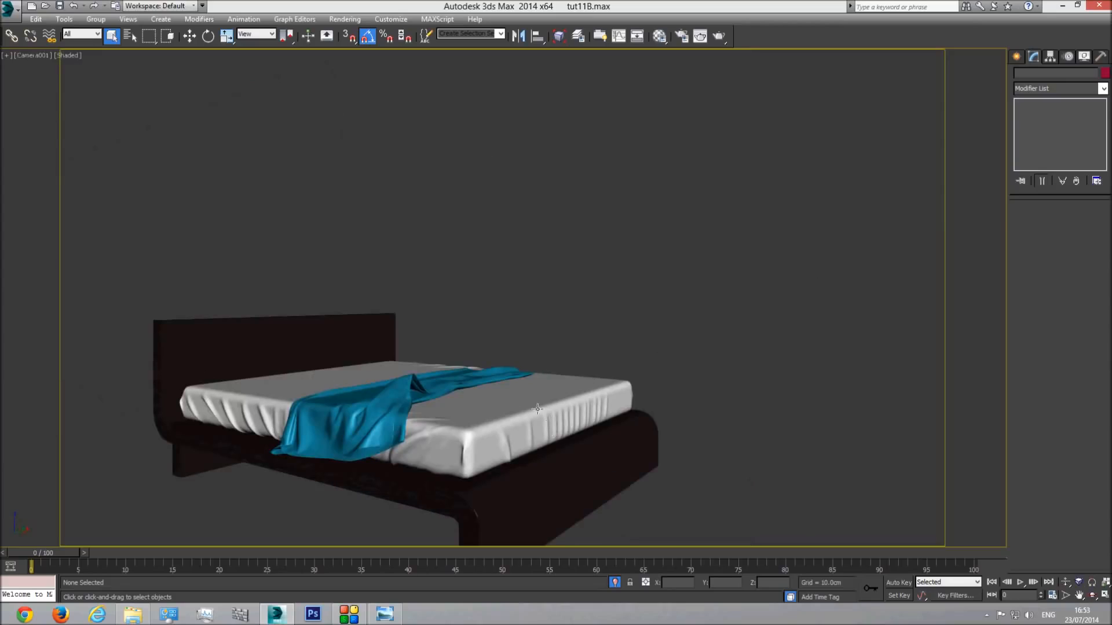
left_click(395, 391)
left_click(395, 391)
left_click(510, 299)
left_click(417, 385)
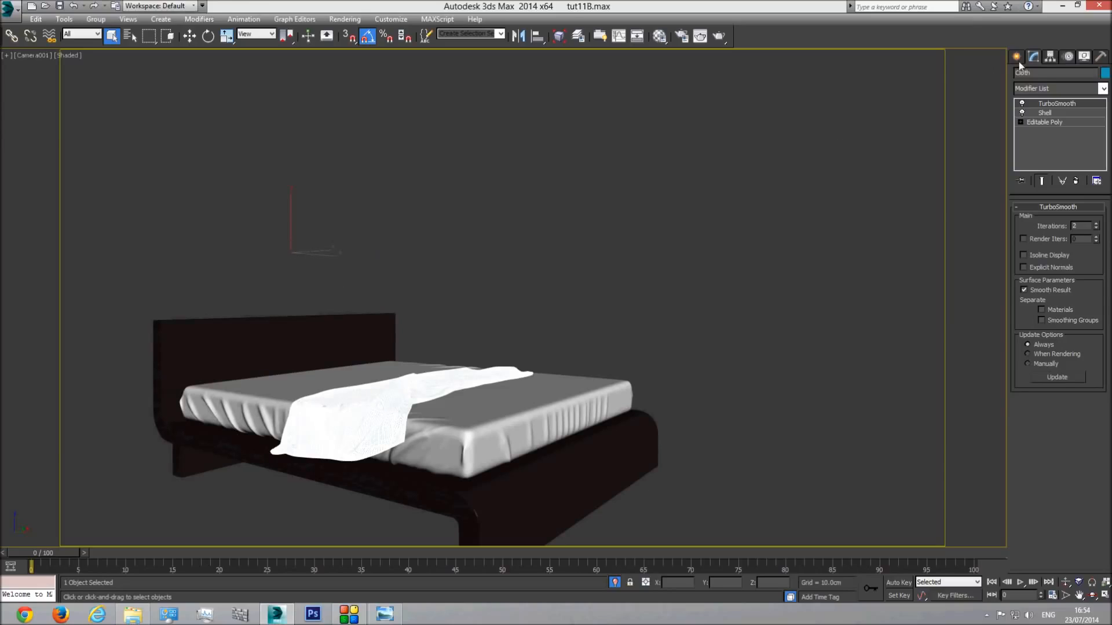
left_click(1048, 57)
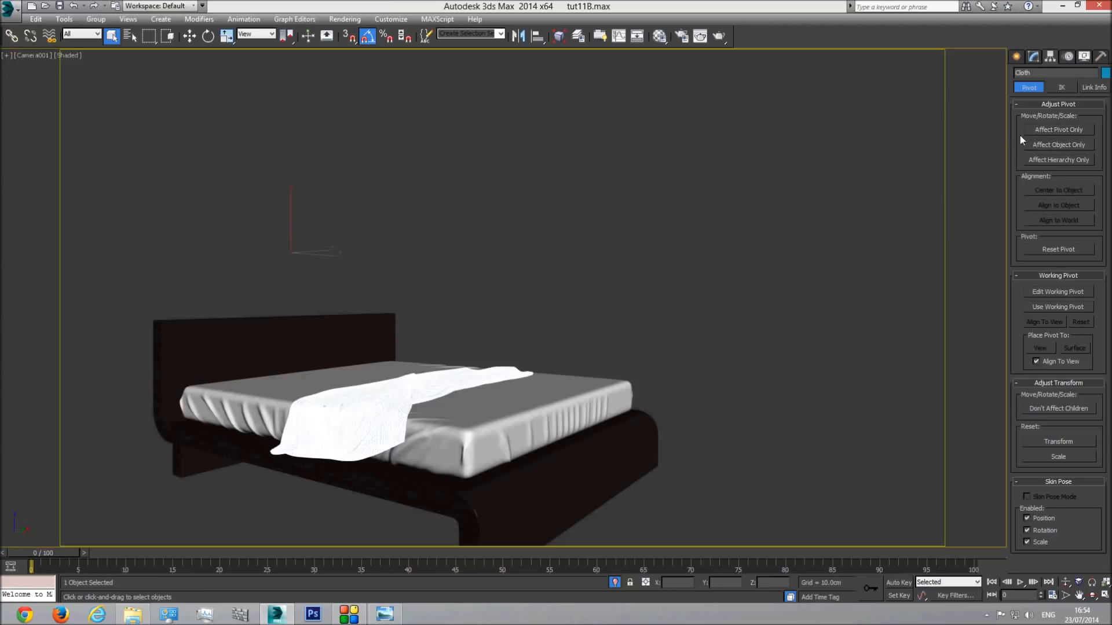
left_click(1046, 131)
left_click(1063, 190)
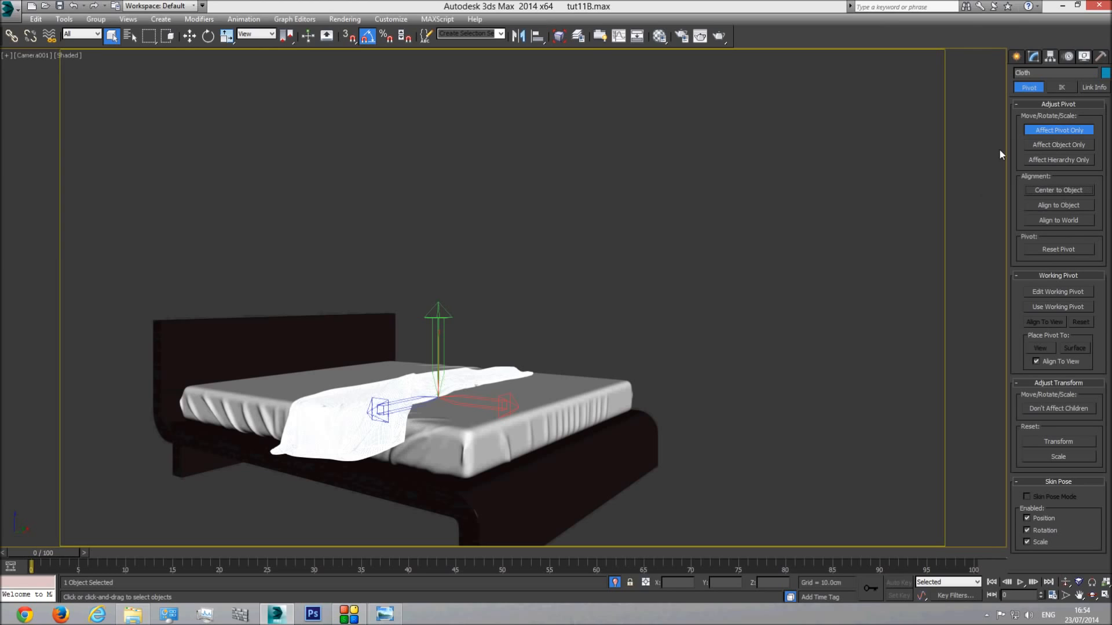
left_click(1052, 129)
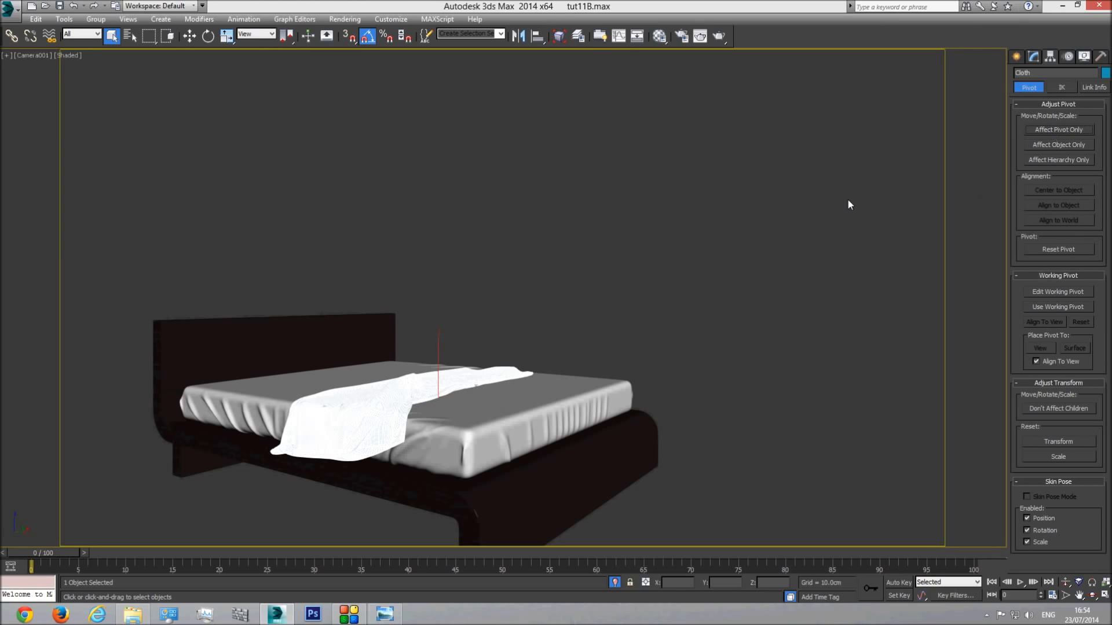
Step: Add a Mirror modifier on the X axis to the top of the blanket's stack and deselect the blanket
left_click(1032, 58)
left_click(1103, 88)
scroll(1057, 342, "down", 15)
scroll(1046, 237, "up", 7)
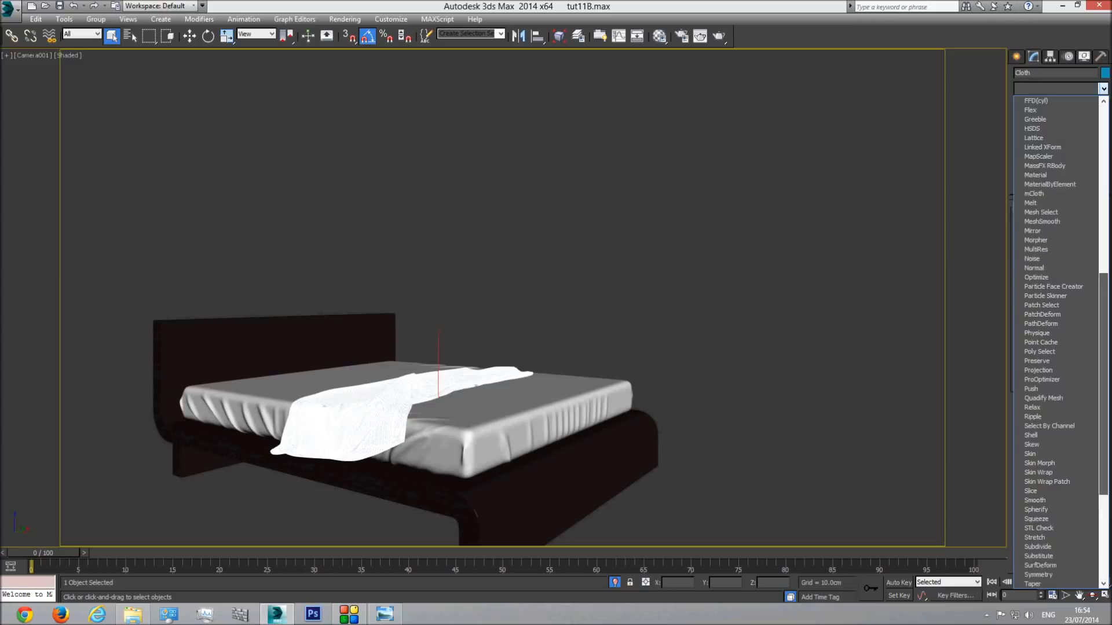
left_click(1041, 233)
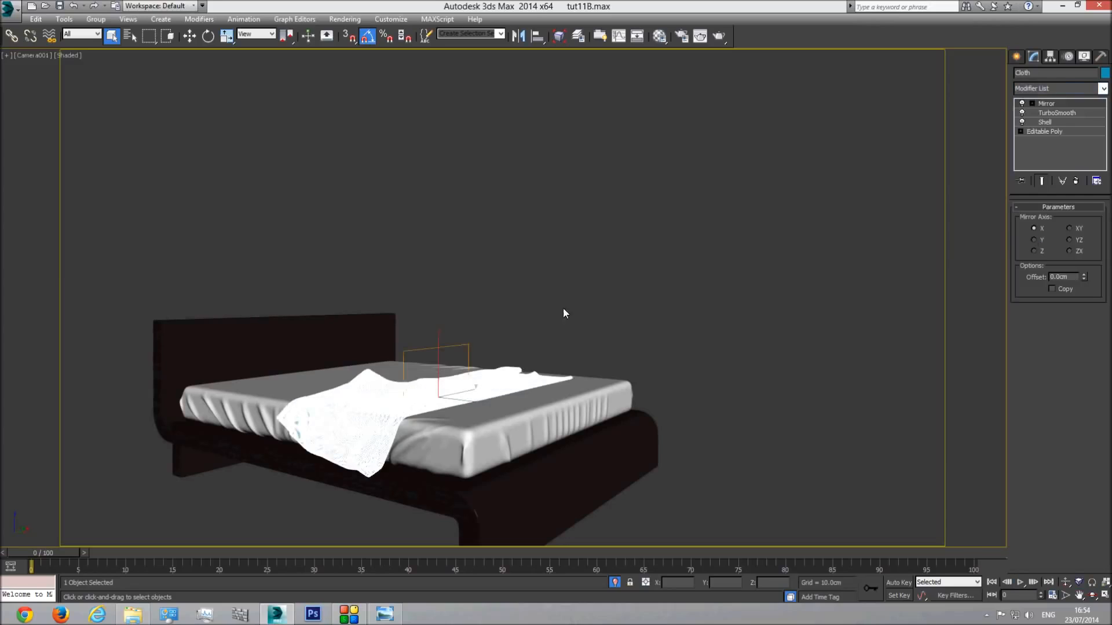
left_click(574, 278)
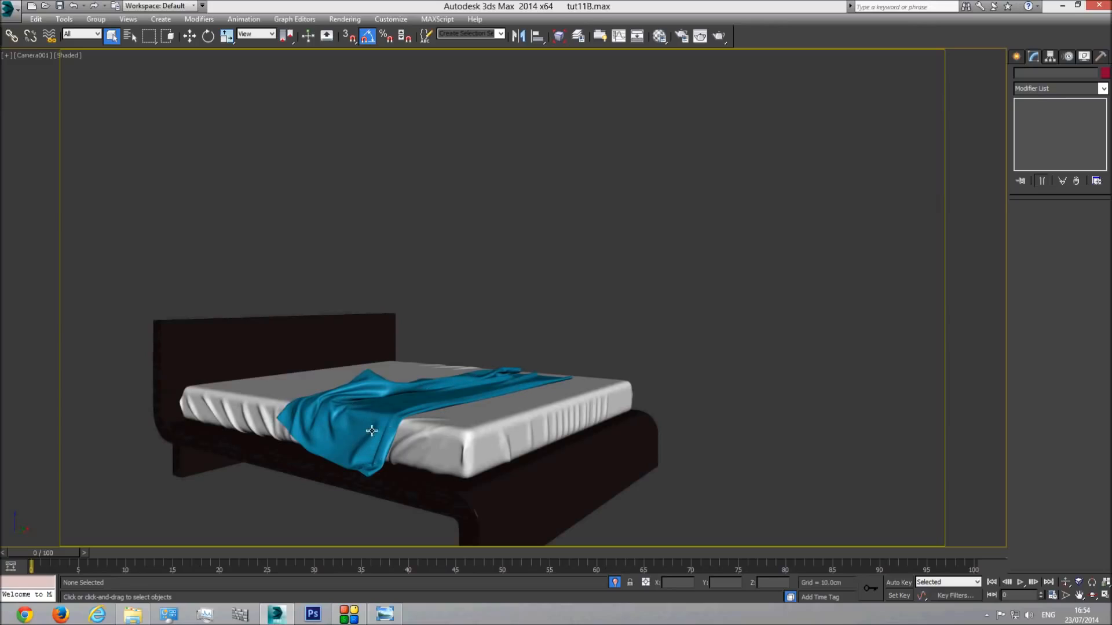
Step: Move the mirrored blanket about -1.4 cm along the Y axis
left_click(392, 411)
left_click(189, 36)
left_click_drag(466, 392, 464, 392)
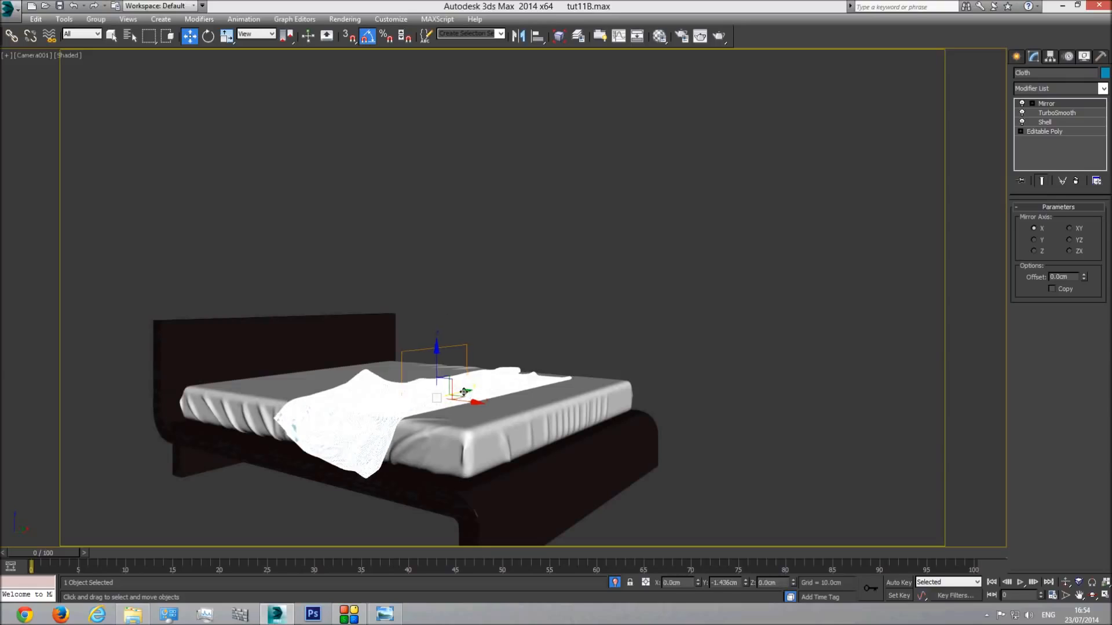
left_click(513, 342)
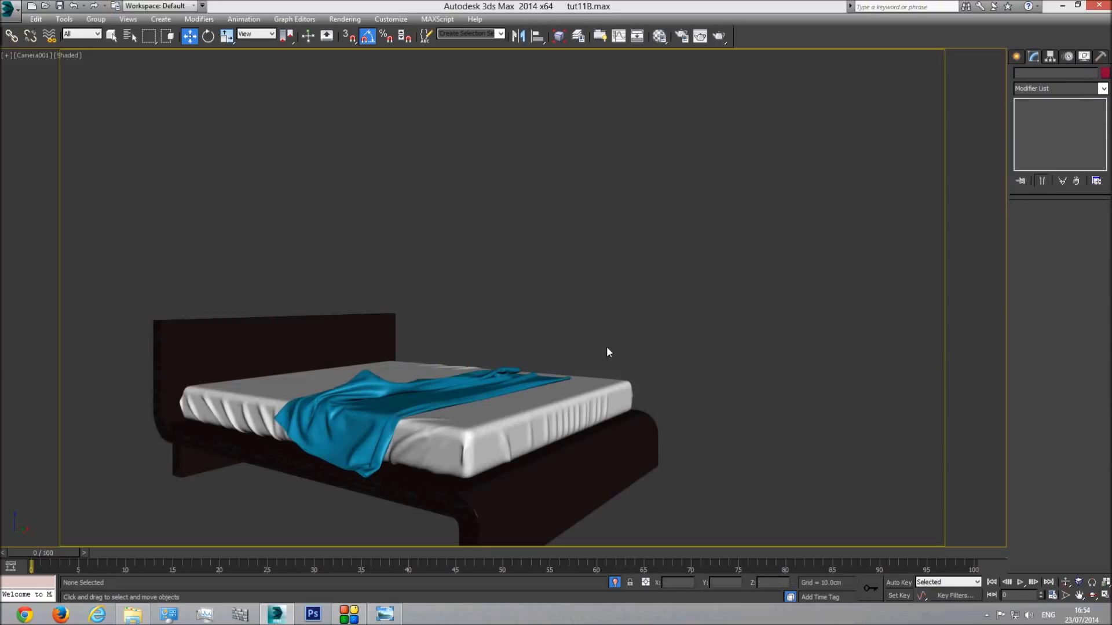
Step: Return to the perspective view and turn off the blanket's Mirror, TurboSmooth and Shell modifiers
left_click(367, 381)
key("p")
left_click(1092, 583)
left_click(1092, 595)
left_click_drag(492, 333, 602, 333)
right_click(1031, 134)
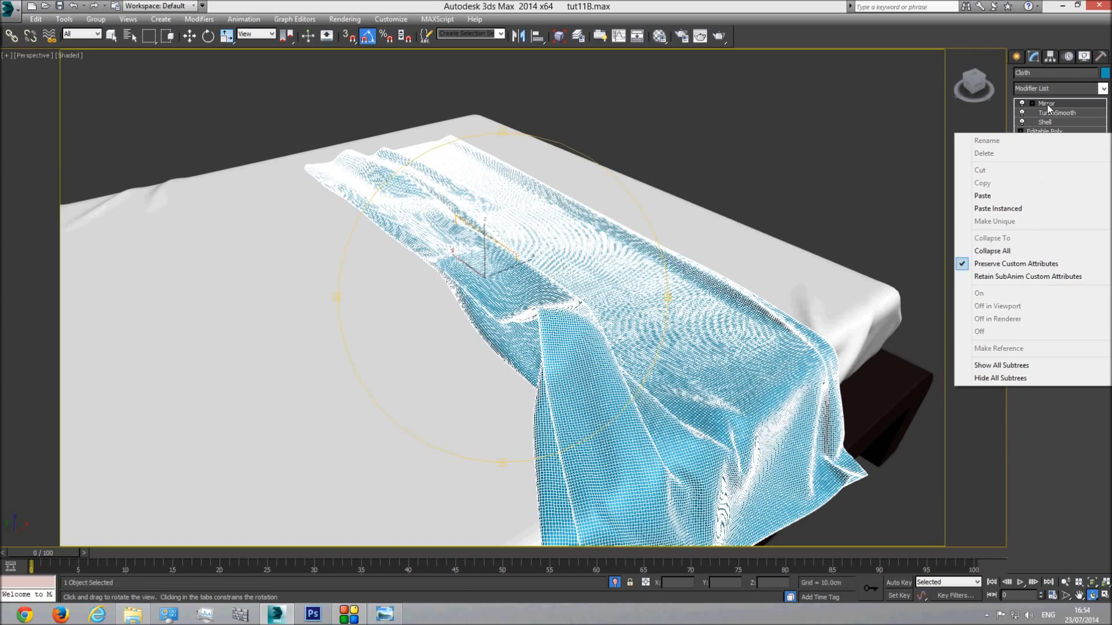
left_click(1022, 106)
left_click(1022, 103)
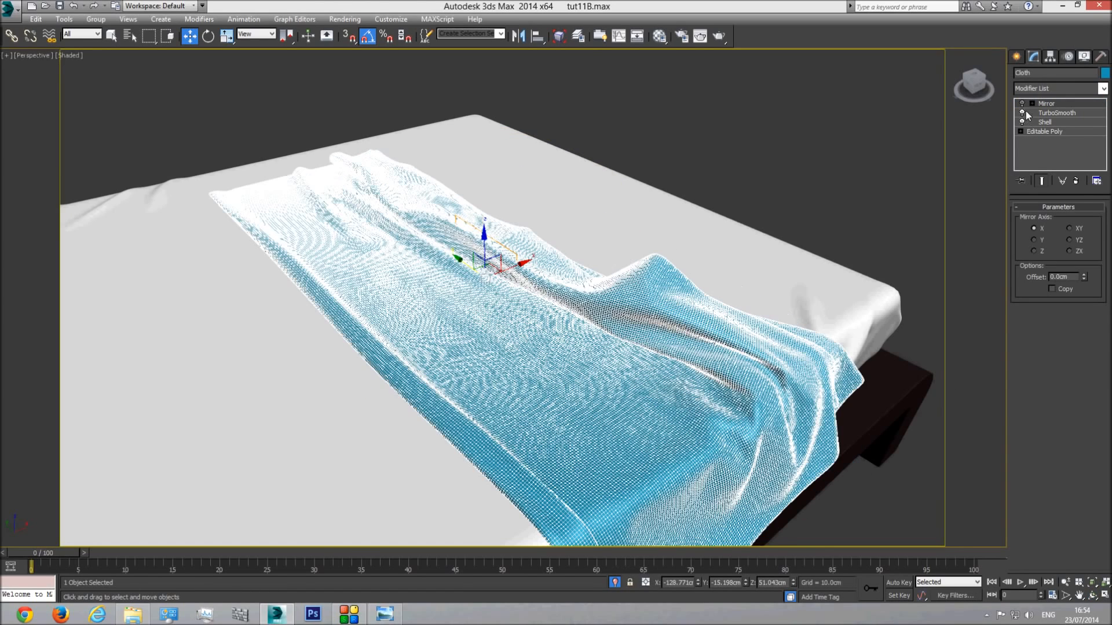
left_click(1022, 113)
Step: Enter polygon editing on the blanket's Editable Poly and select a single polygon at the peak of the raised fold
left_click(1093, 596)
left_click_drag(598, 361, 451, 333)
scroll(350, 308, "up", 5)
key("w")
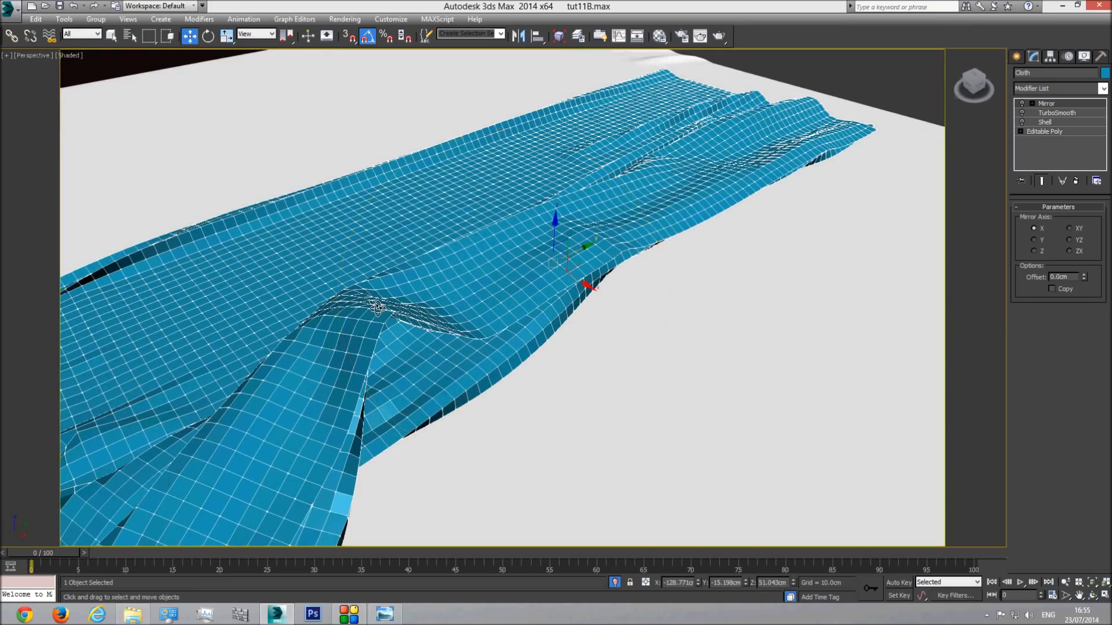
left_click(1060, 132)
left_click(1071, 220)
key("ctrl+a")
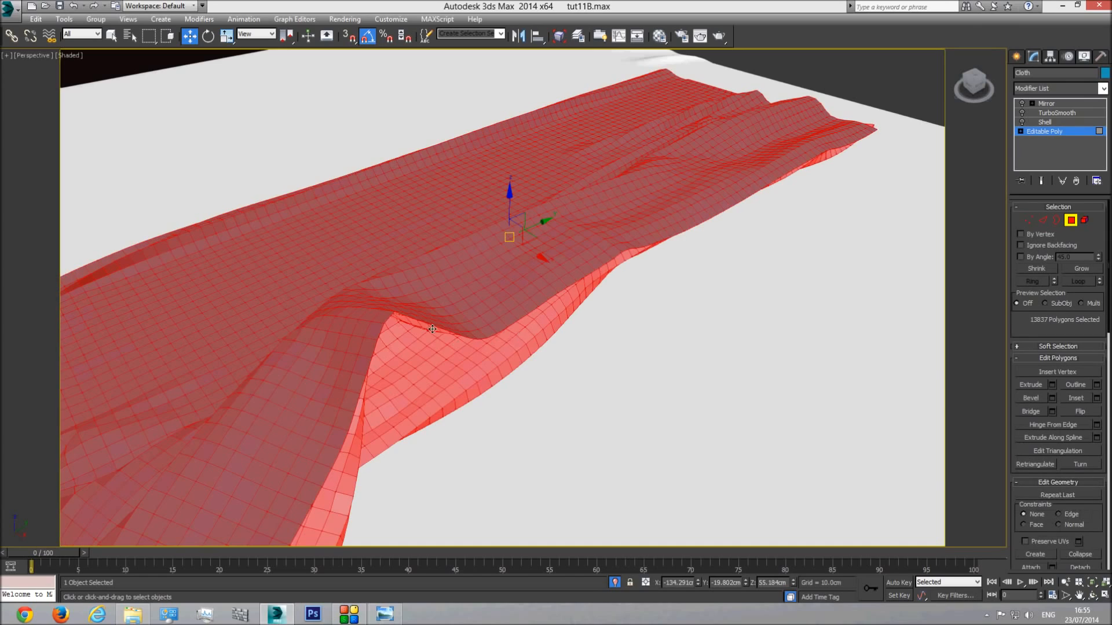
left_click(379, 316)
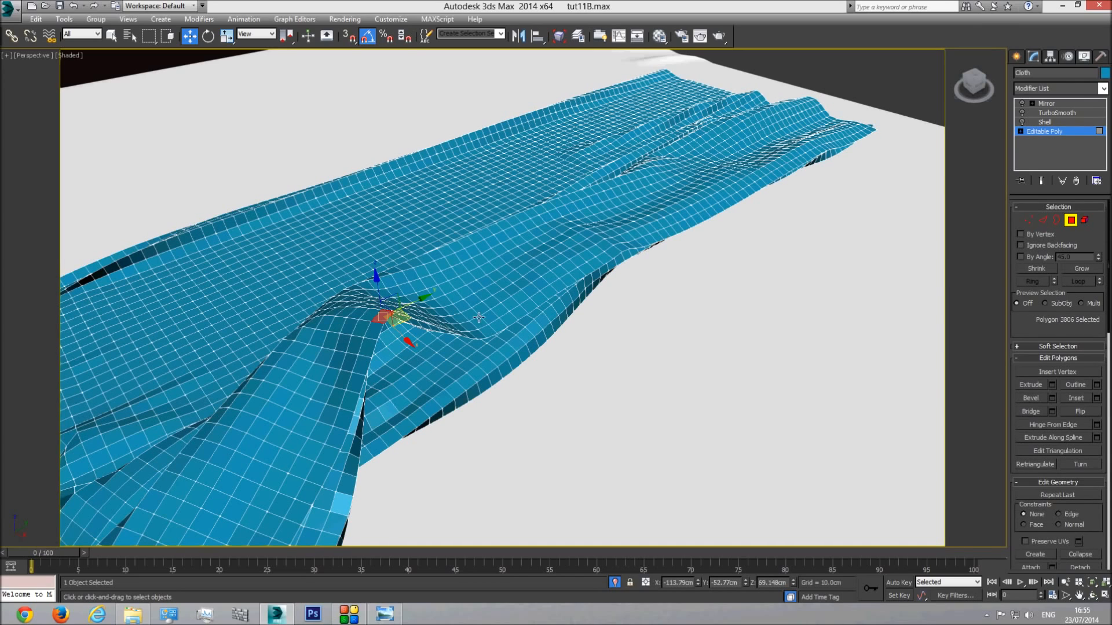
Step: Enable soft selection with a 7.6 cm falloff and push the fold's peak down about 5.1 cm along Z
left_click(1059, 346)
left_click(1033, 316)
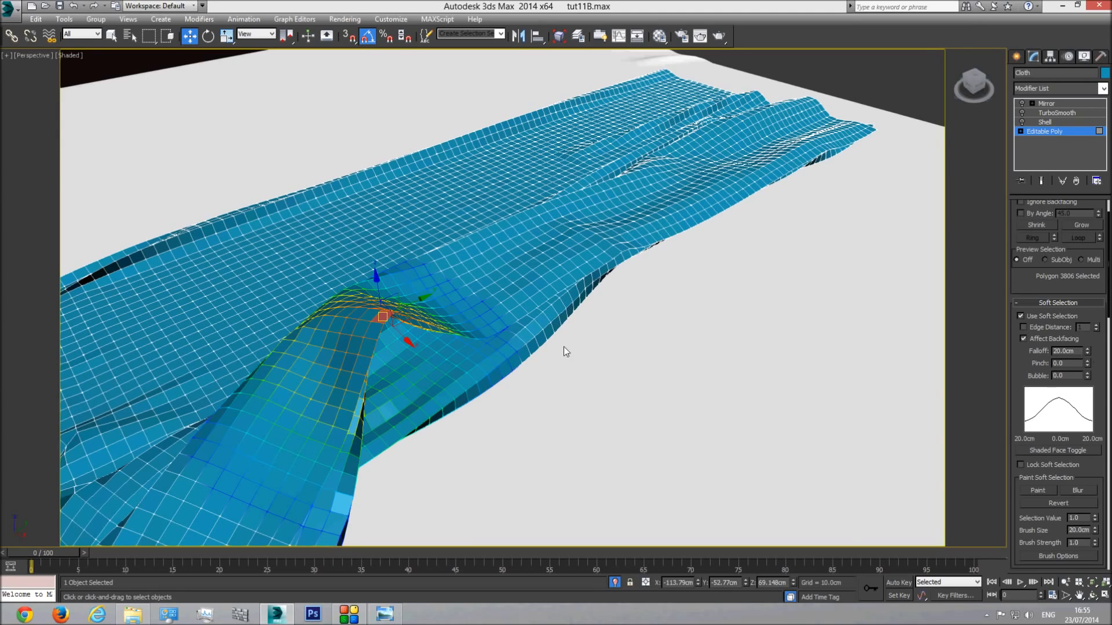
left_click_drag(377, 289, 378, 322)
left_click_drag(1089, 356, 1078, 383)
left_click_drag(378, 289, 380, 329)
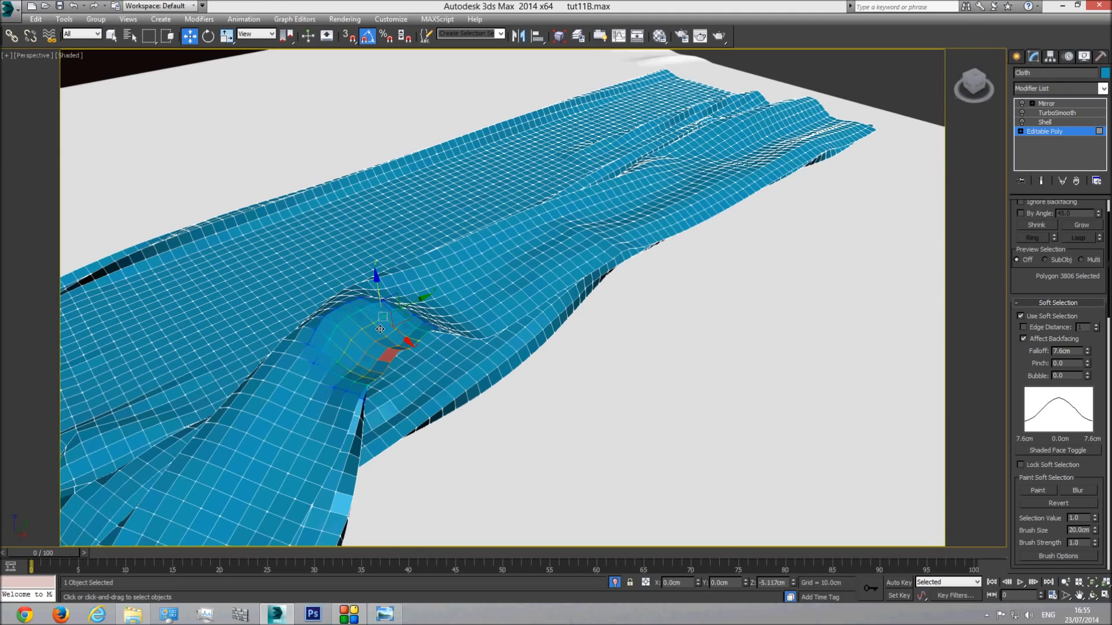
Step: Push down three more polygons around the raised fold along Z with soft selection, the first by about 2.4 cm
left_click(349, 302)
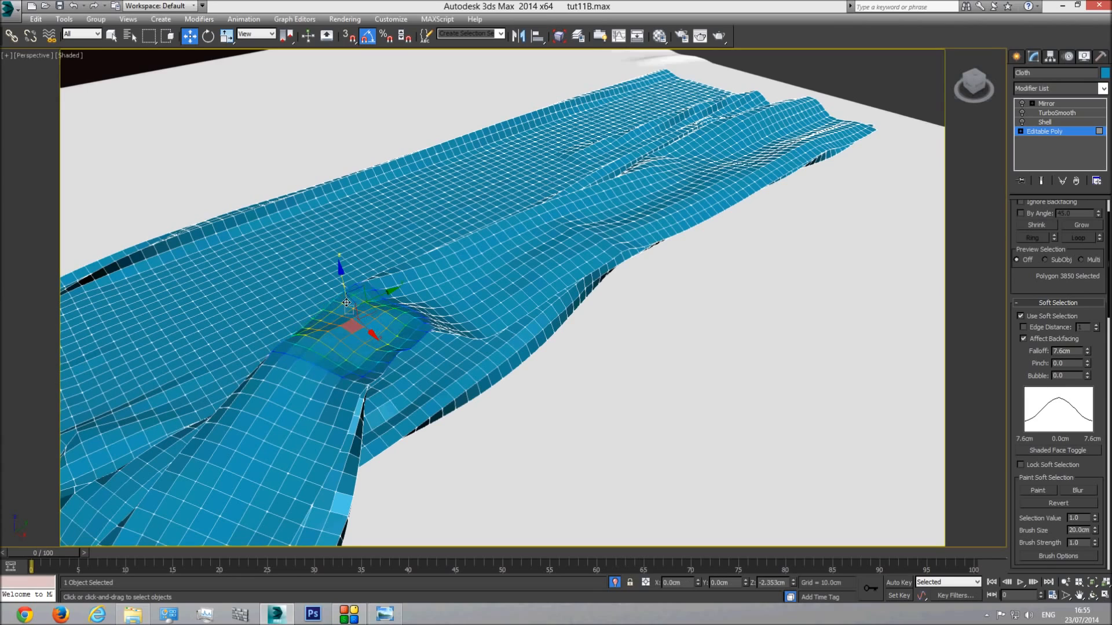
left_click(299, 366)
left_click_drag(291, 345, 291, 352)
left_click(407, 318)
left_click_drag(404, 293, 387, 354)
Step: Reselect the polygon in the flattened fold beside the hanging corner and rotate it 30 degrees around Y
left_click(391, 357)
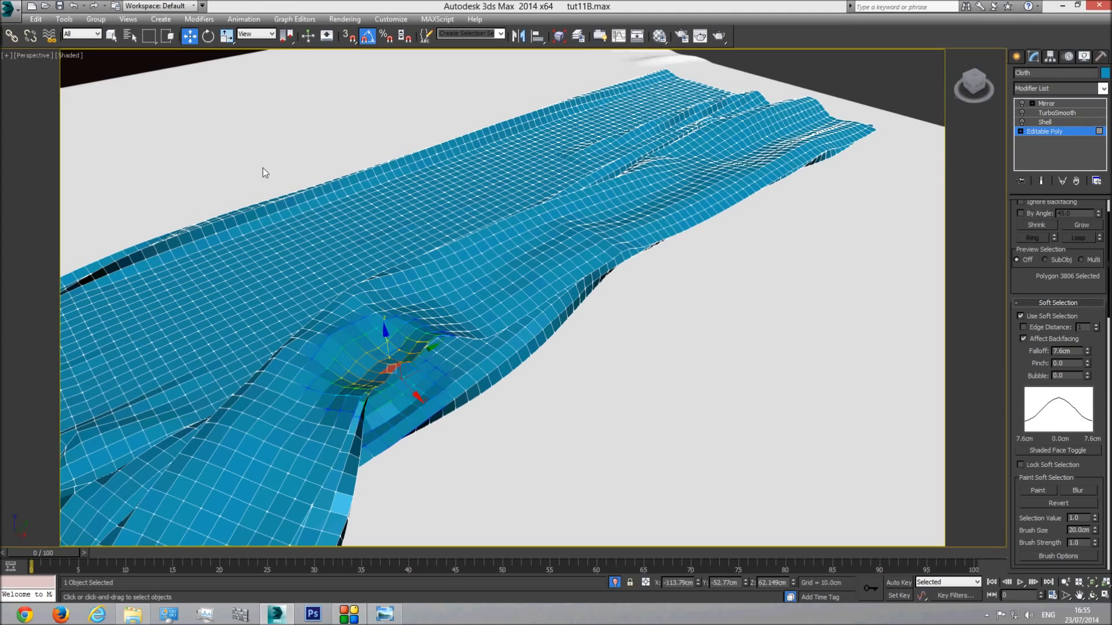
left_click(208, 35)
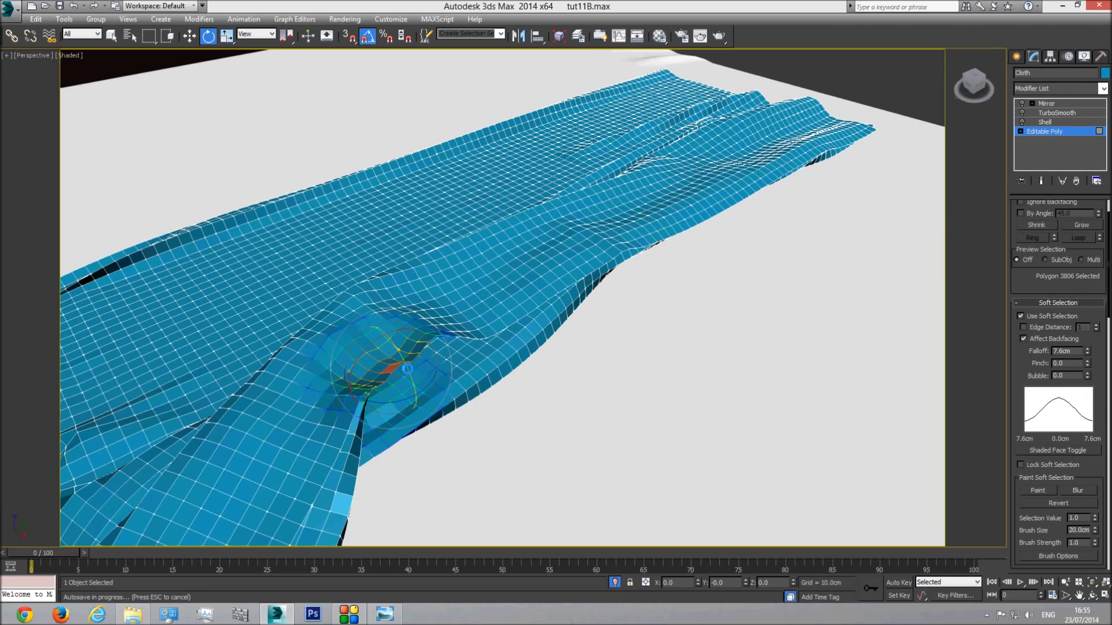
left_click_drag(407, 368, 414, 382)
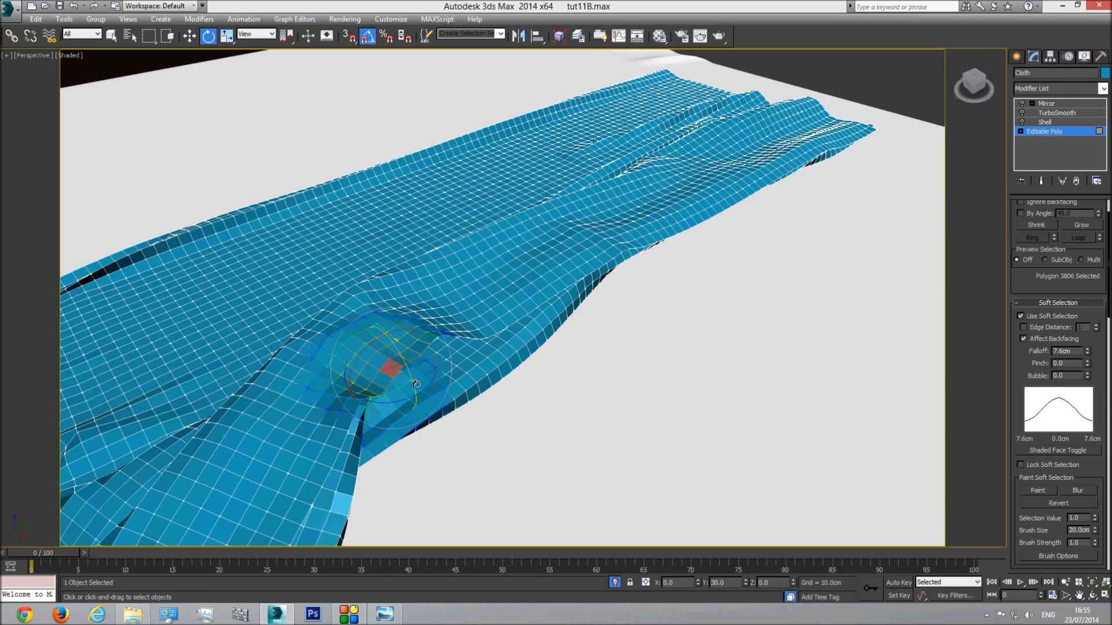
Step: Leave polygon editing, turn the blanket's Shell, TurboSmooth and Mirror modifiers back on and check it through the camera
left_click(1049, 134)
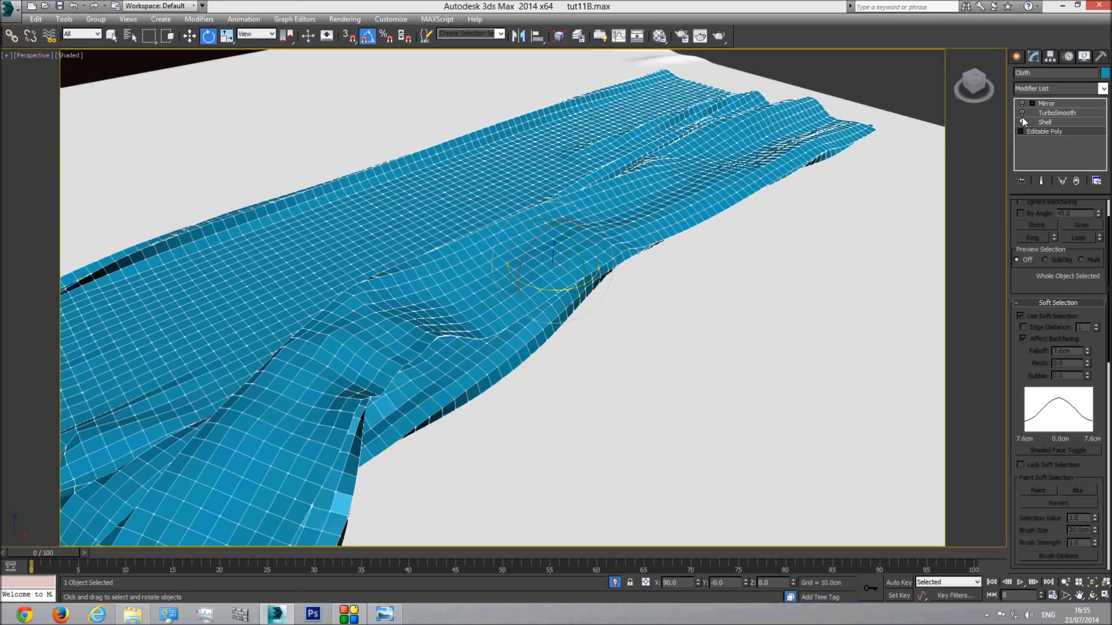
left_click(1048, 103)
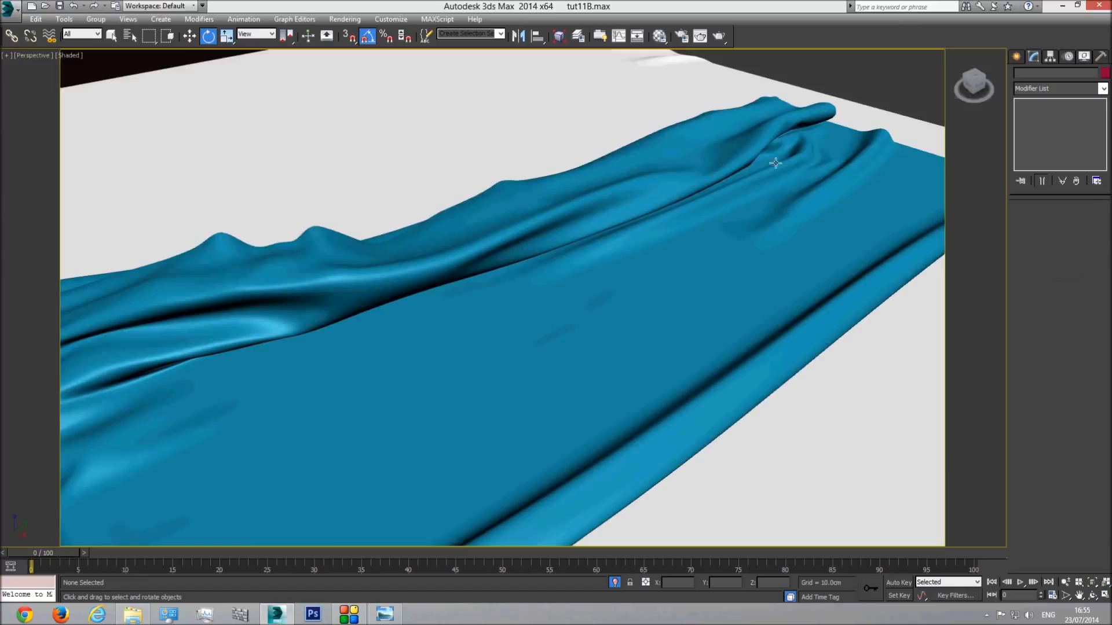
key("c")
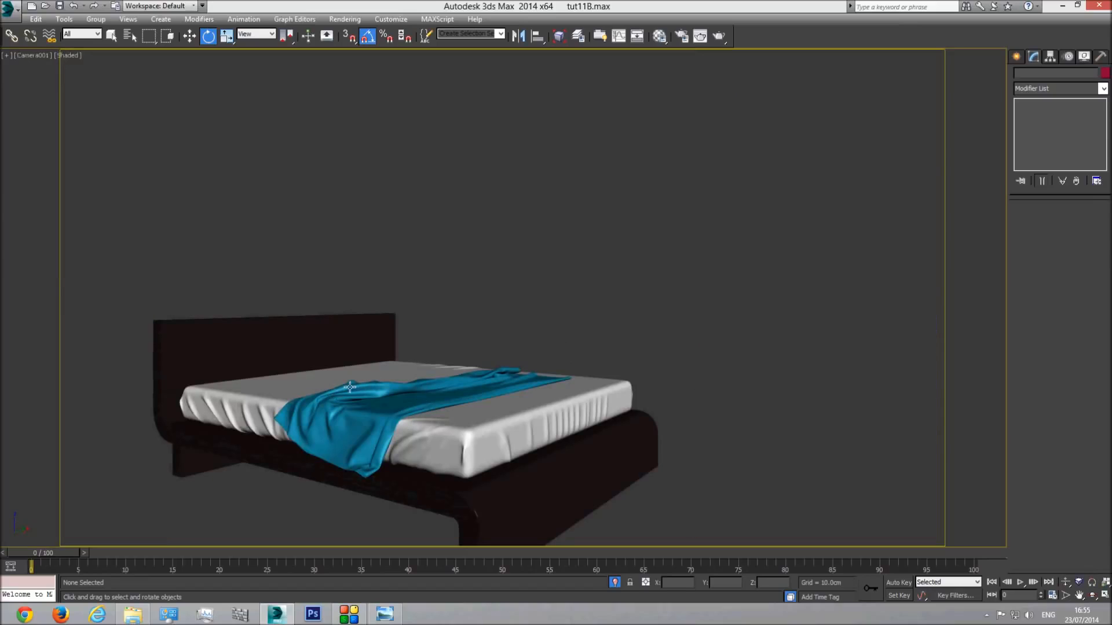
Step: Return to the perspective view, select the blanket and turn off its Mirror, TurboSmooth and Shell modifiers
key("p")
left_click(1092, 596)
left_click_drag(359, 316, 515, 360)
left_click_drag(587, 399, 544, 391)
right_click(574, 383)
left_click(563, 386)
scroll(562, 389, "up", 3)
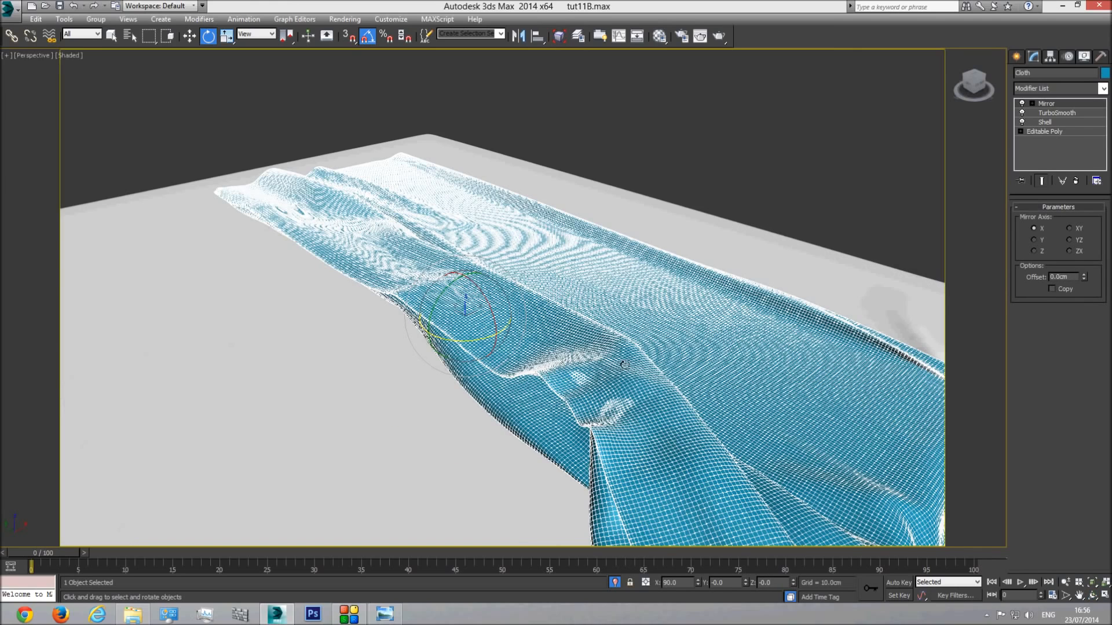
left_click(1022, 103)
left_click(1022, 112)
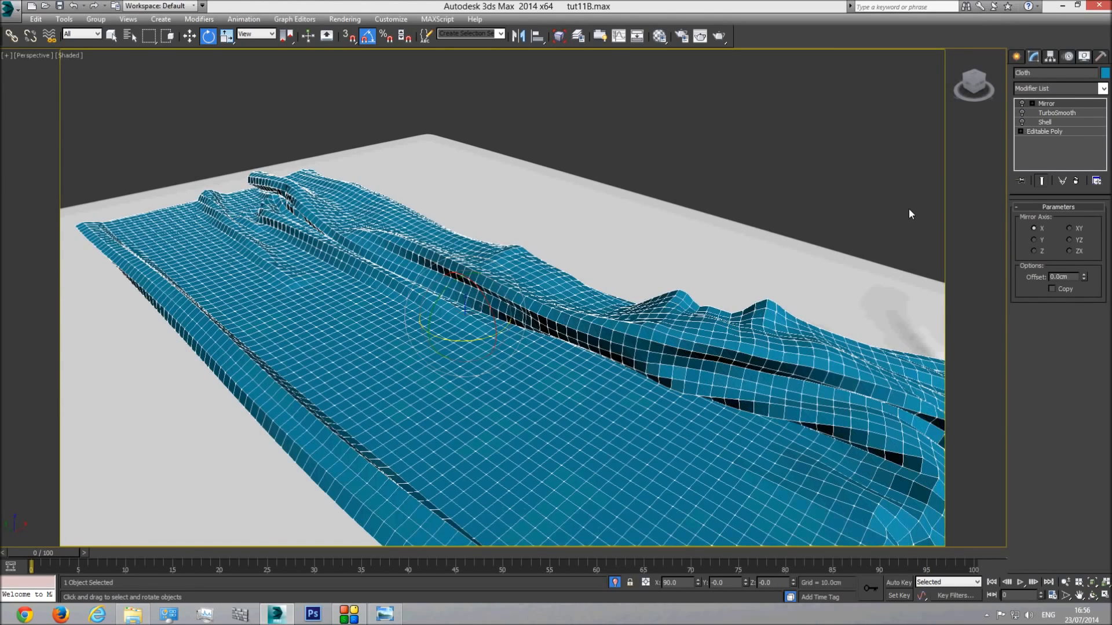
Step: Enter polygon editing on the Editable Poly and lower the sharp peak at the blanket's edge about 1.2 cm along Z
left_click(1041, 132)
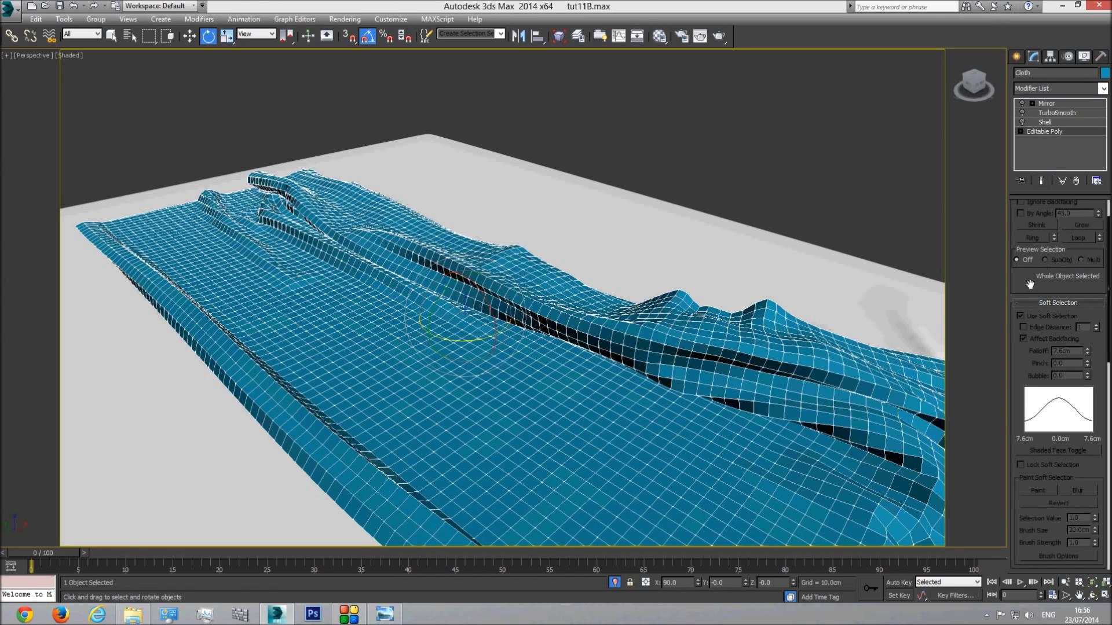
left_click_drag(1040, 282, 1025, 430)
left_click(1070, 221)
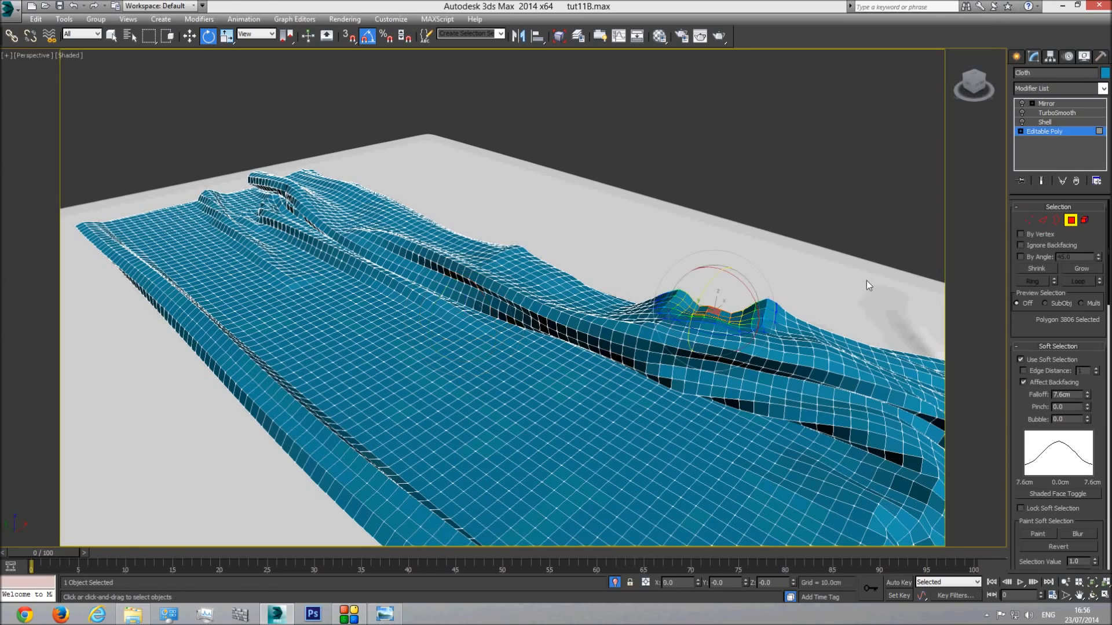
left_click(771, 307)
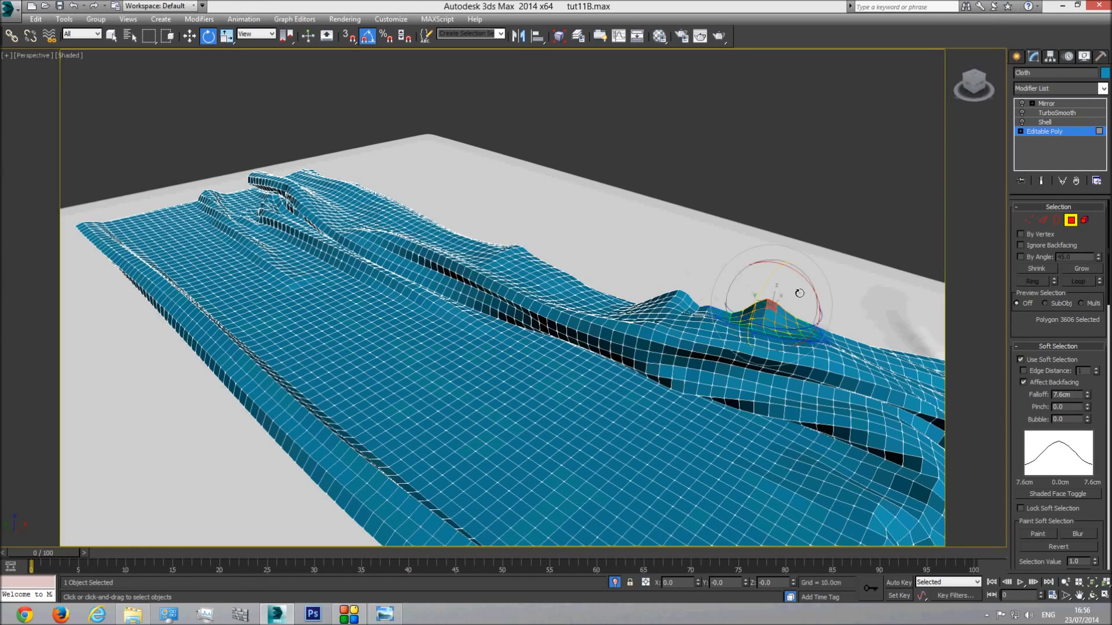
left_click(189, 36)
left_click_drag(781, 270, 781, 277)
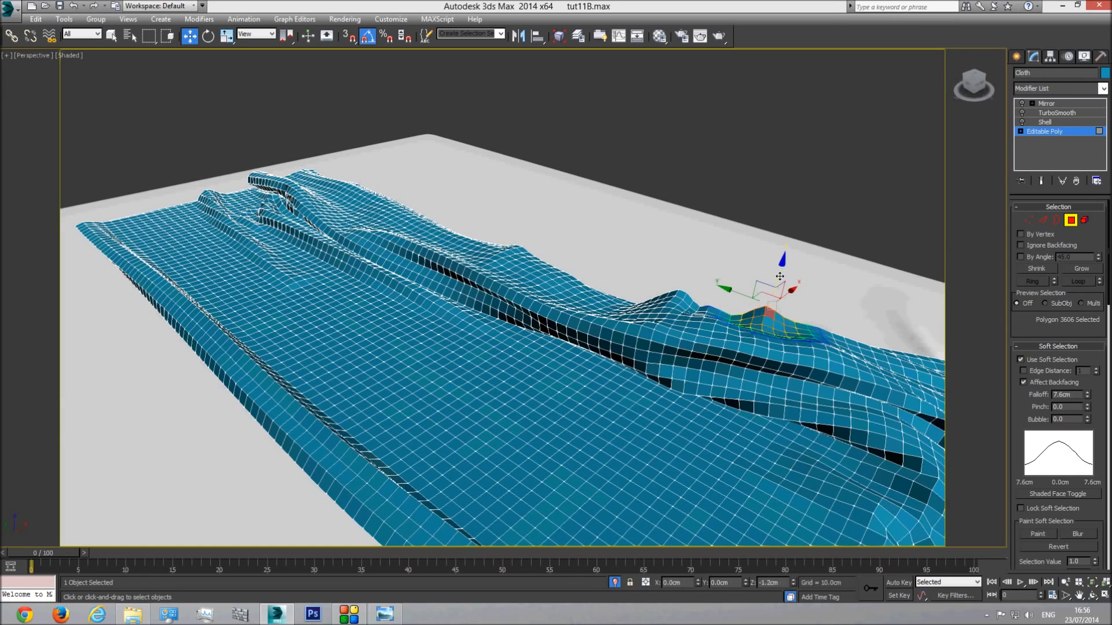
Step: Rotate the selected peak polygon 15 degrees around Y
left_click(1095, 594)
left_click_drag(524, 318, 334, 329)
middle_click_drag(648, 324, 468, 317)
scroll(498, 315, "up", 1)
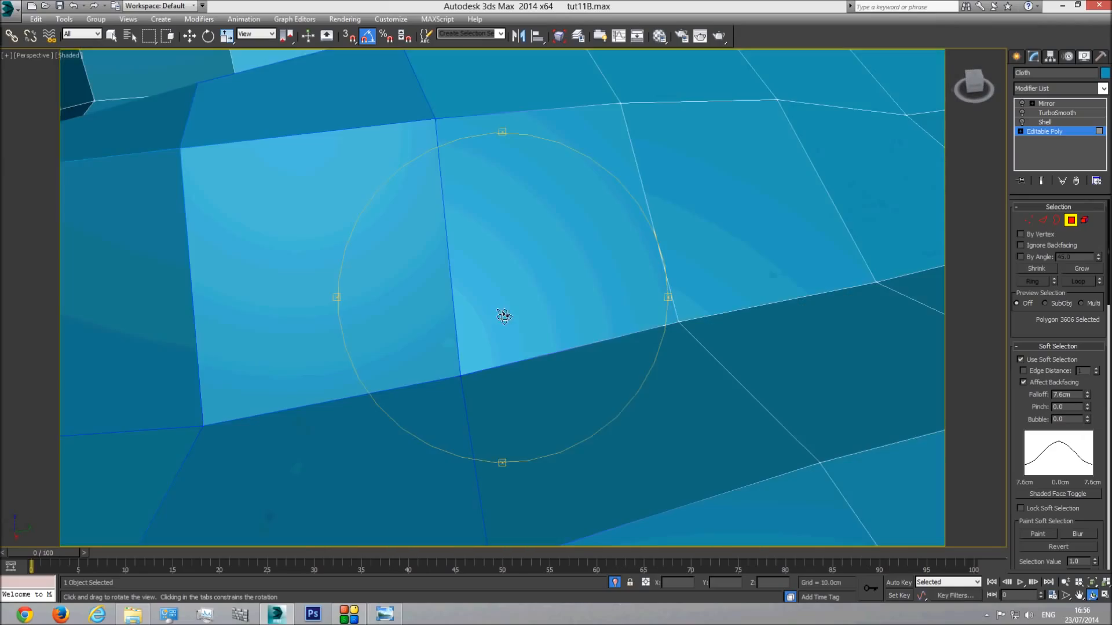
scroll(510, 319, "down", 1)
left_click_drag(529, 327, 548, 331)
left_click(1065, 583)
left_click_drag(405, 306, 433, 273)
key("e")
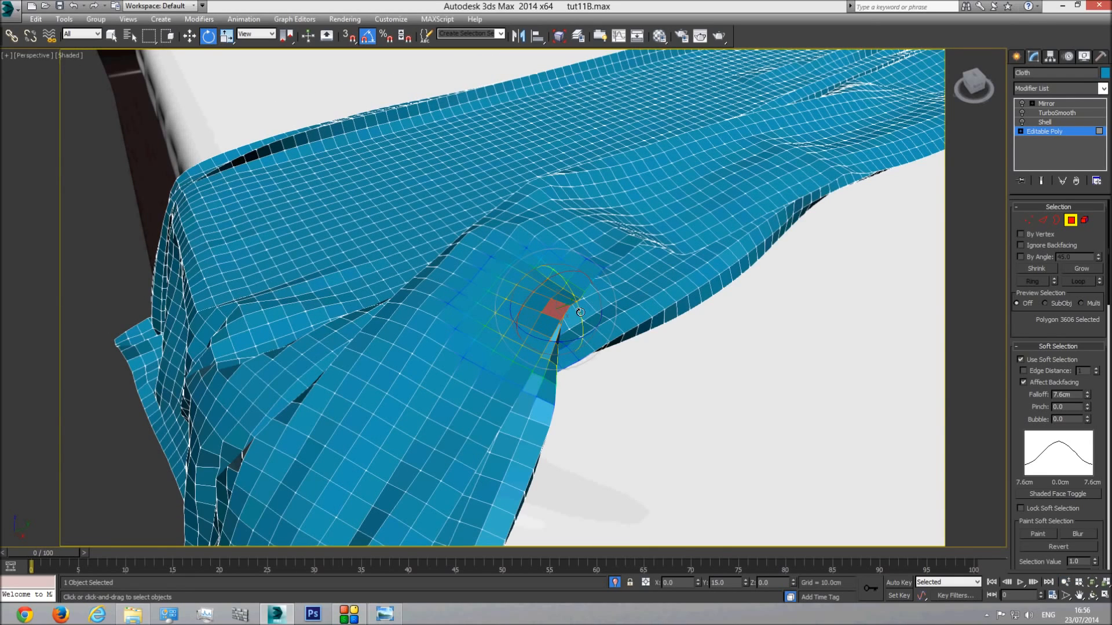
Step: Move the rotated polygon slightly down, and push down a polygon on the neighbouring creased ridge along Z
key("w")
left_click_drag(550, 295, 552, 302)
left_click(635, 240)
left_click_drag(636, 240, 631, 263)
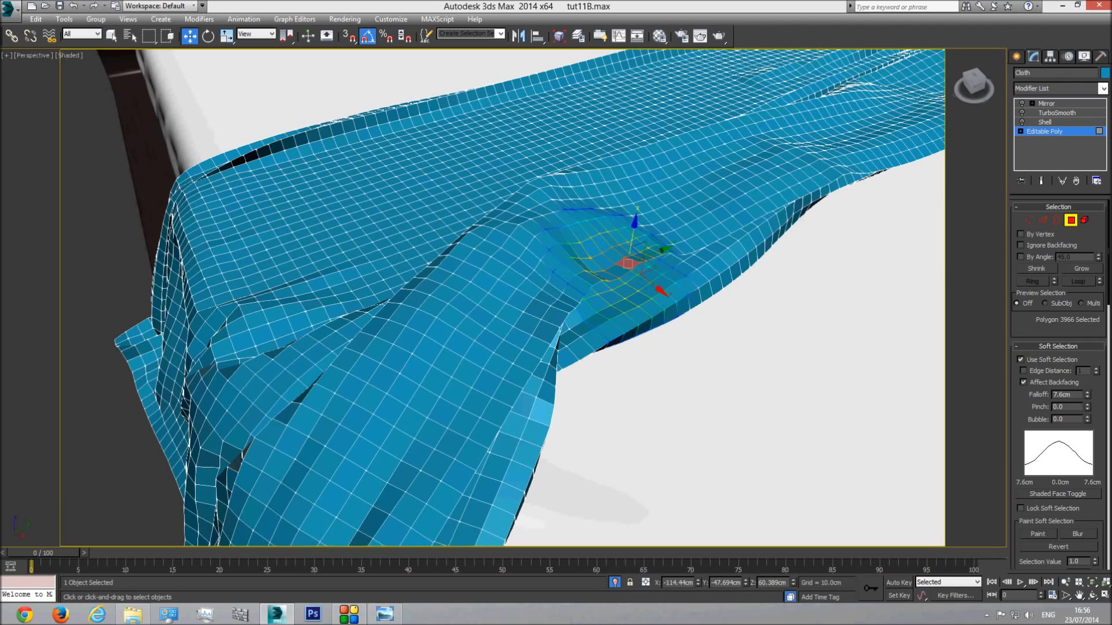
Step: Leave polygon editing, turn the Shell, TurboSmooth and Mirror modifiers back on and view the deselected blanket through the camera
left_click(1069, 133)
left_click(1022, 105)
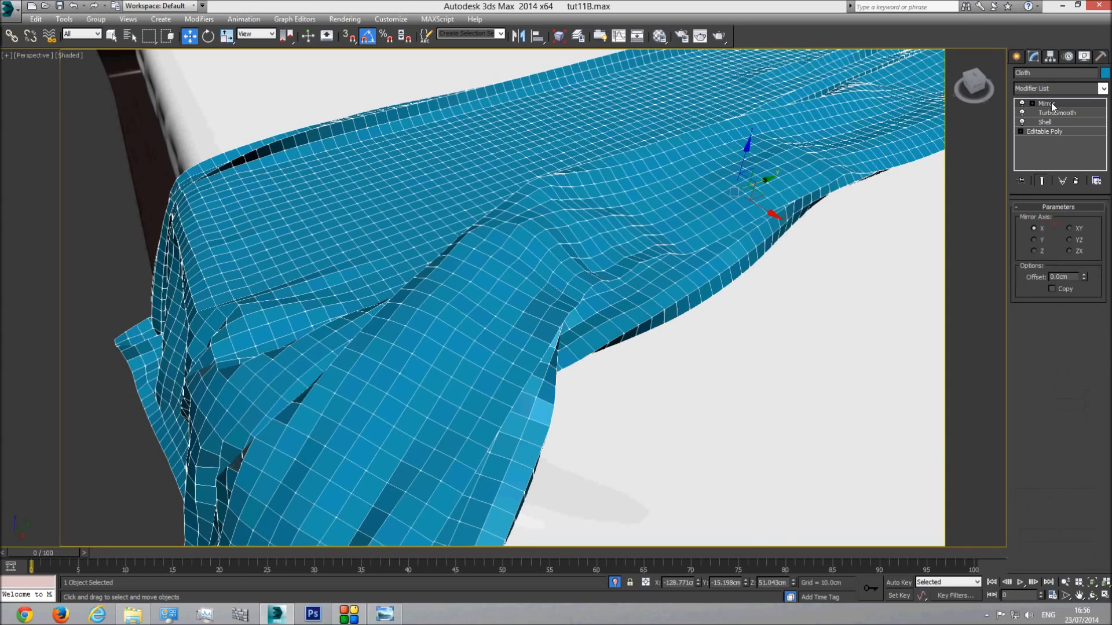
key("c")
left_click(531, 259)
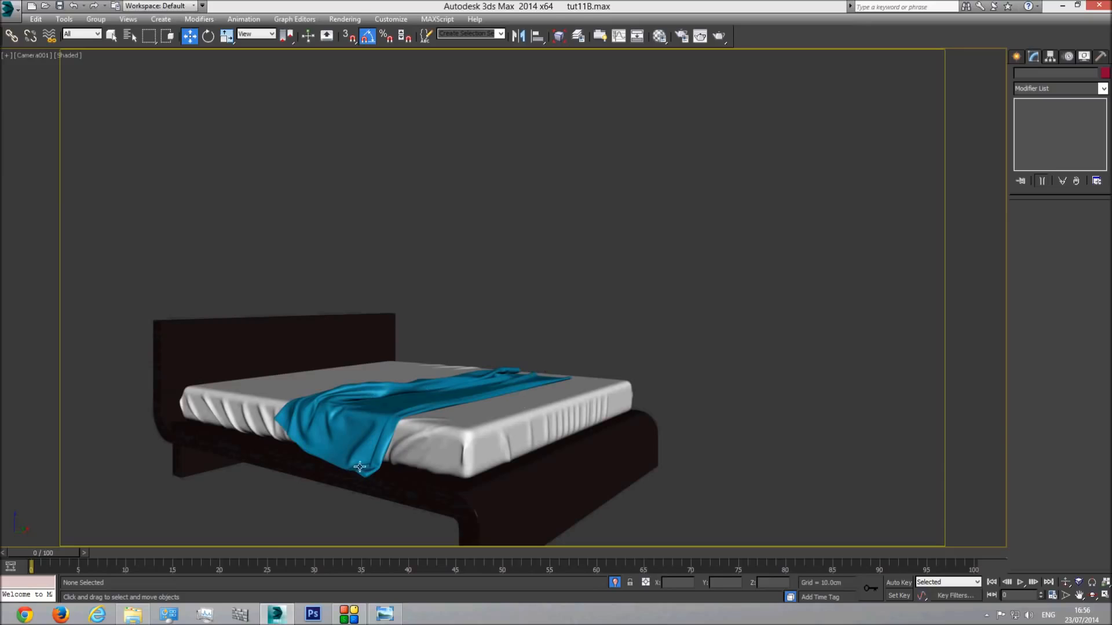
Step: Unhide the rest of the bedroom scene and select the blanket
right_click(589, 288)
left_click(621, 232)
left_click(448, 386)
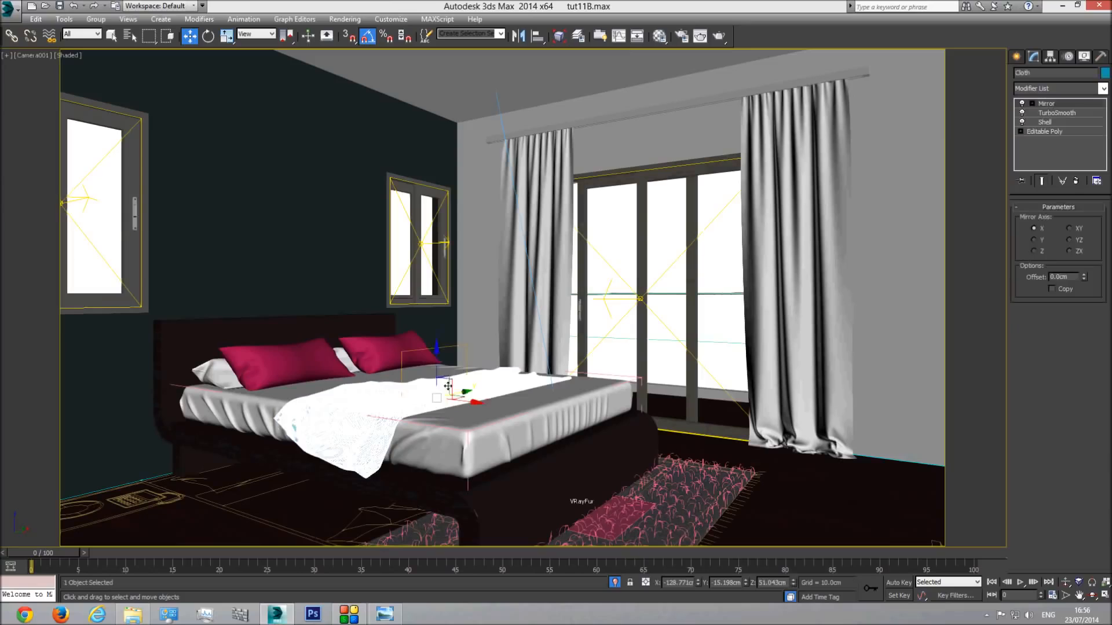
Step: Assign the existing Red pillow material to the blanket and check it deselected in the shaded camera view
left_click(660, 36)
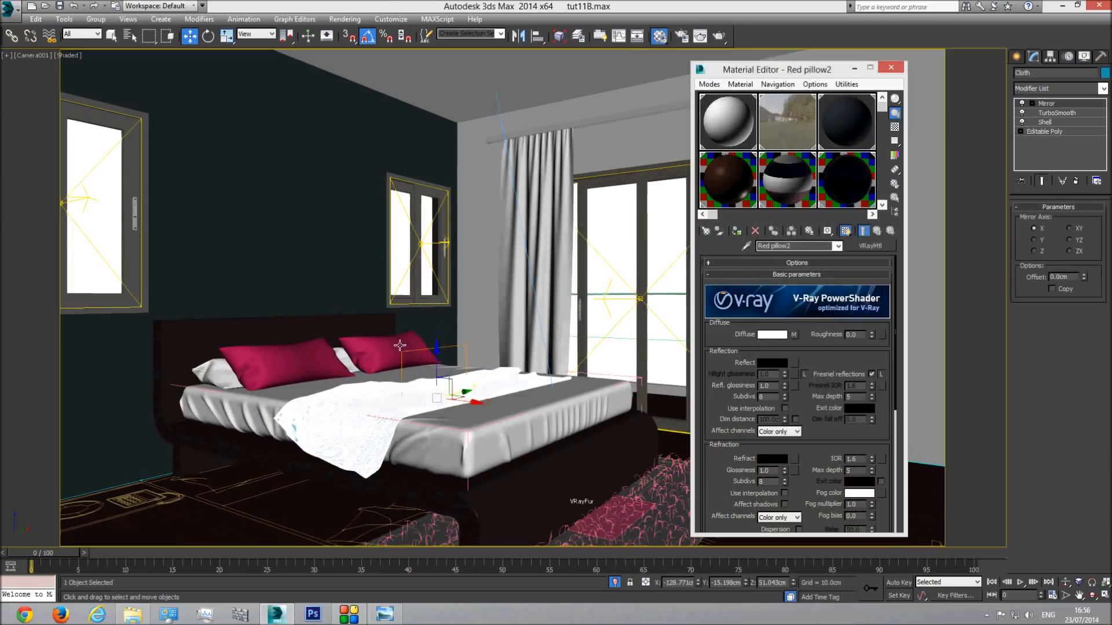
left_click(881, 205)
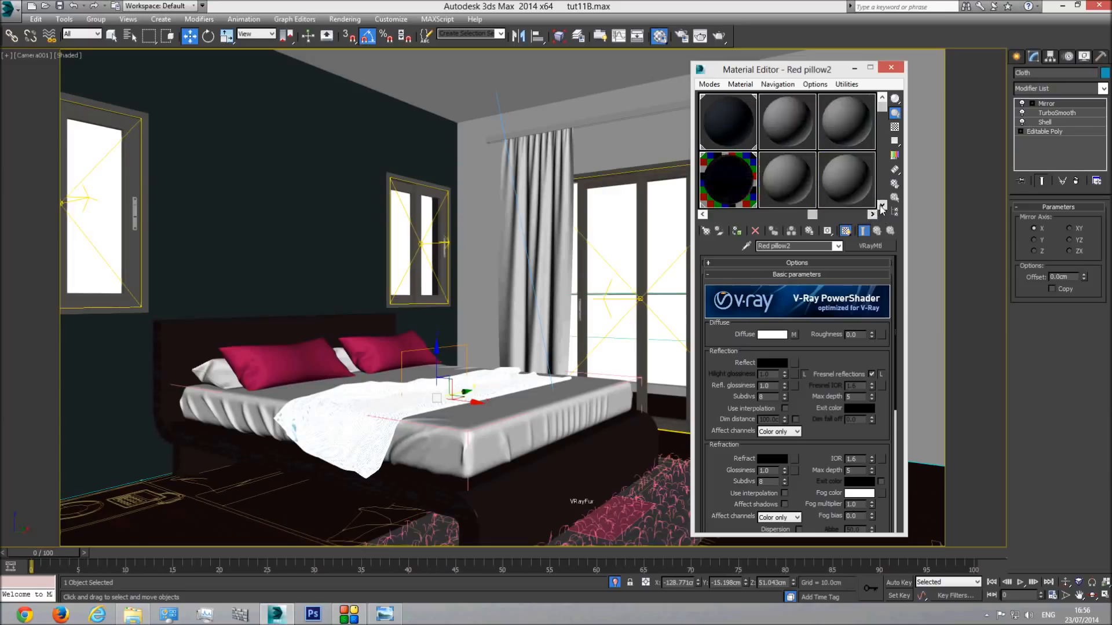
left_click(882, 206)
left_click(839, 176)
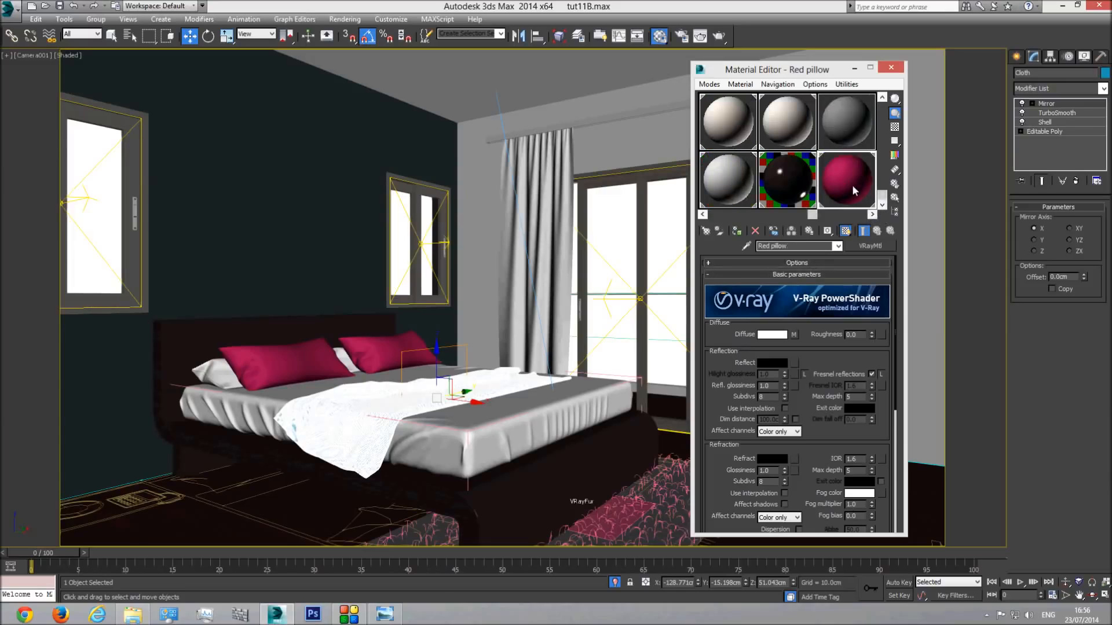
left_click(737, 230)
key("F3")
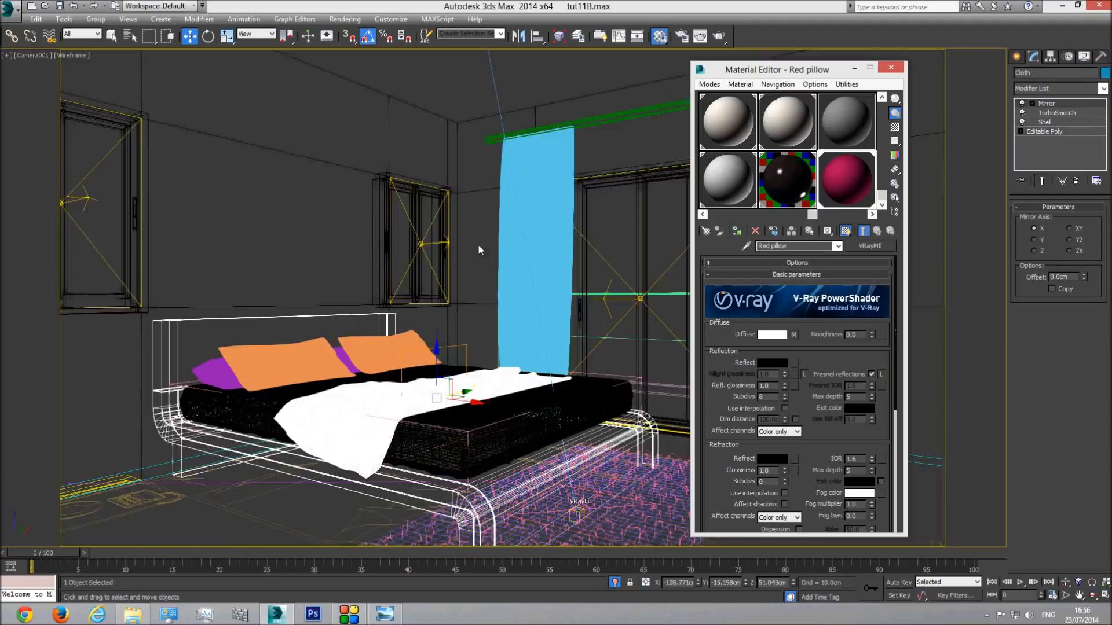
left_click(478, 246)
key("F3")
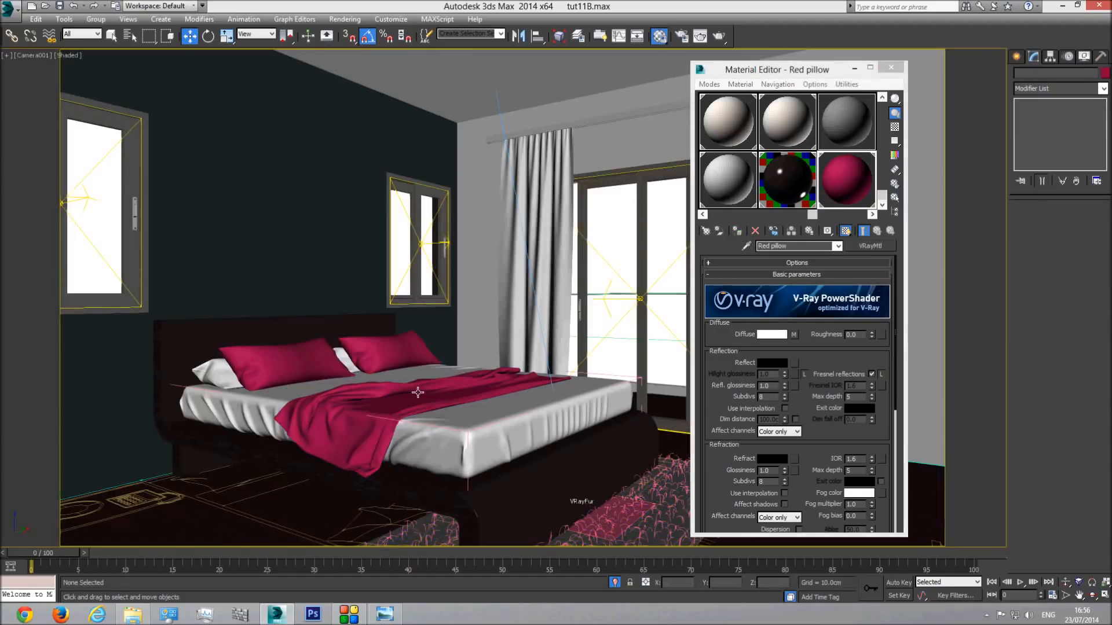
Step: Switch to Windows Photo Viewer and examine the throw's two-tone fabric and fringe in modern-bed-designs.jpg
left_click(384, 614)
scroll(779, 363, "up", 2)
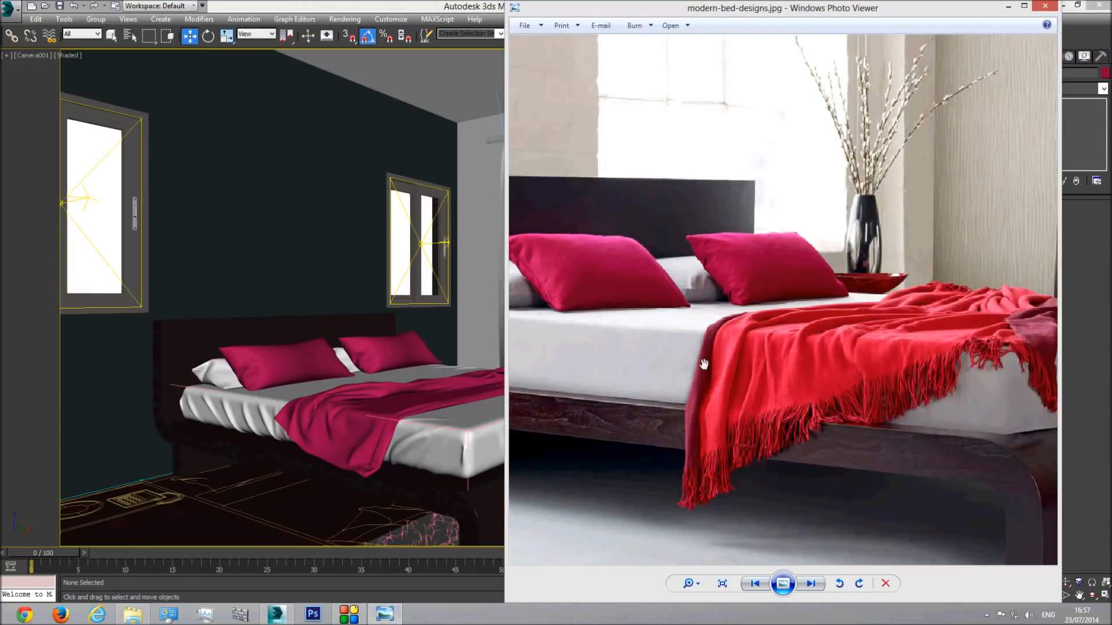
left_click_drag(900, 343, 845, 356)
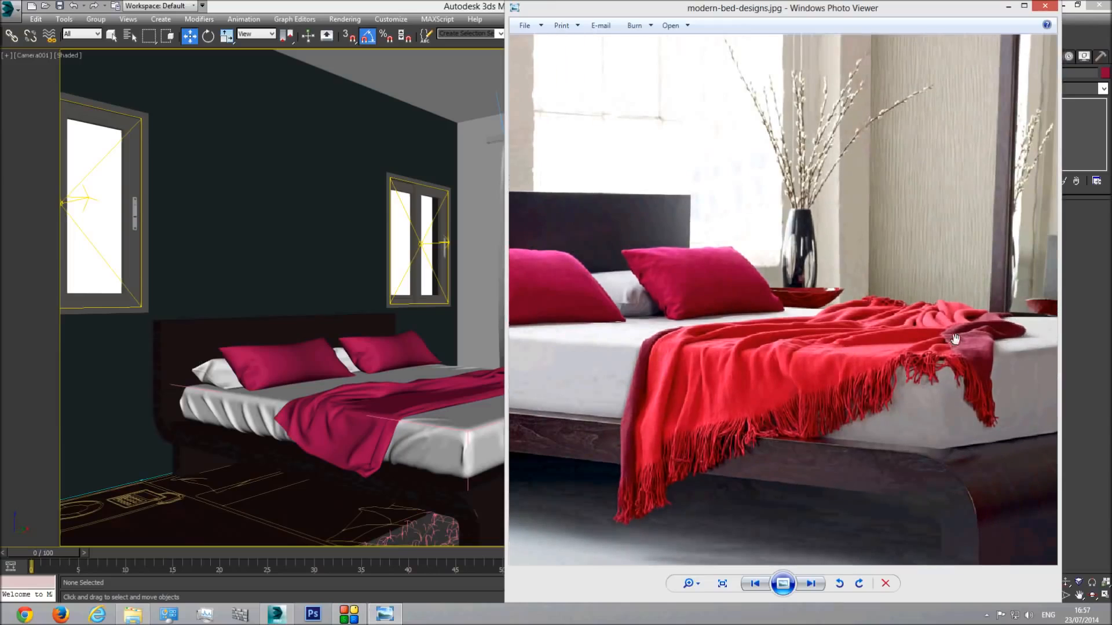